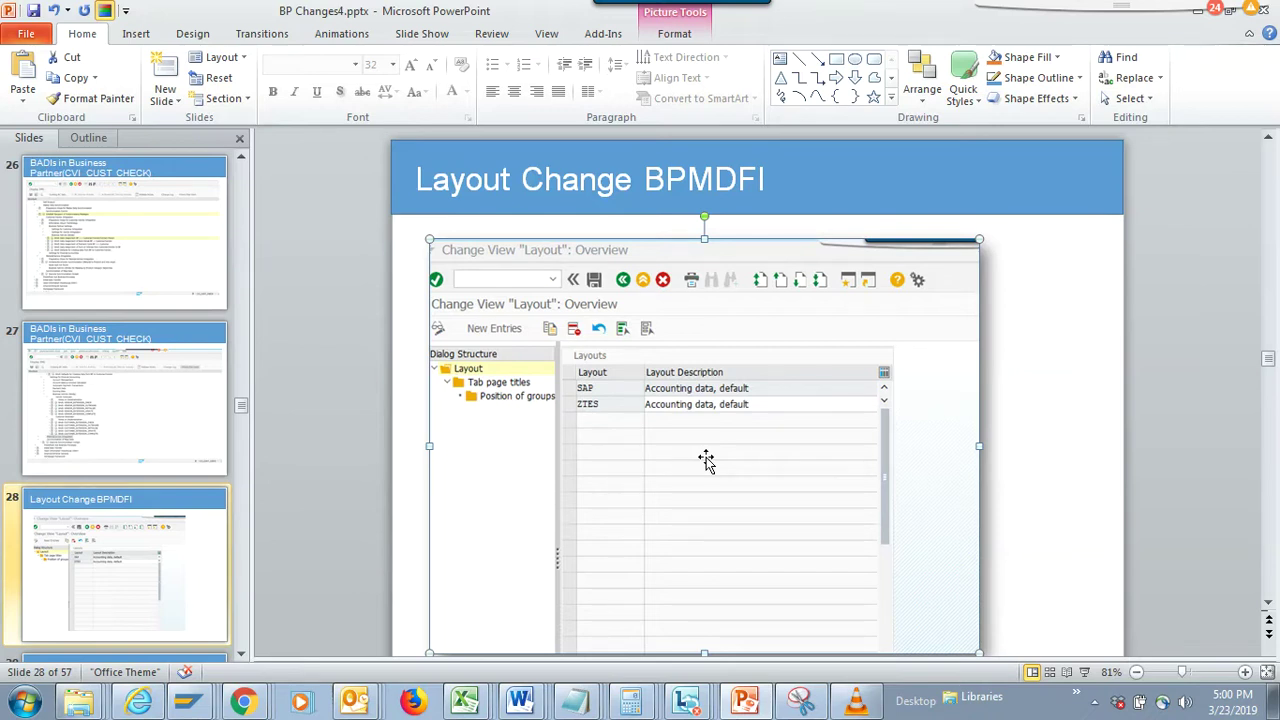
Switch to SAP, open BPMDFI from the favorites and display the tab page titles of layout ZTES
left_click(187, 706)
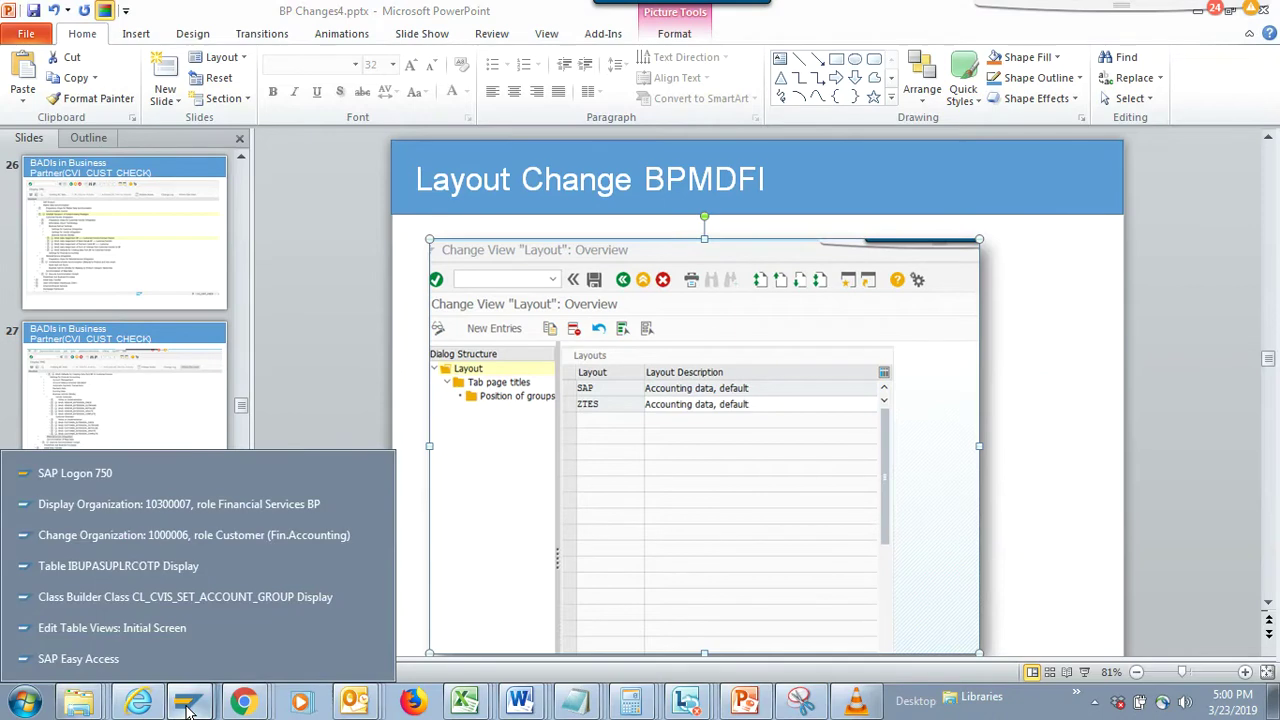
left_click(223, 658)
double_click(205, 256)
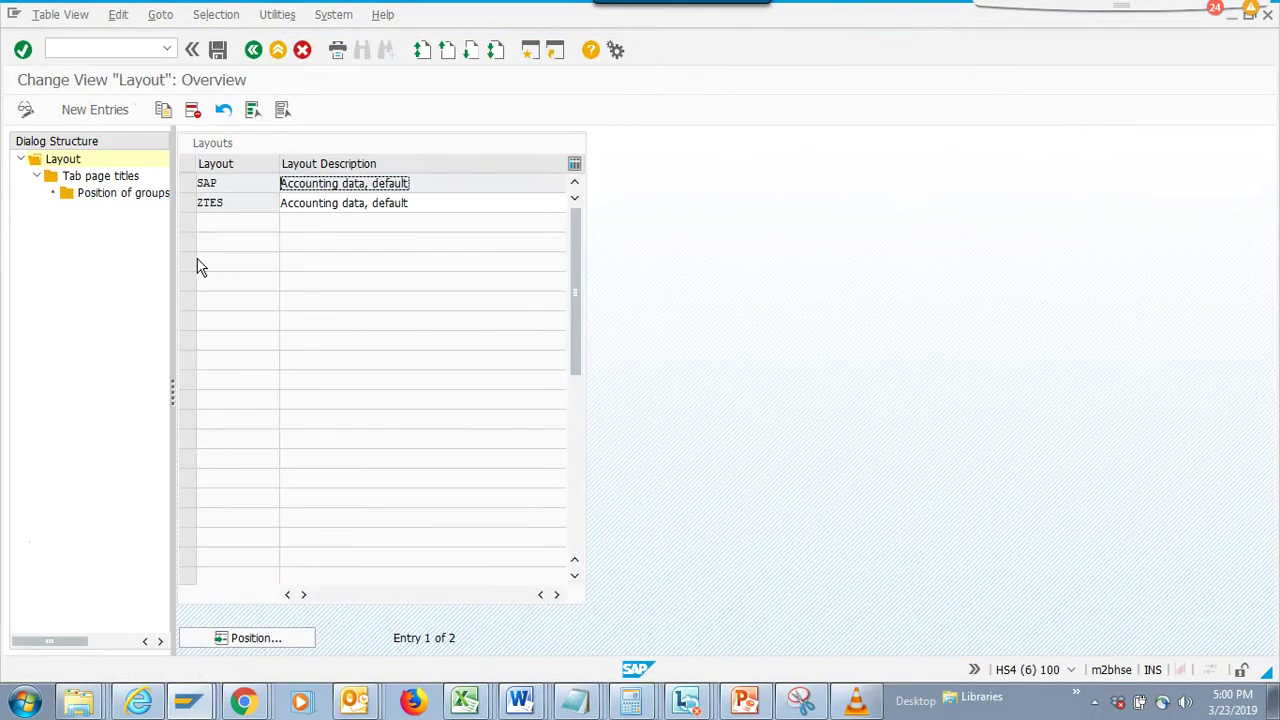
left_click(188, 207)
double_click(160, 177)
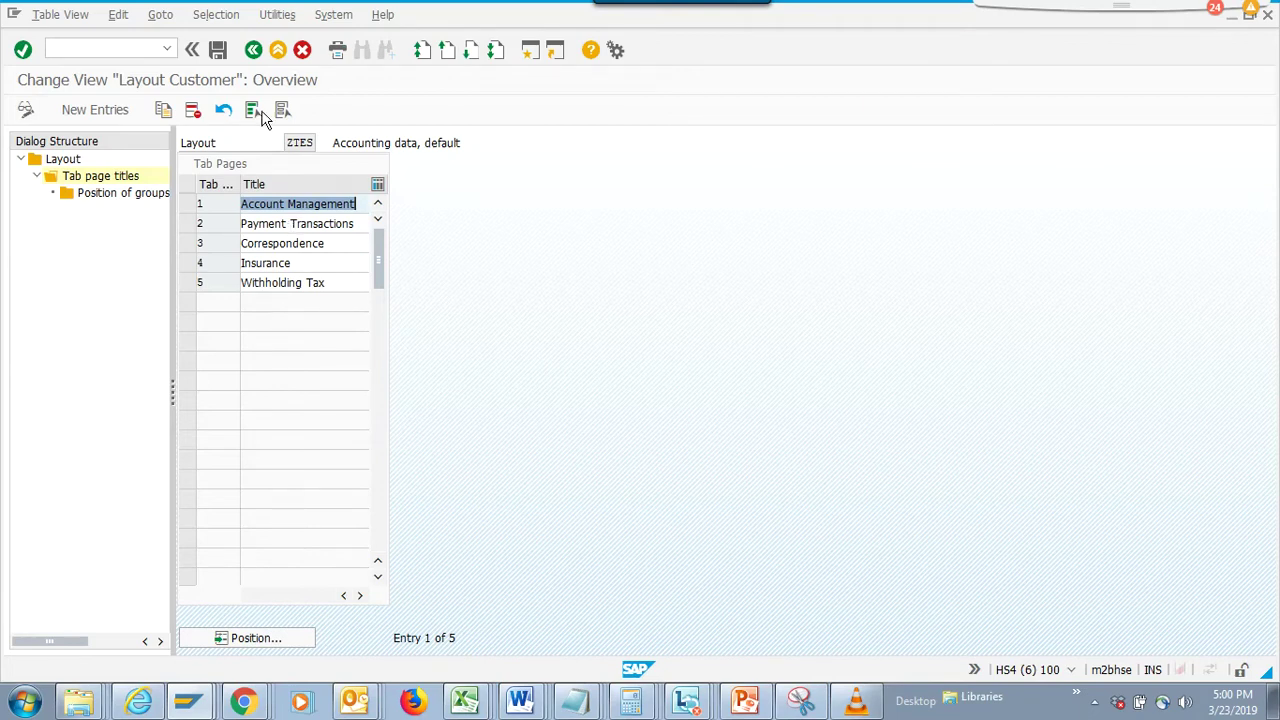
Return to SAP Easy Access, switch to the PowerPoint presentation and show the "Layout Change BPMDSD" slide
left_click(253, 52)
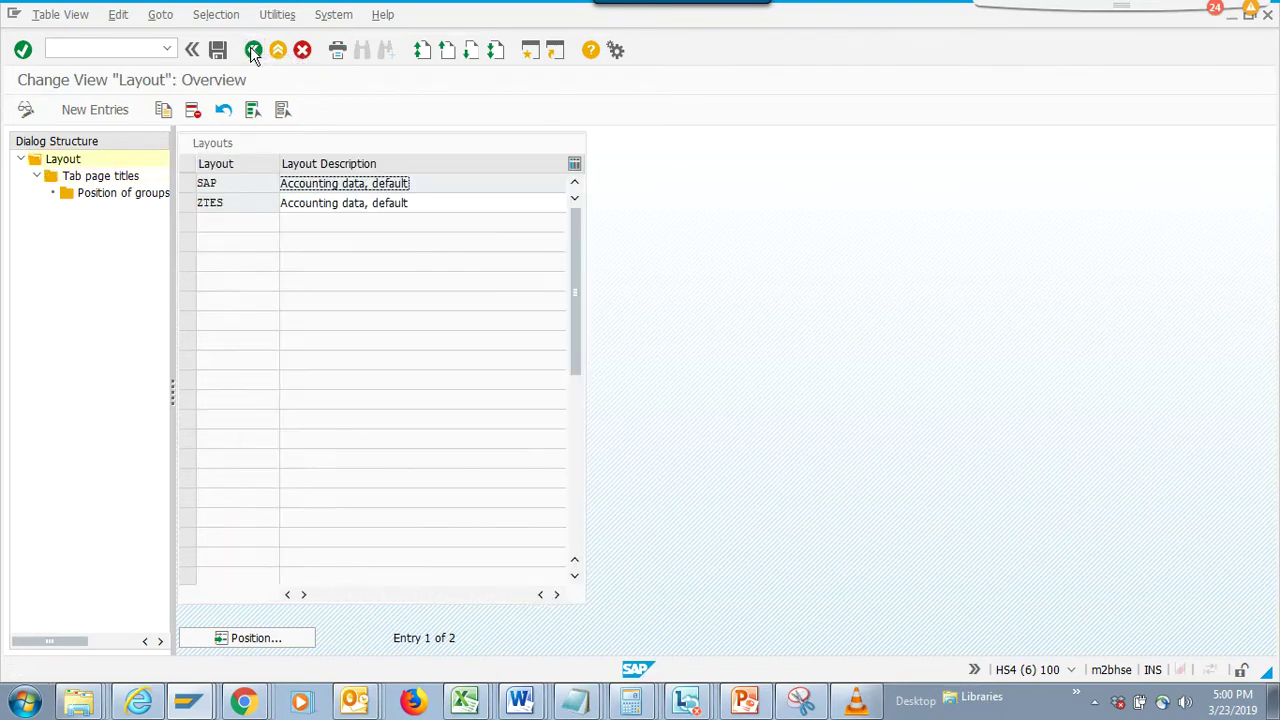
left_click(253, 52)
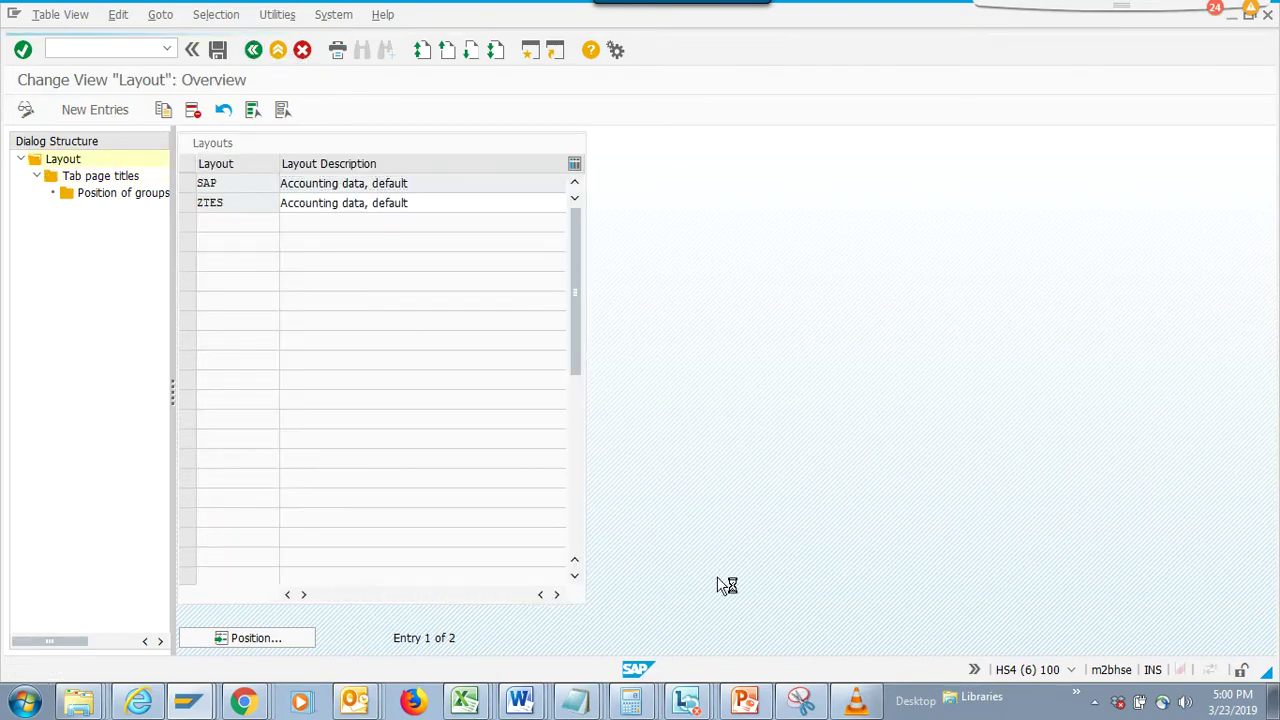
mouse_move(745, 700)
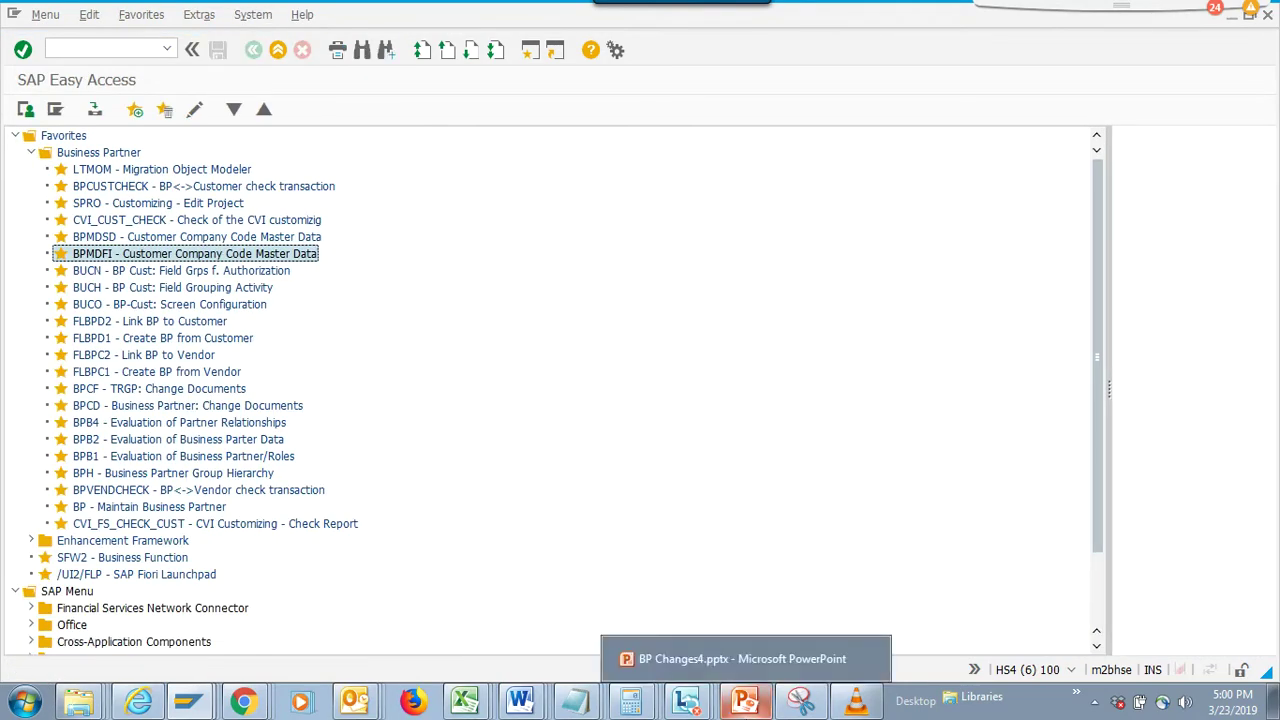
left_click(742, 658)
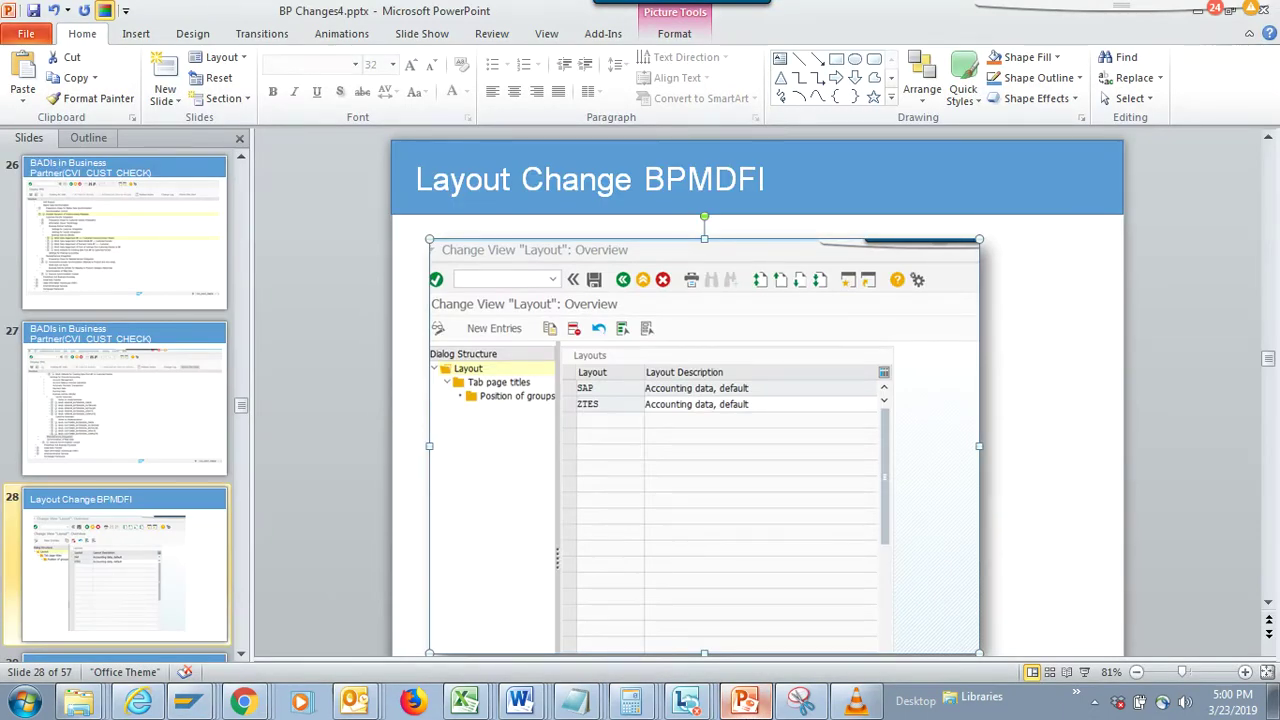
key("Page_Down")
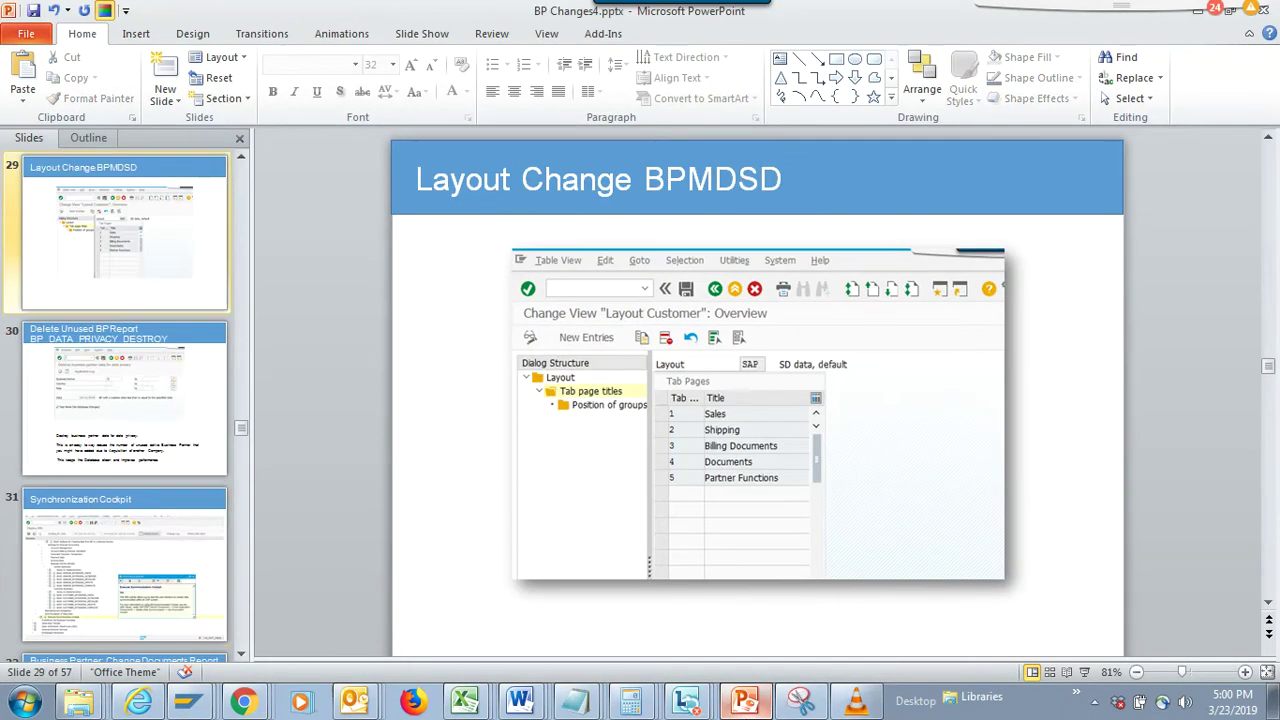
double_click(725, 185)
Switch back to SAP, open BPMDSD from the favorites and display the tab page titles of layout SAP
key("alt+Tab")
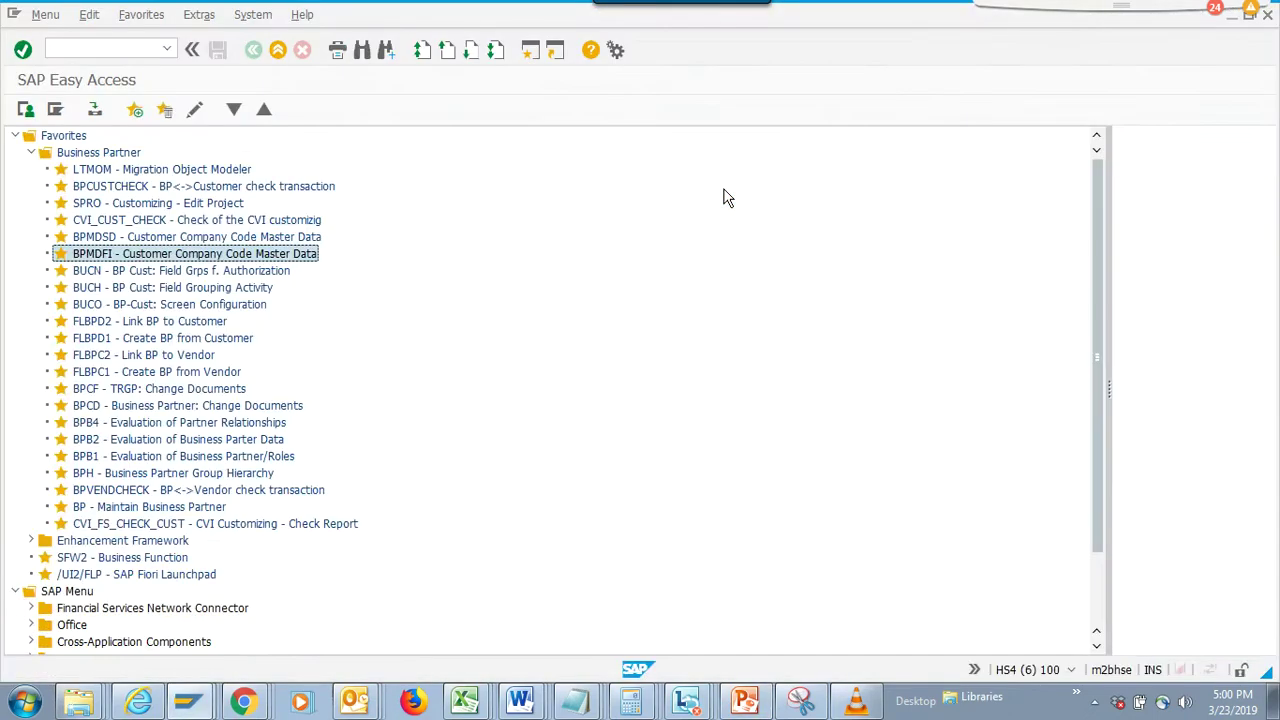
left_click(252, 241)
double_click(252, 241)
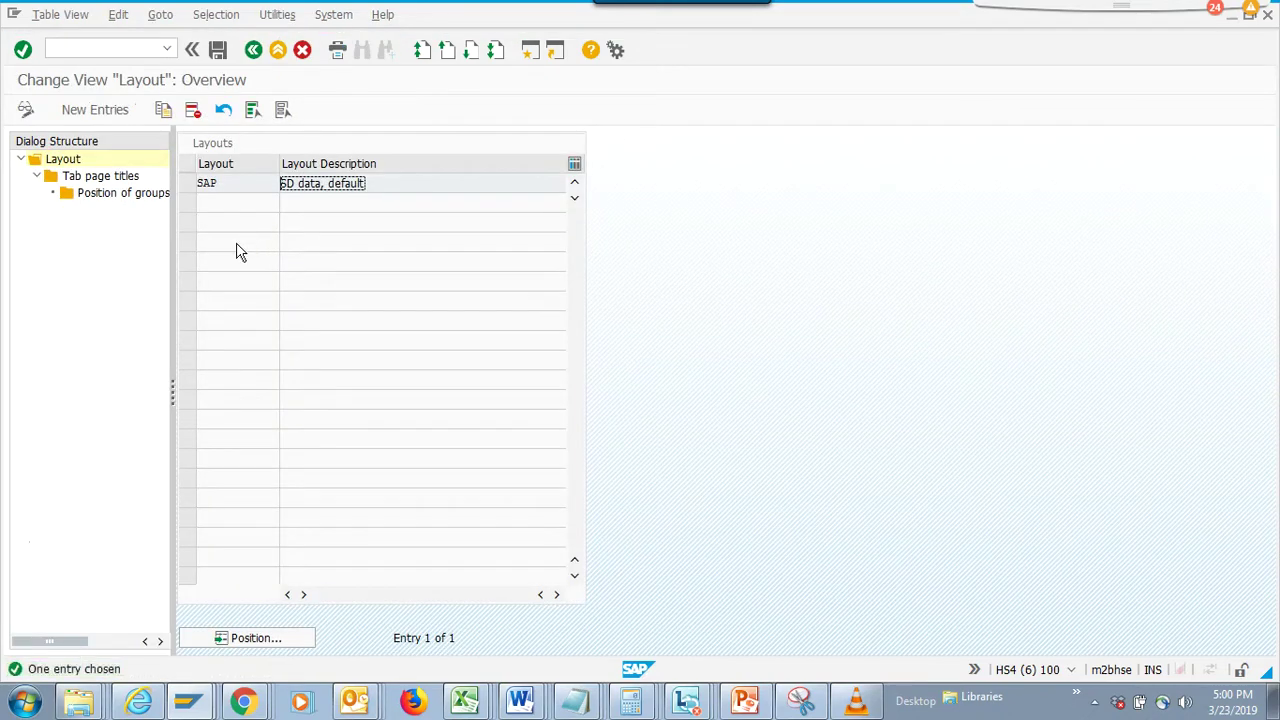
left_click(188, 183)
double_click(96, 176)
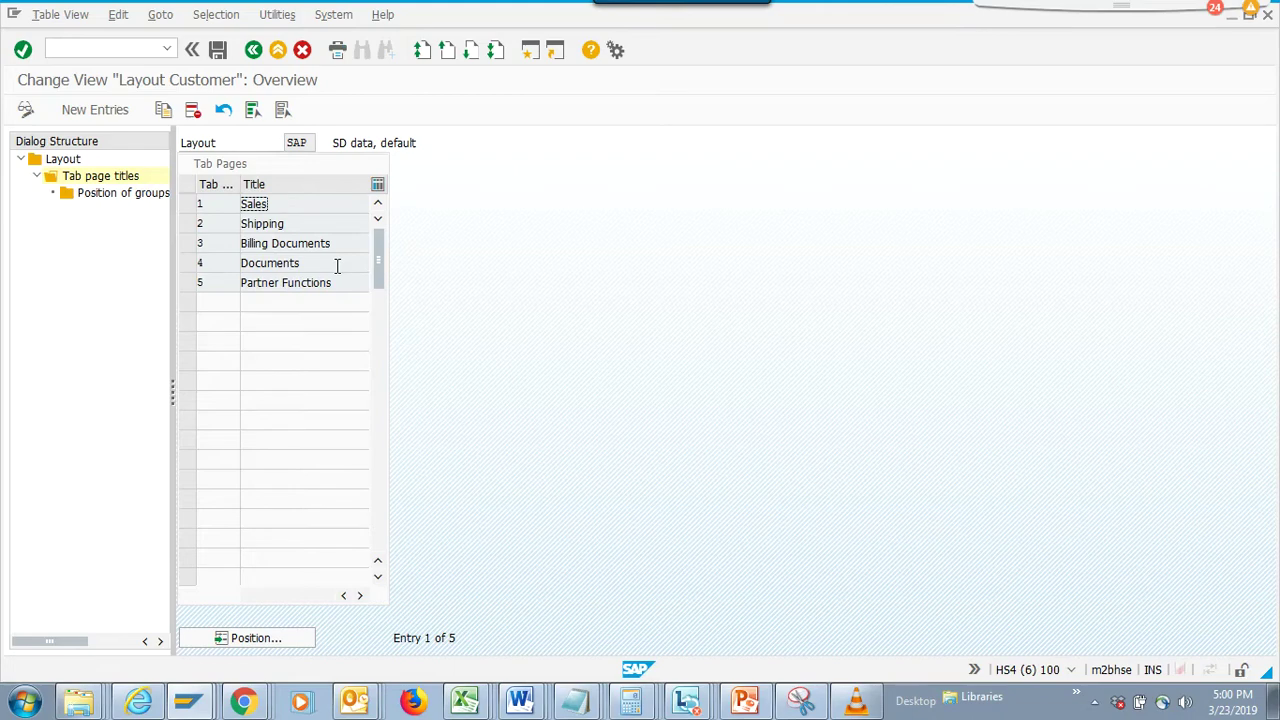
Switch to PowerPoint and copy "Report BP_DATA_PRIVACY_DESTROY" from the title of the Delete Unused BP Report slide
key("alt+Tab")
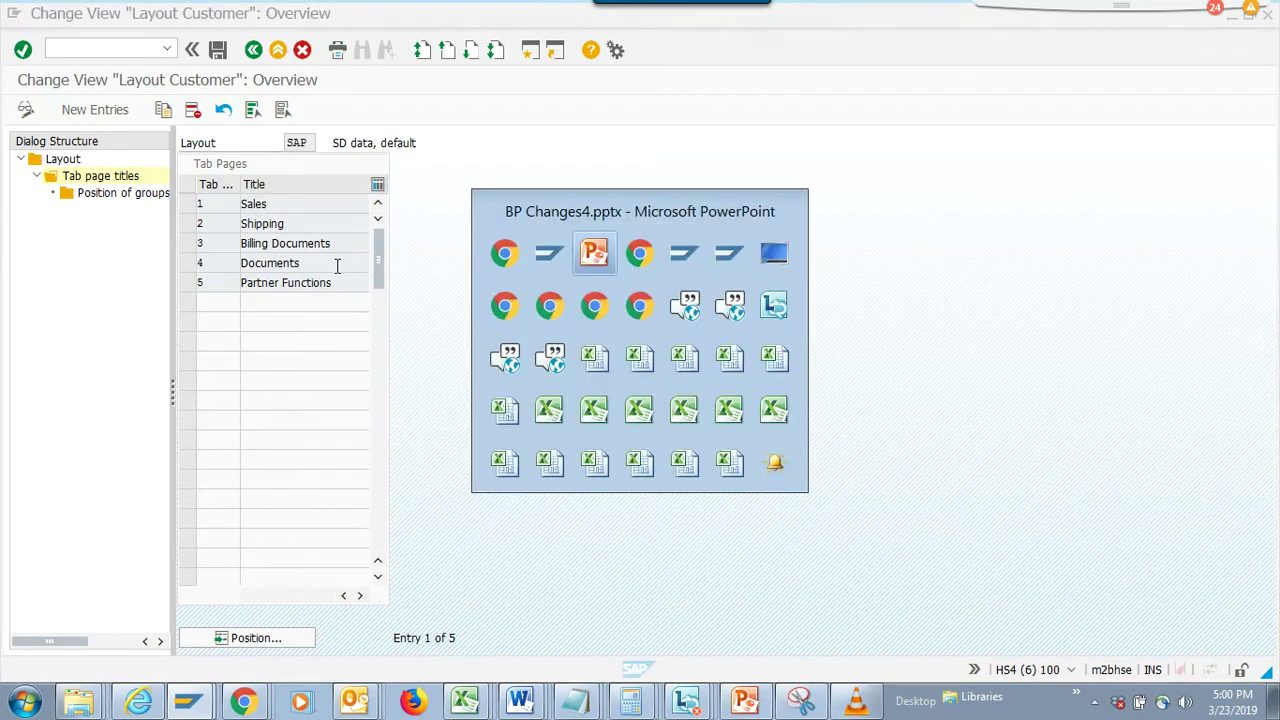
scroll(336, 274, "down", 1)
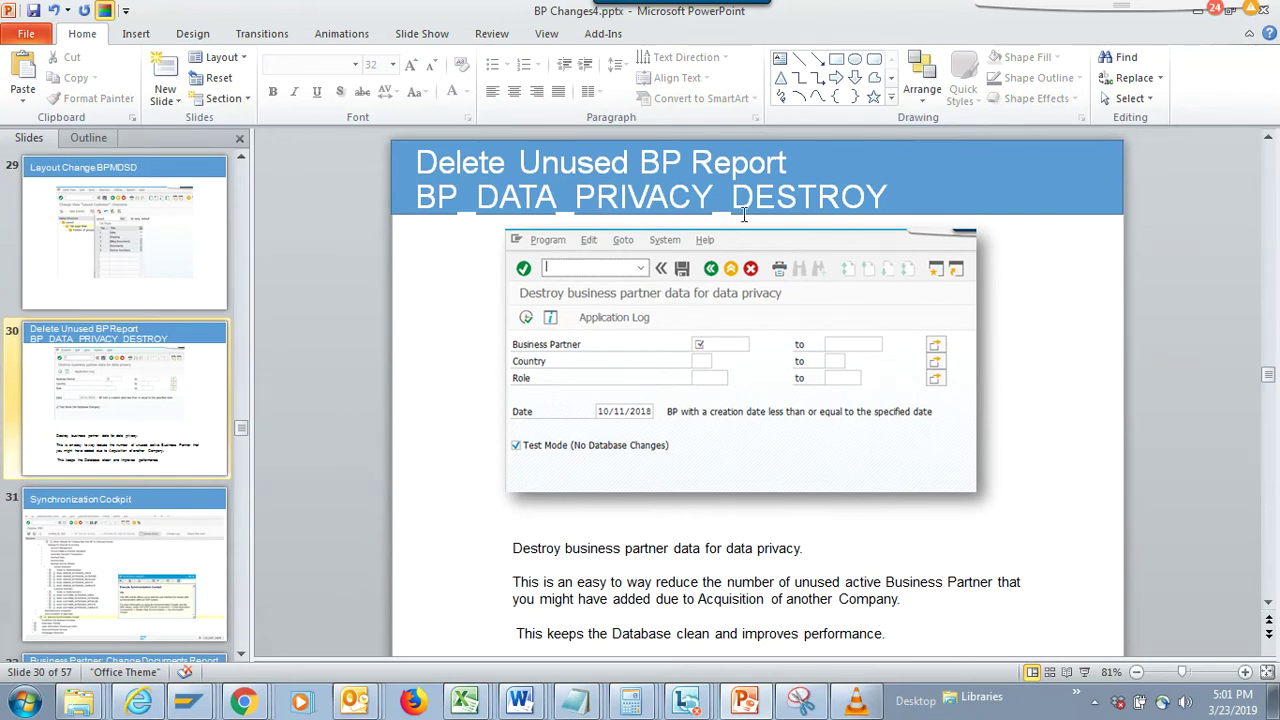
left_click_drag(883, 198, 711, 176)
key("ctrl+c")
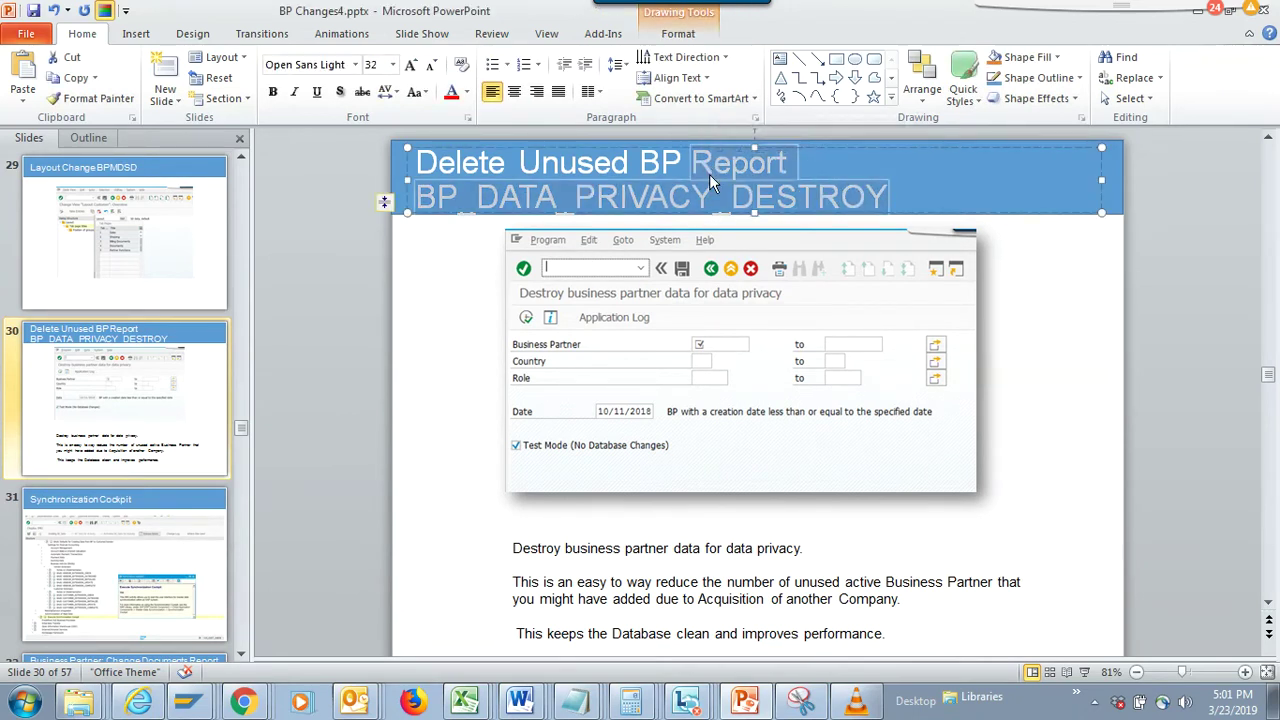
Switch back to SAP, leave the layout's tab page titles and start the ABAP Editor with /nse38
key("alt+Tab")
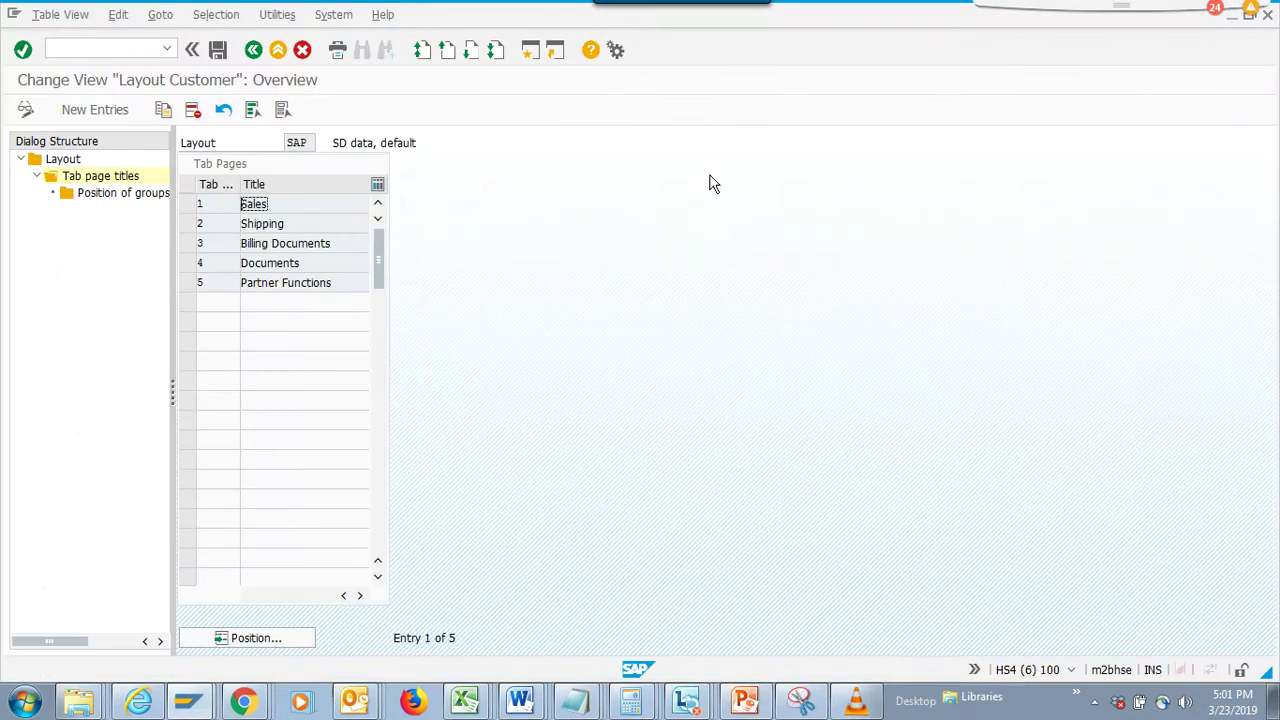
left_click(256, 50)
left_click(131, 50)
type("/n")
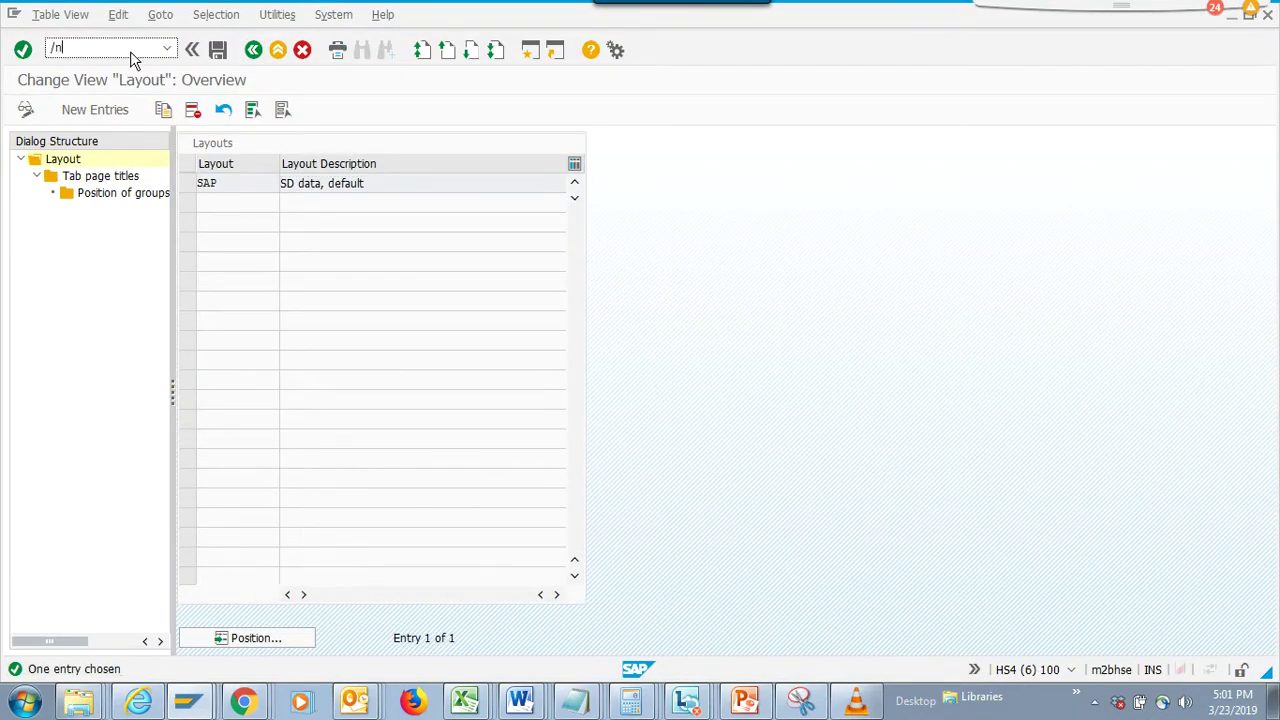
type("se38")
key("Return")
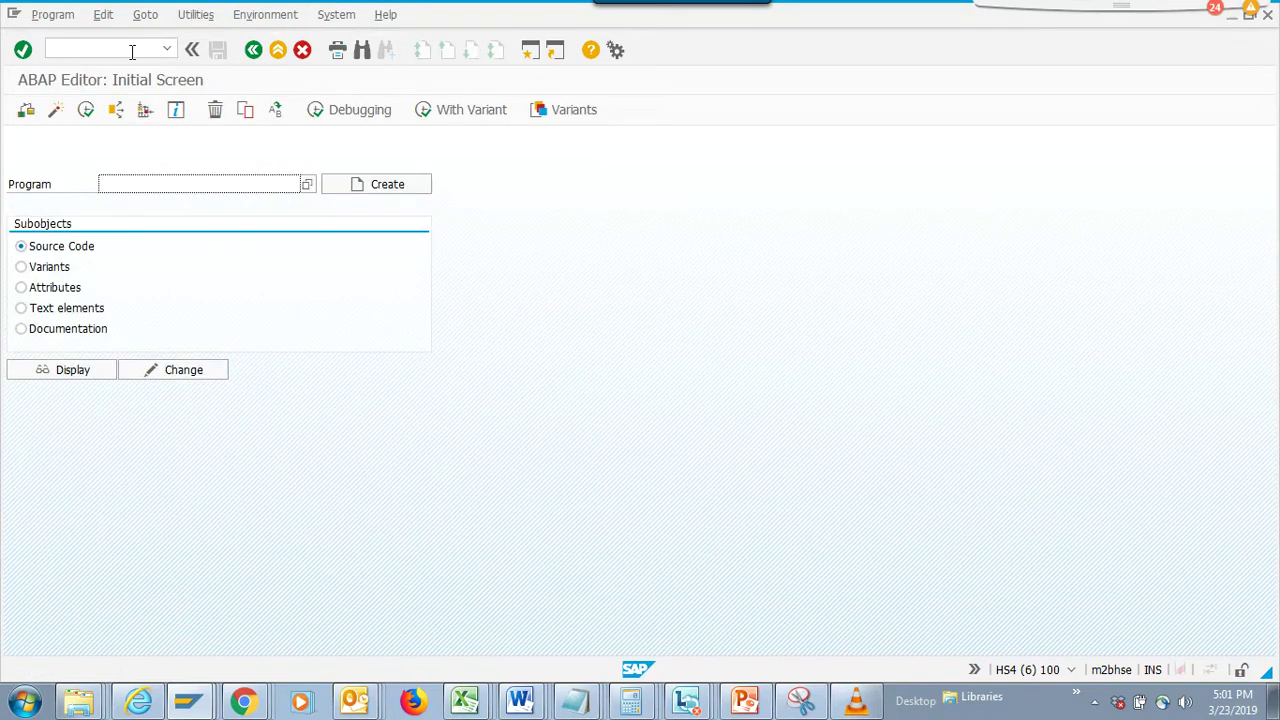
Paste the copied report name as the program, reduce it to BP_DATA_PRIVACY_DESTROY and execute the program
key("ctrl+v")
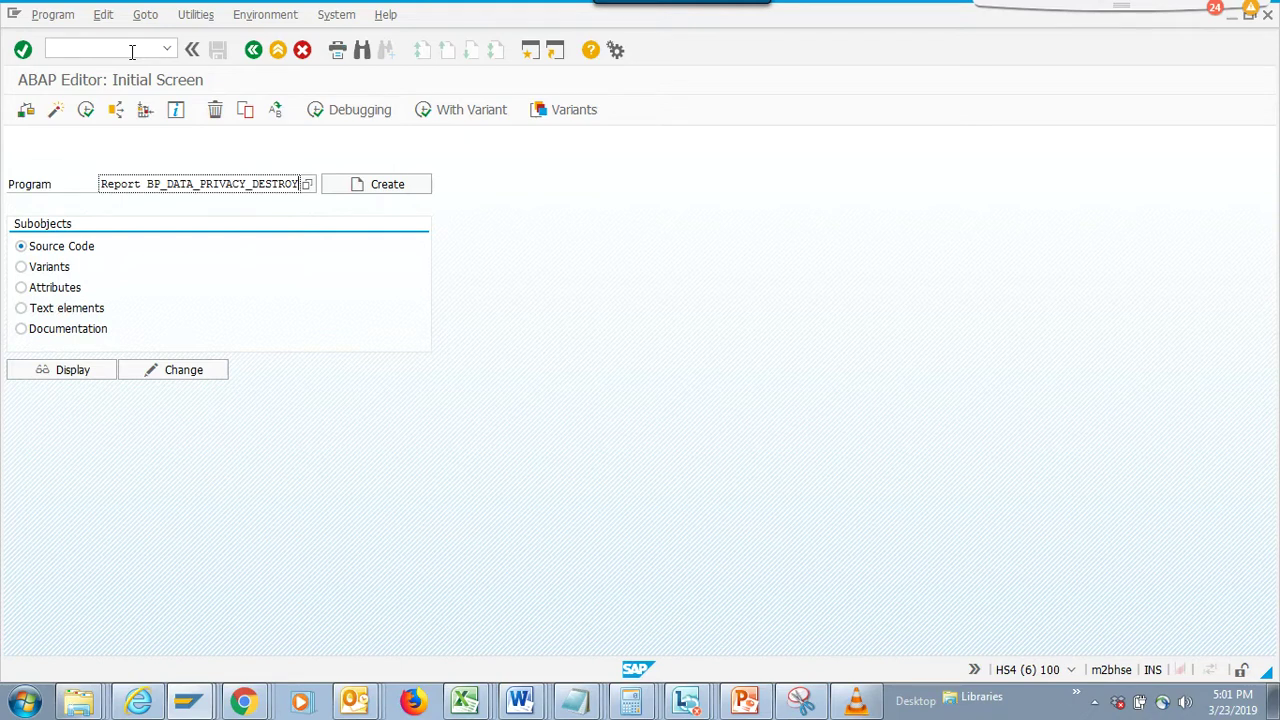
left_click_drag(147, 184, 3, 135)
key("Delete")
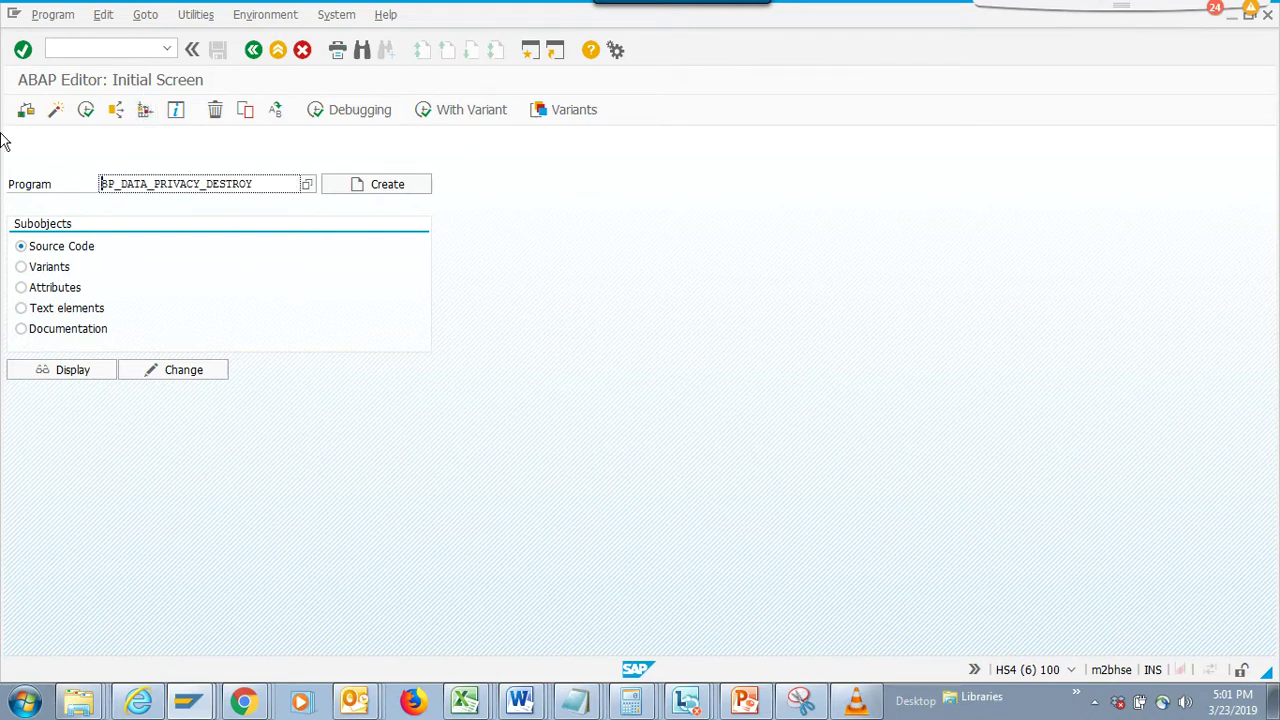
key("F8")
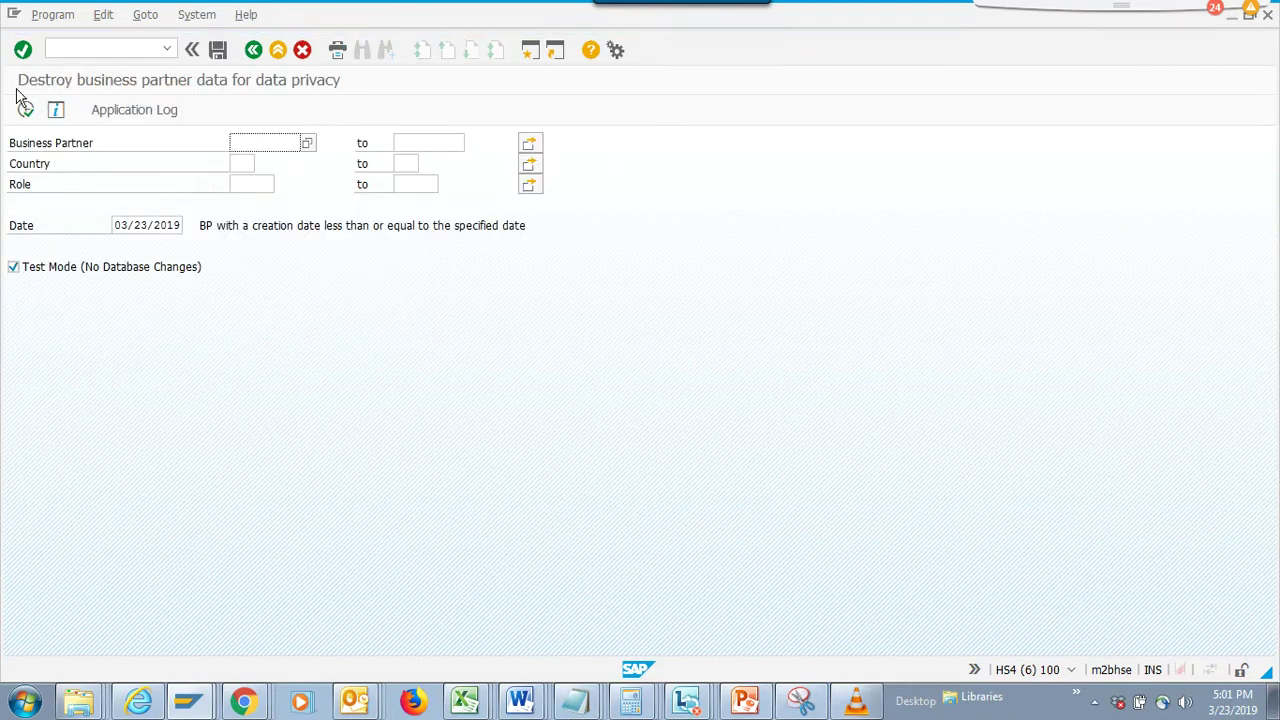
Run the report in test mode with Business Partner set to * and widen the Business Partner column of the result list
left_click(25, 109)
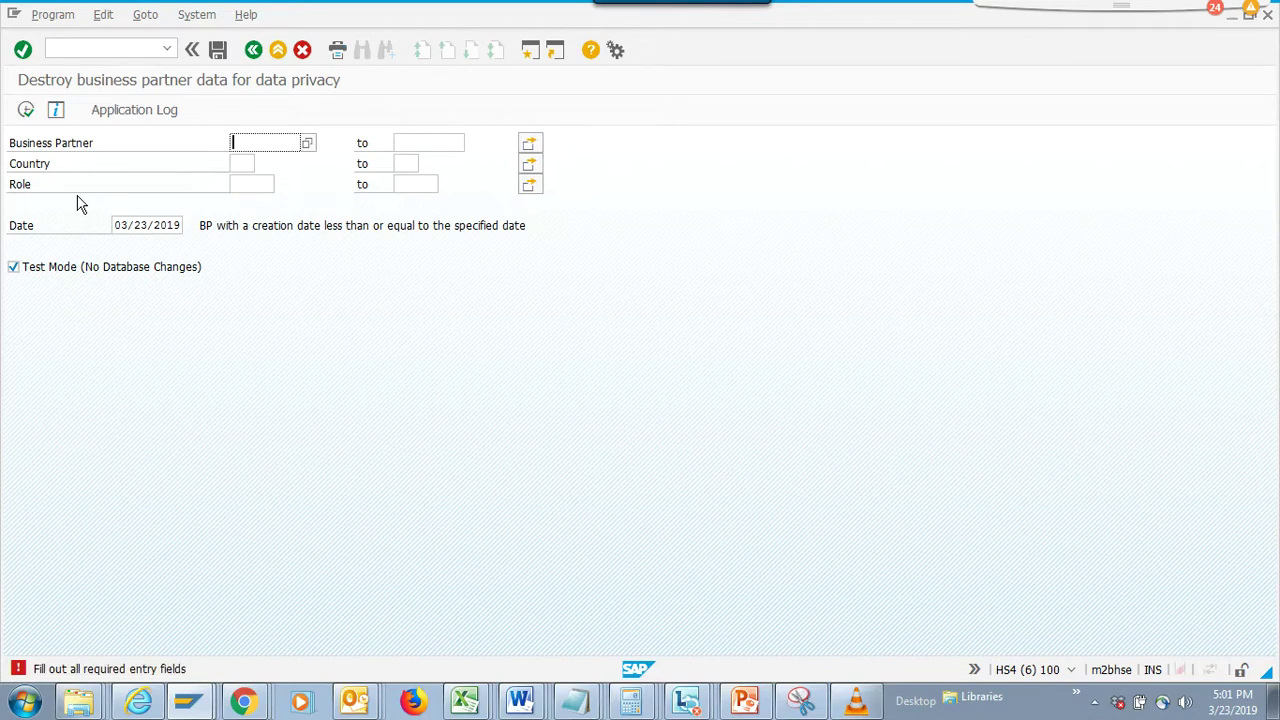
type("*")
key("F8")
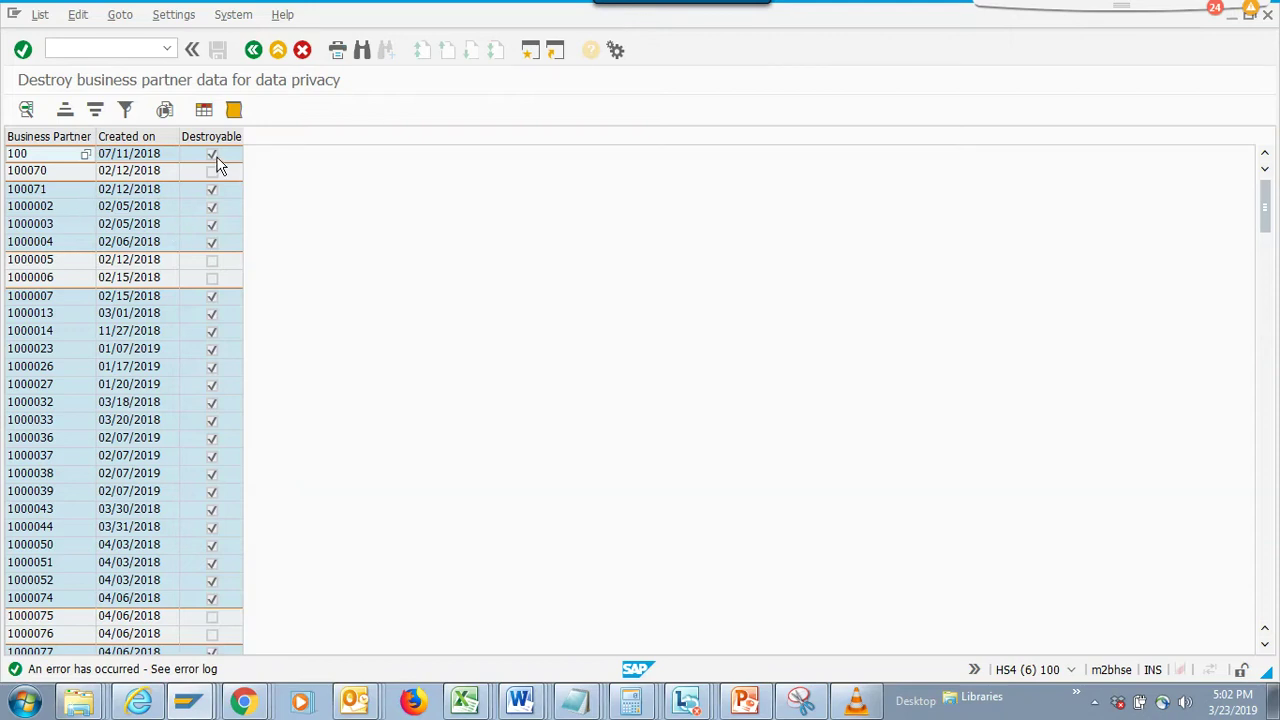
left_click_drag(93, 153, 182, 151)
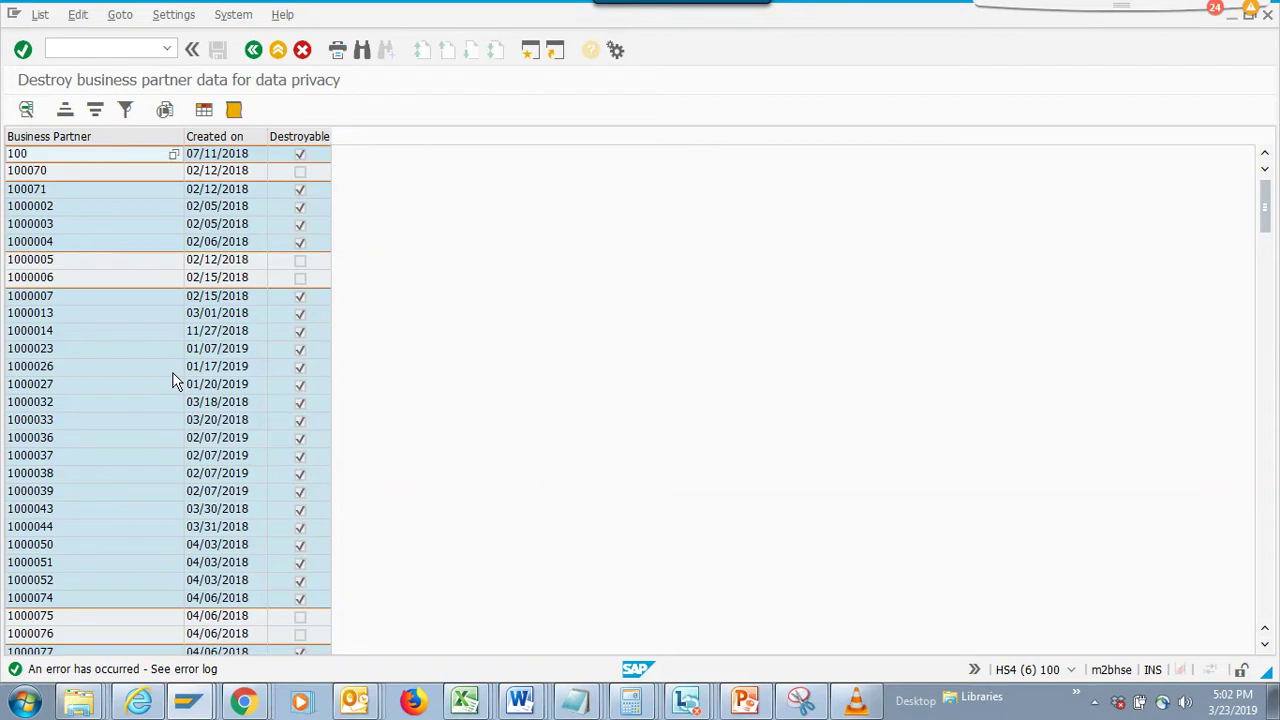
left_click(209, 113)
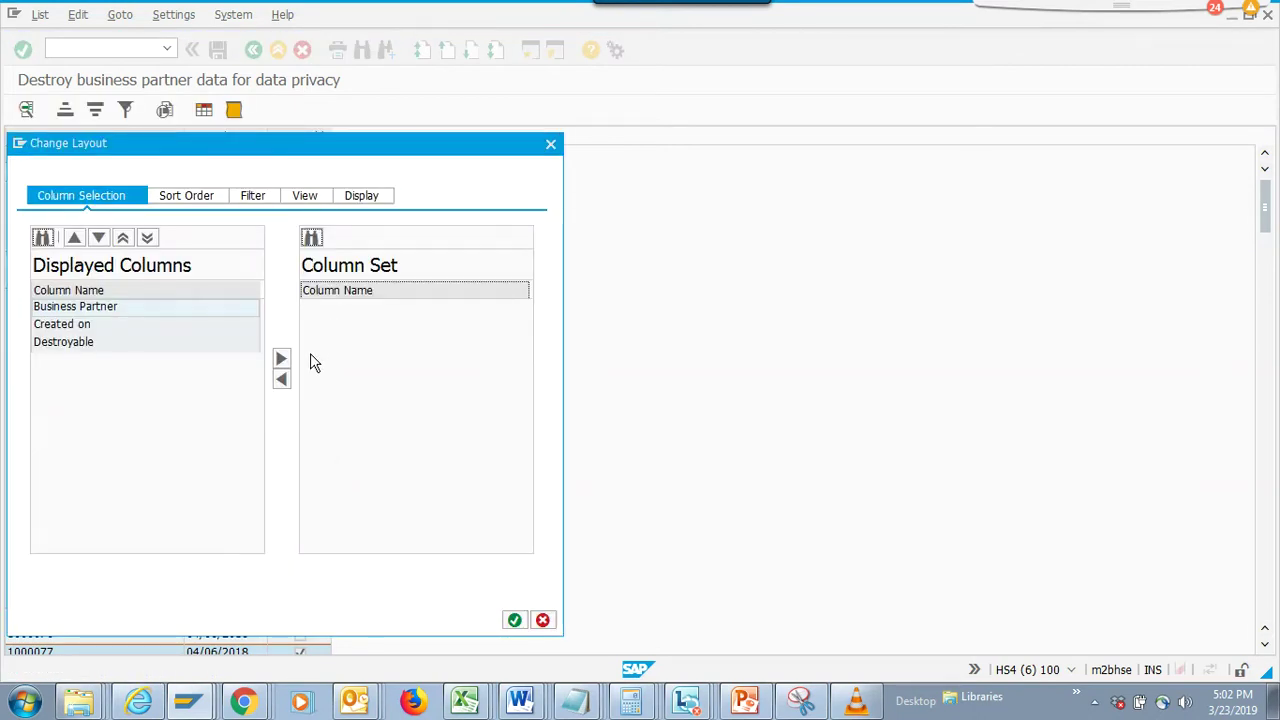
left_click(281, 379)
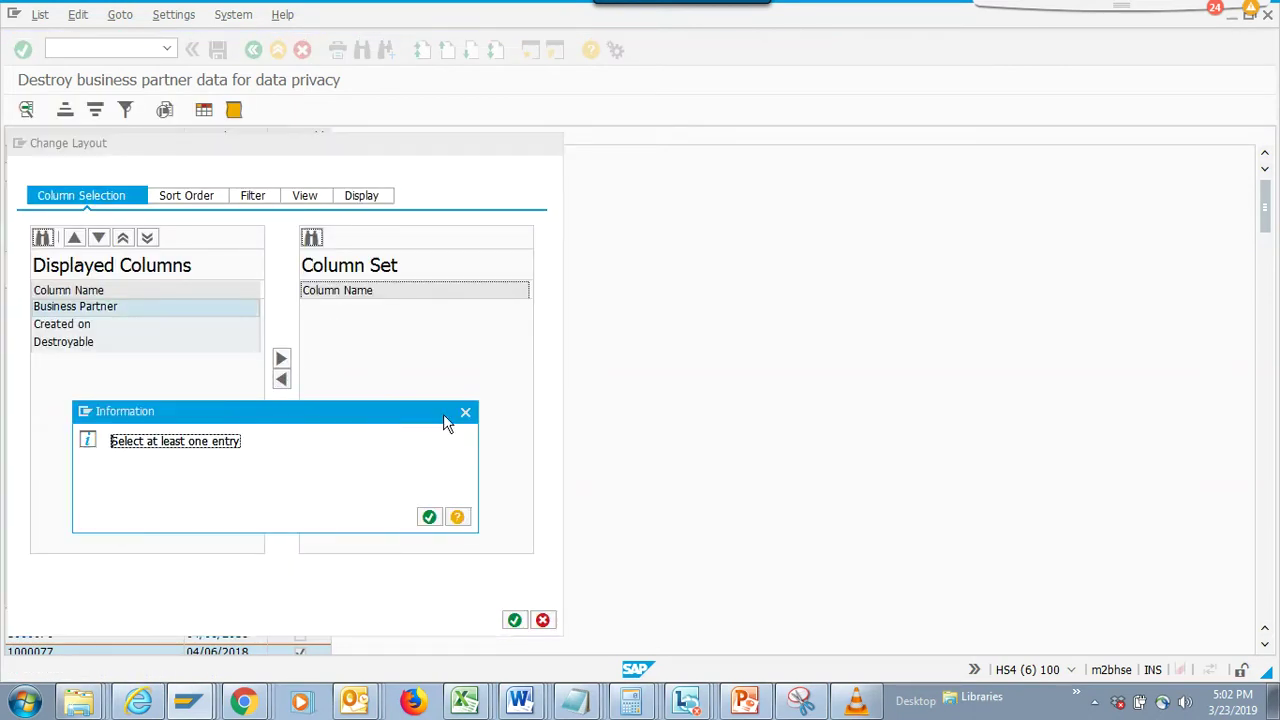
left_click(465, 412)
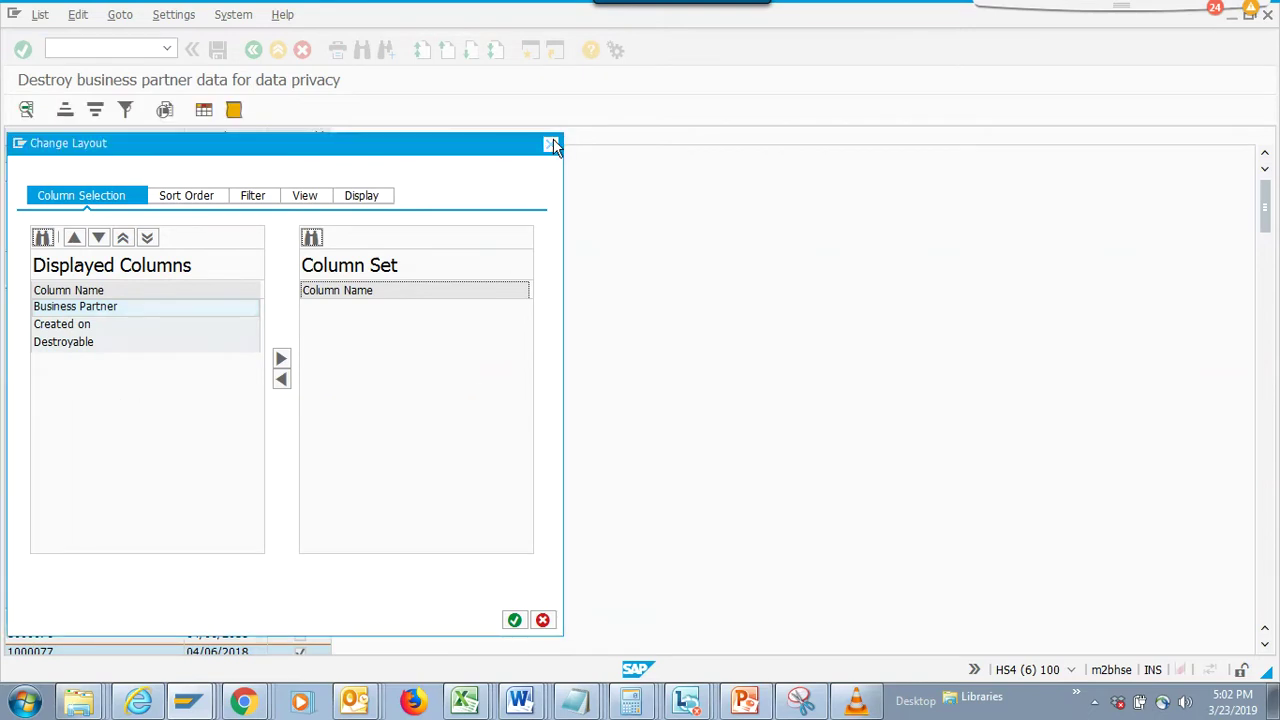
left_click(551, 145)
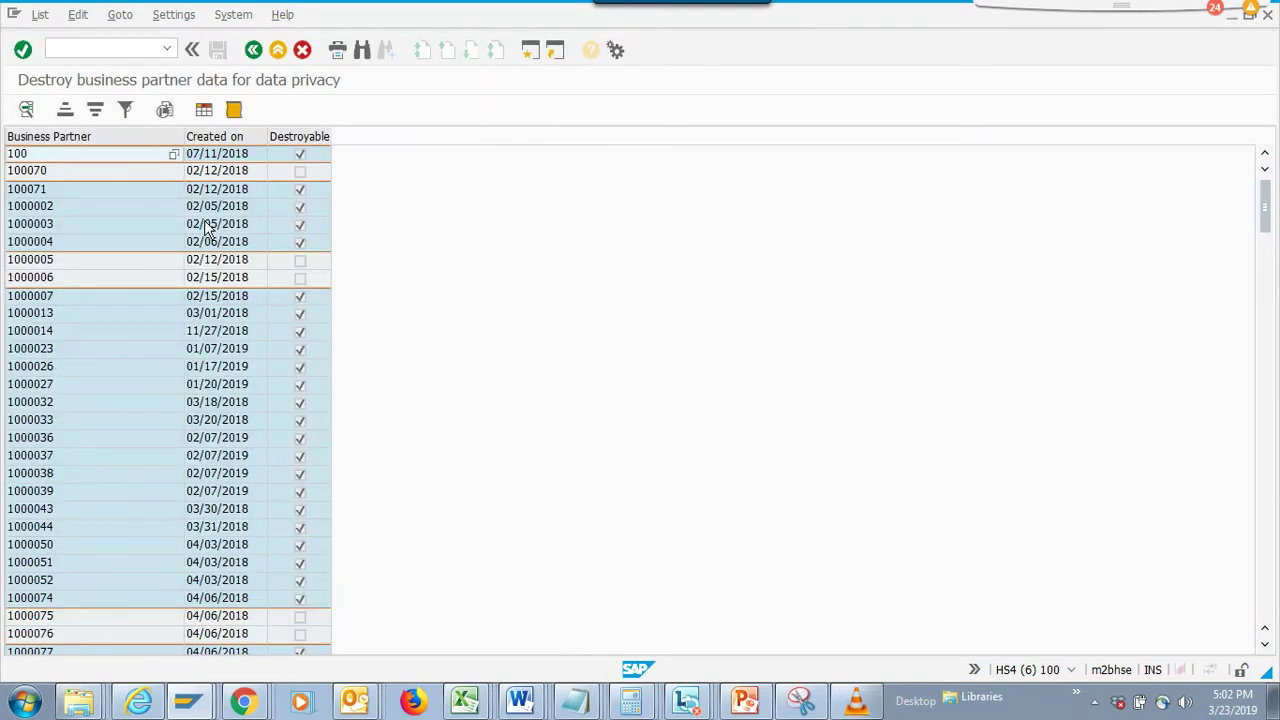
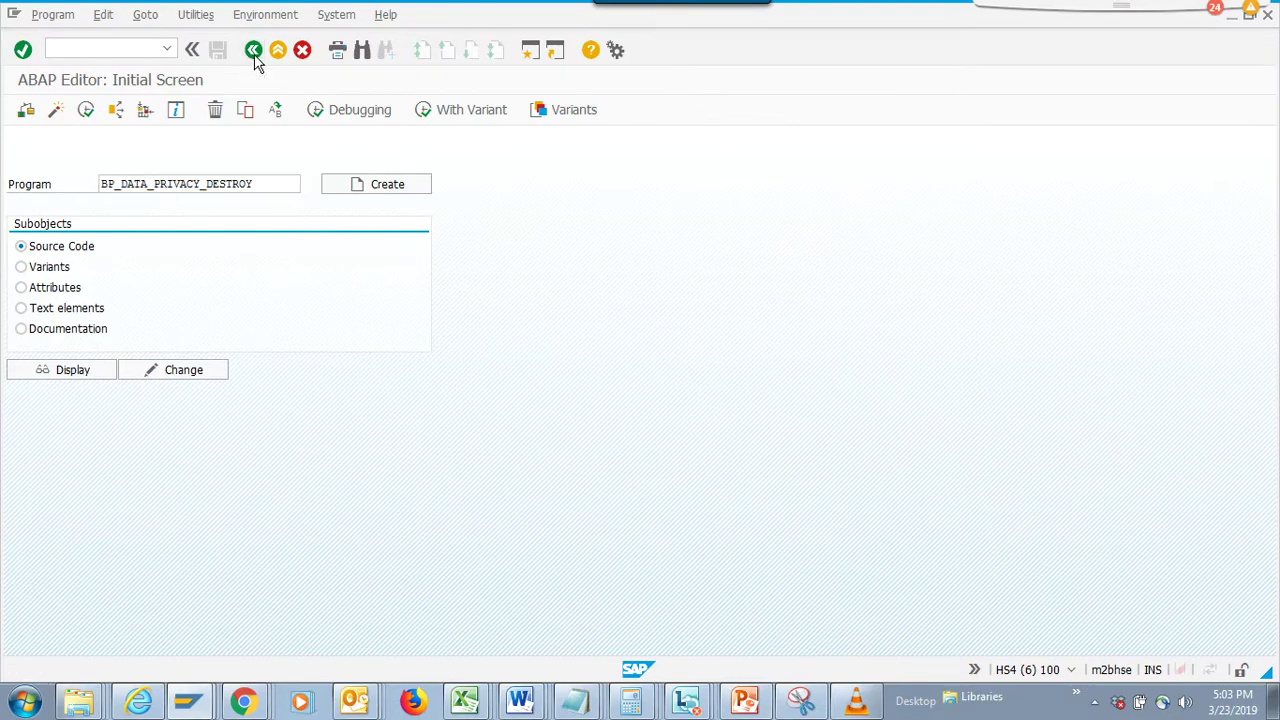
Try to start BPCD0001 as a transaction with /nBPCD0001, repeating it from the command history
type("/nBPMDSD")
key("Return")
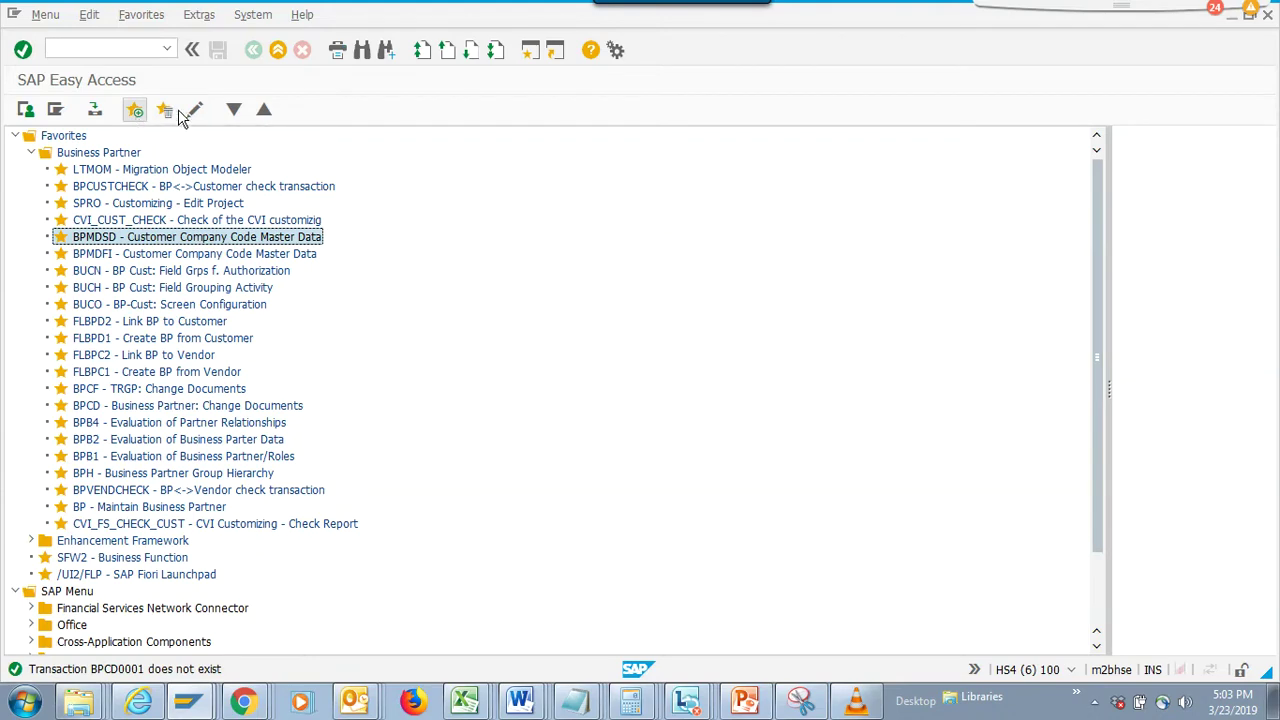
key("alt+Tab")
key("alt+Tab")
left_click(170, 52)
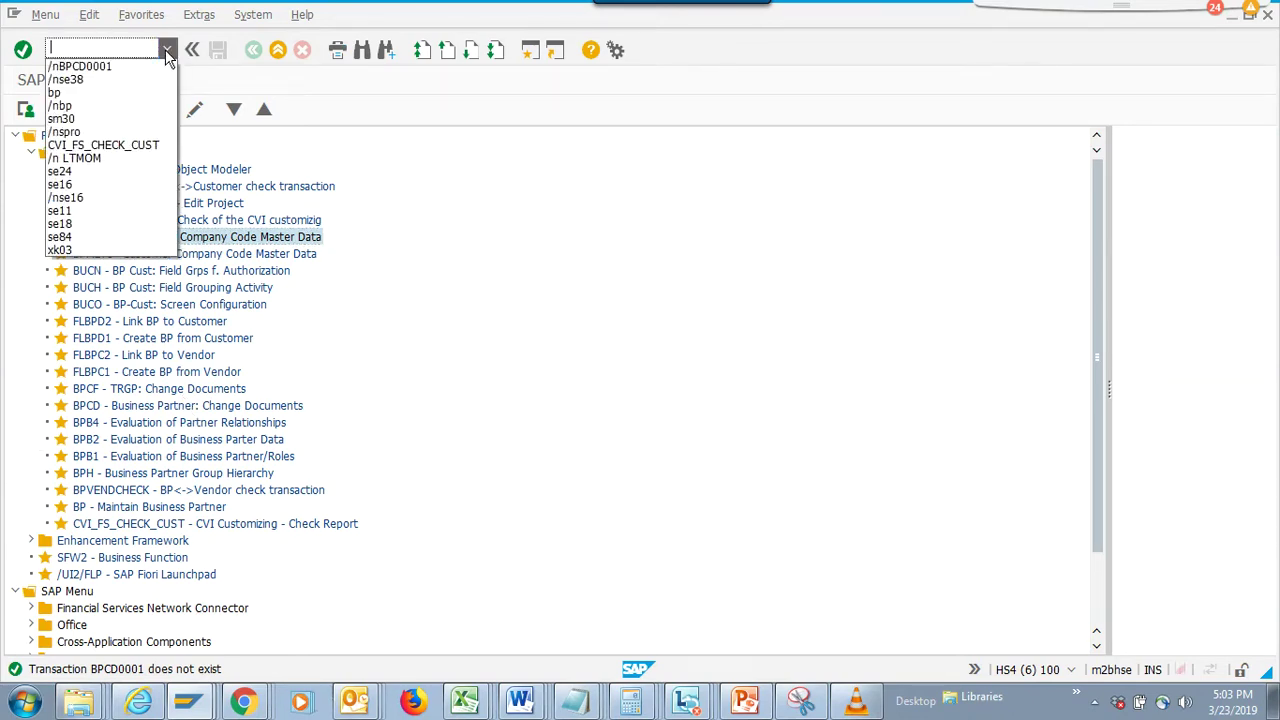
left_click(130, 62)
left_click(135, 48)
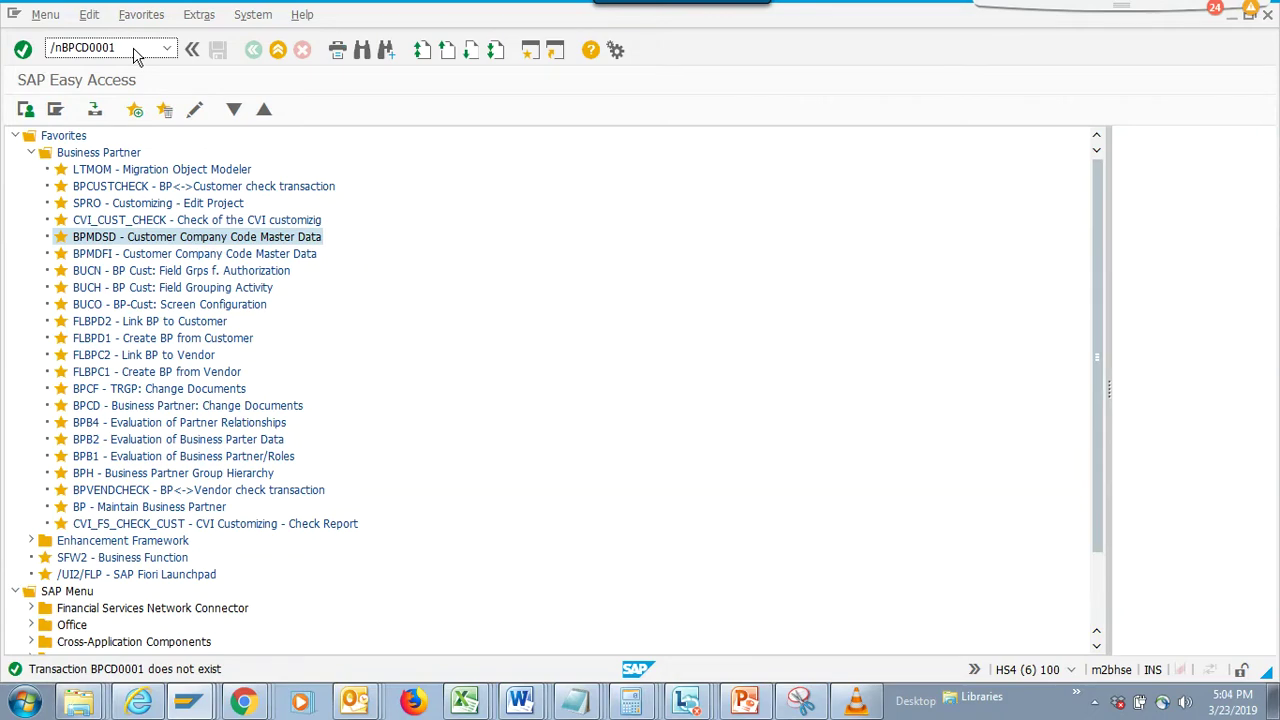
key("Return")
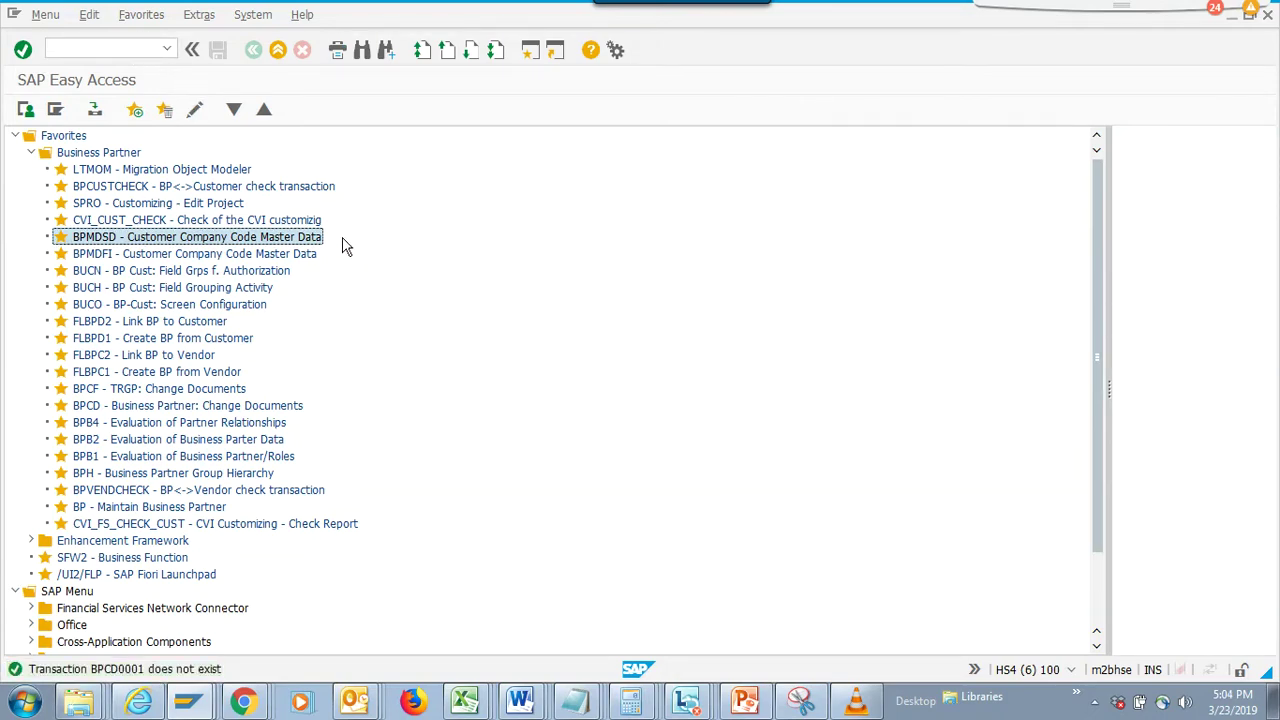
Check the report name on the Change Documents slide, return to SAP and execute program BPCD0001 through /nse38
key("alt+Tab")
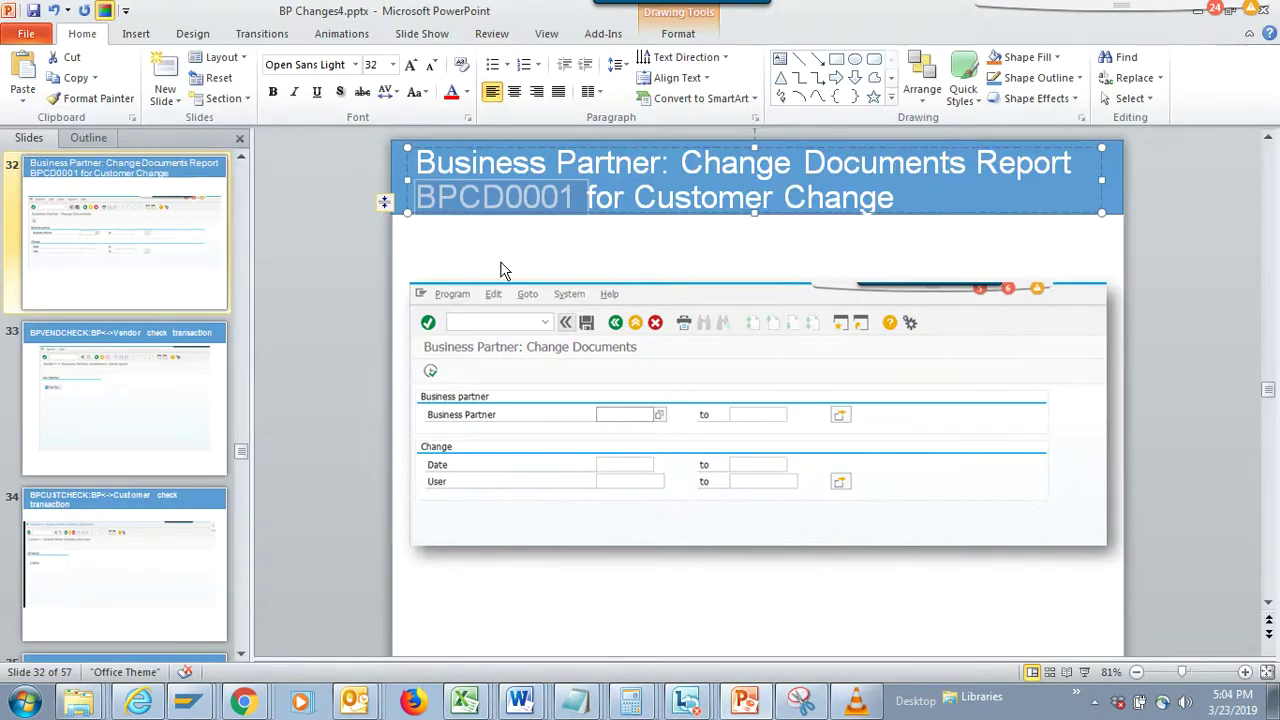
key("alt+Tab")
left_click(95, 42)
type("/nse38")
key("Return")
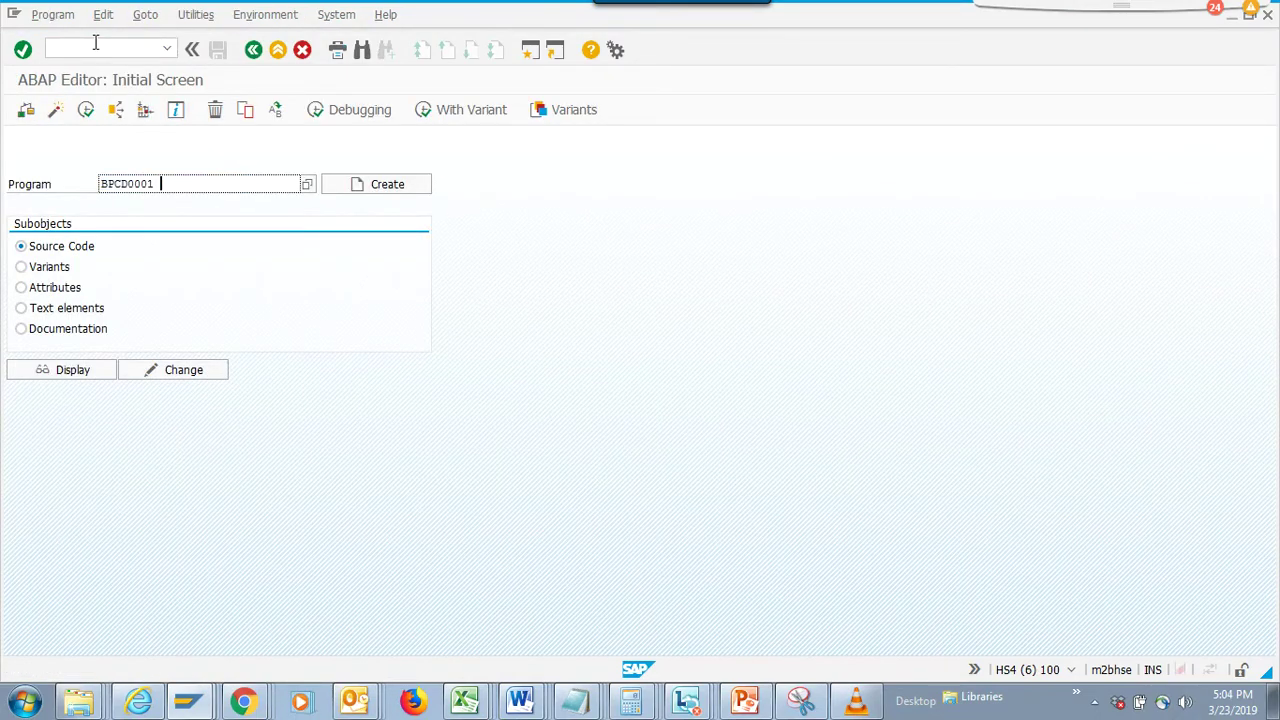
key("F8")
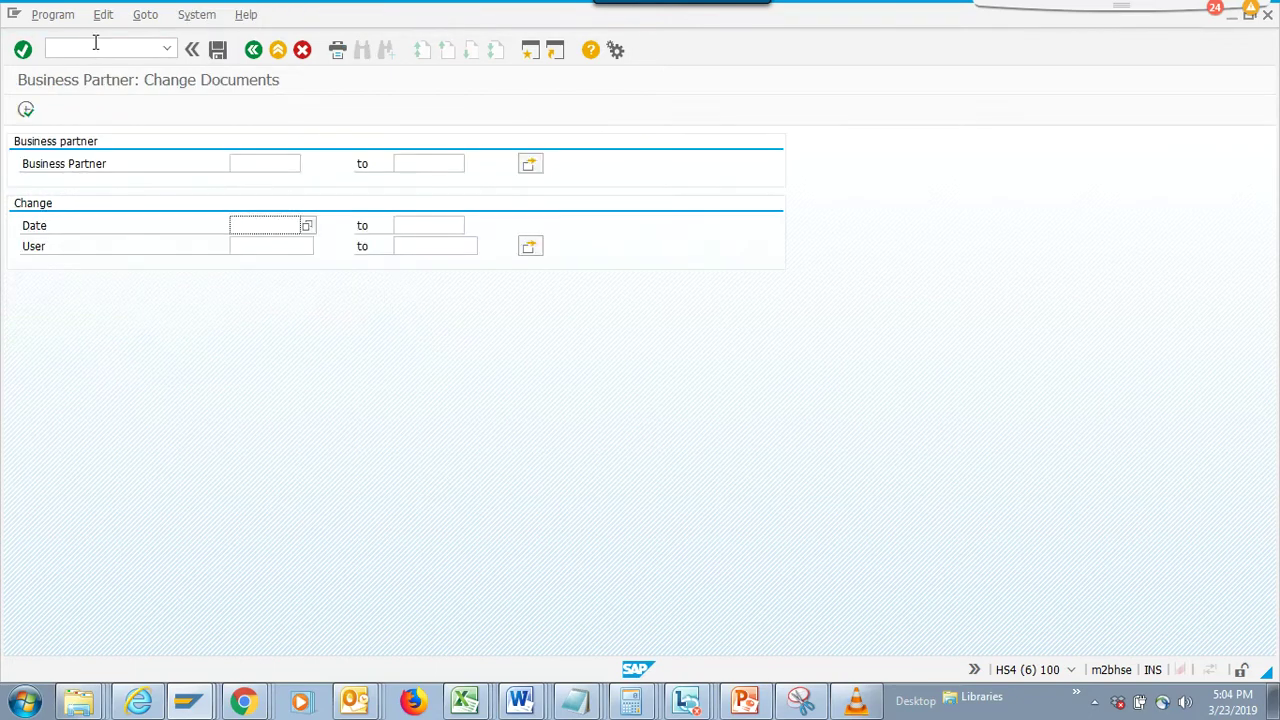
Execute the Change Documents report without selections and open the source code of program BPCD0001 through the system status
left_click(26, 109)
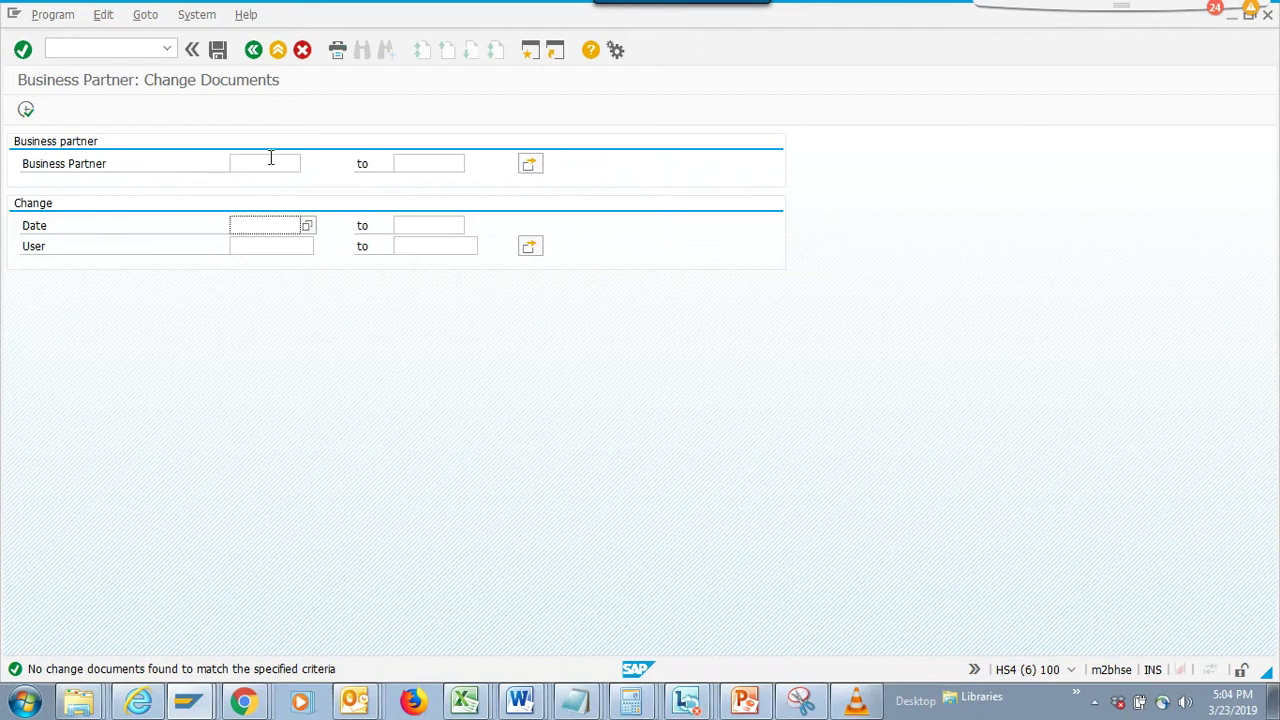
left_click(212, 18)
left_click(230, 264)
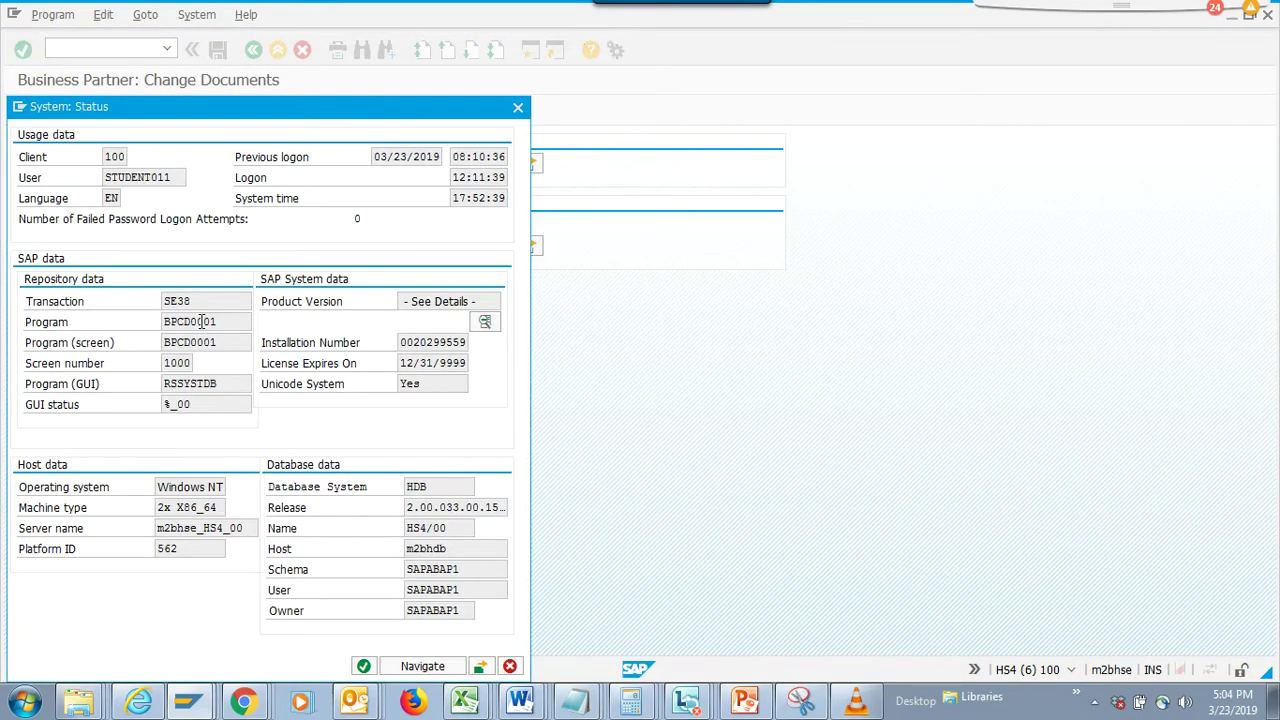
double_click(207, 328)
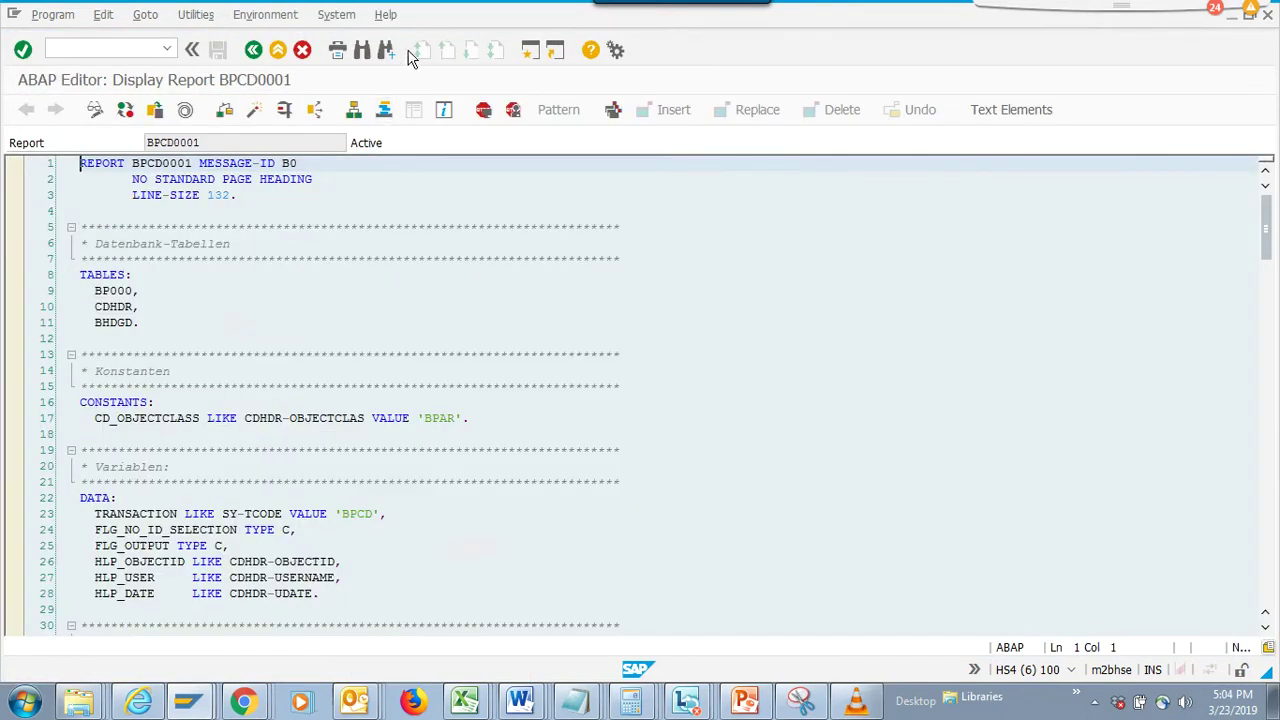
Examine the object class constant in the BPCD0001 source code, check the slide again and mark the transaction code BPCD
left_click_drag(456, 418, 427, 419)
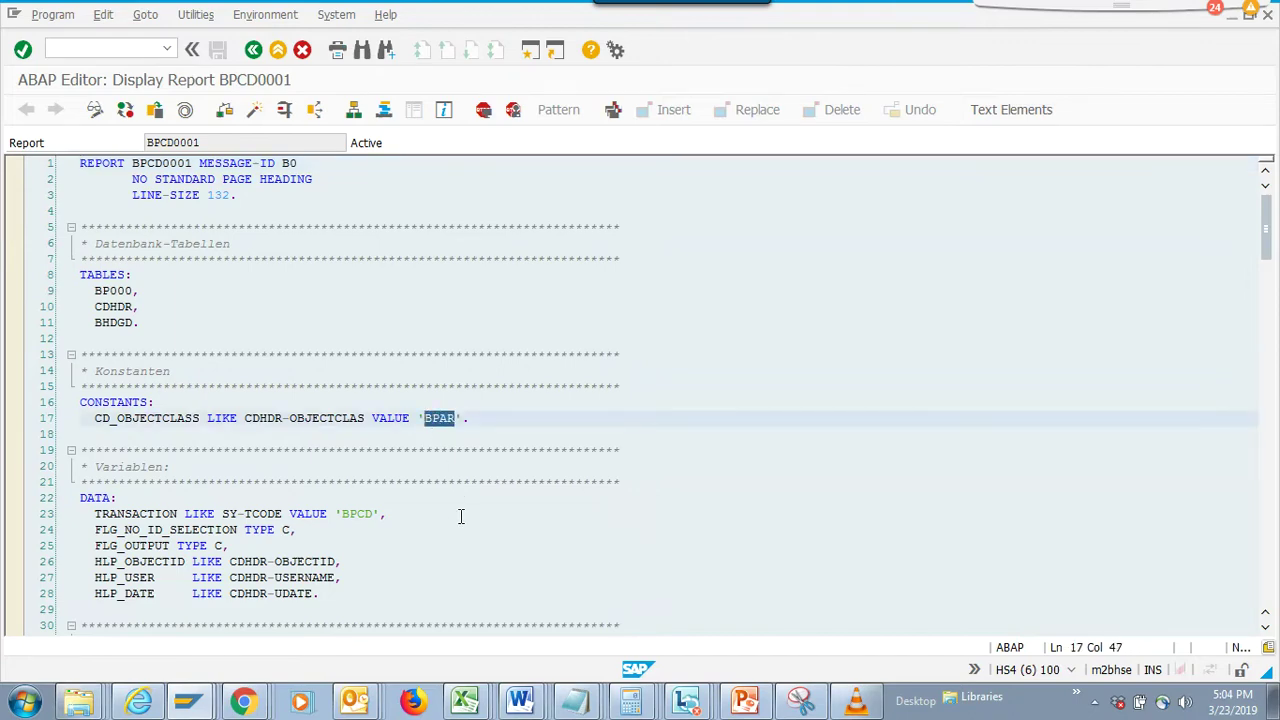
key("alt+Tab")
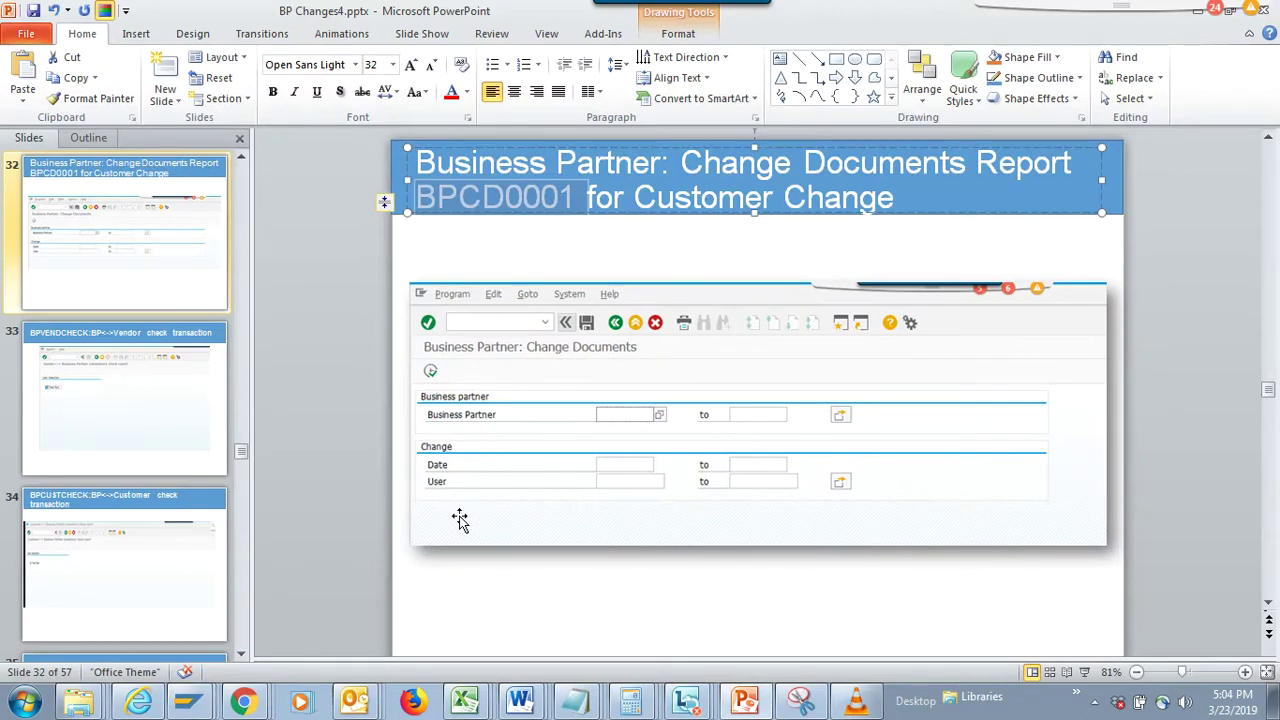
key("alt+Tab")
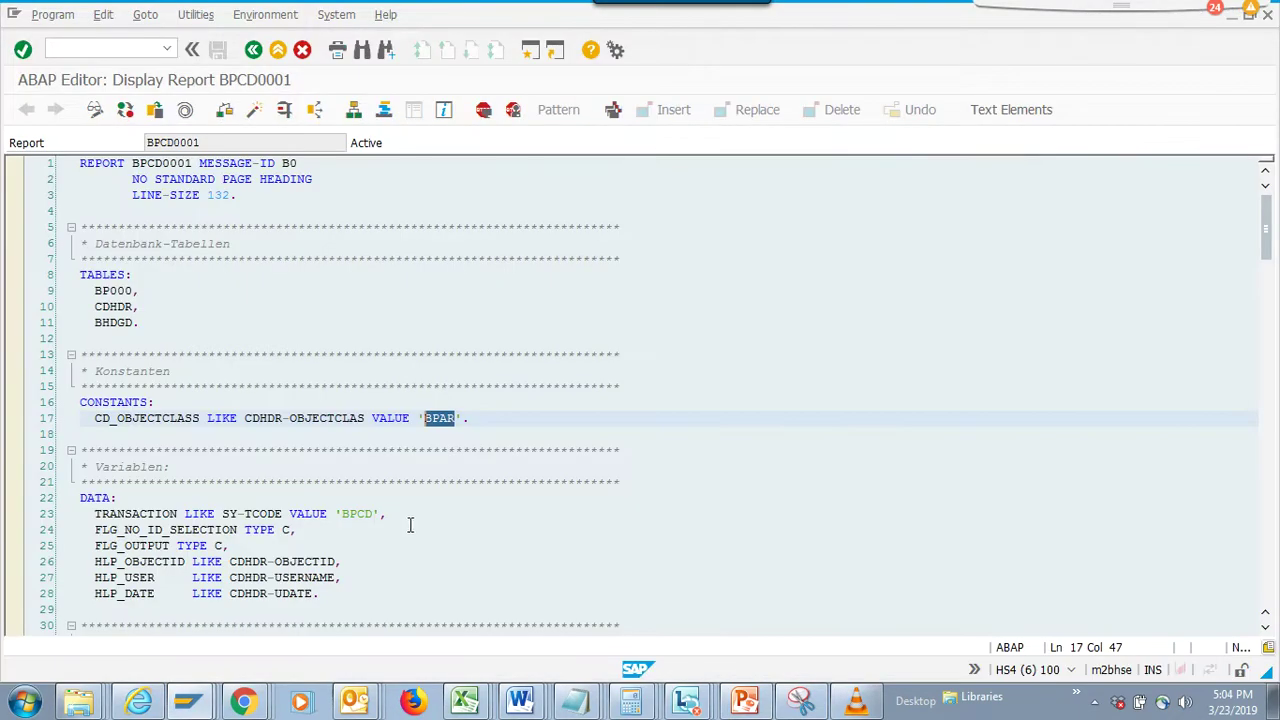
left_click_drag(373, 514, 340, 514)
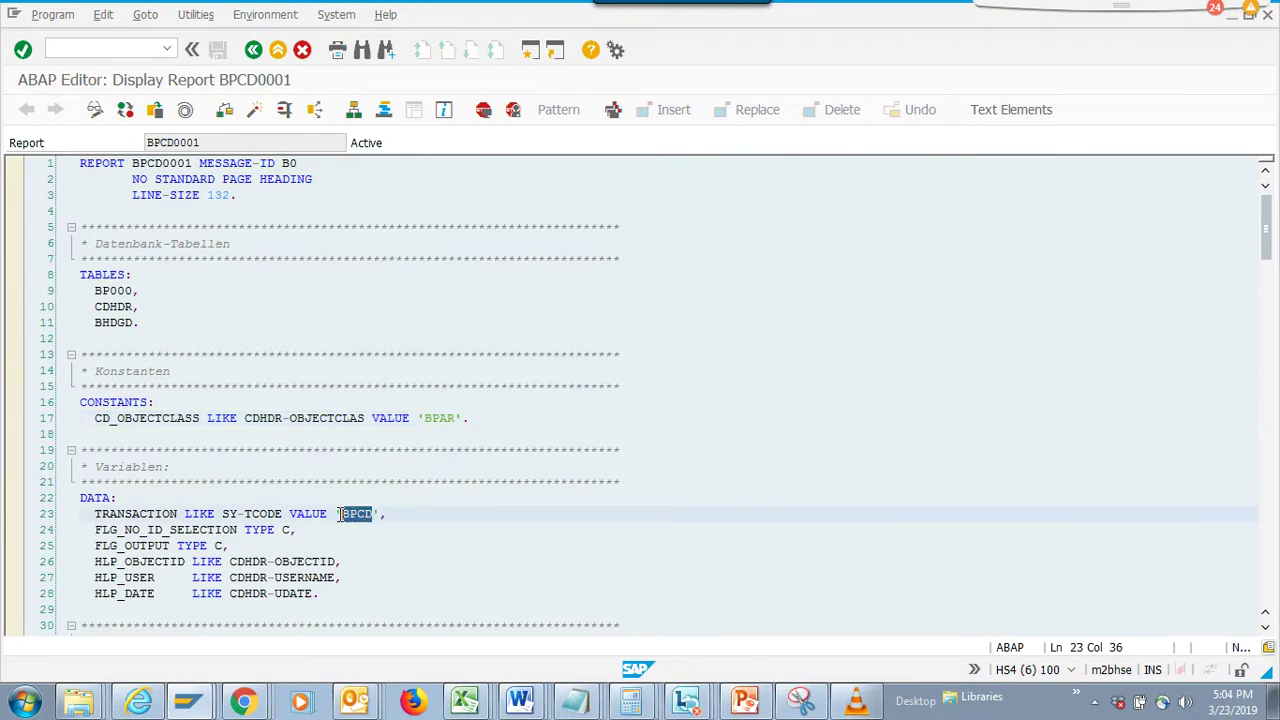
Try to open a new session, switch to the Table IBUPASUPLRCOTP Display session and start transaction BPCD with /nBPCD
left_click(530, 49)
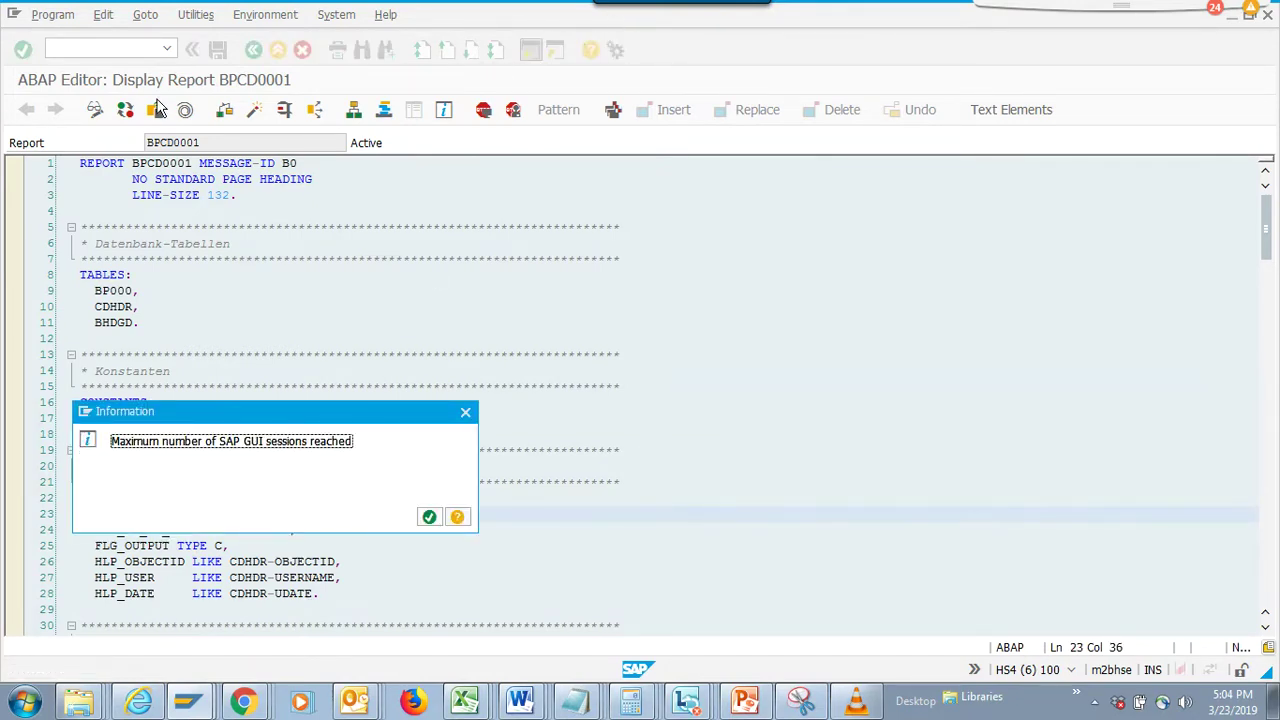
left_click(428, 516)
left_click(186, 703)
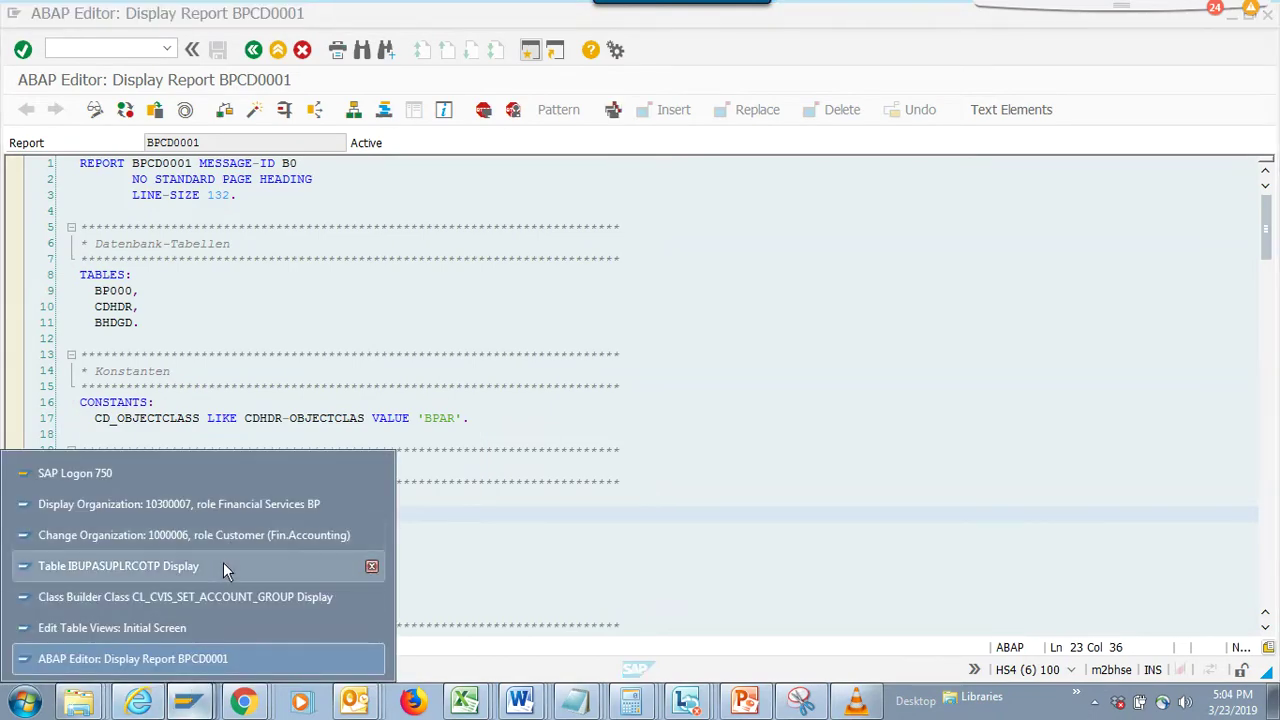
left_click(223, 562)
left_click(119, 43)
type("/nBPCD")
key("Return")
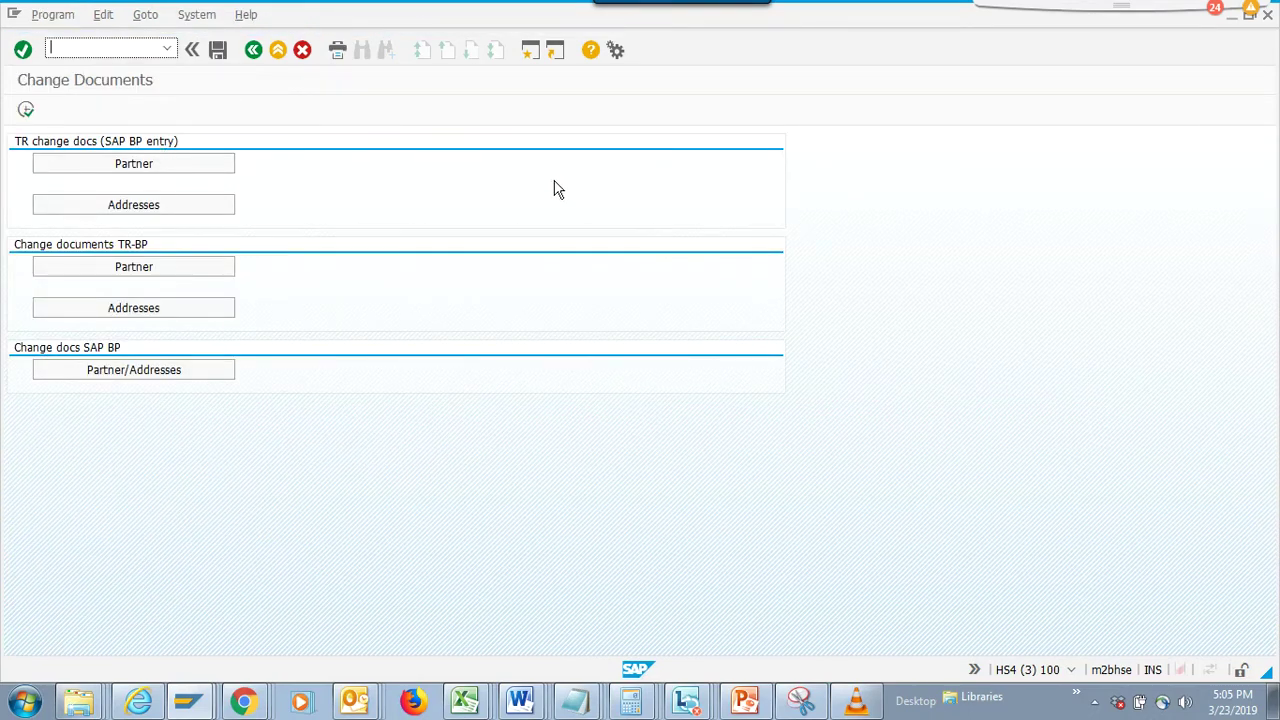
Switch to the PowerPoint presentation, copy the name BPVENDCHECK from the vendor check slide's title and return to SAP
key("alt+Tab")
key("alt+Tab")
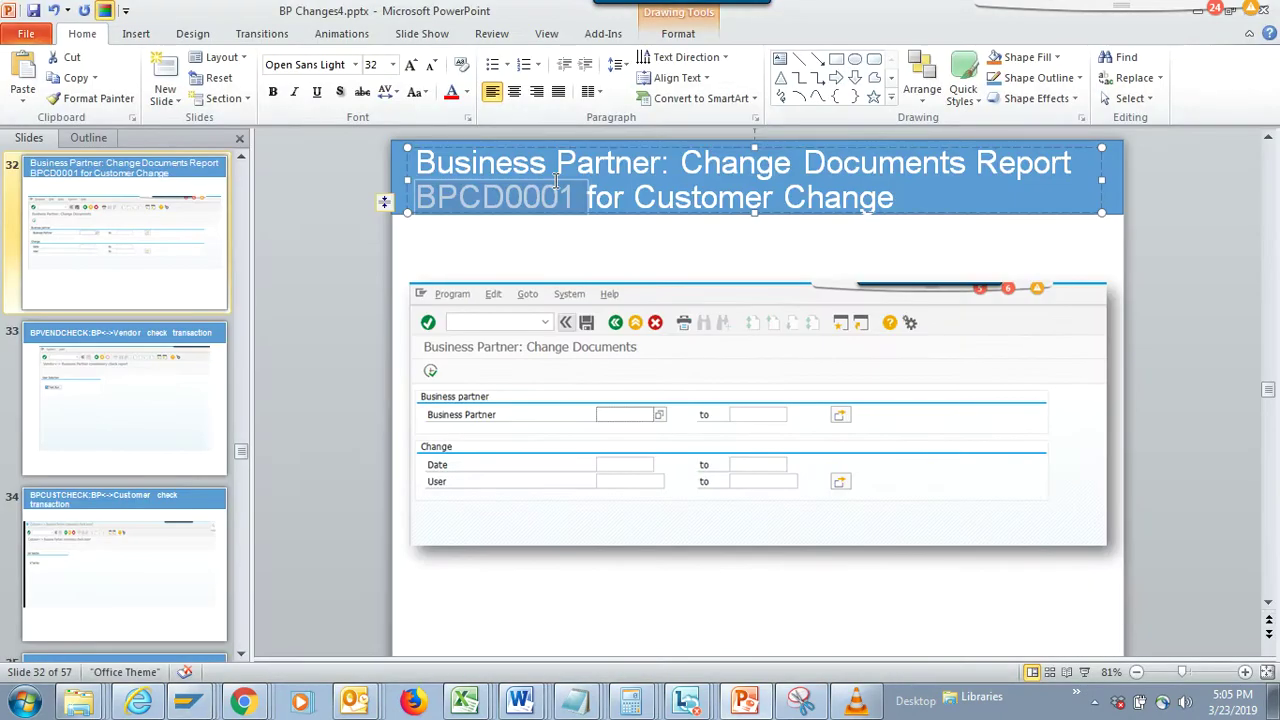
scroll(556, 180, "down", 1)
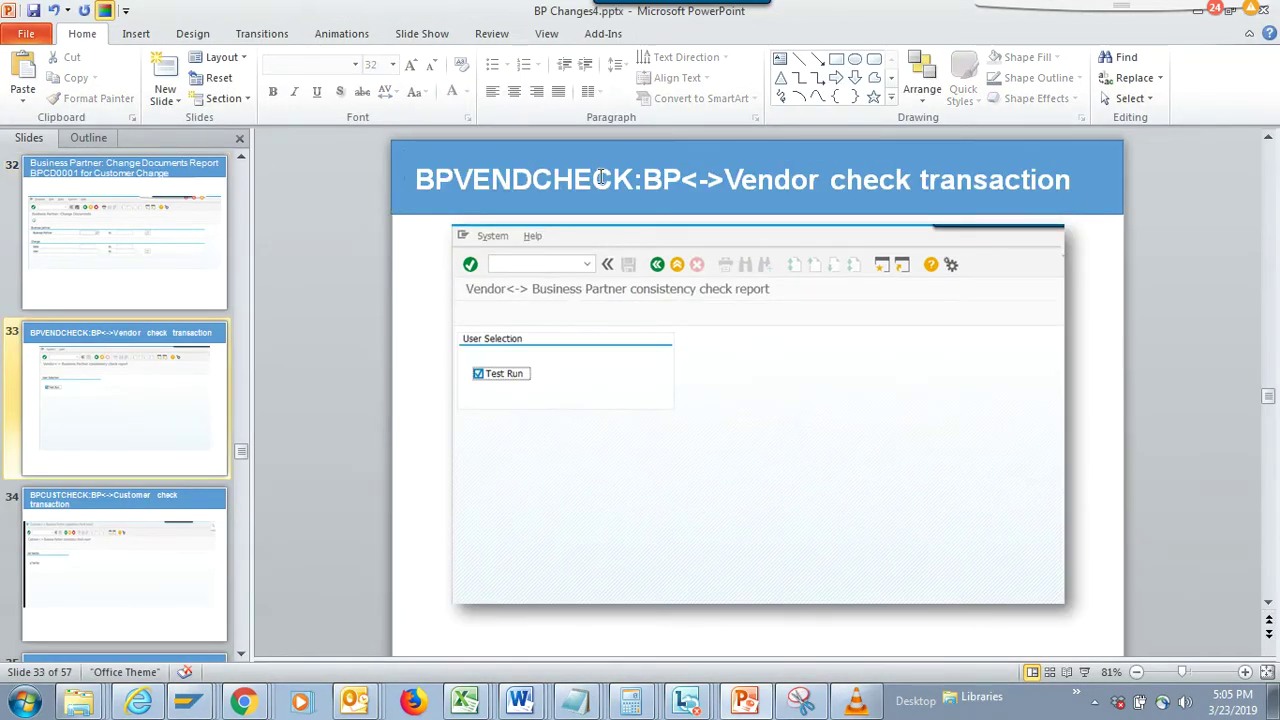
left_click_drag(634, 180, 422, 176)
key("alt+Tab")
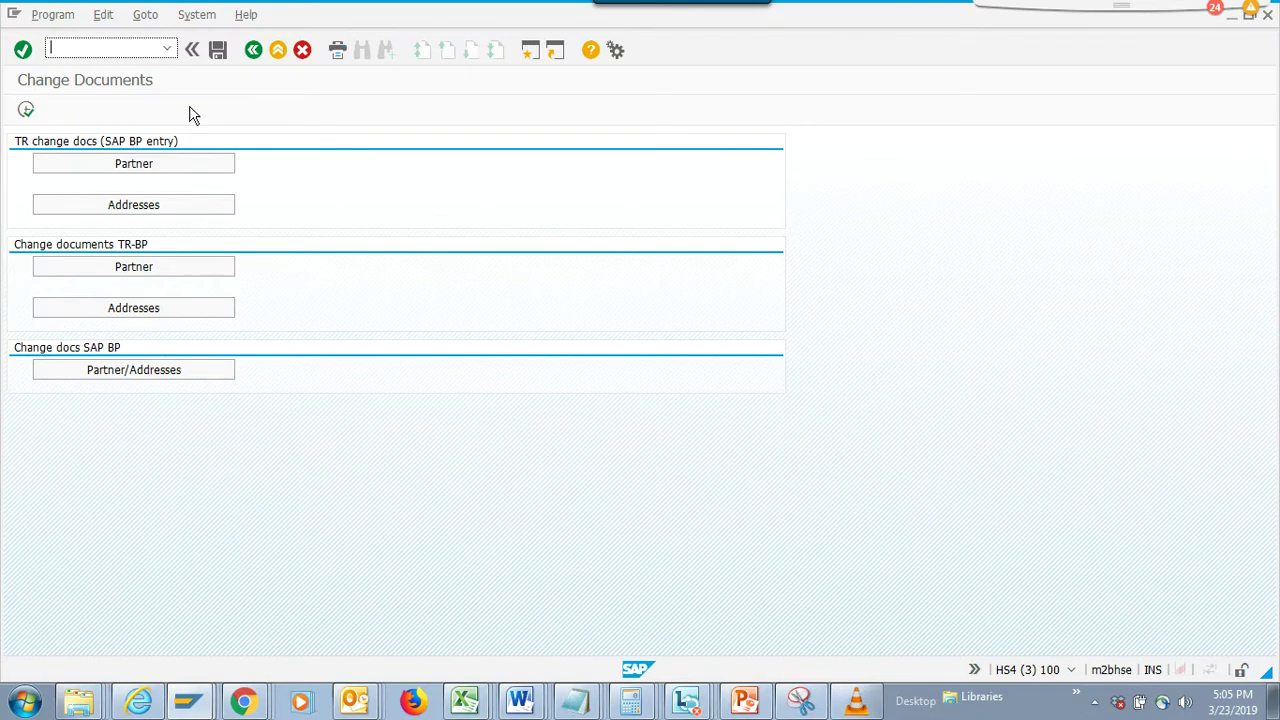
Start transaction /nBPVENDCHECK by replacing the code in a previous command, and execute the vendor consistency check as a test run
left_click(168, 49)
left_click(117, 63)
left_click_drag(104, 48, 62, 47)
key("ctrl+v")
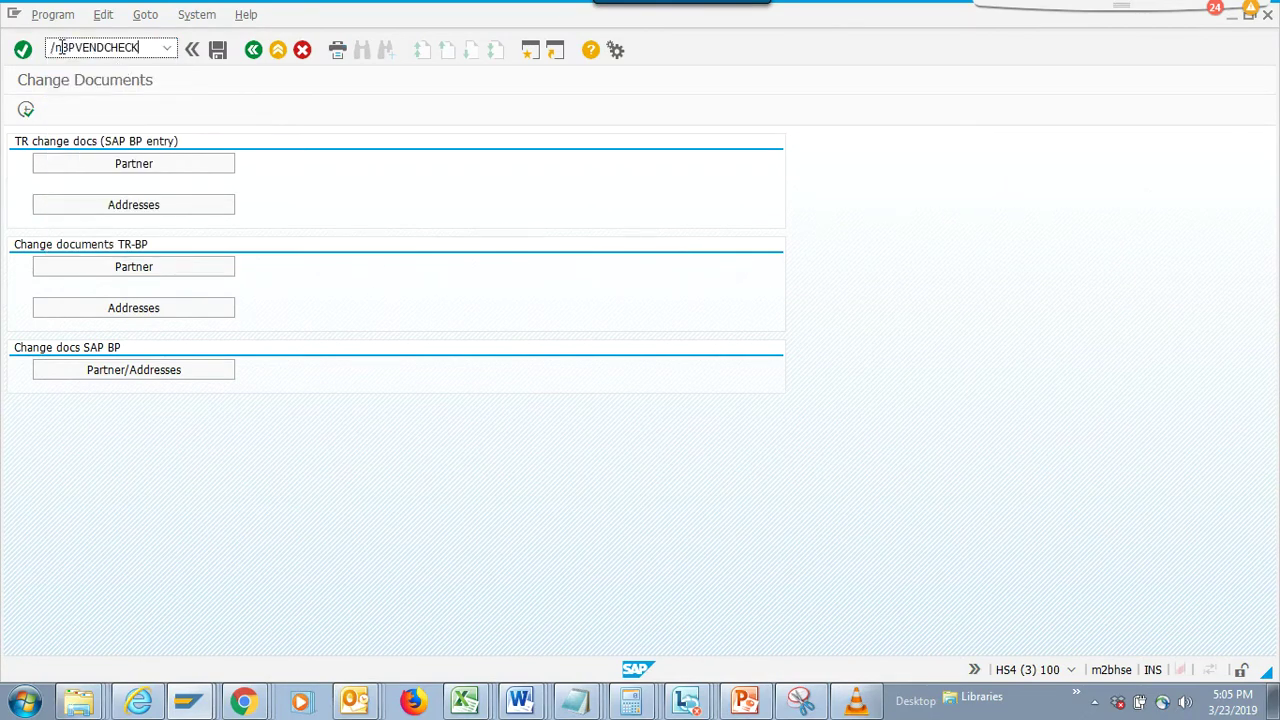
key("Return")
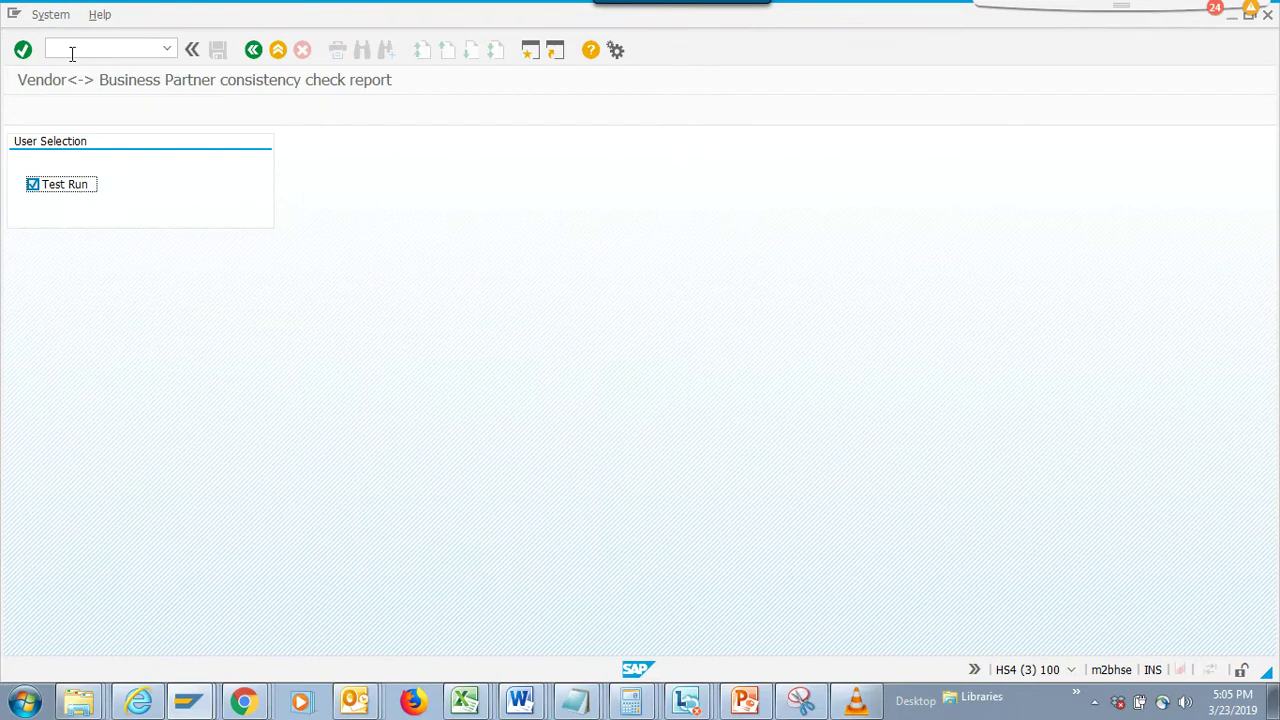
key("F8")
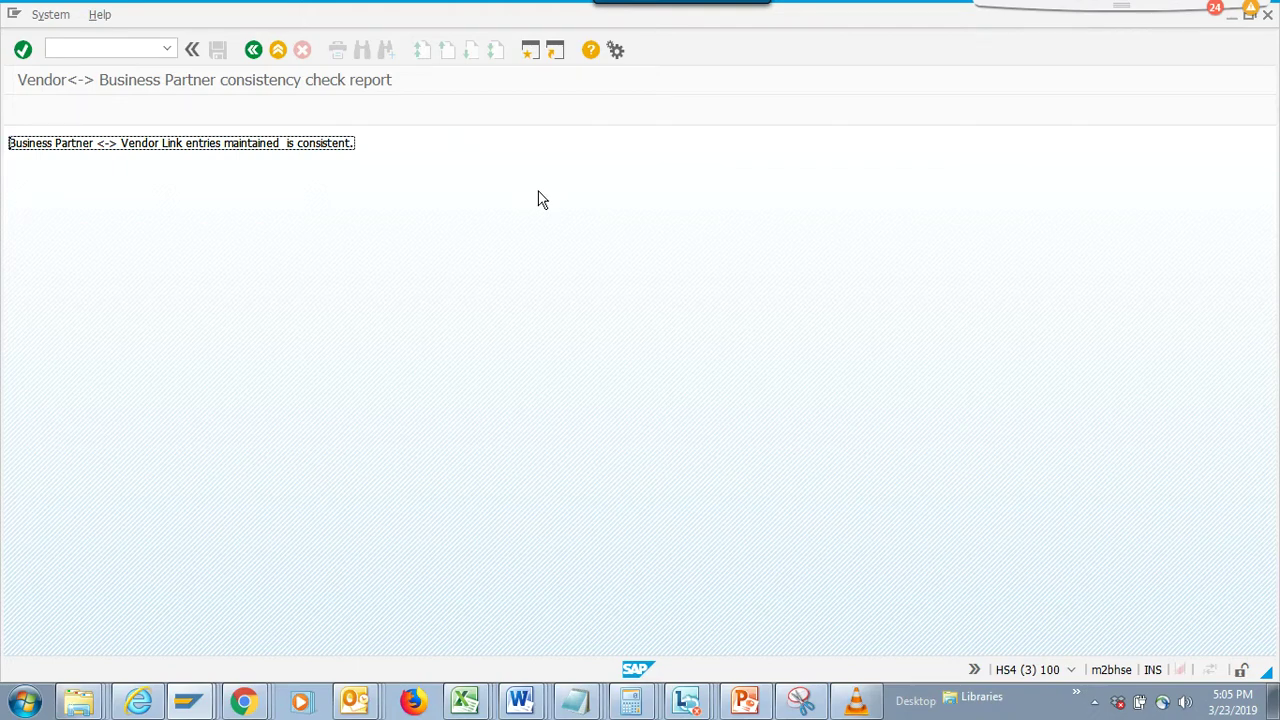
Switch to the PowerPoint presentation, copy the name BPCUSTCHECK from the customer check slide's title and return to SAP
key("alt+Tab")
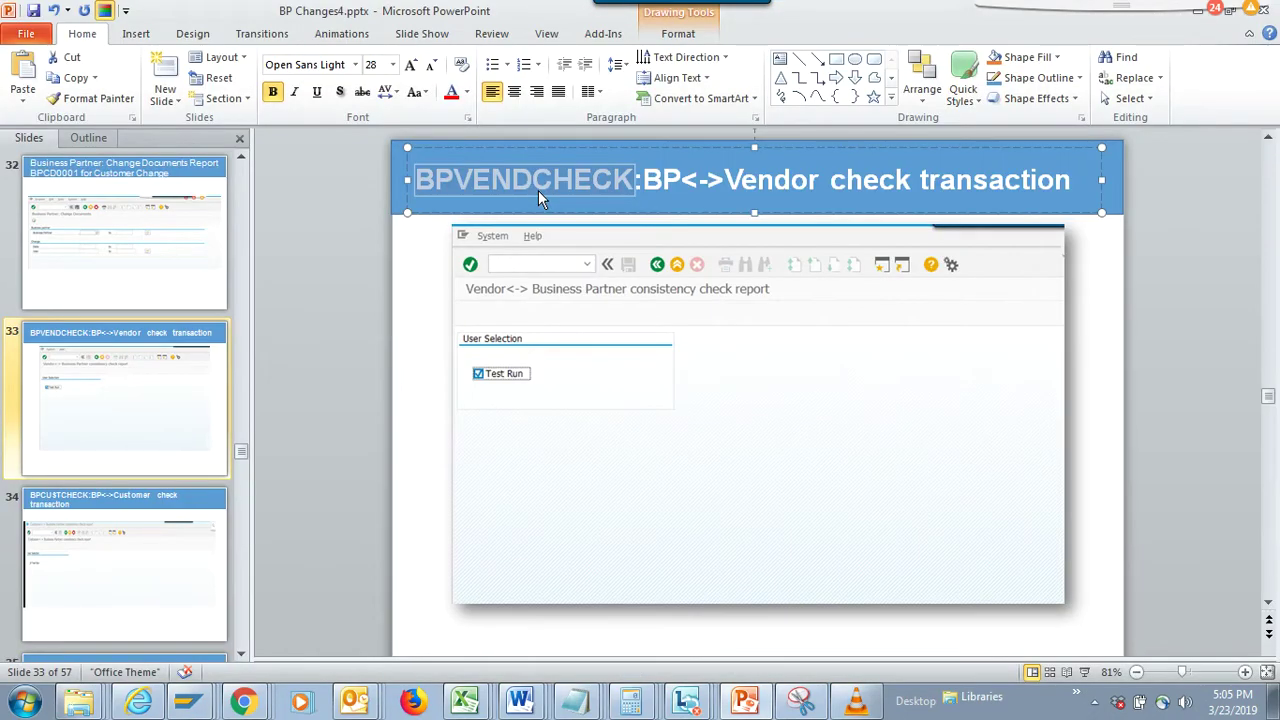
key("Page_Down")
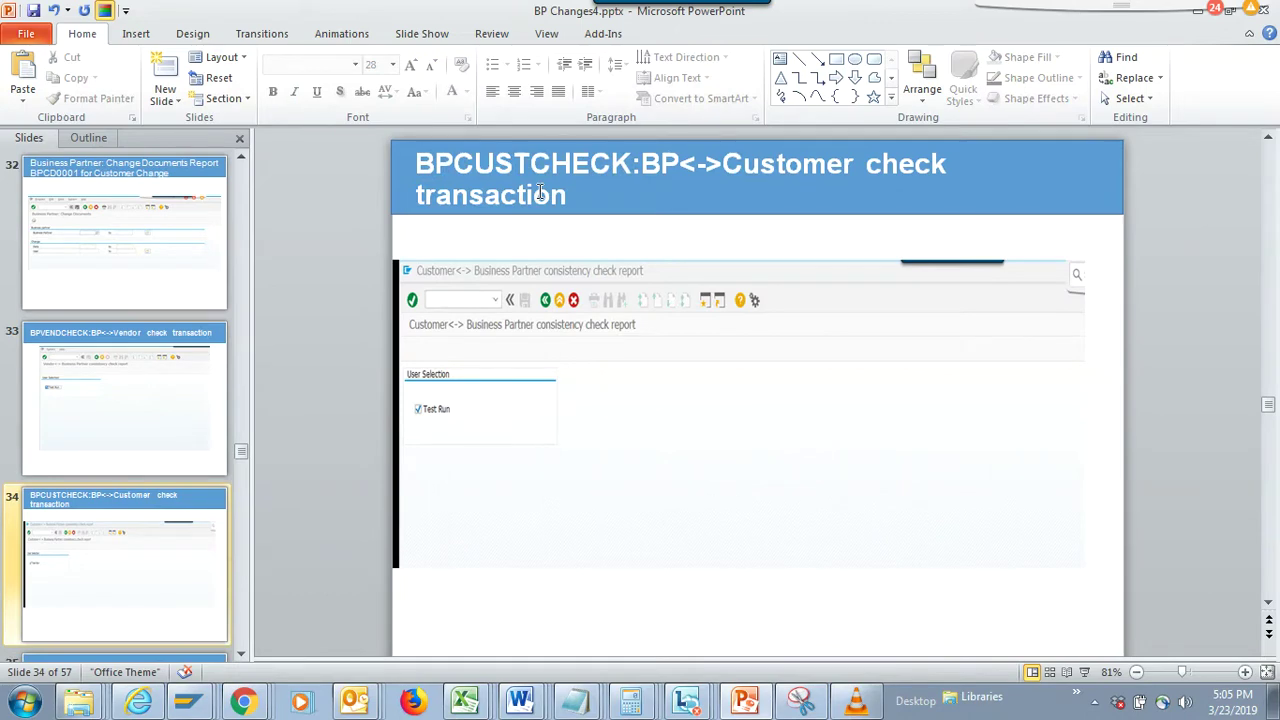
left_click_drag(633, 165, 417, 172)
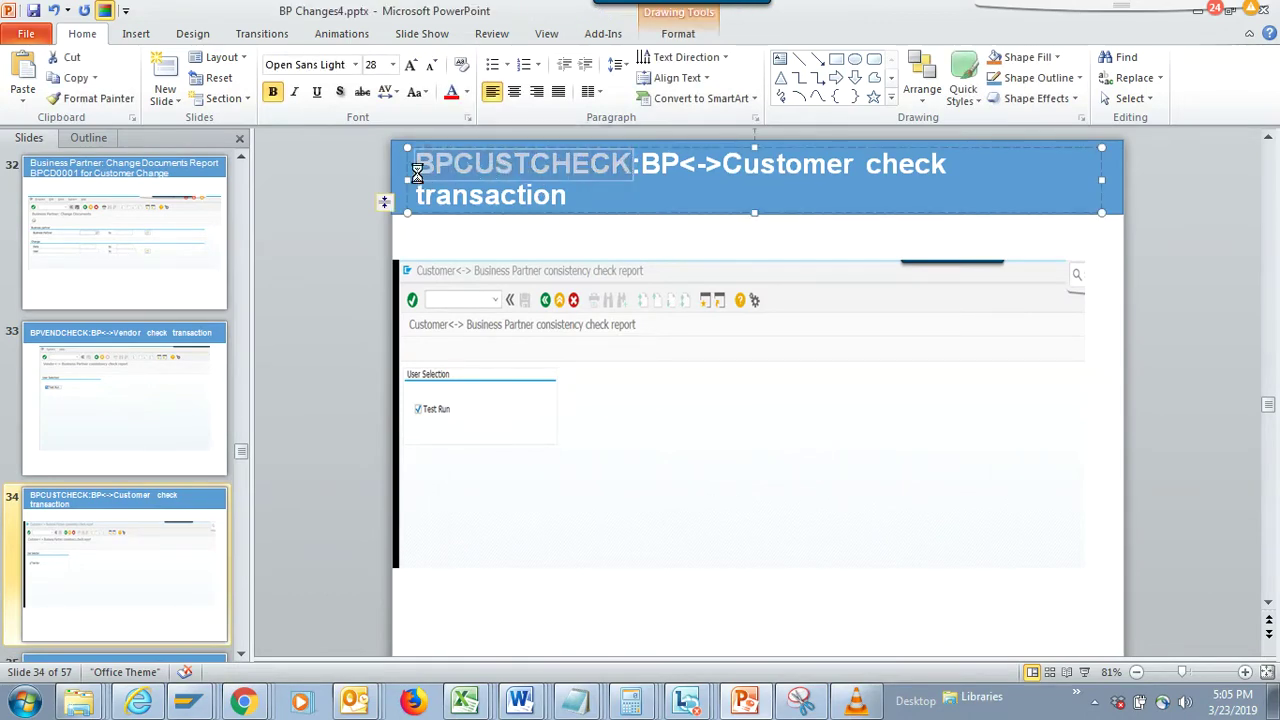
key("alt+Tab")
Start transaction /nBPCUSTCHECK and execute the customer consistency check as a test run
left_click(91, 48)
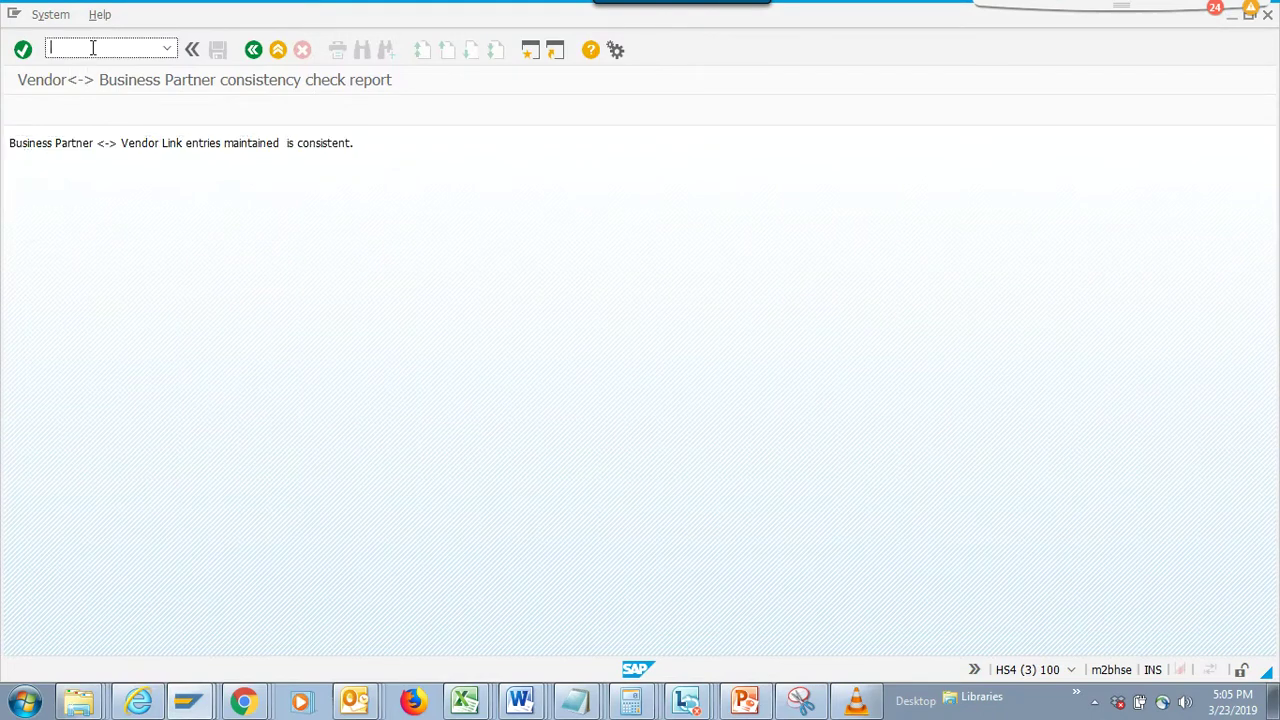
type("/nBPCUSTCHECK")
key("Return")
key("F8")
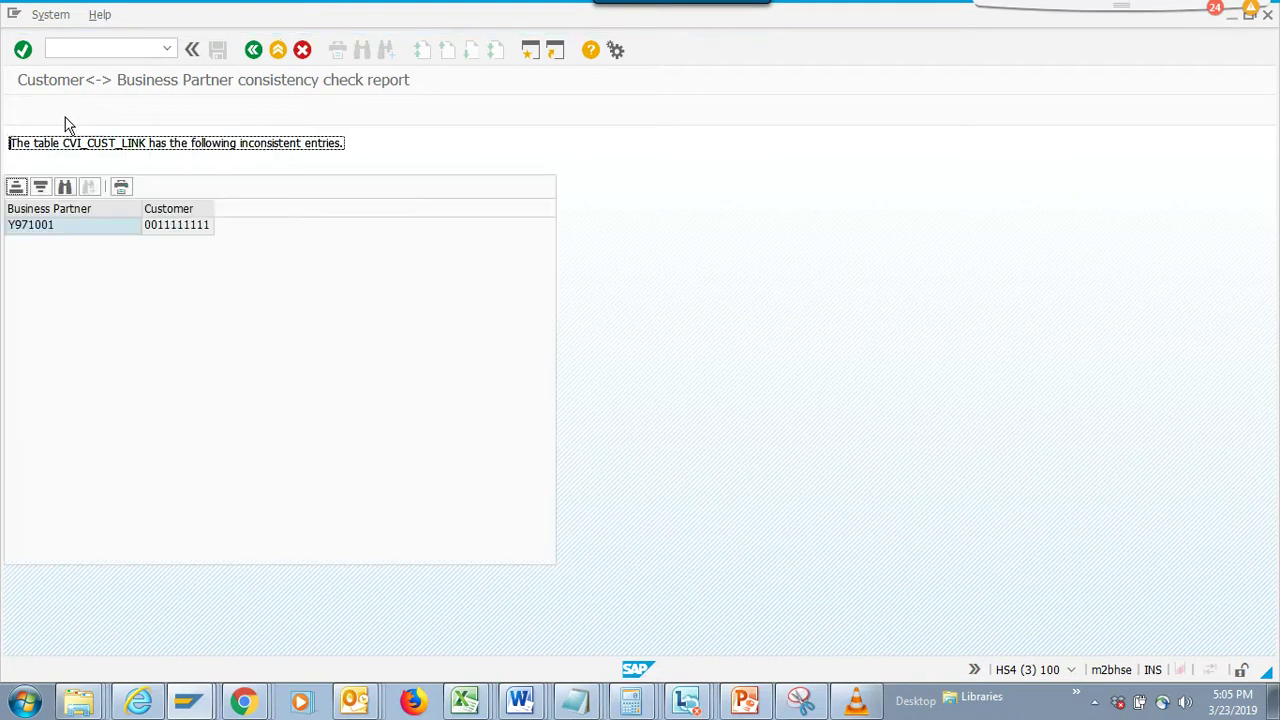
Copy the table name CVI_CUST_LINK from the check result and start the Data Browser with se16 in the Edit Table Views session
left_click(73, 232)
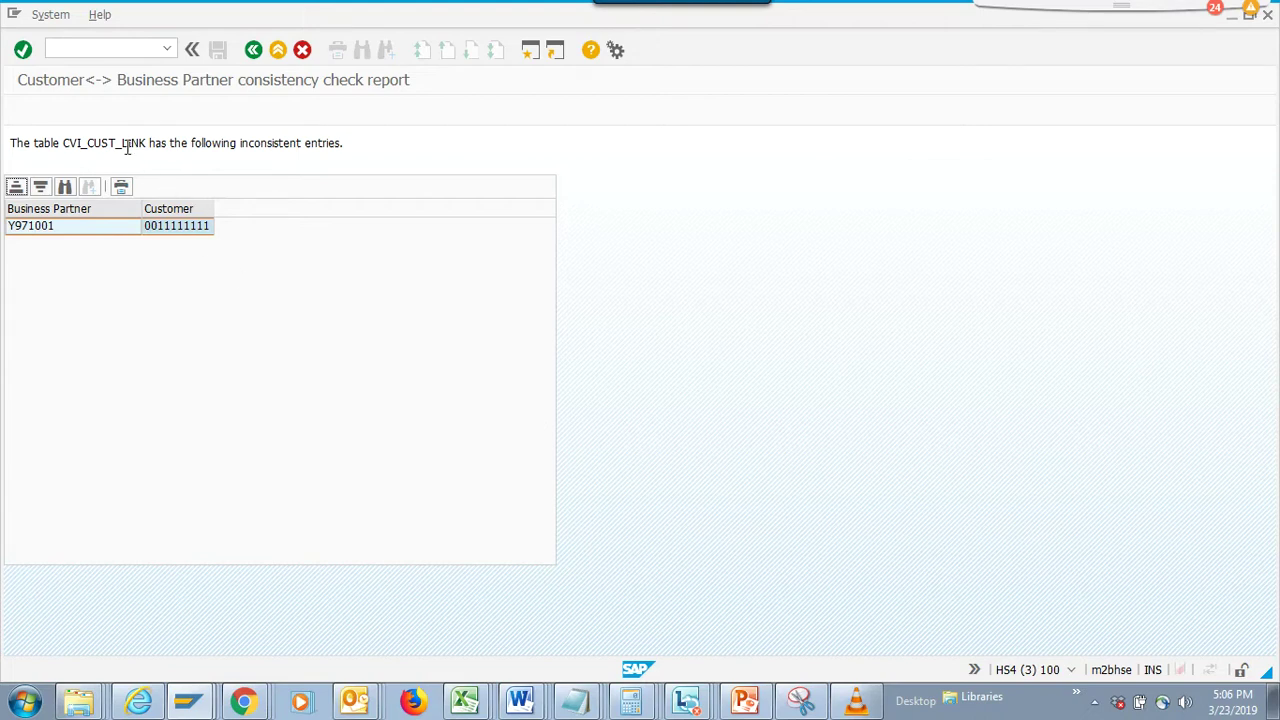
left_click_drag(148, 142, 65, 141)
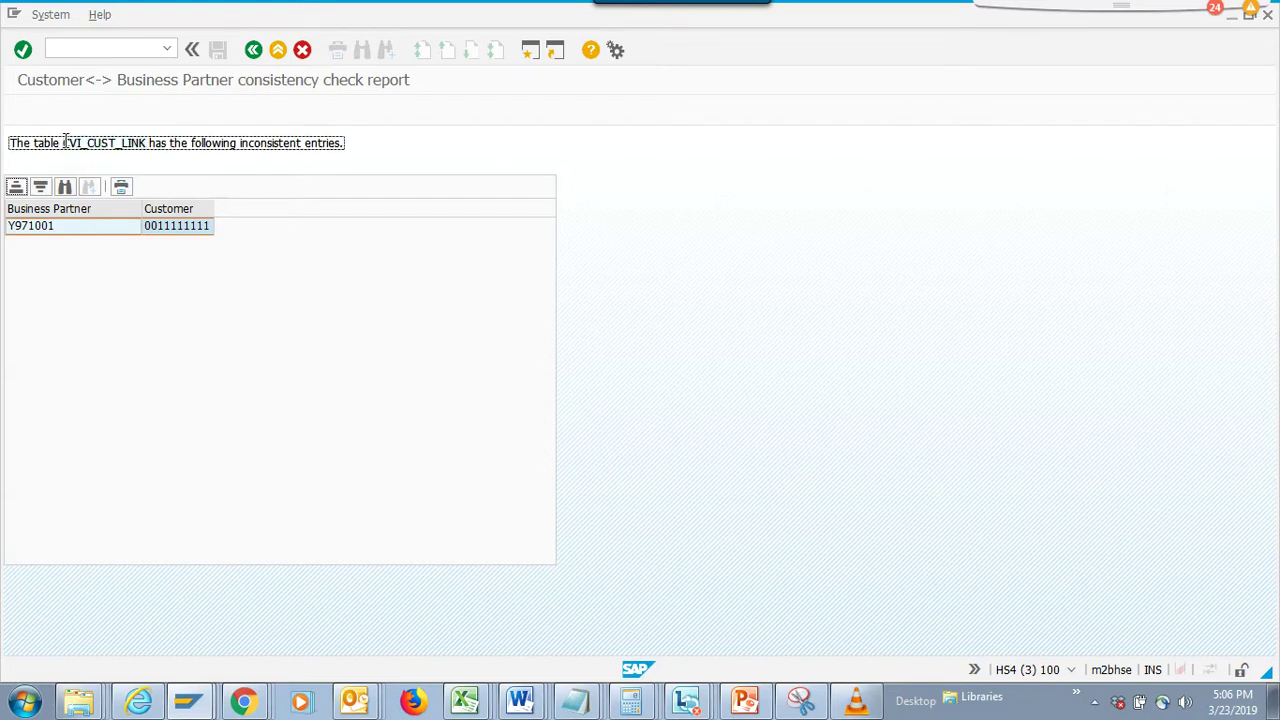
left_click(188, 700)
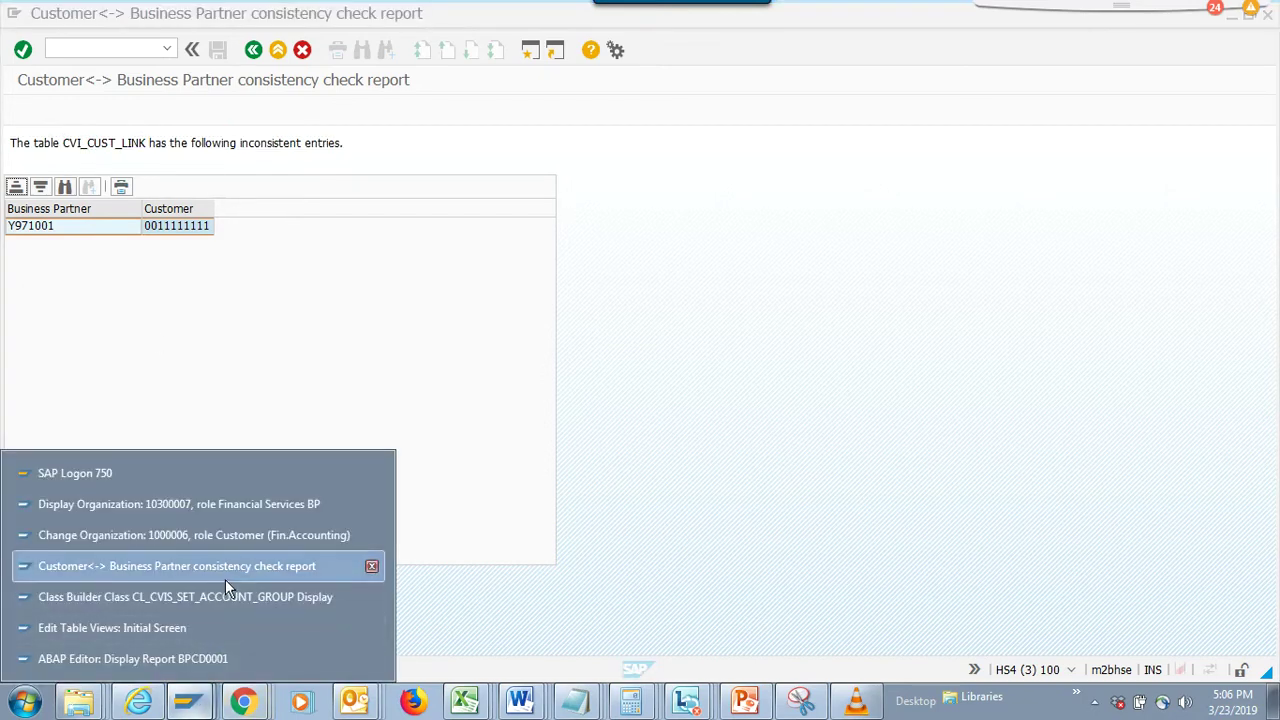
left_click(202, 619)
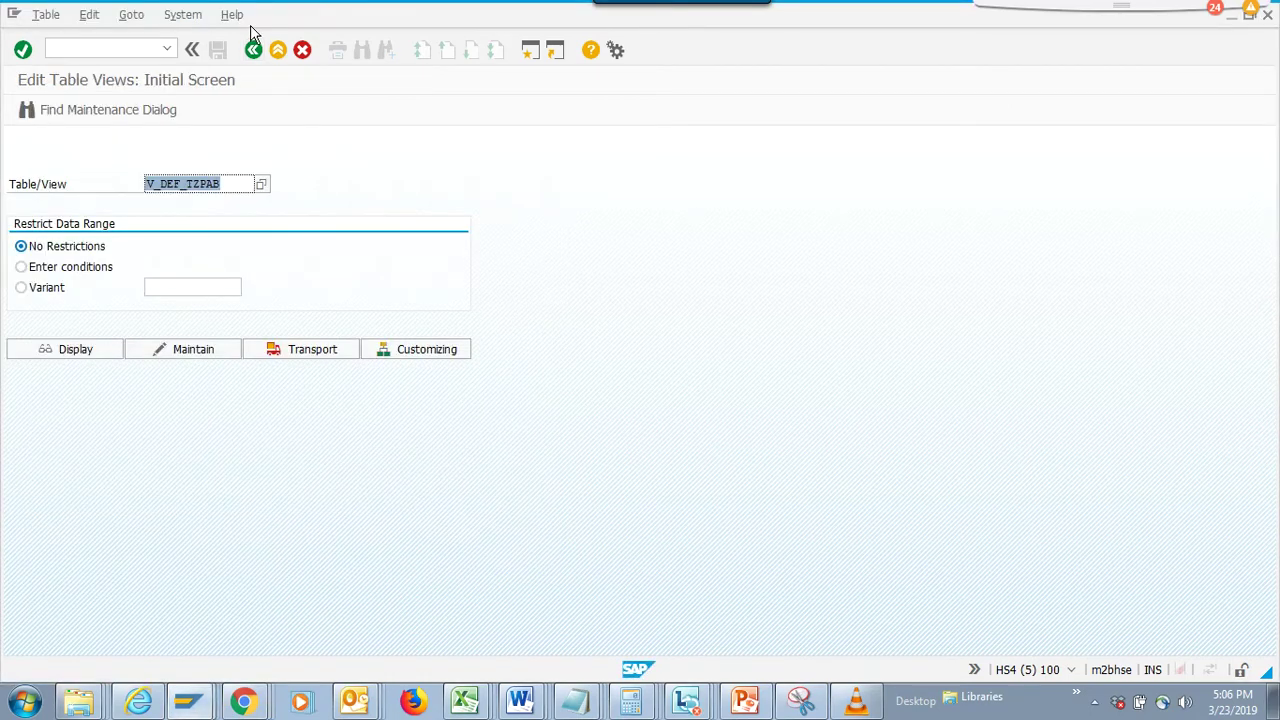
left_click(253, 50)
left_click(116, 49)
type("se16")
key("Return")
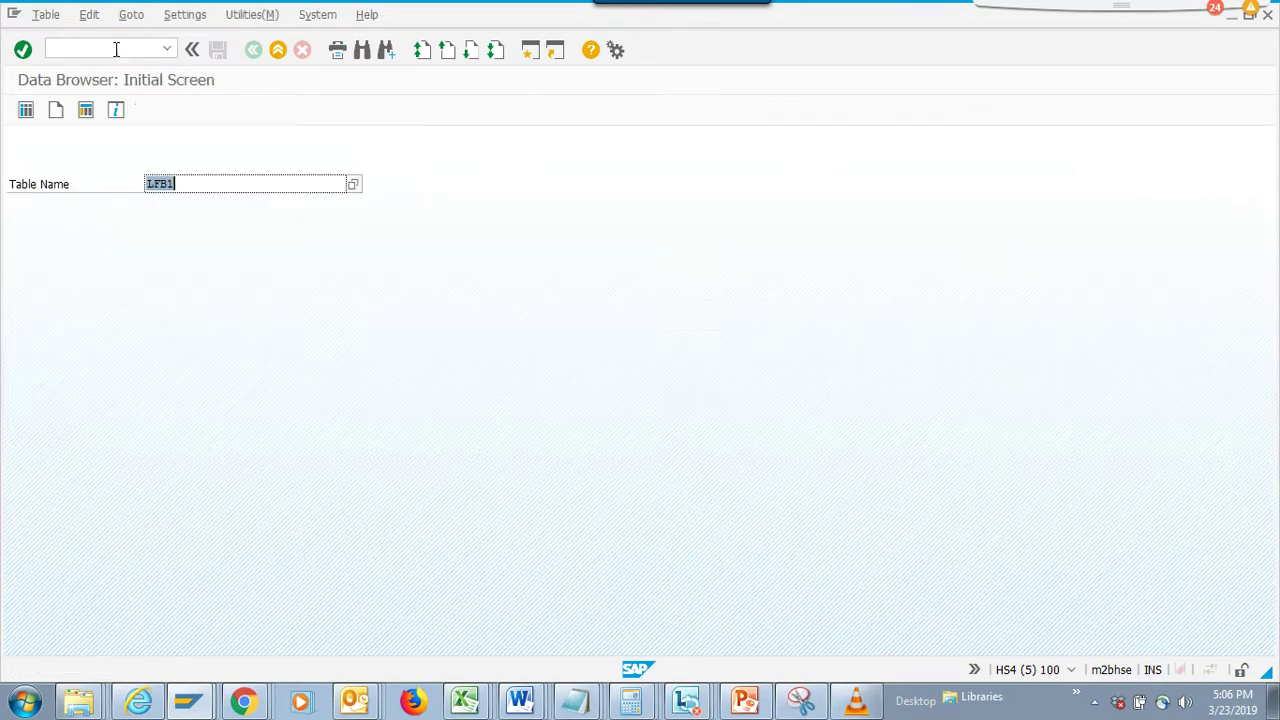
Display the entries of table CVI_CUST_LINK in the Data Browser without selection criteria
type("CVI_CUST_LINK")
key("Return")
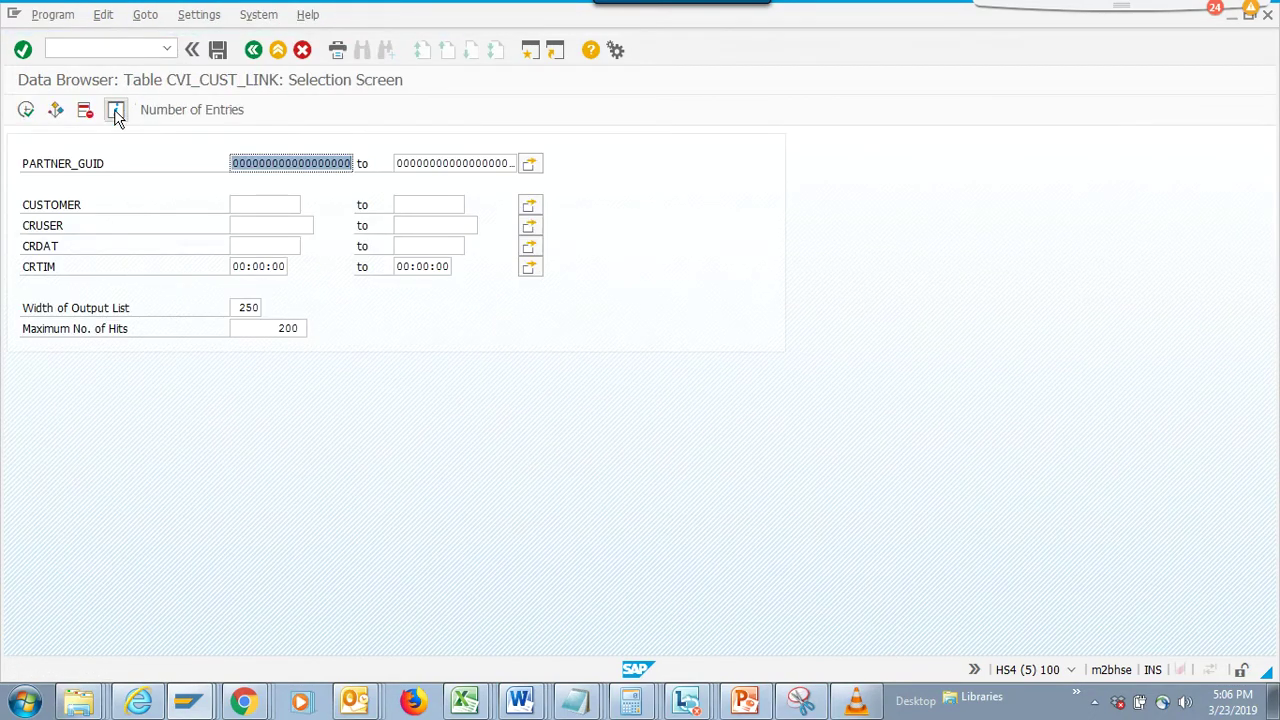
left_click(25, 110)
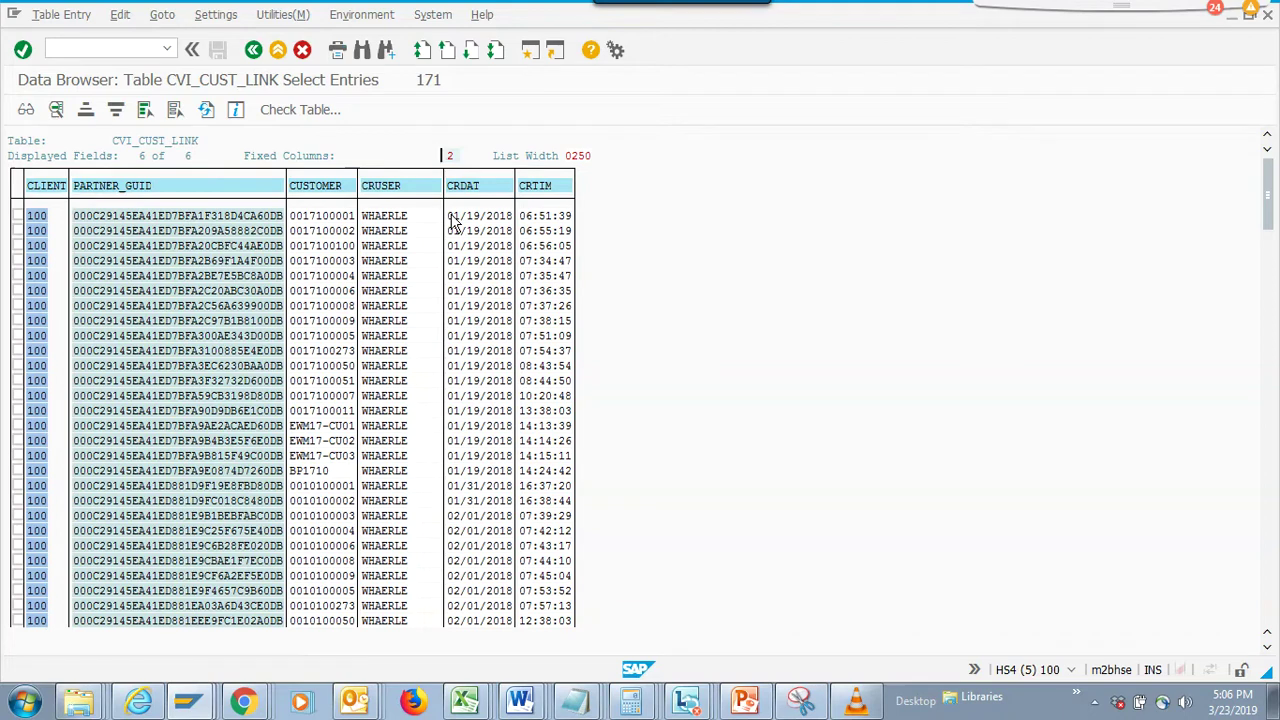
Switch back to the customer consistency report, copy the listed entry's customer number and return to the table display
key("F3")
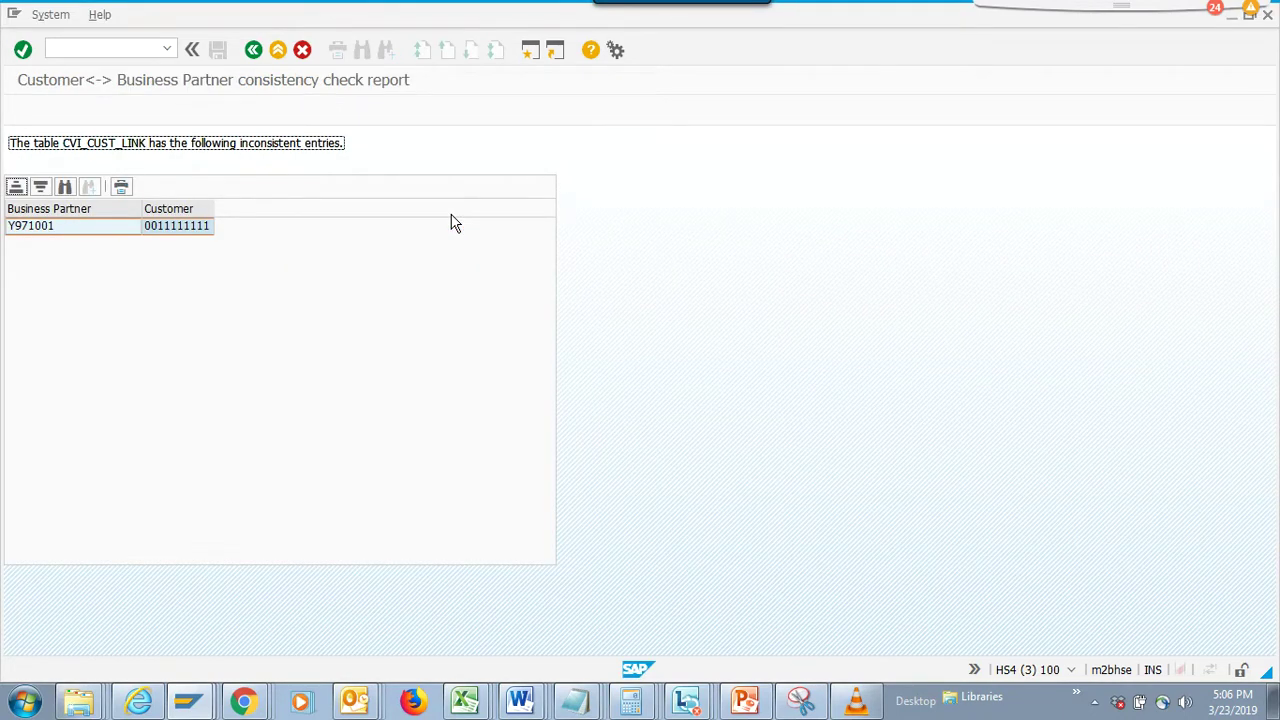
key("F3")
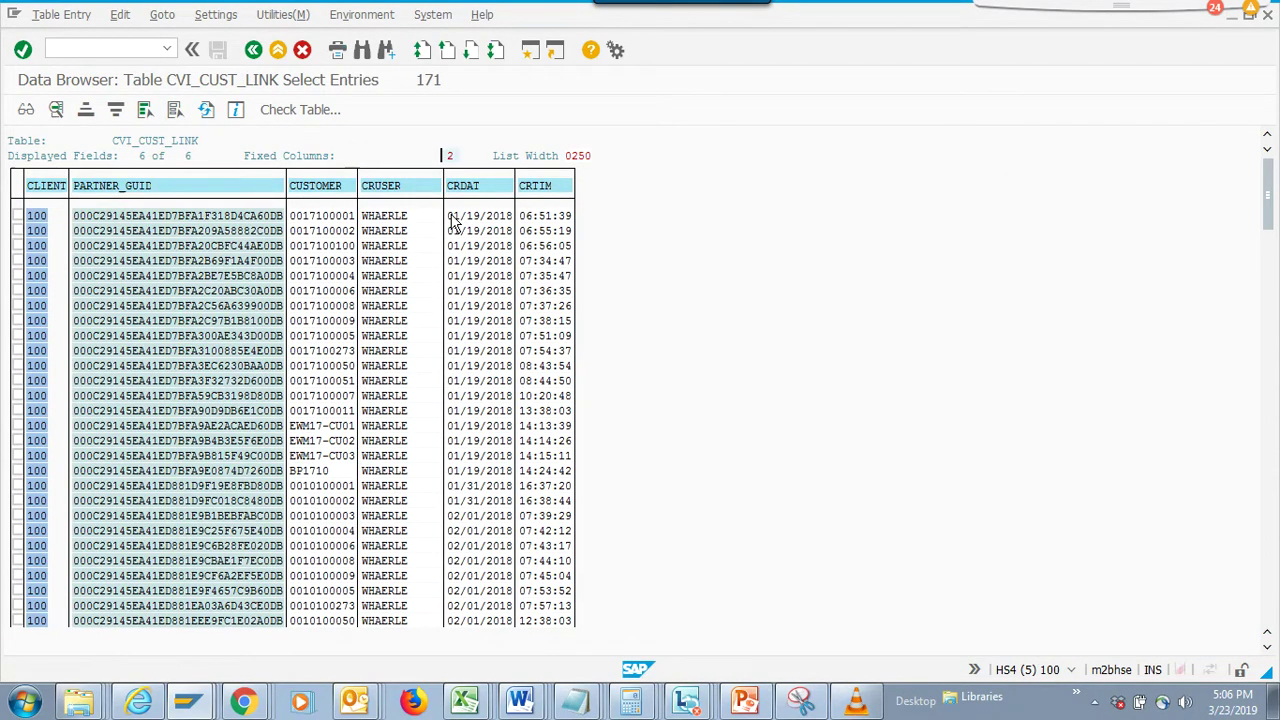
key("F3")
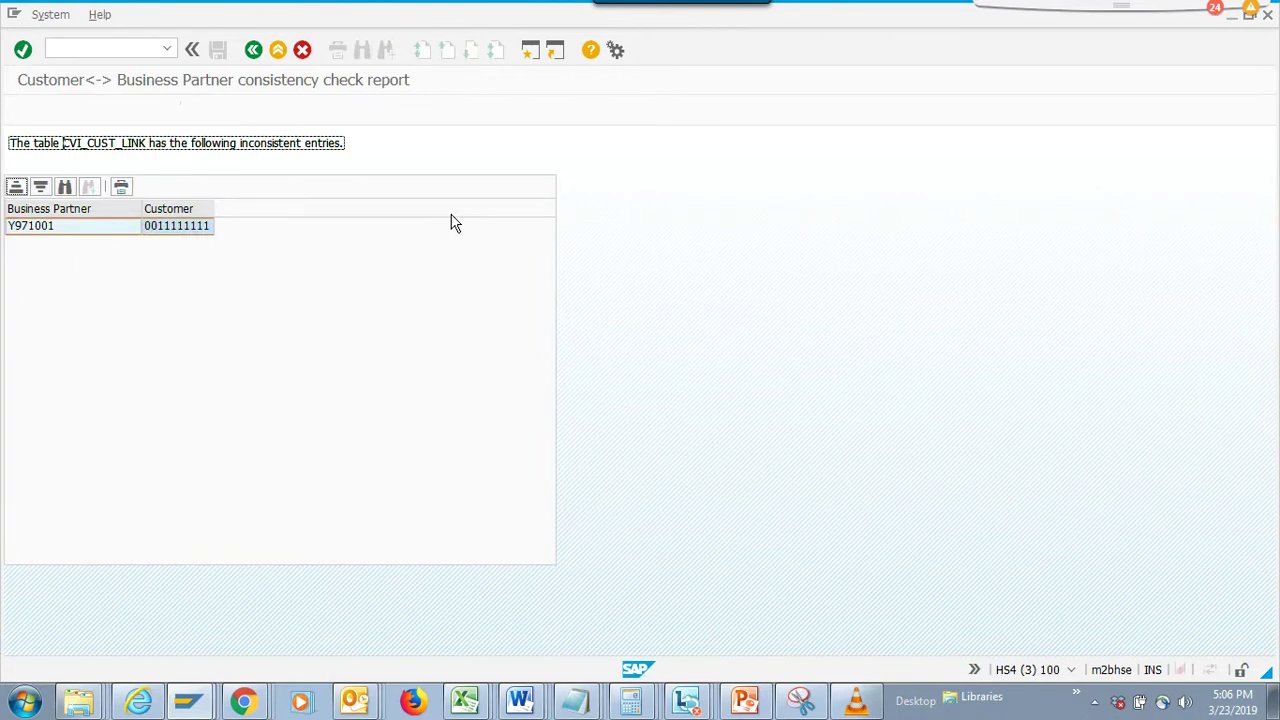
left_click(212, 234)
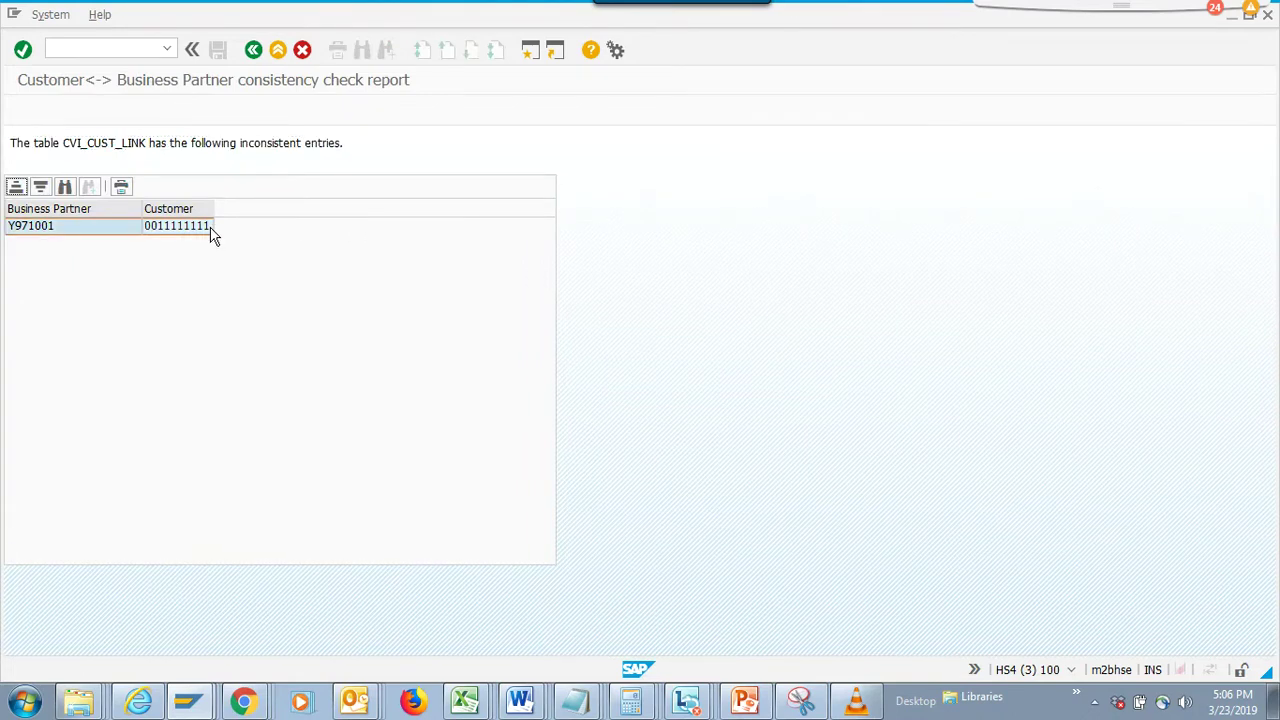
left_click(212, 234)
key("F3")
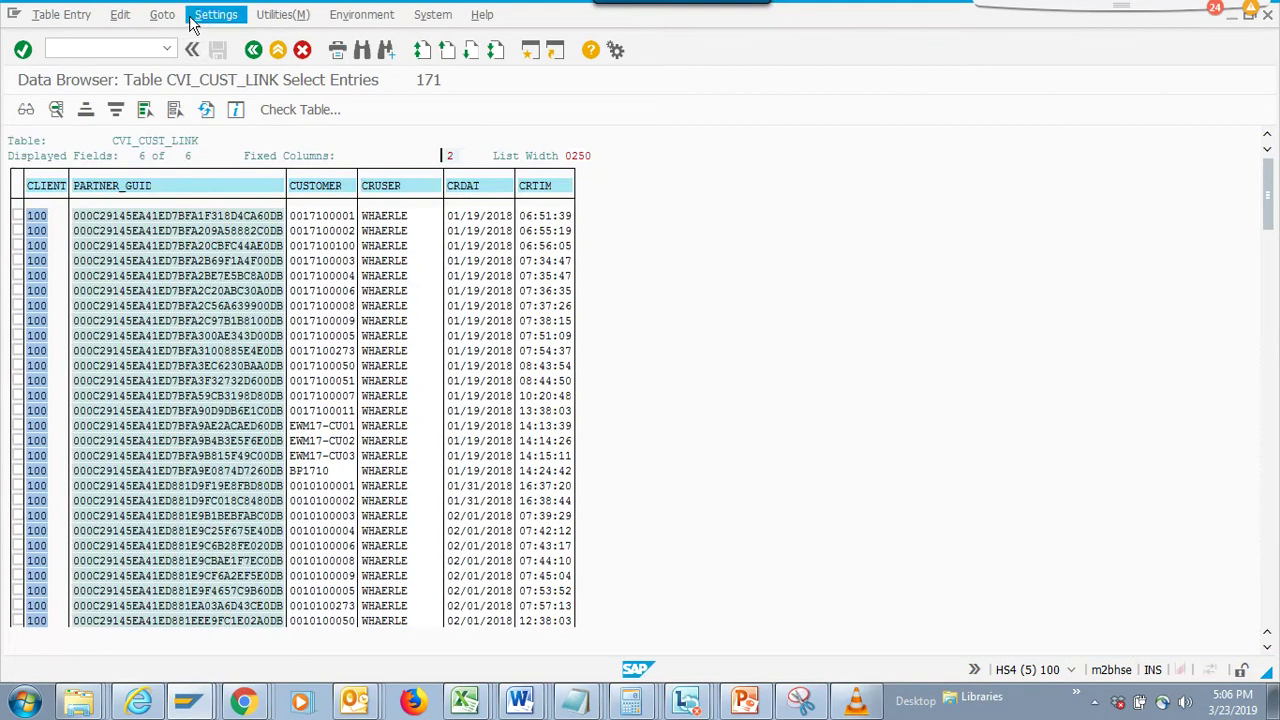
Restrict the CVI_CUST_LINK selection to the copied customer number and display the matching table entries
left_click(253, 49)
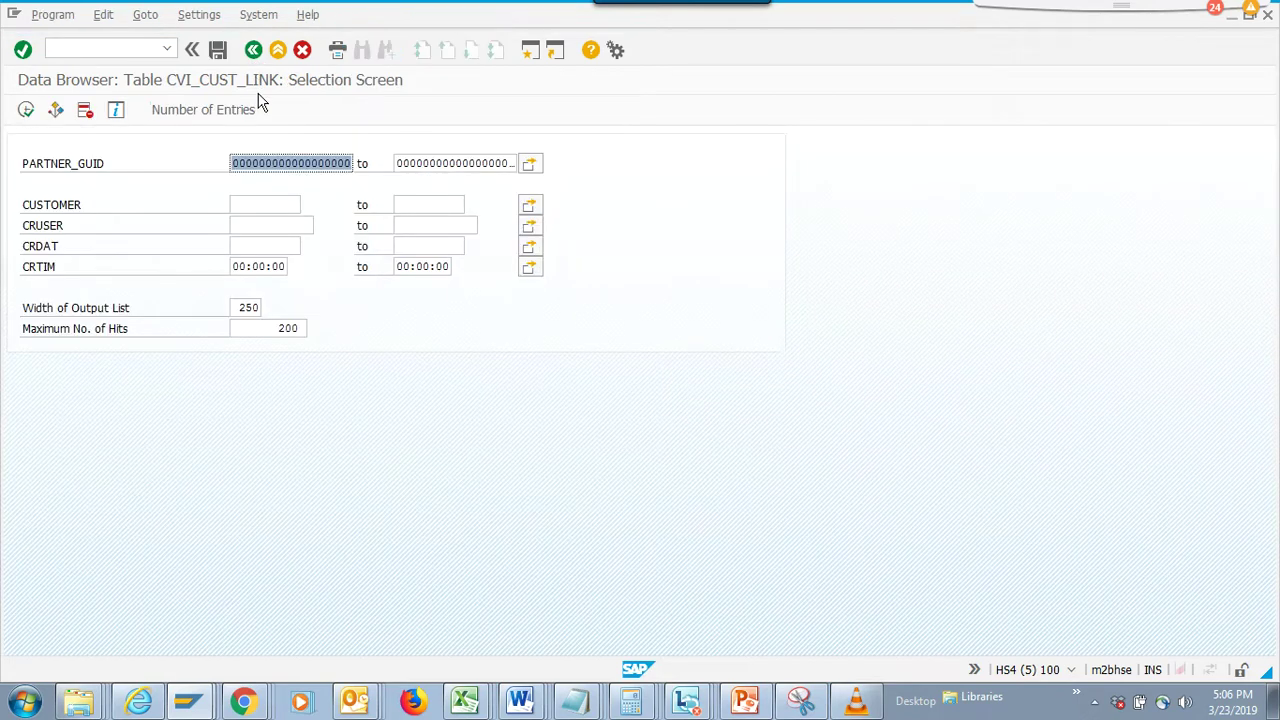
left_click(252, 203)
key("ctrl+v")
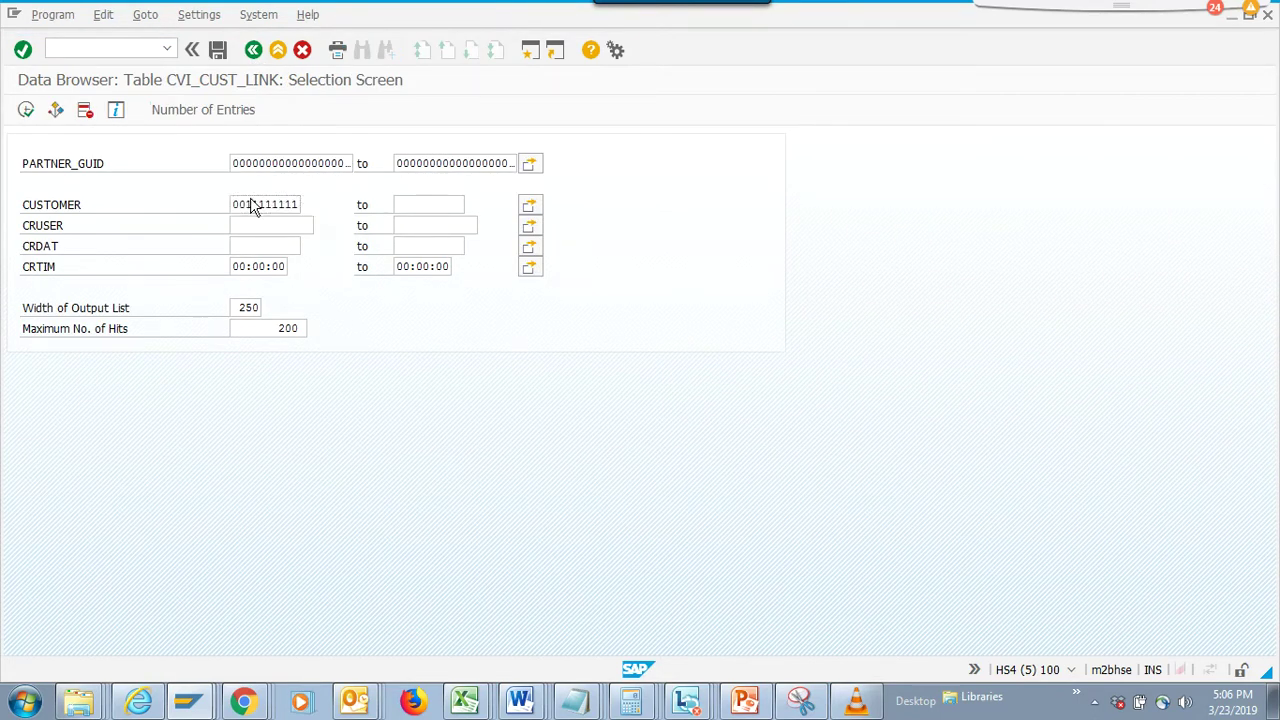
key("F8")
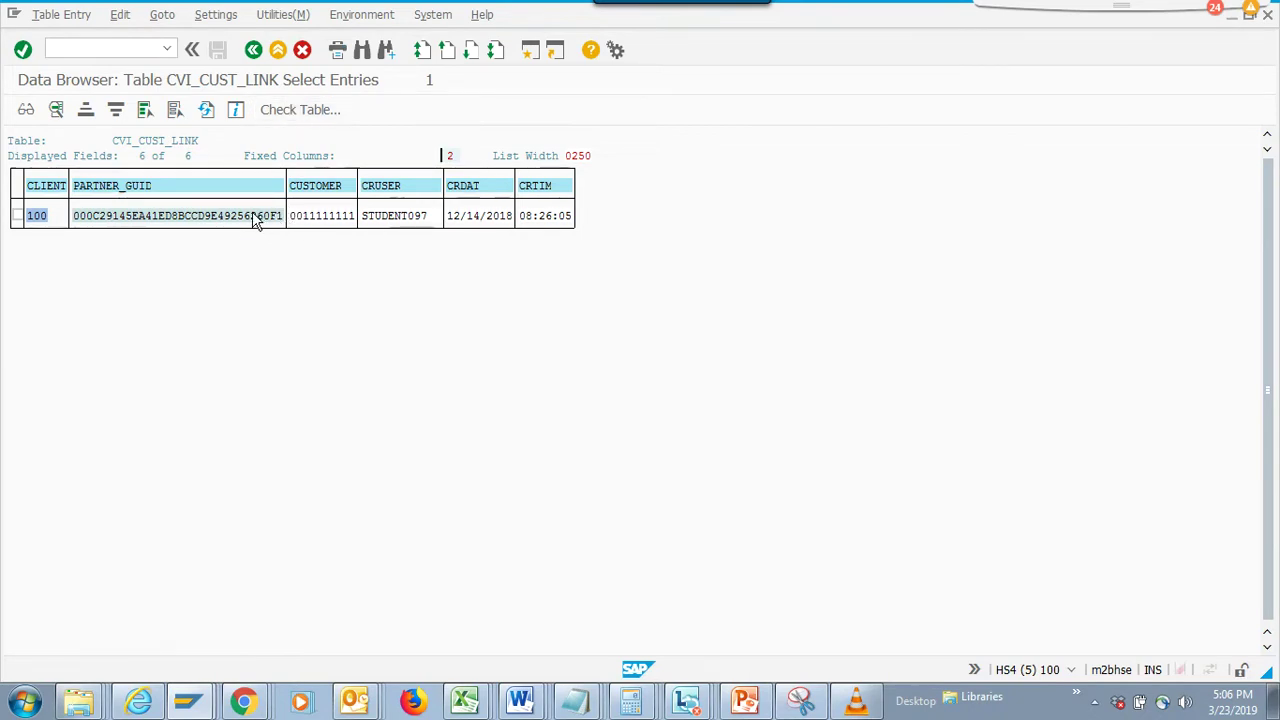
View the detail record of the CVI_CUST_LINK entry, compare its customer number with the consistency report, and return to the entry list
double_click(254, 221)
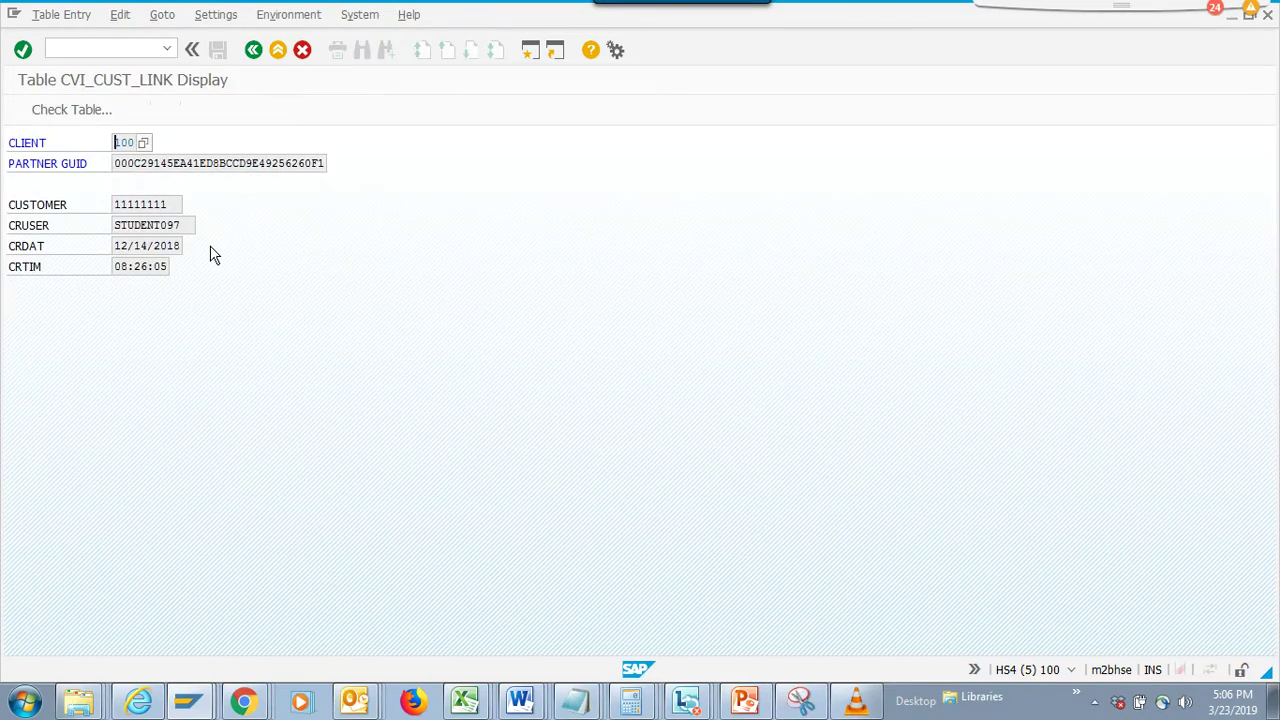
left_click_drag(177, 199, 111, 183)
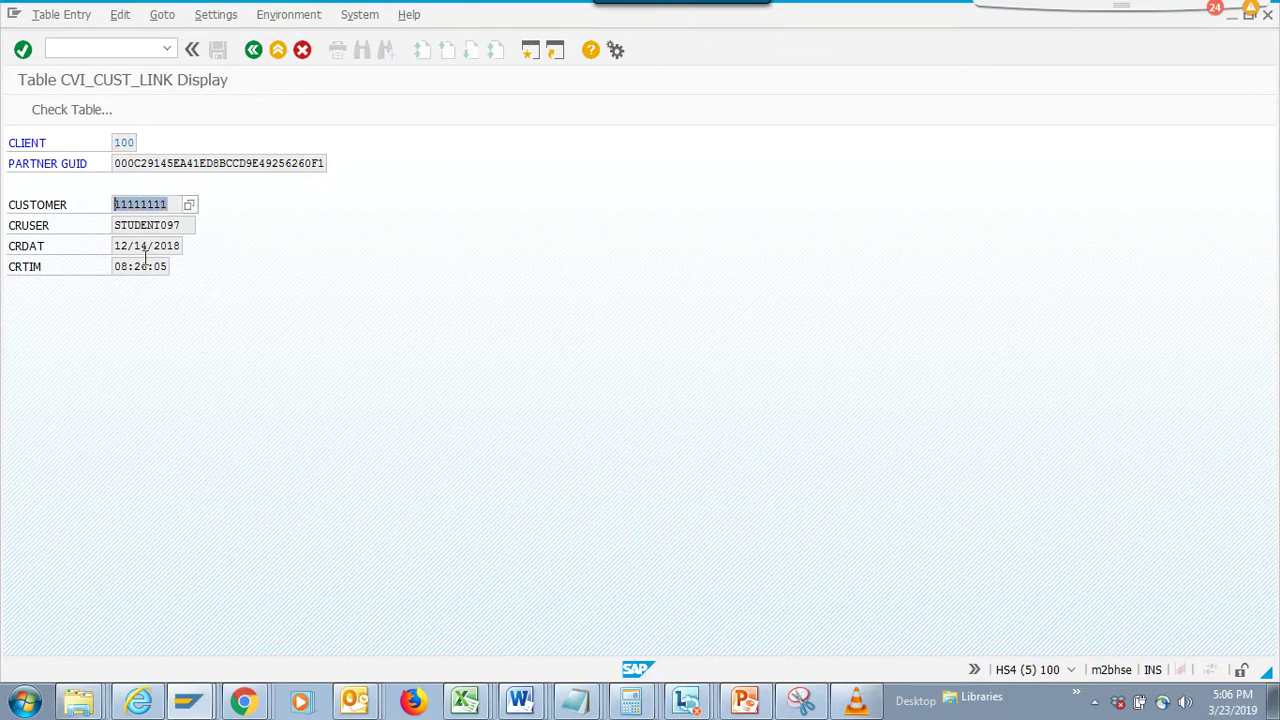
key("F3")
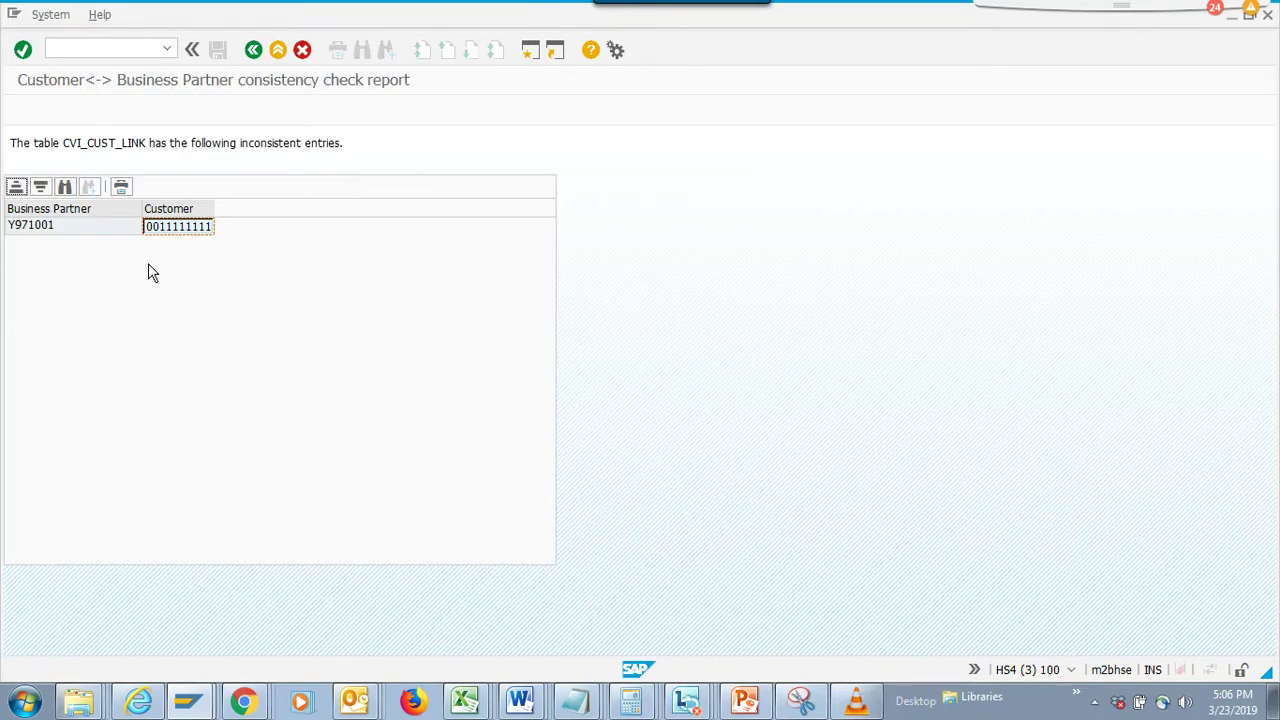
key("F2")
left_click(253, 50)
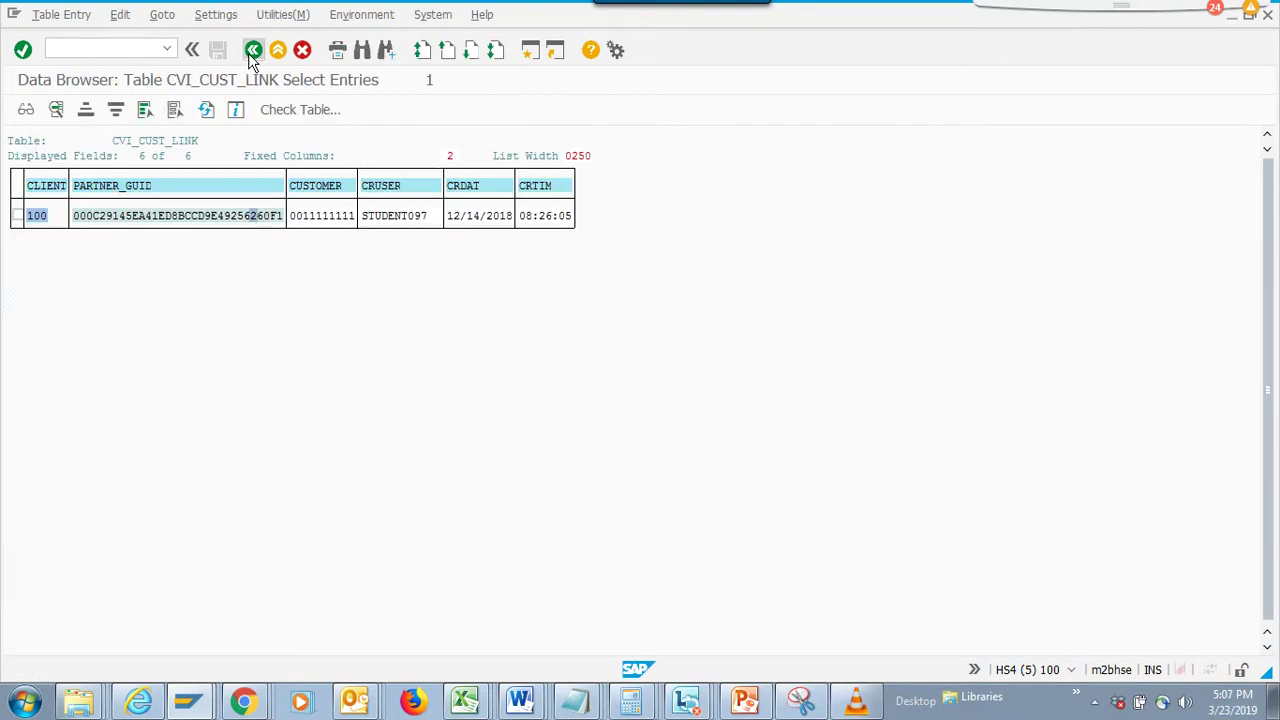
Run the CVI_CUST_LINK selection again and copy the customer number from the entry's detail record
left_click(253, 50)
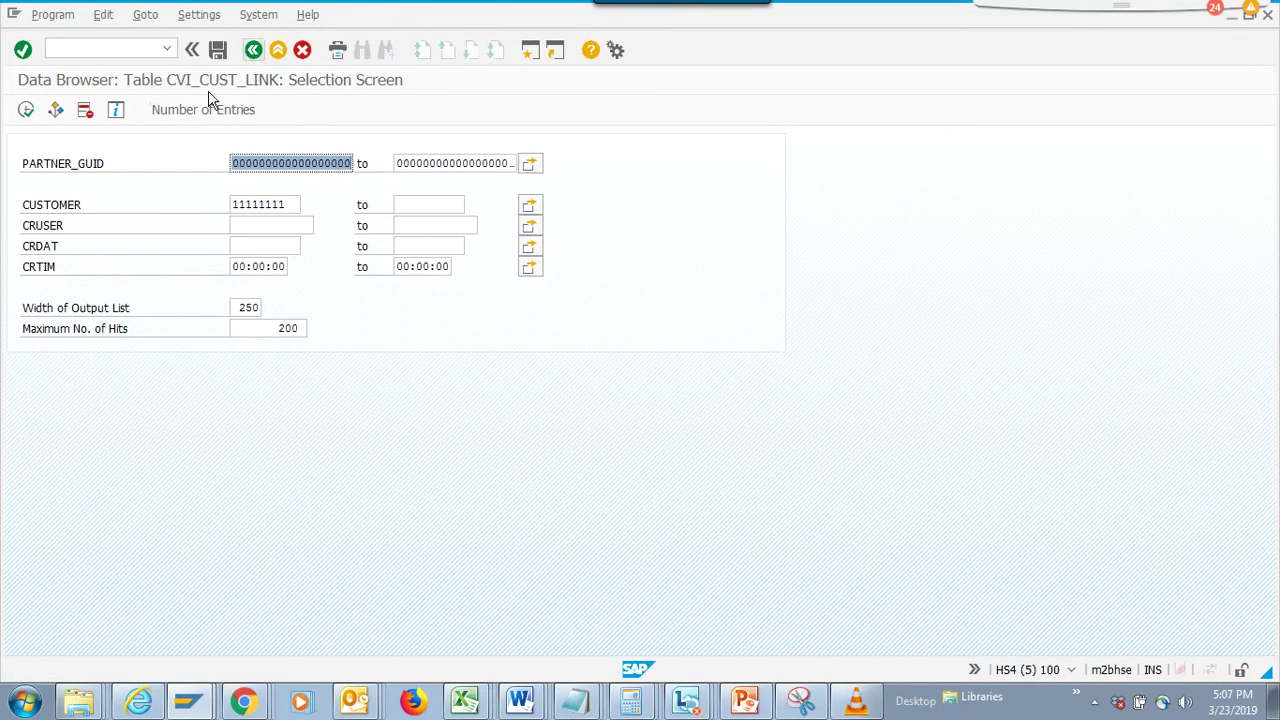
left_click(30, 112)
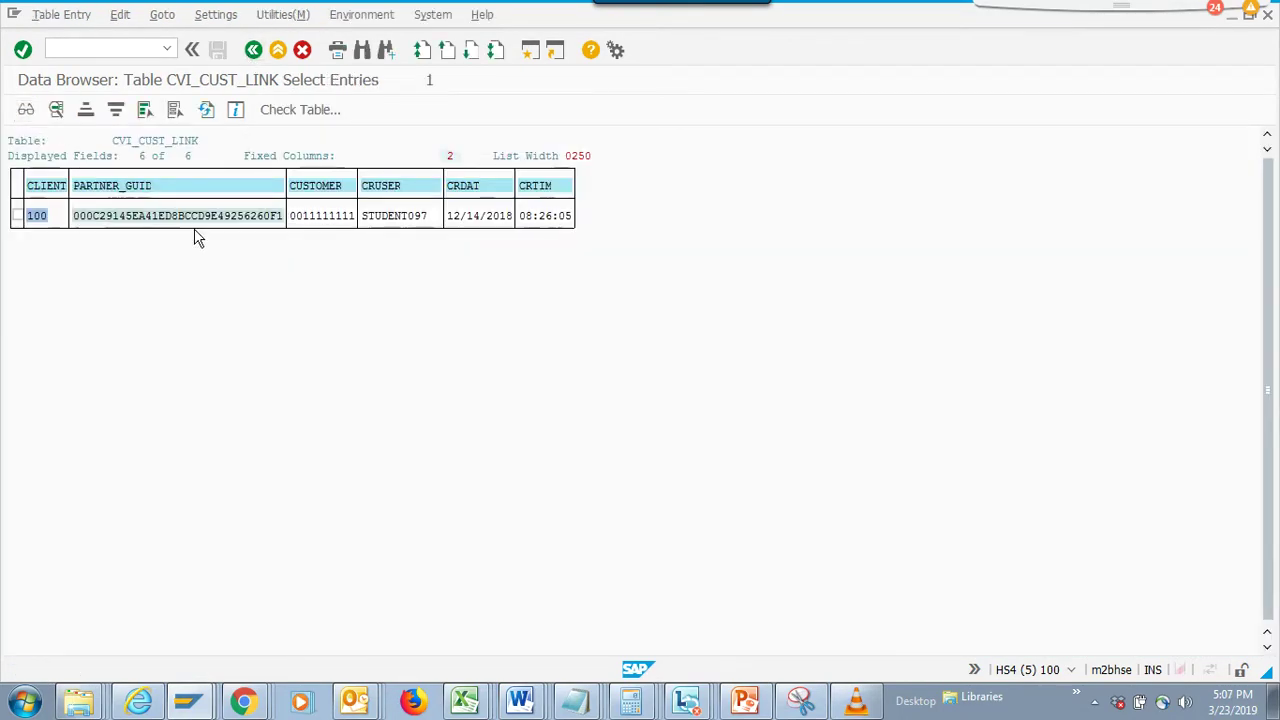
double_click(338, 216)
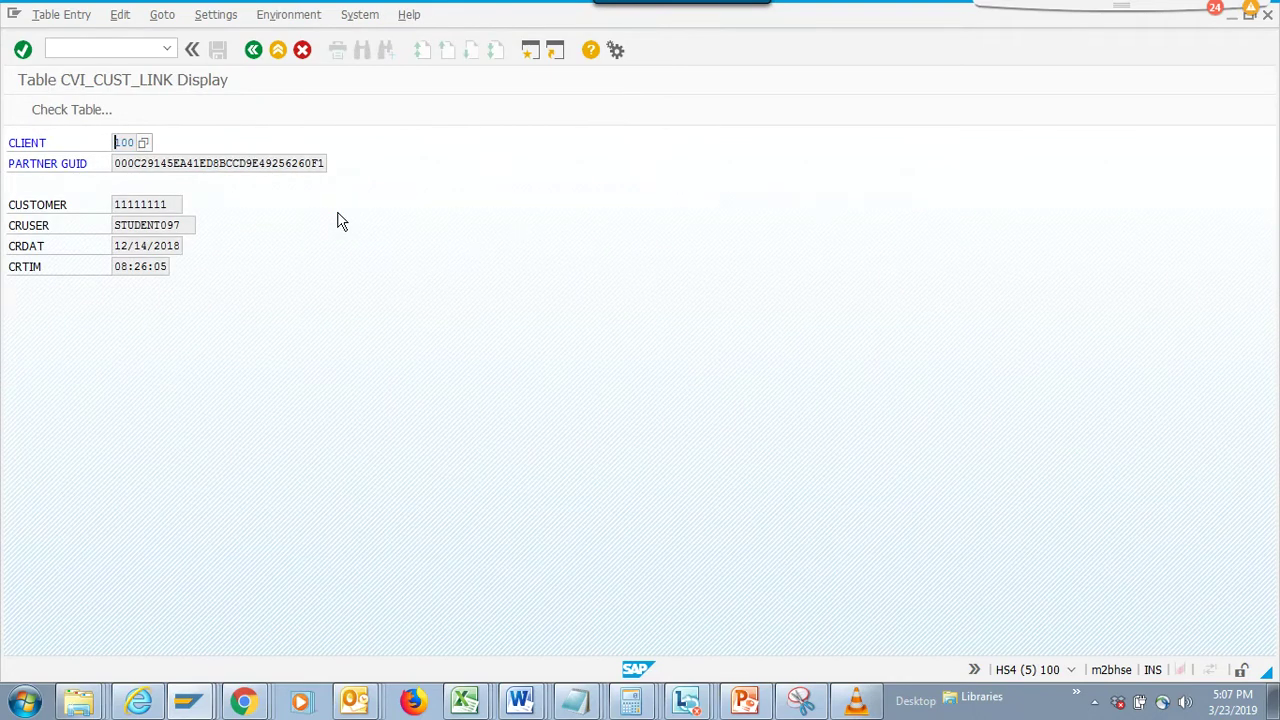
left_click_drag(183, 205, 51, 205)
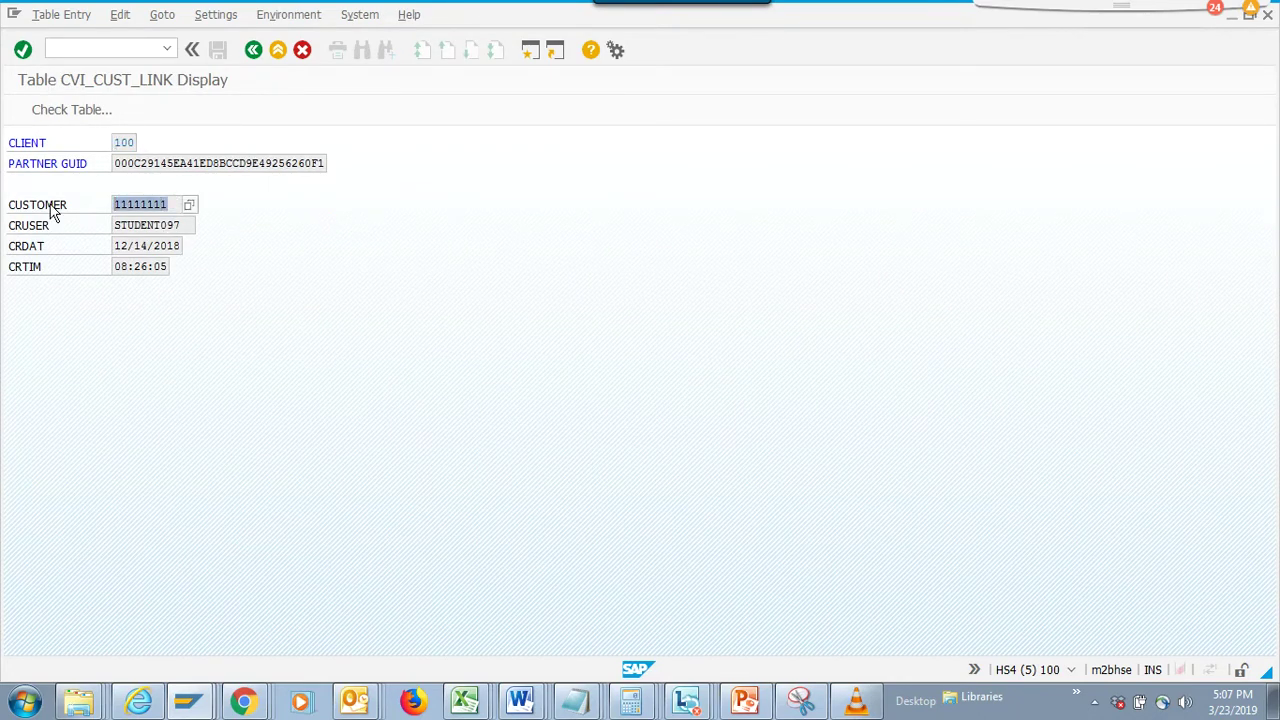
Switch to the Display Organization session and search for business partners by Customer Number using the copied customer number
left_click(201, 684)
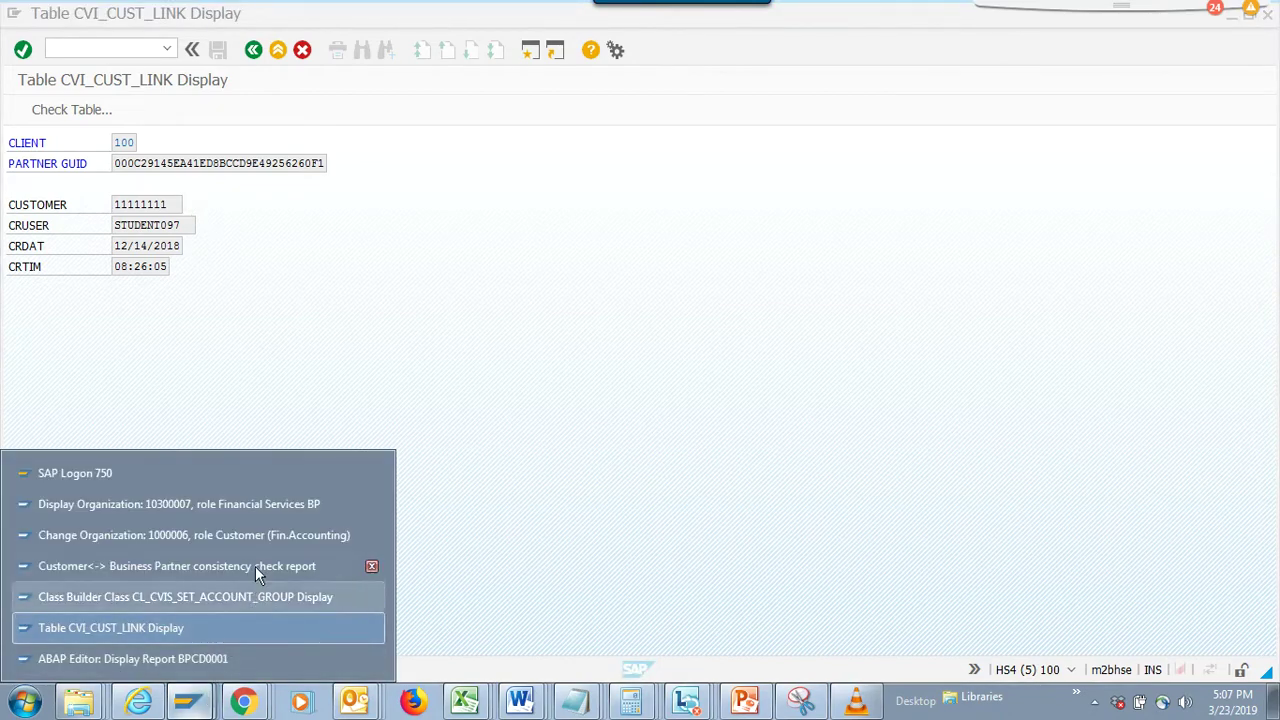
left_click(256, 506)
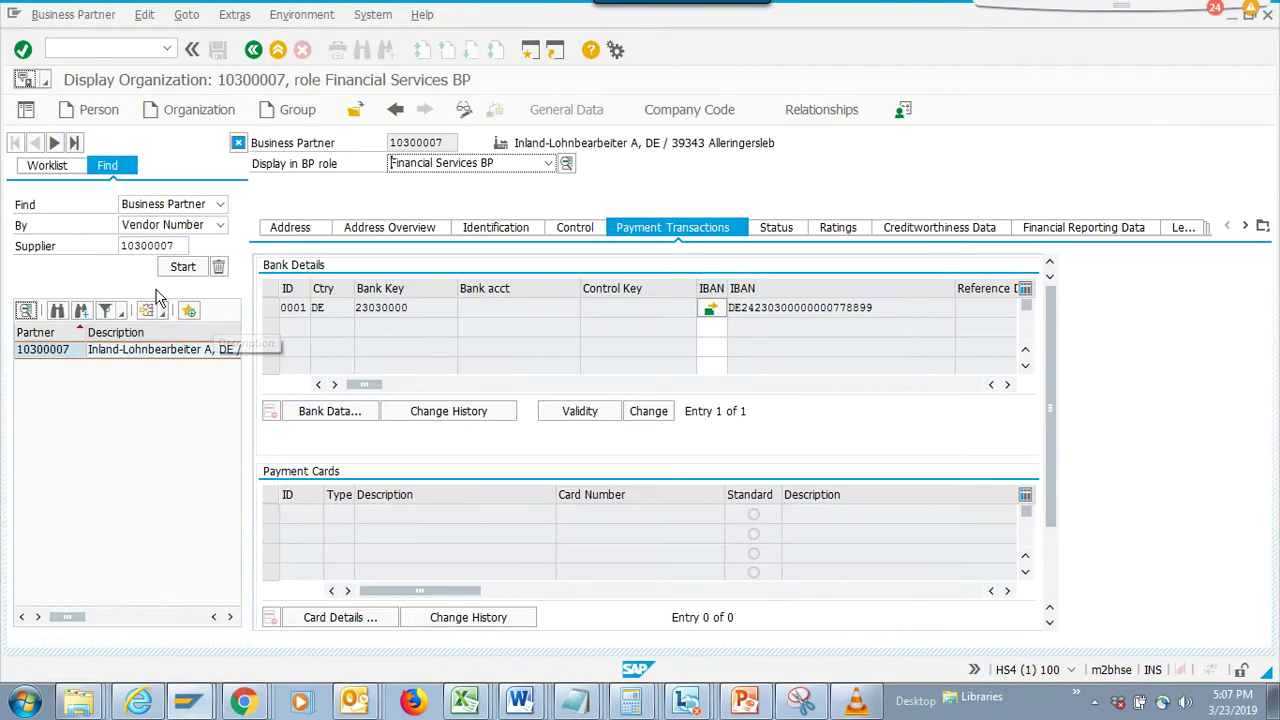
left_click(219, 225)
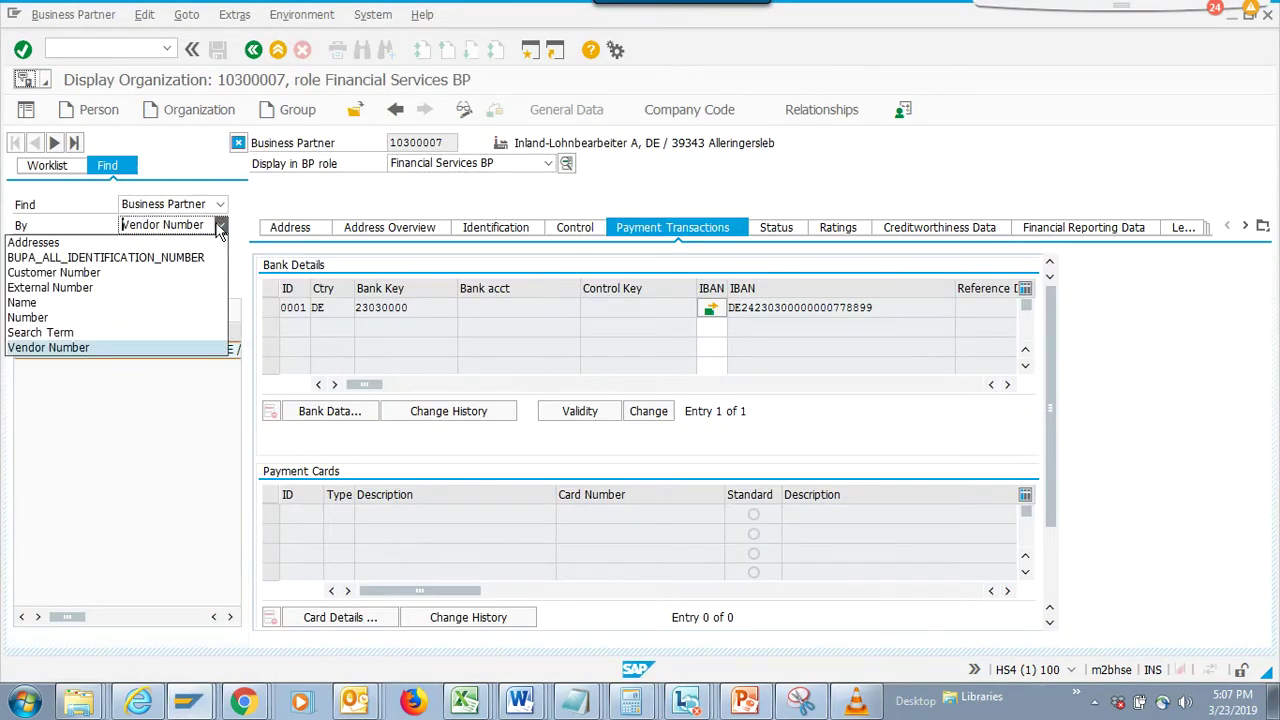
left_click(166, 271)
left_click(172, 246)
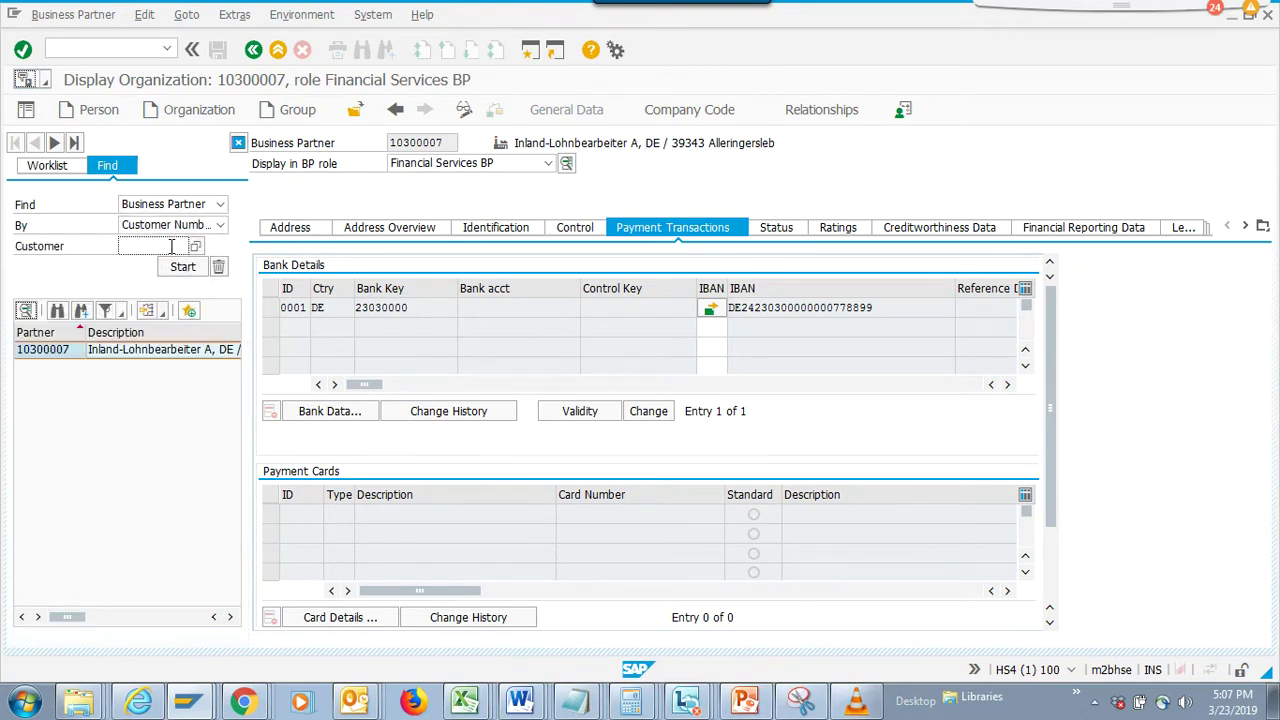
type("11111111")
left_click(182, 266)
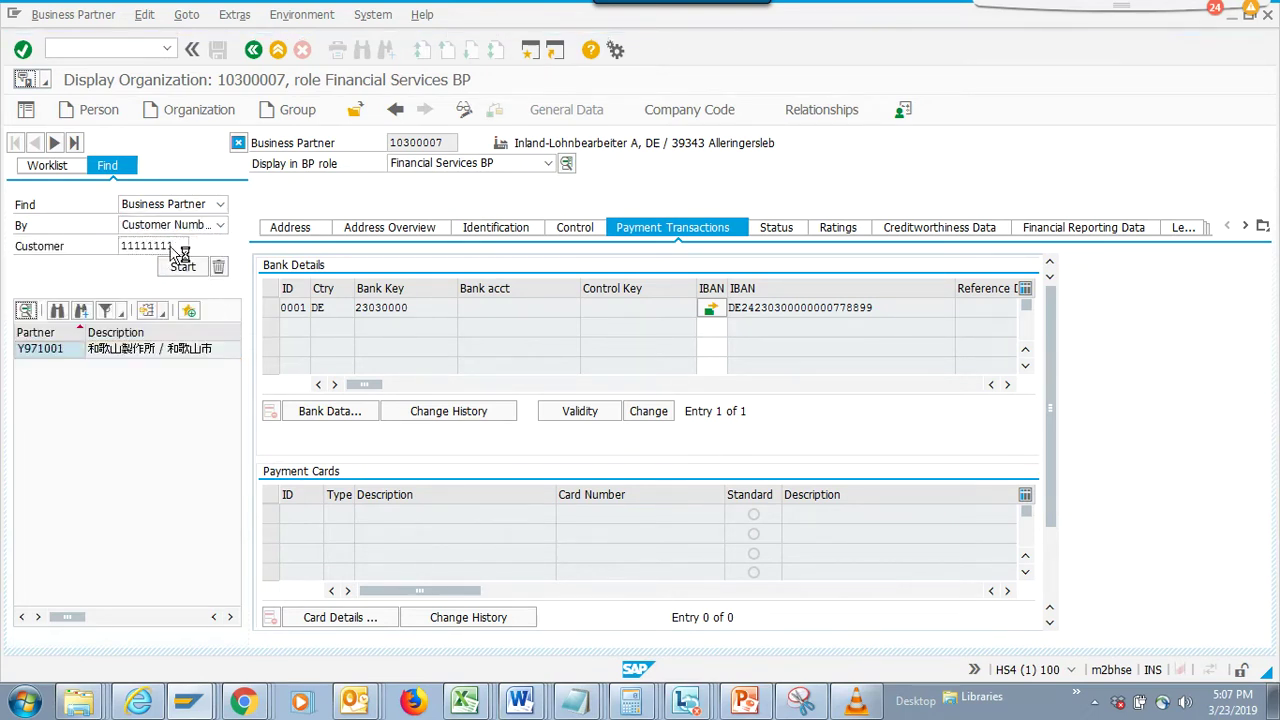
Open the found business partner in change mode, append "t" to the organization name in its address data, and try to save
double_click(107, 352)
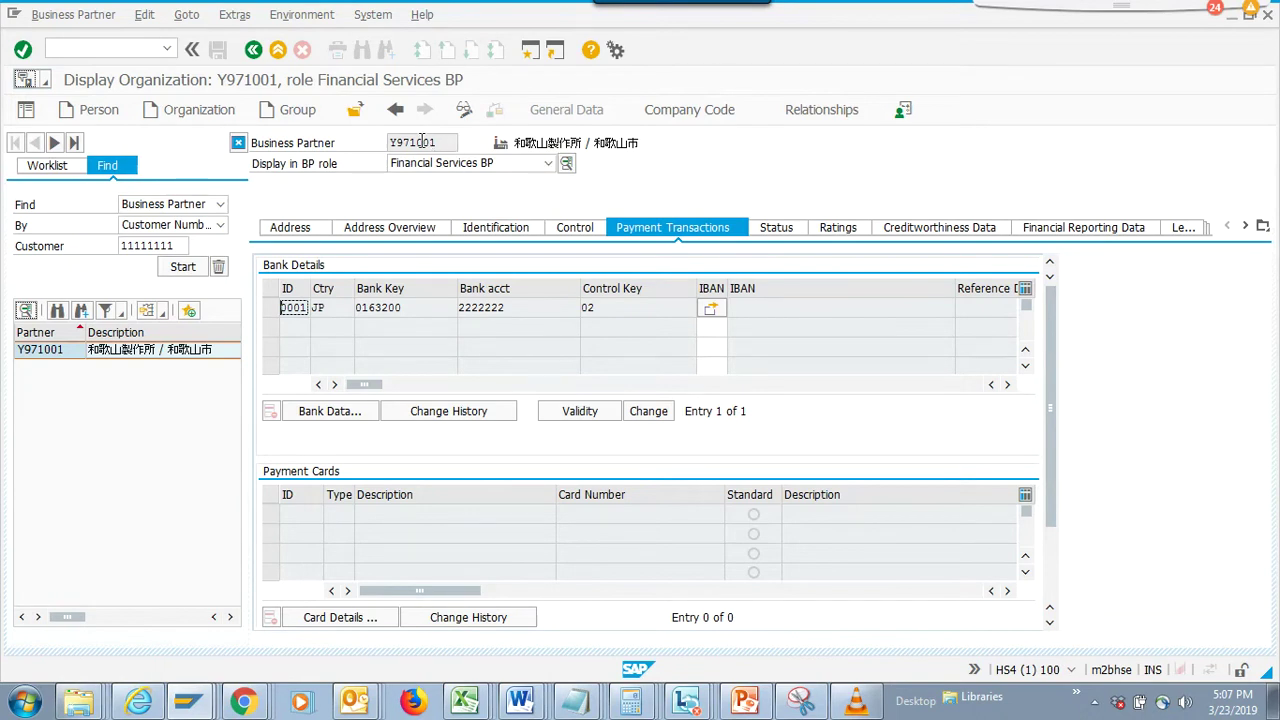
left_click(464, 109)
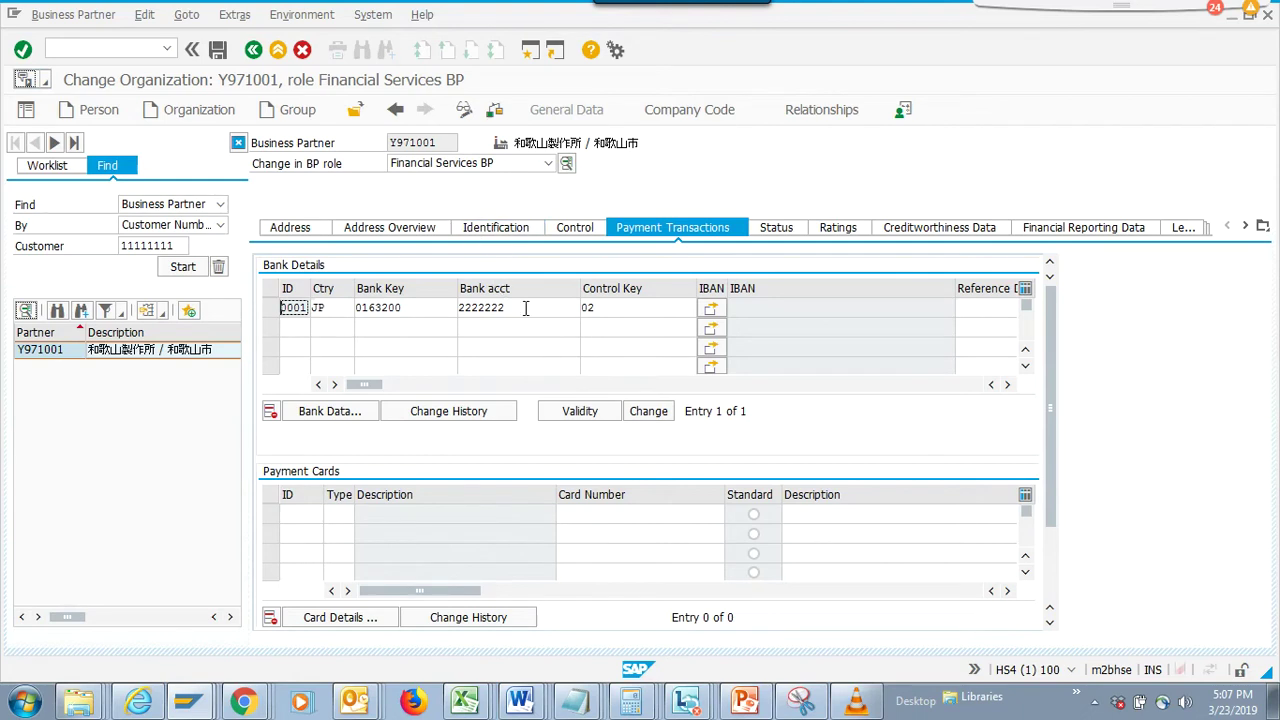
left_click(293, 227)
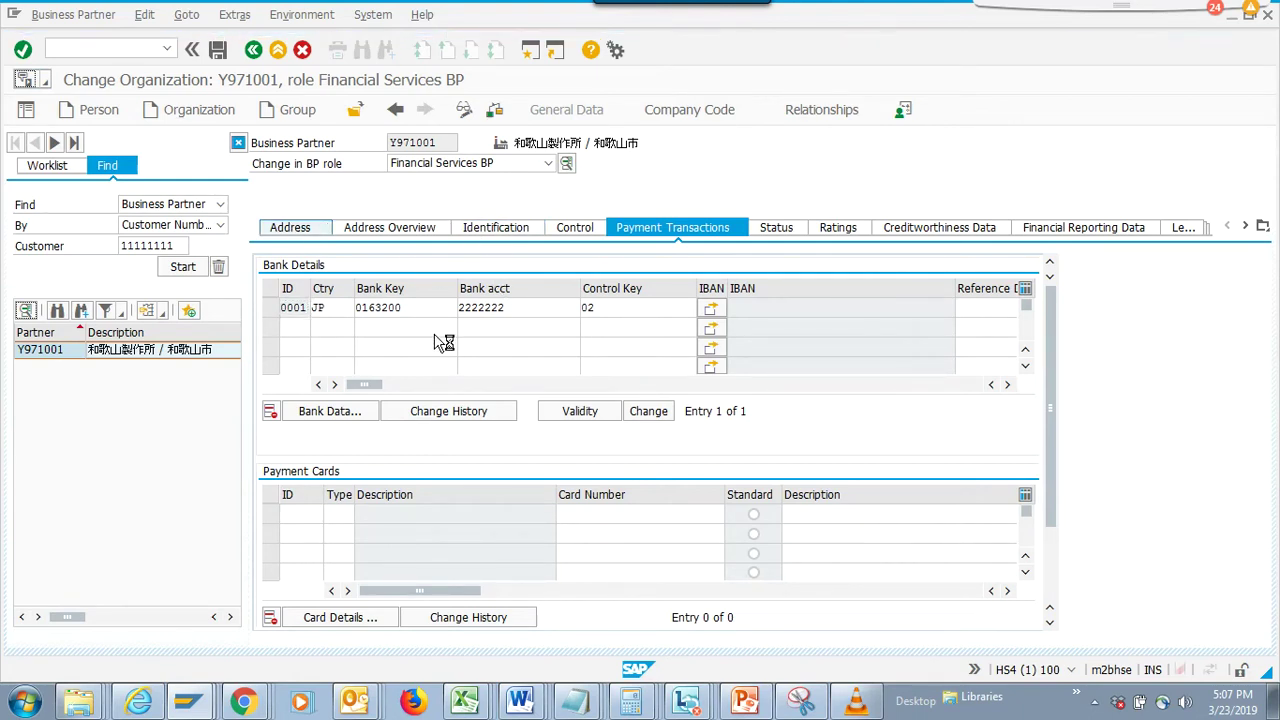
left_click(511, 308)
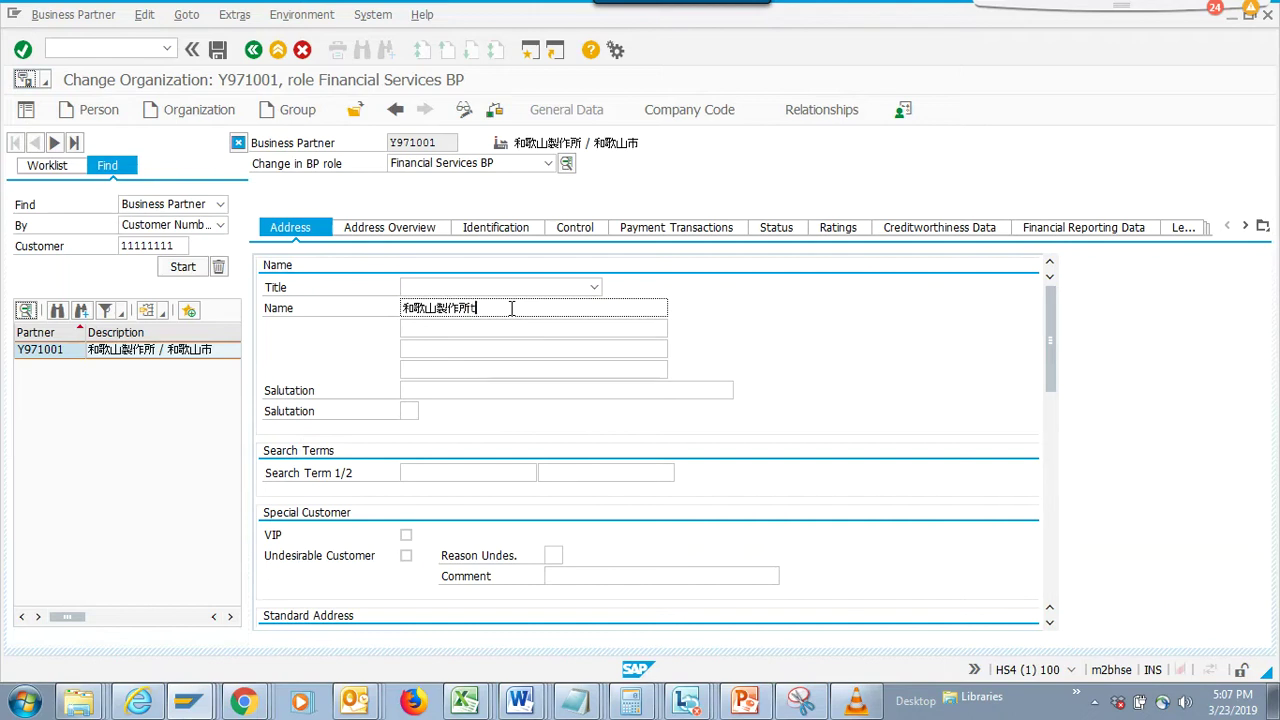
left_click(217, 49)
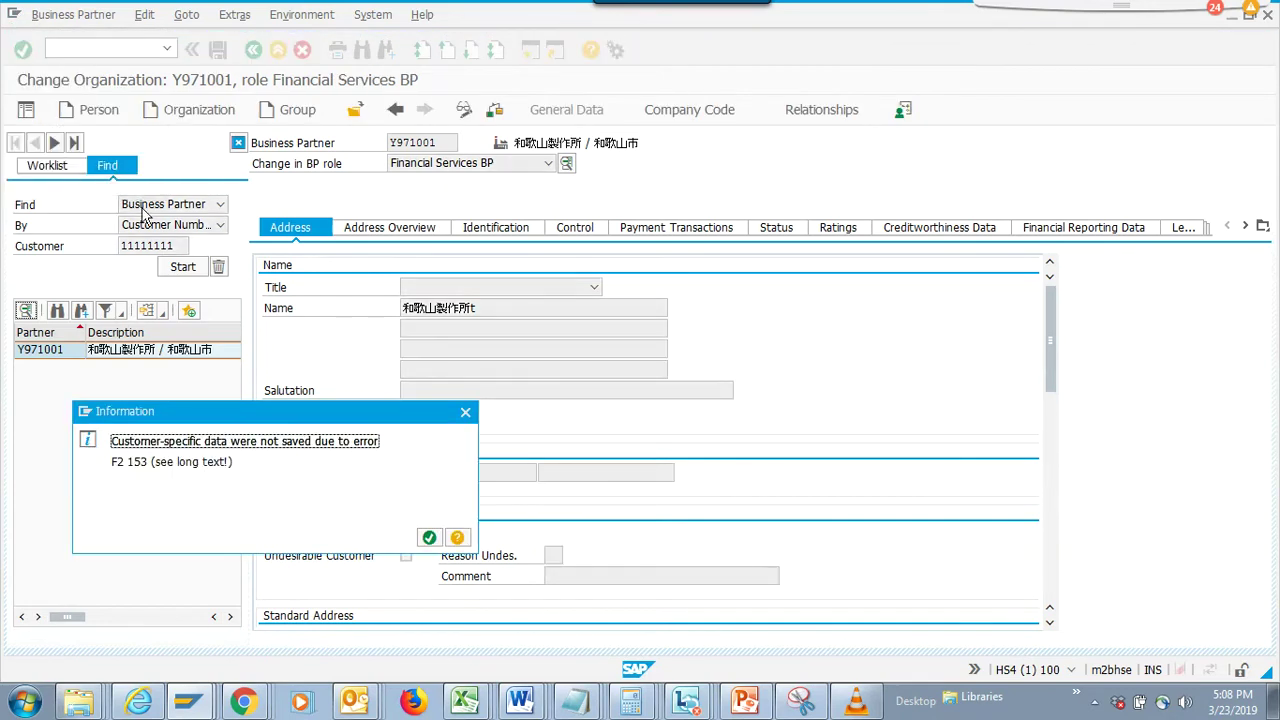
Dismiss the information dialog and exit business partner maintenance to SAP Easy Access
left_click_drag(335, 420, 532, 290)
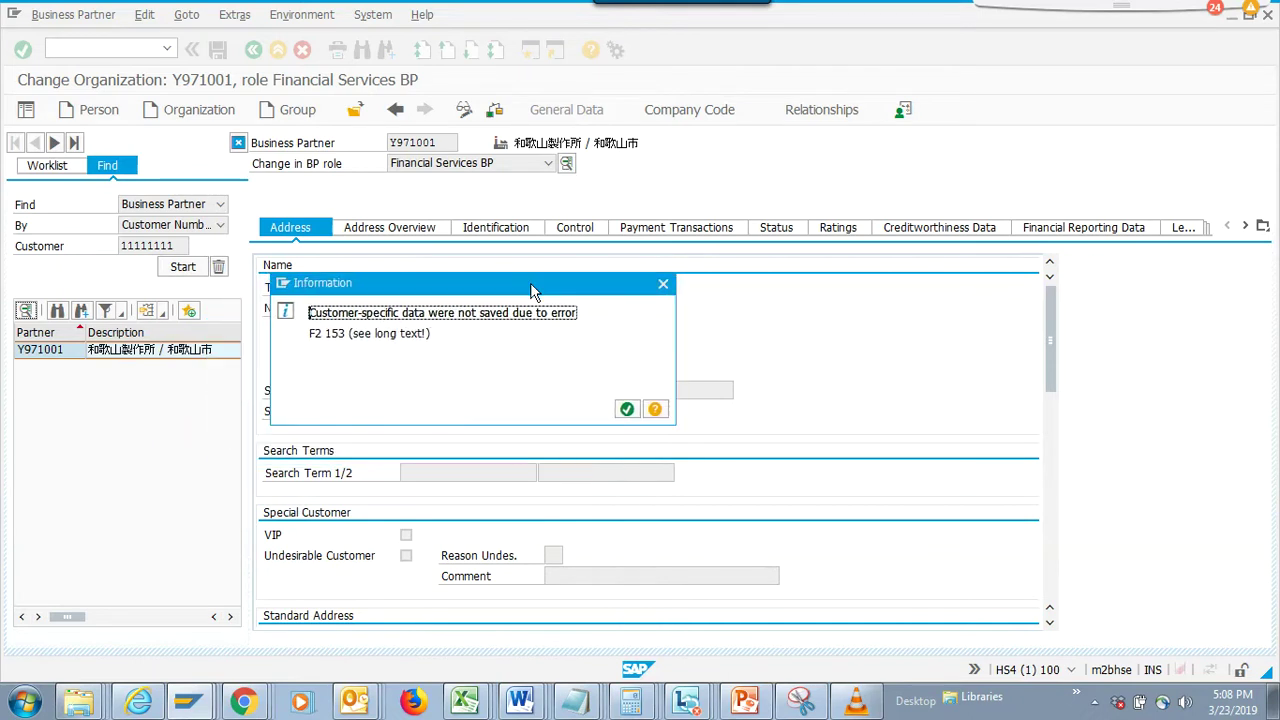
left_click(626, 409)
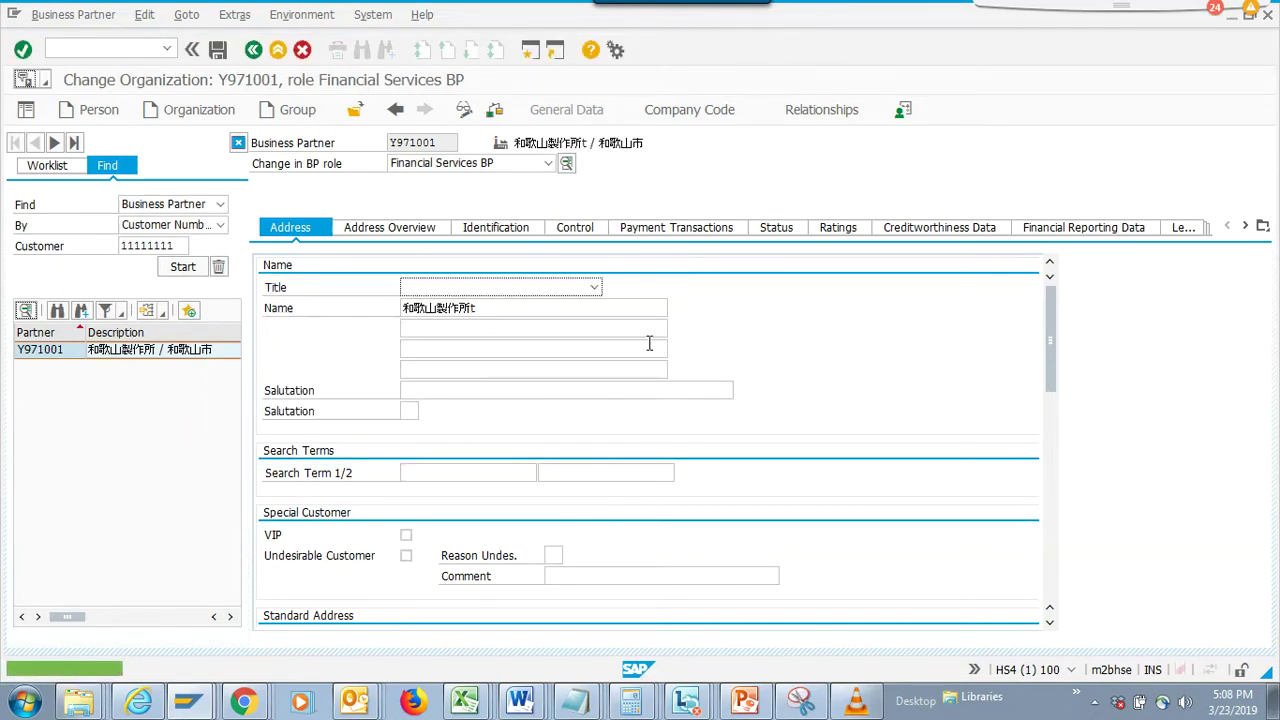
left_click(278, 49)
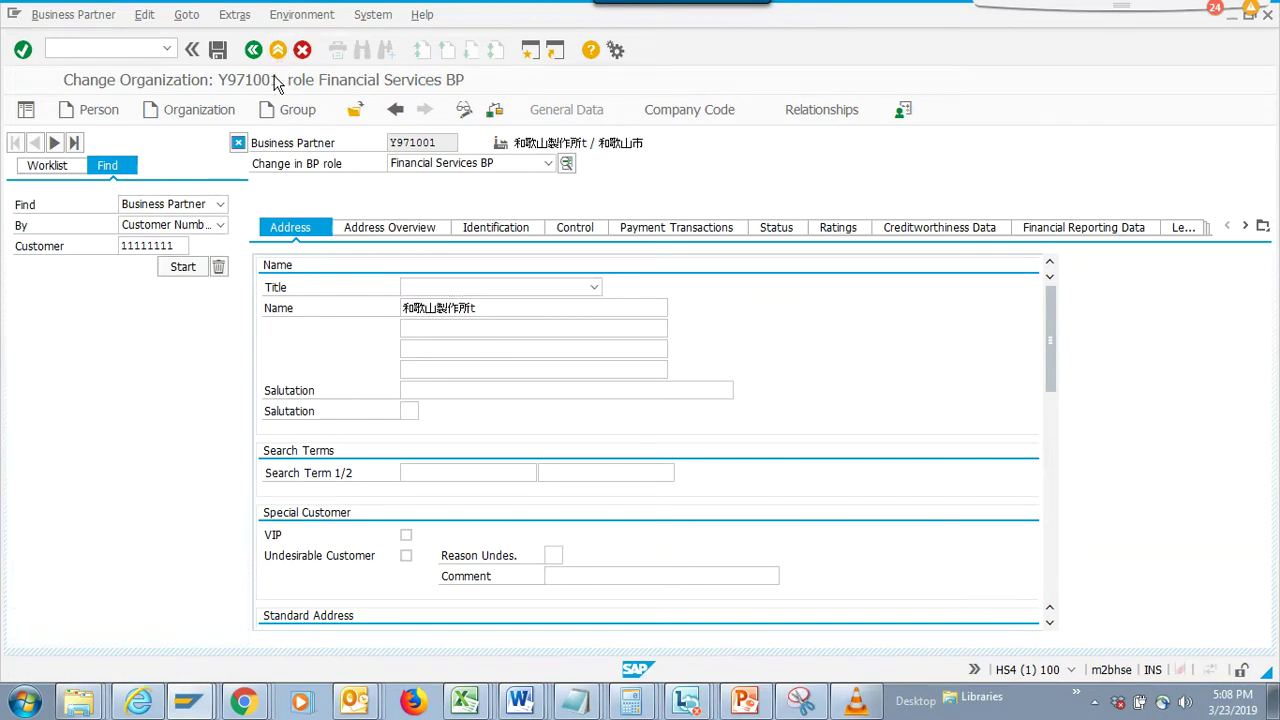
Switch to the BP Changes4 presentation in PowerPoint, advance to the Evaluation of Business Partner/Roles slide, and copy the transaction code BPB1
key("alt+Tab")
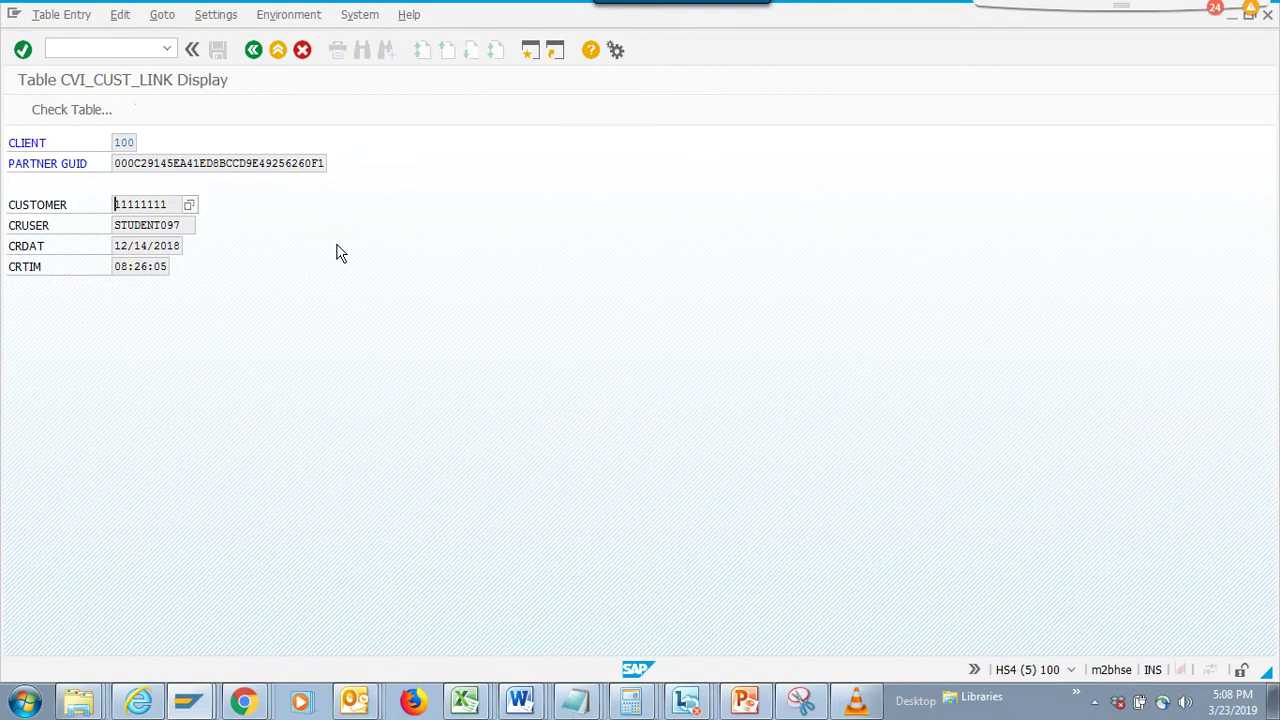
key("alt+Tab")
key("alt+Tab")
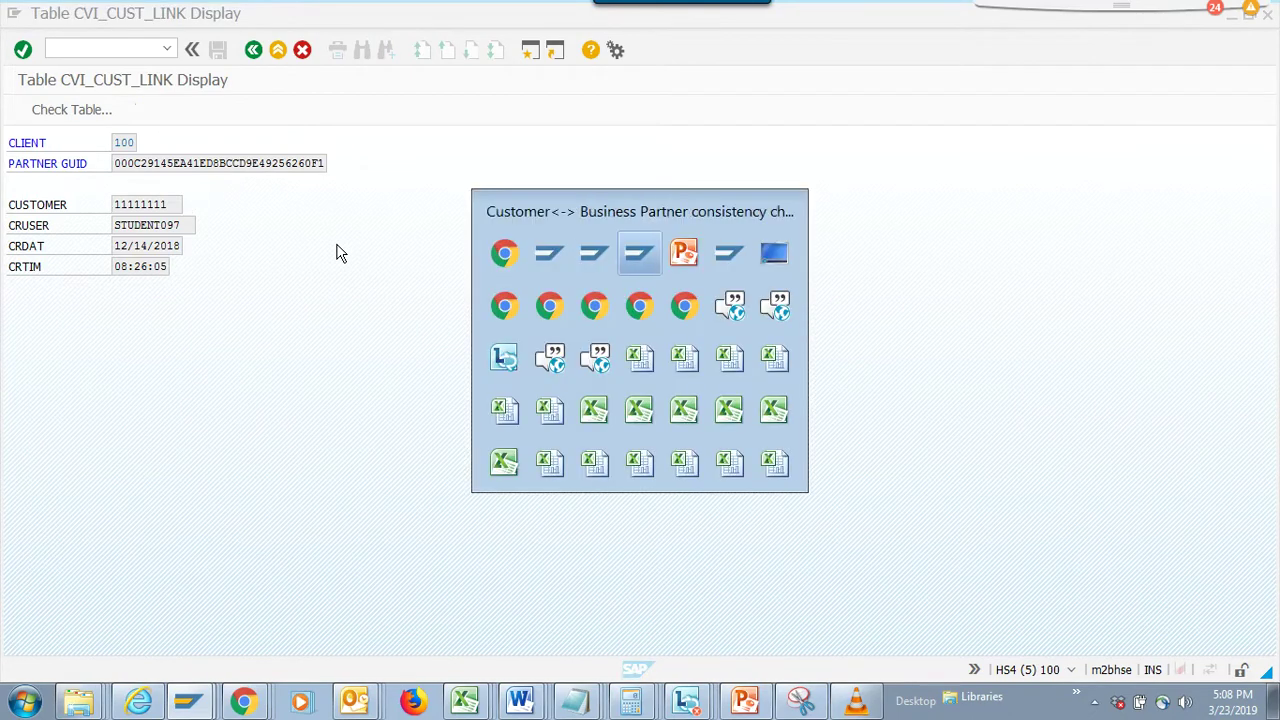
key("alt+Tab")
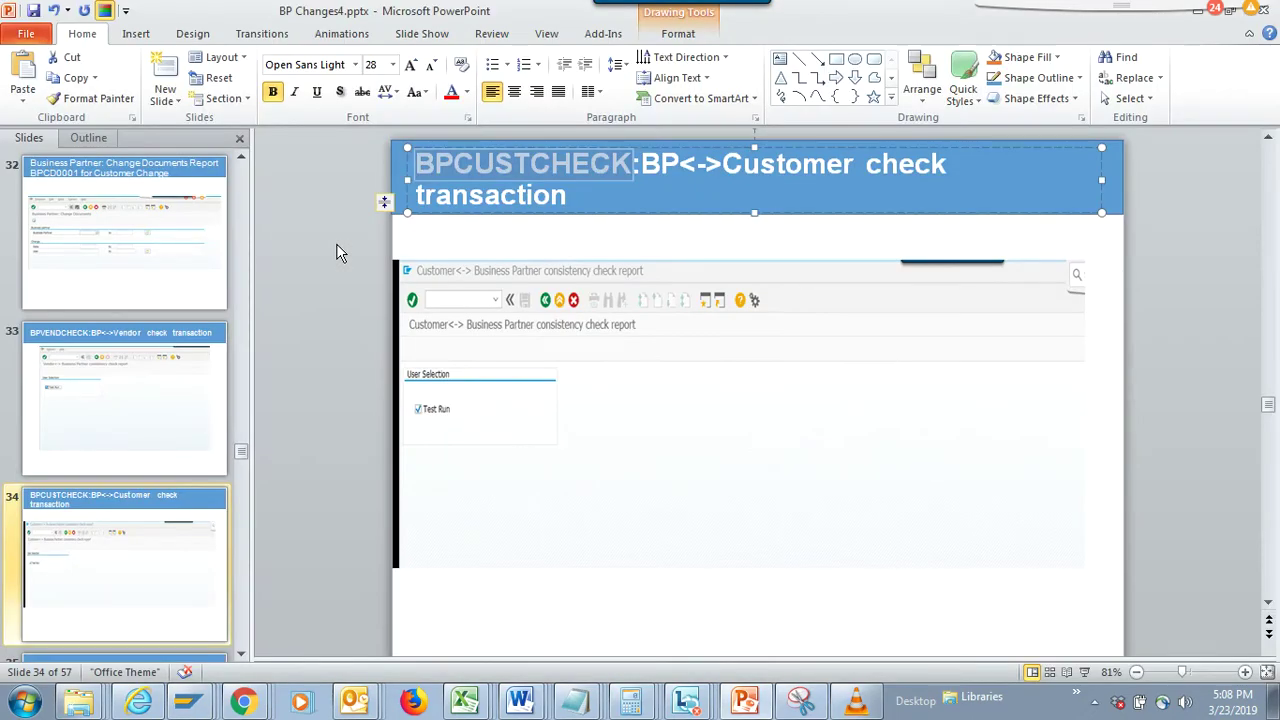
key("Page_Down")
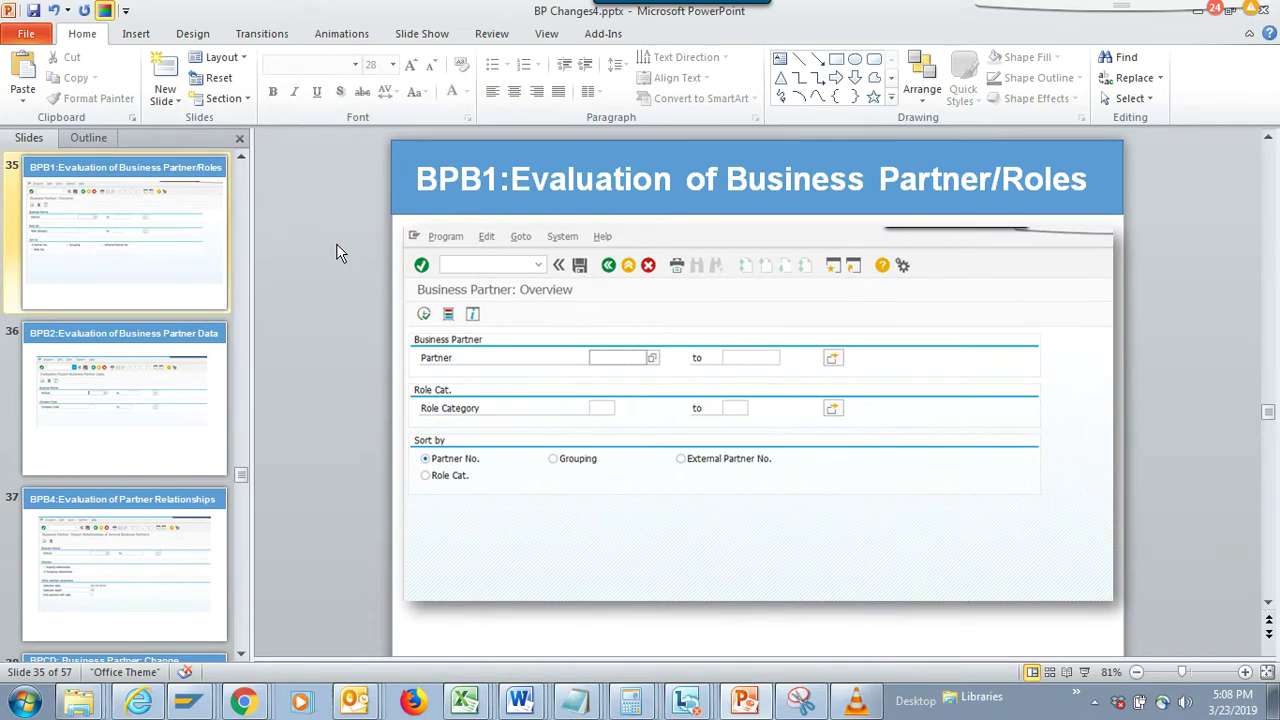
double_click(459, 188)
left_click_drag(501, 179, 424, 177)
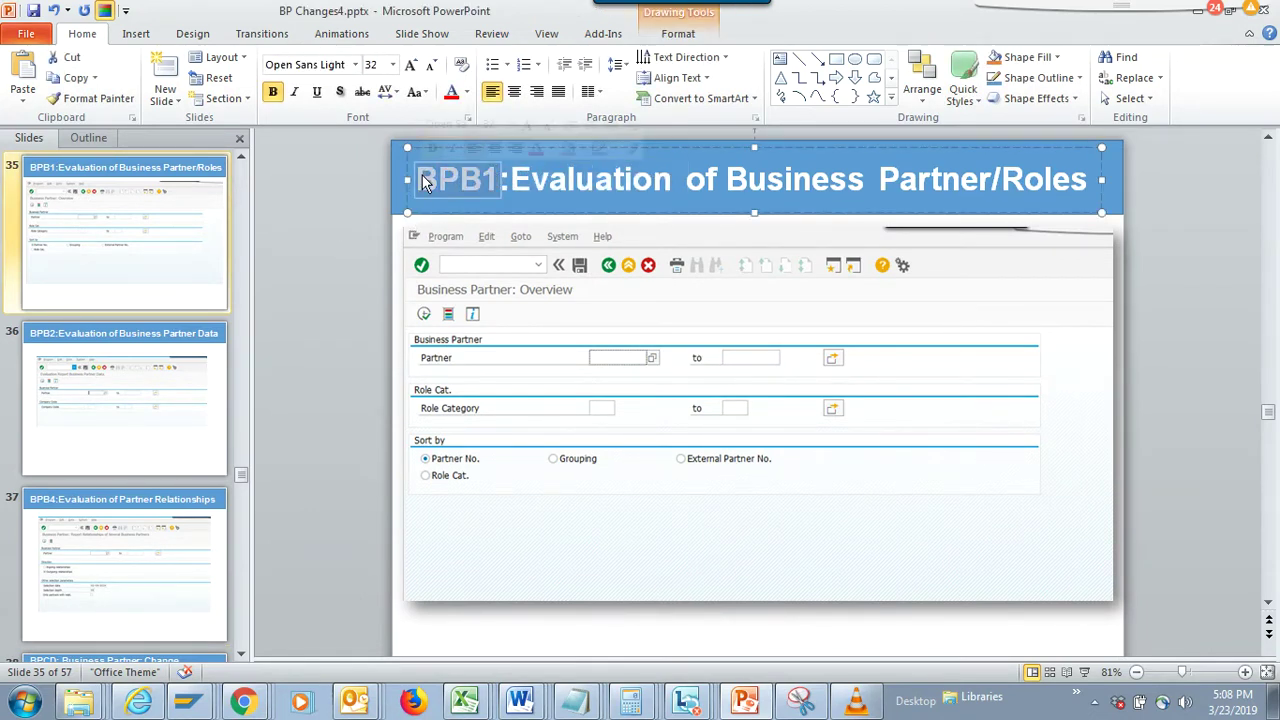
Switch back to the SAP Easy Access session and start transaction /nBPB1
key("alt+Tab")
key("alt+Tab")
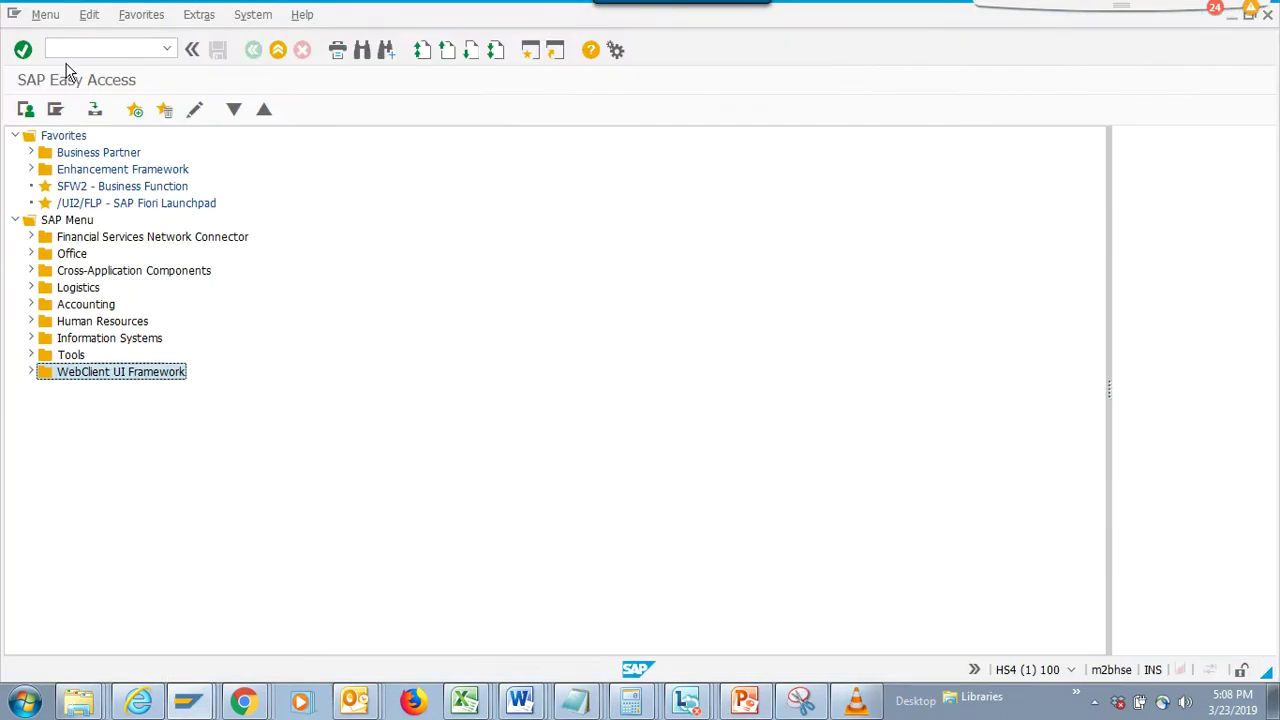
left_click(73, 53)
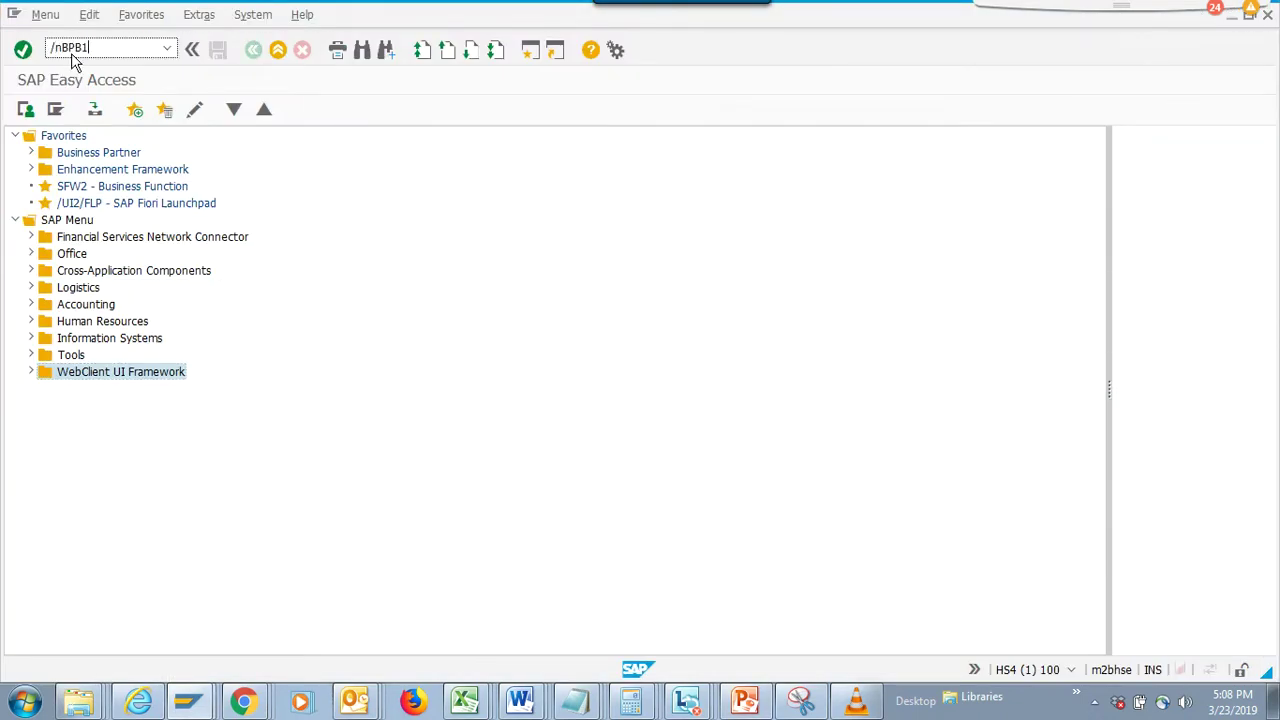
key("Return")
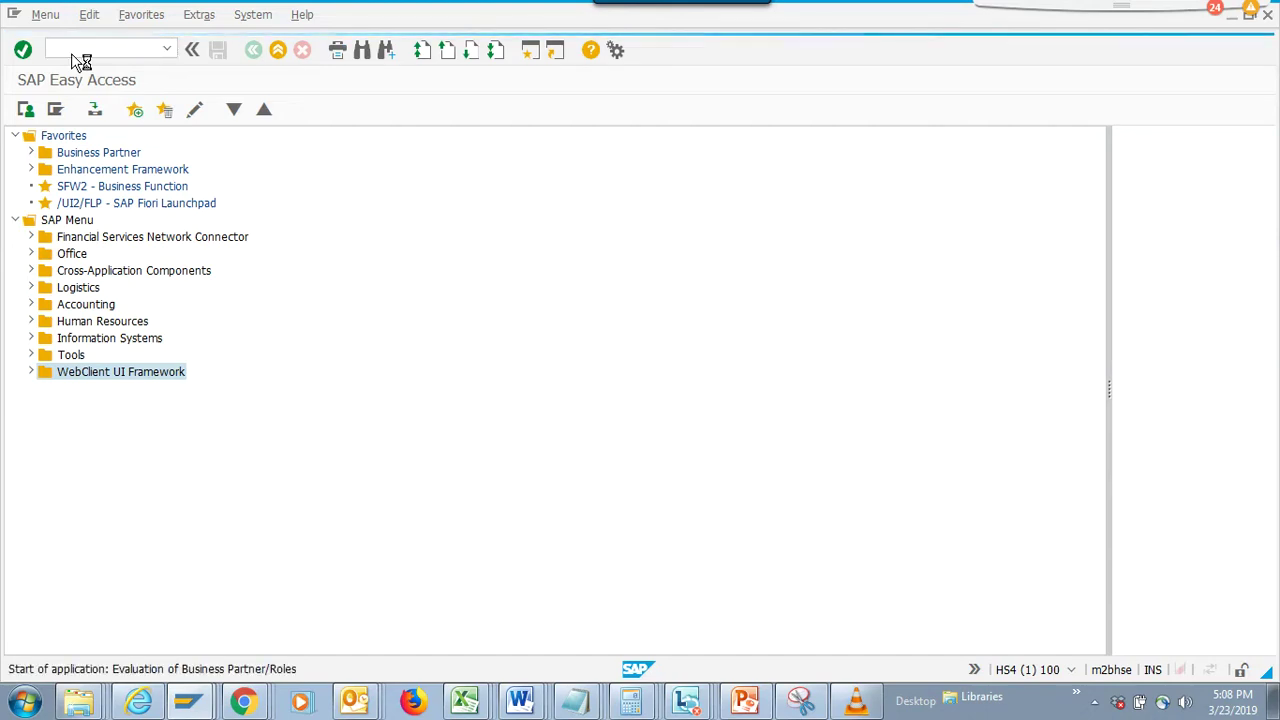
Open the documentation of the Business Partner: Overview report, read its description, output and example sections, and close it
left_click(25, 112)
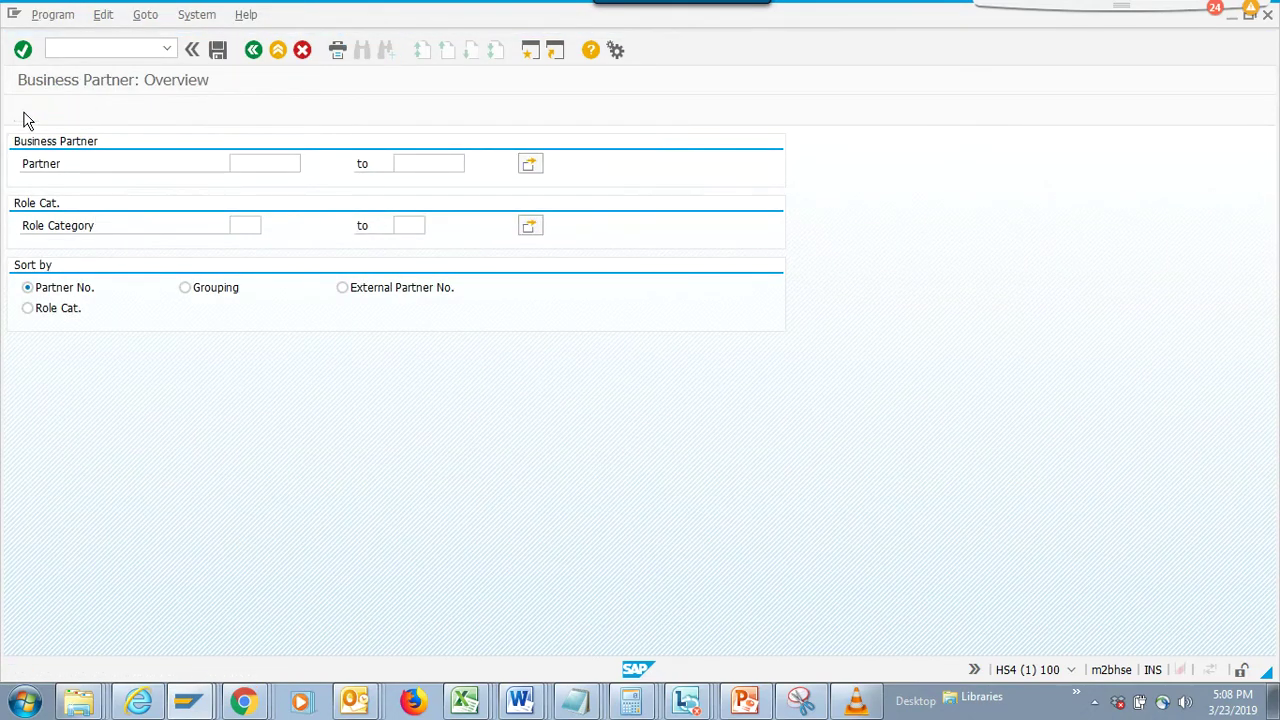
left_click(85, 109)
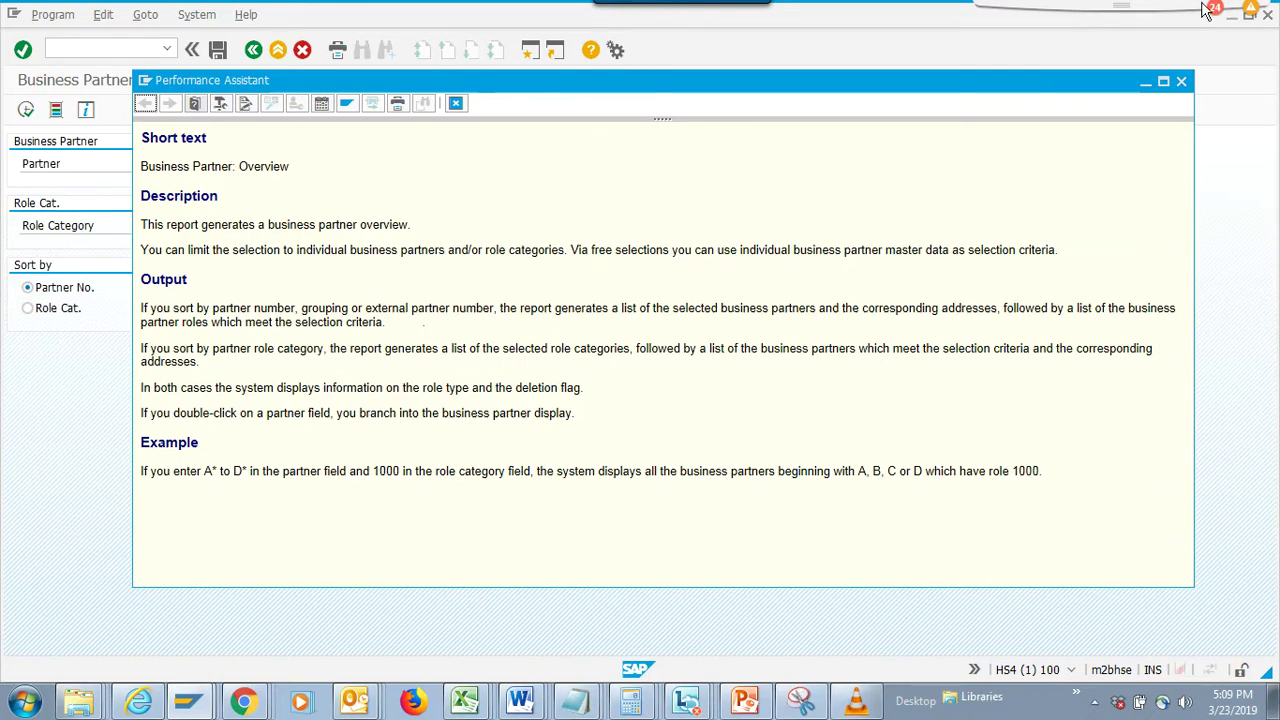
left_click(1181, 81)
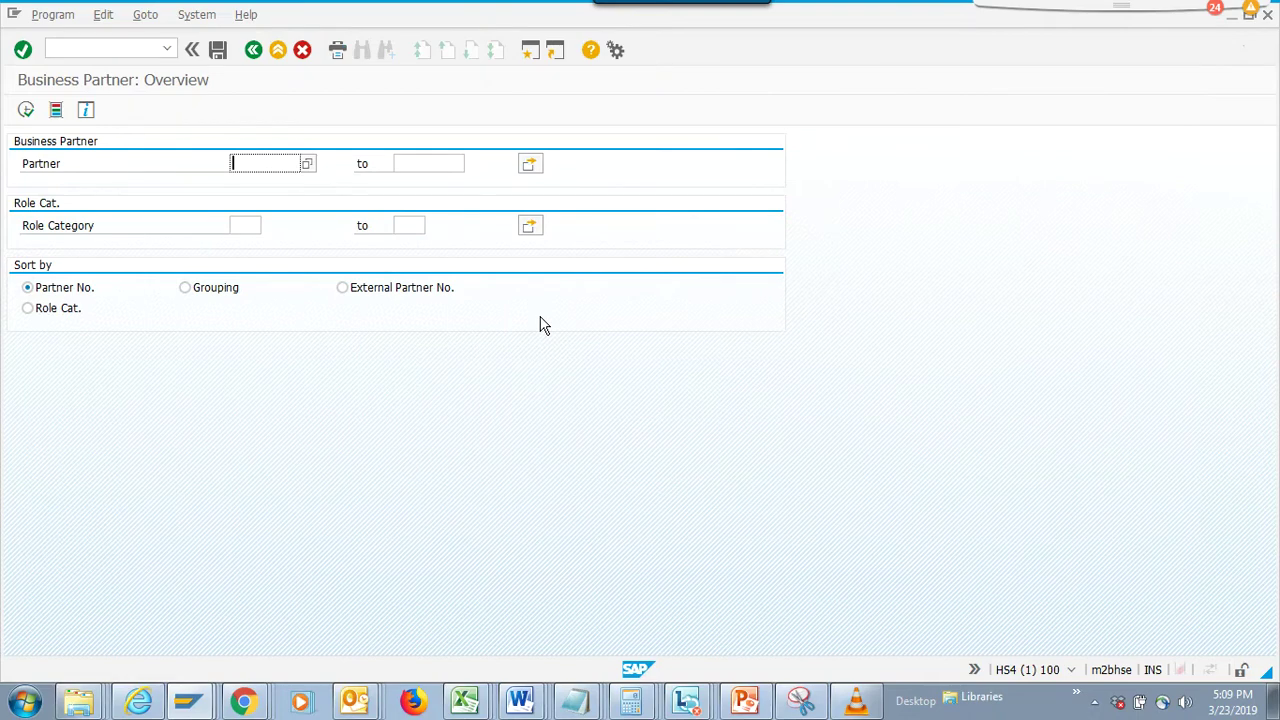
Display the failed authorization checks for BPB1 with transaction /nsu53, and exit to SAP Easy Access
key("alt+Tab")
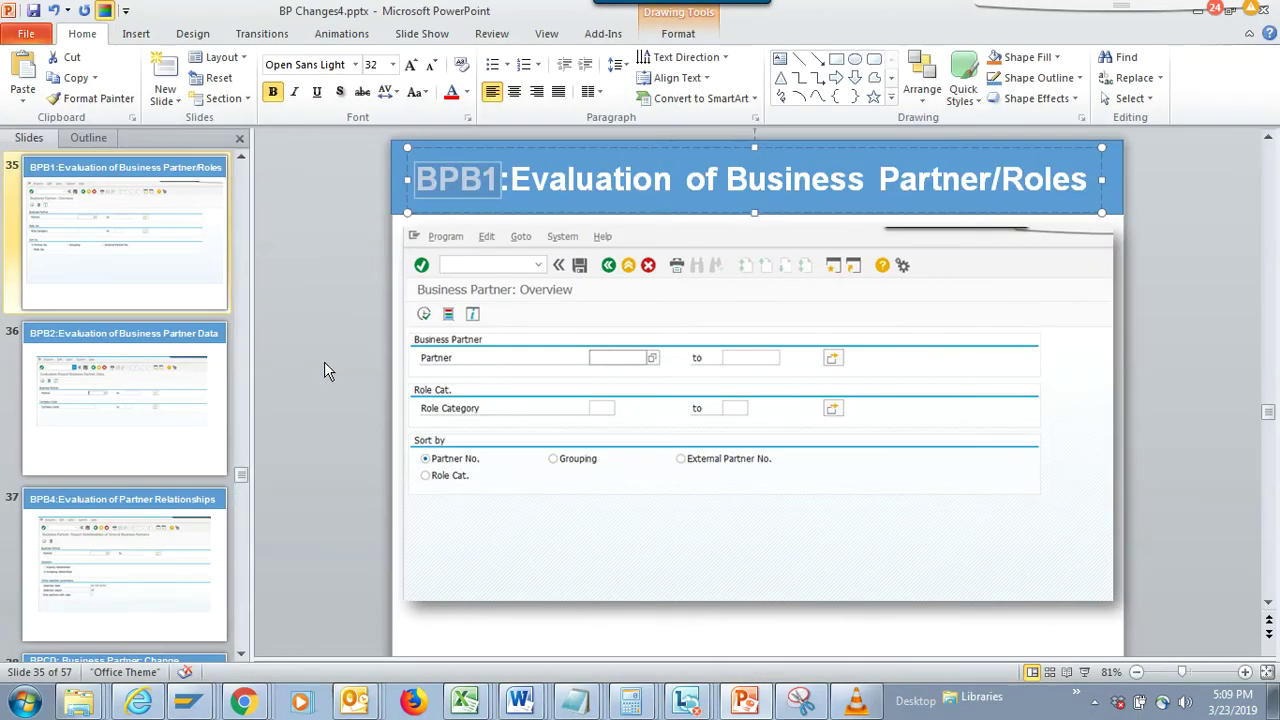
key("alt+Tab")
left_click(117, 54)
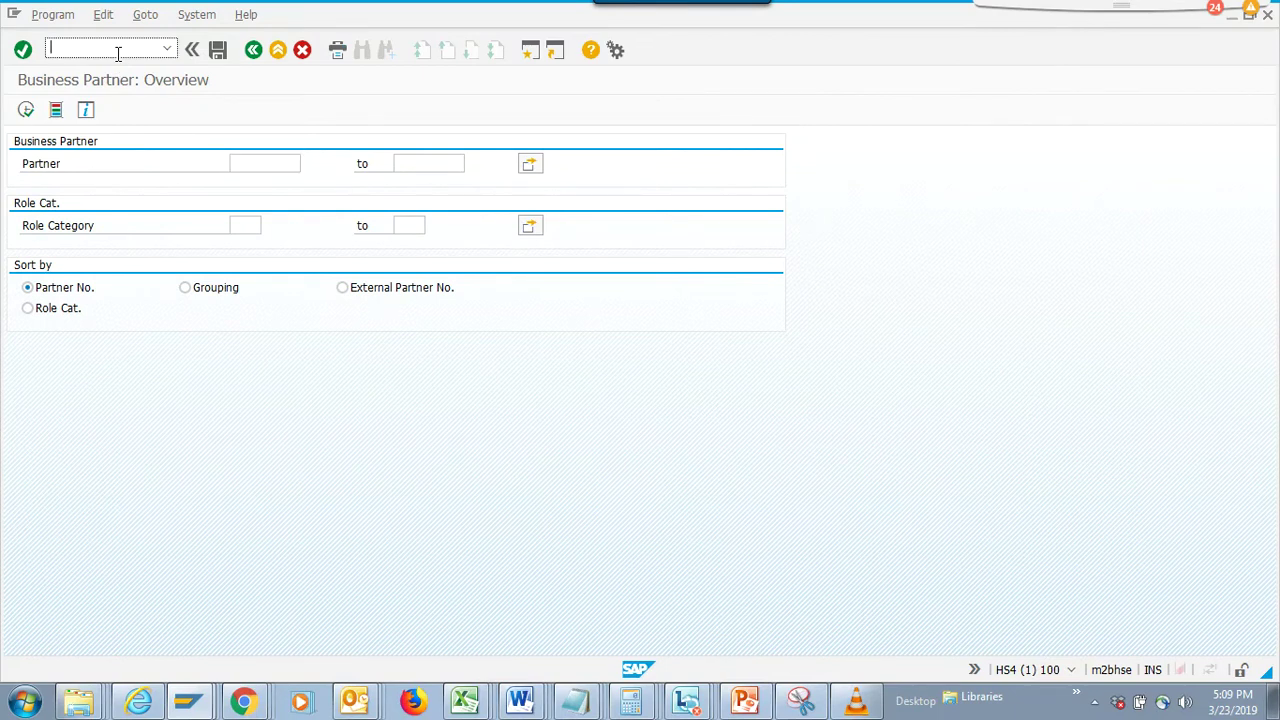
type("/nsu53")
key("Return")
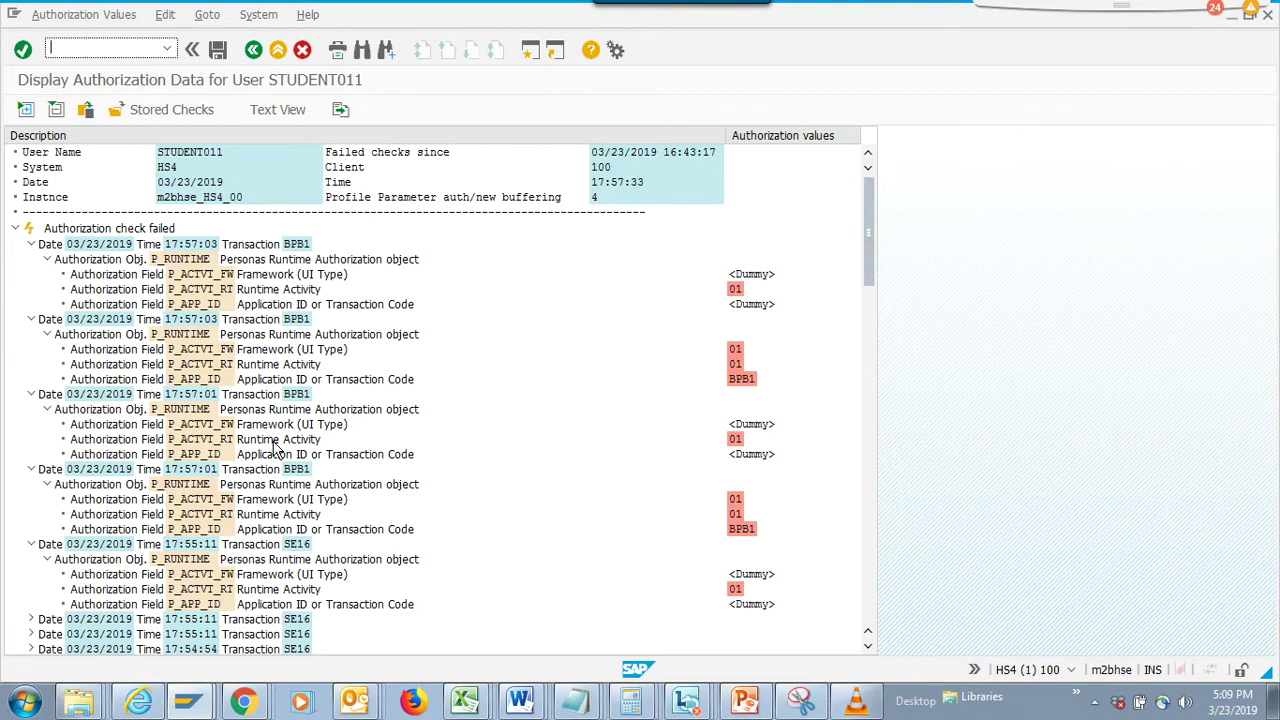
left_click(252, 51)
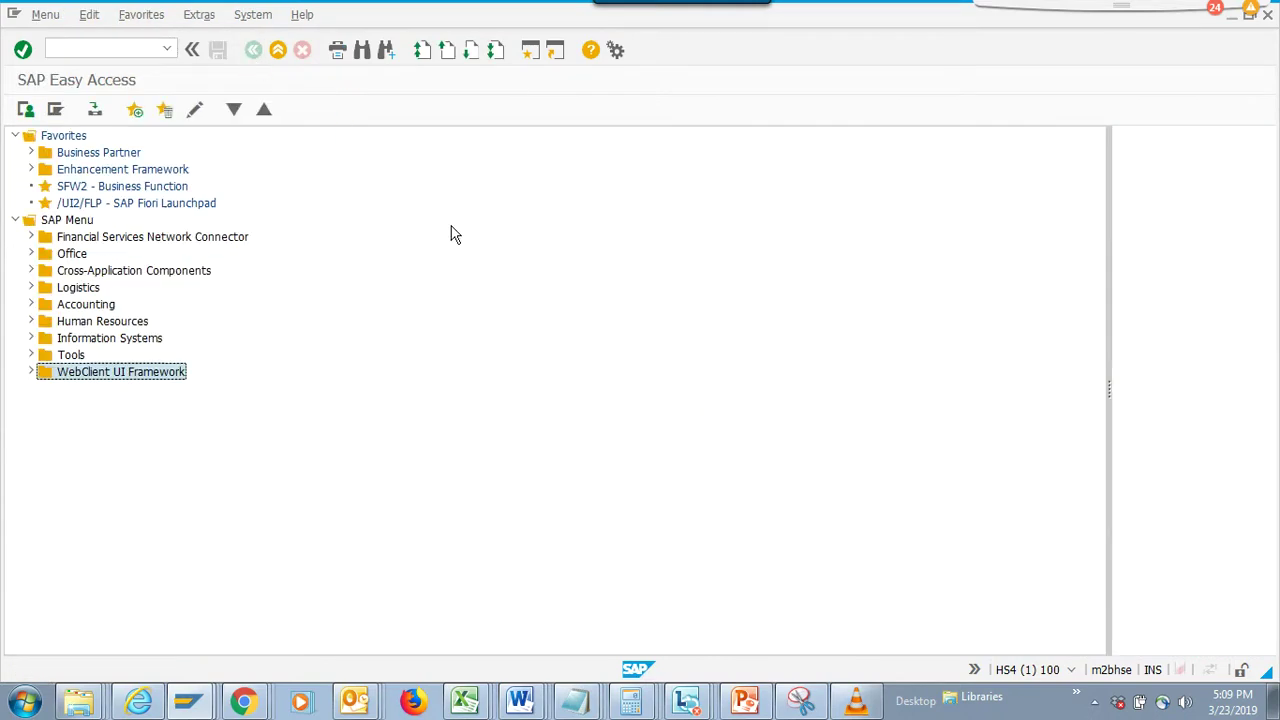
Switch to the BP Changes4 presentation in PowerPoint, show the Evaluation of Business Partner Data slide, and copy the transaction code BPB2
key("alt+Tab")
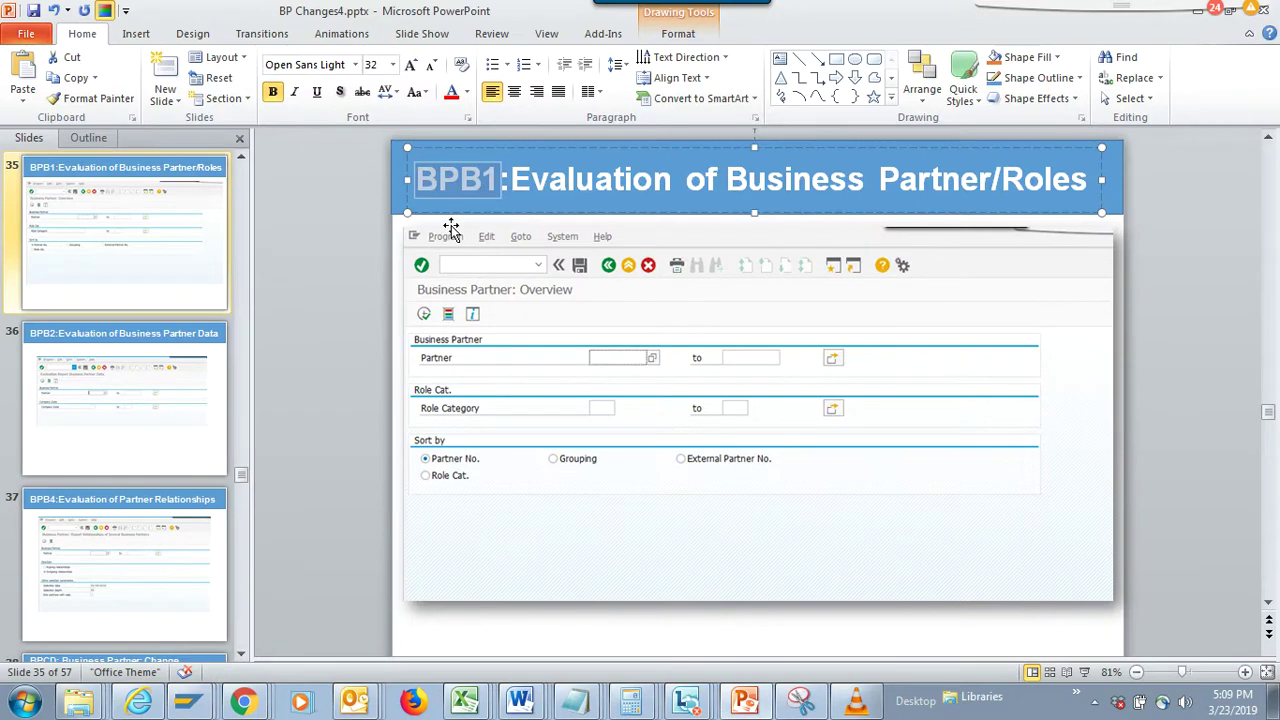
left_click(154, 390)
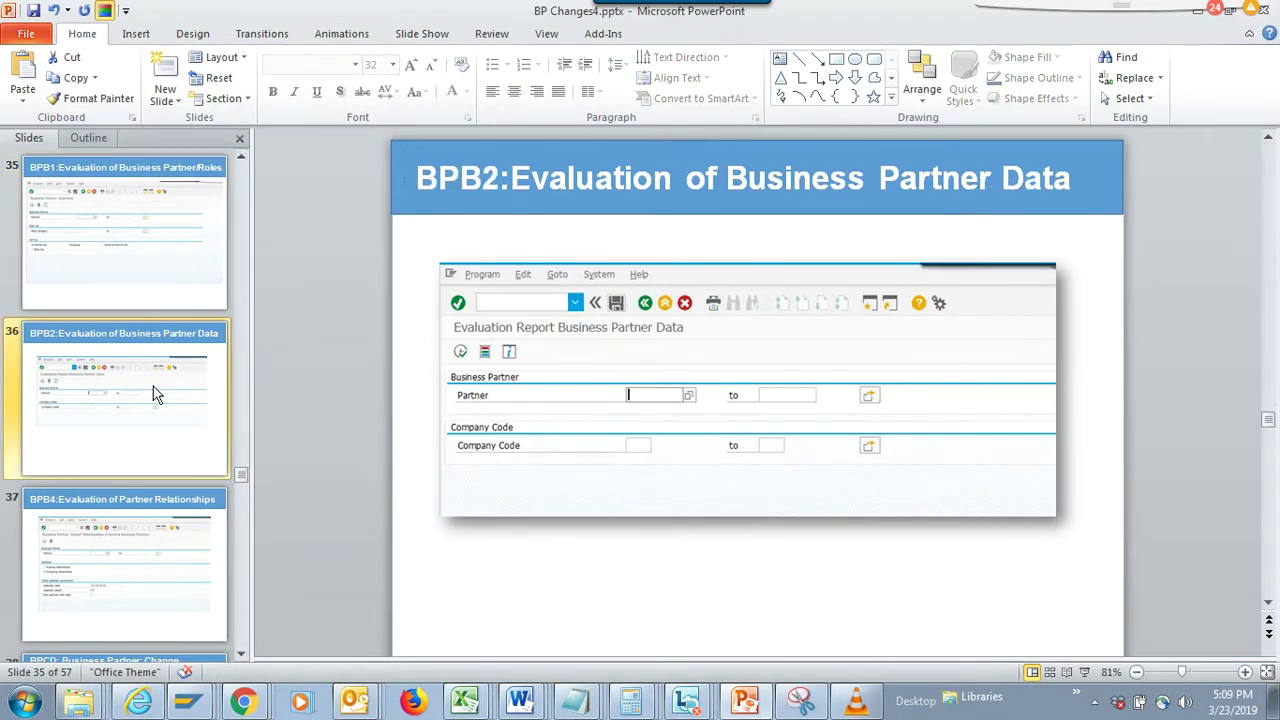
left_click_drag(500, 180, 420, 178)
Switch back to SAP Easy Access, start transaction /nBPB2, and execute the business partner data evaluation without selection criteria
key("alt+Tab")
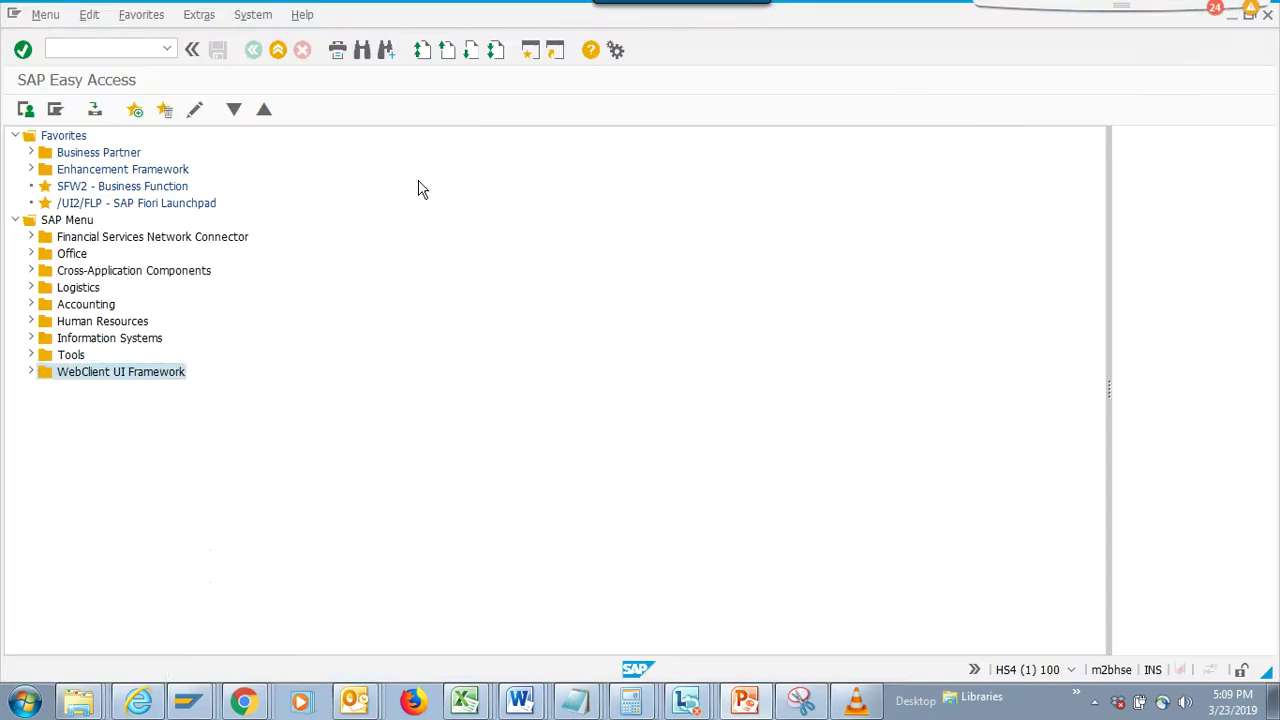
left_click(123, 47)
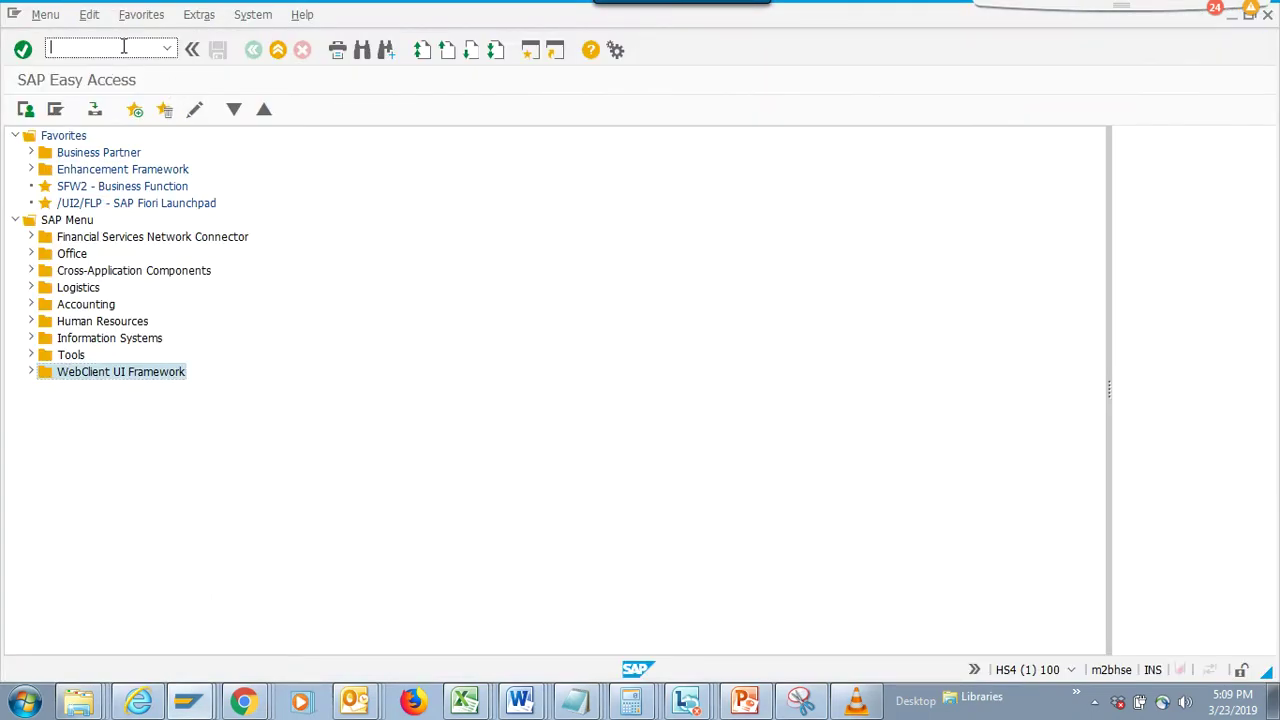
type("/nBPB2")
key("Return")
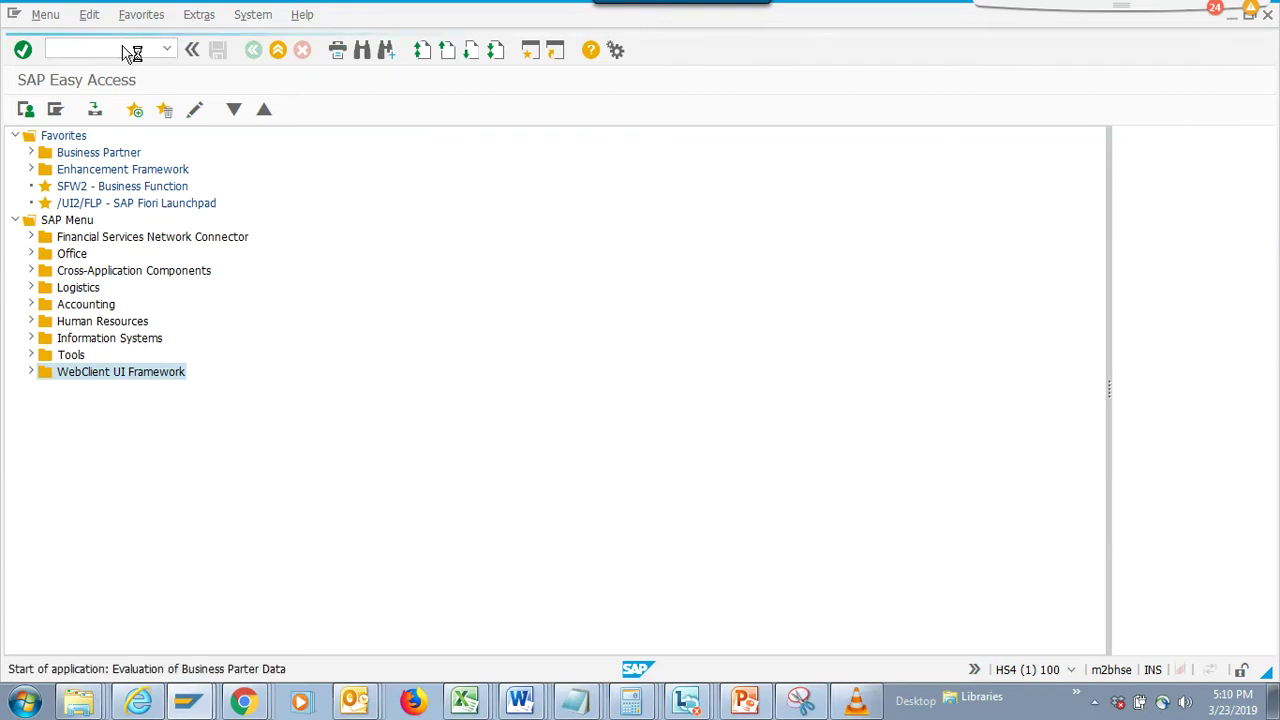
left_click(26, 110)
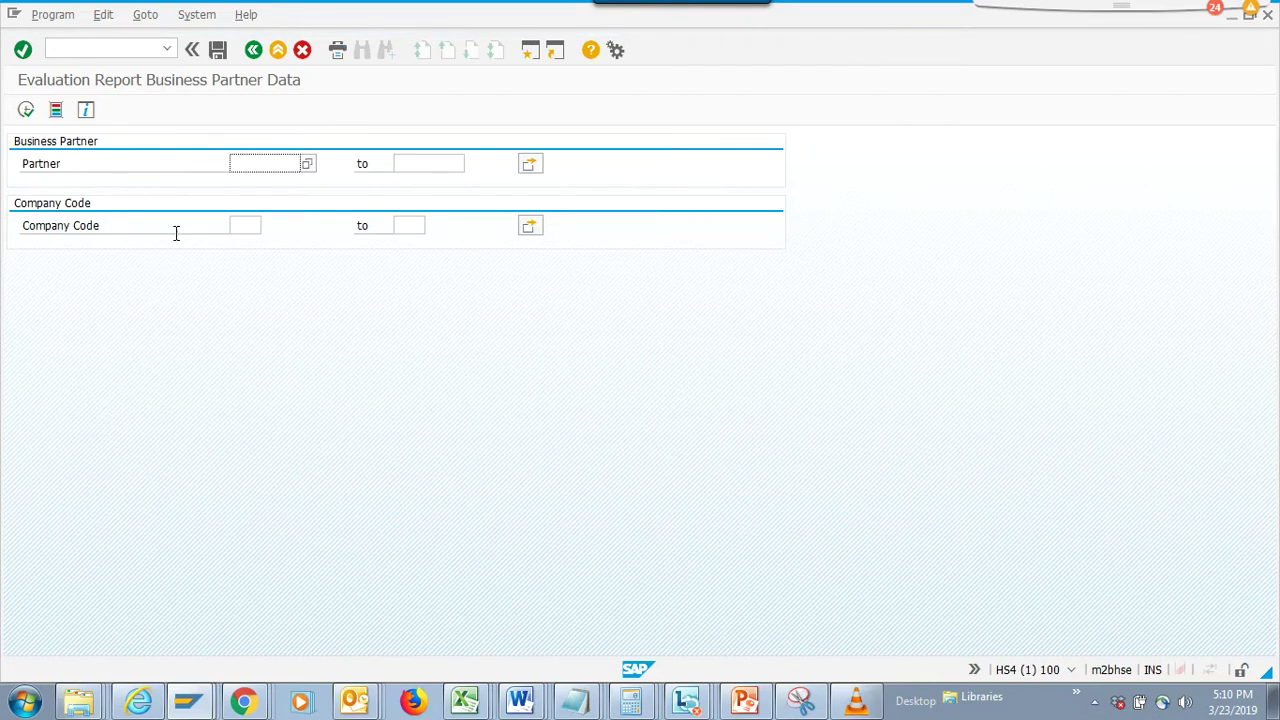
Display the failed authorization checks for BPB2 with transaction /nsu53
left_click(104, 52)
type("/nsu53")
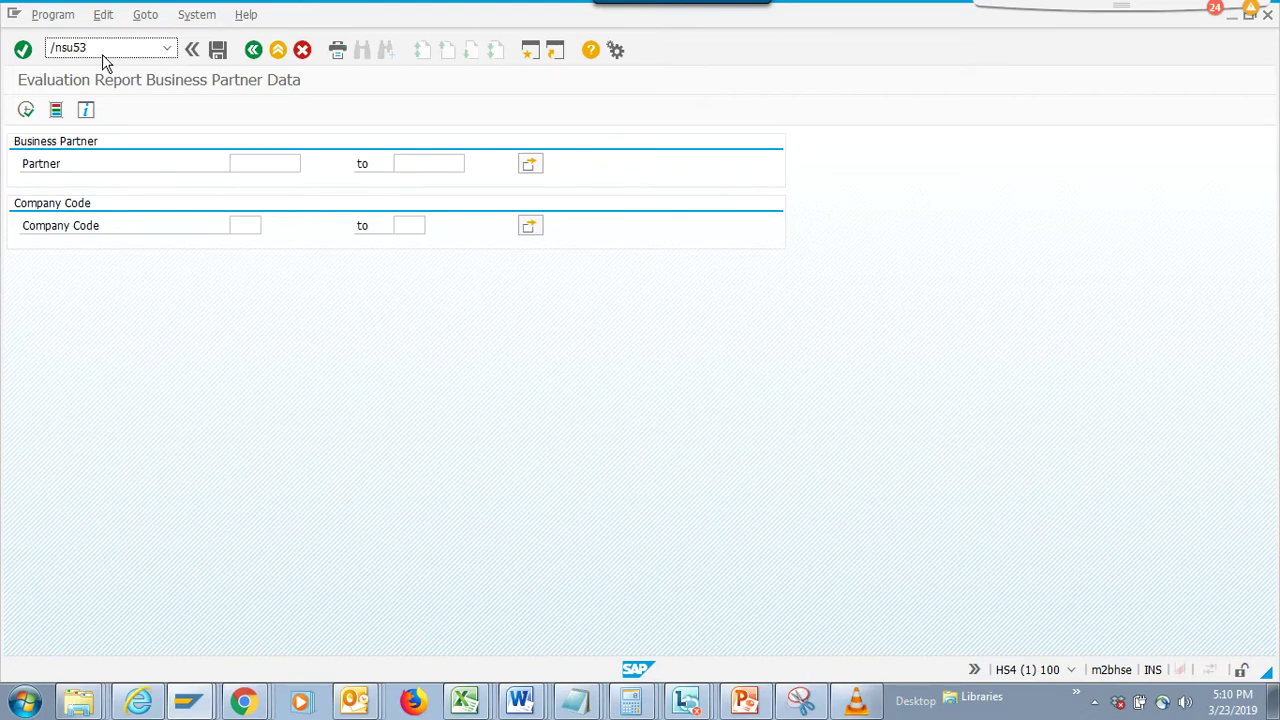
key("Return")
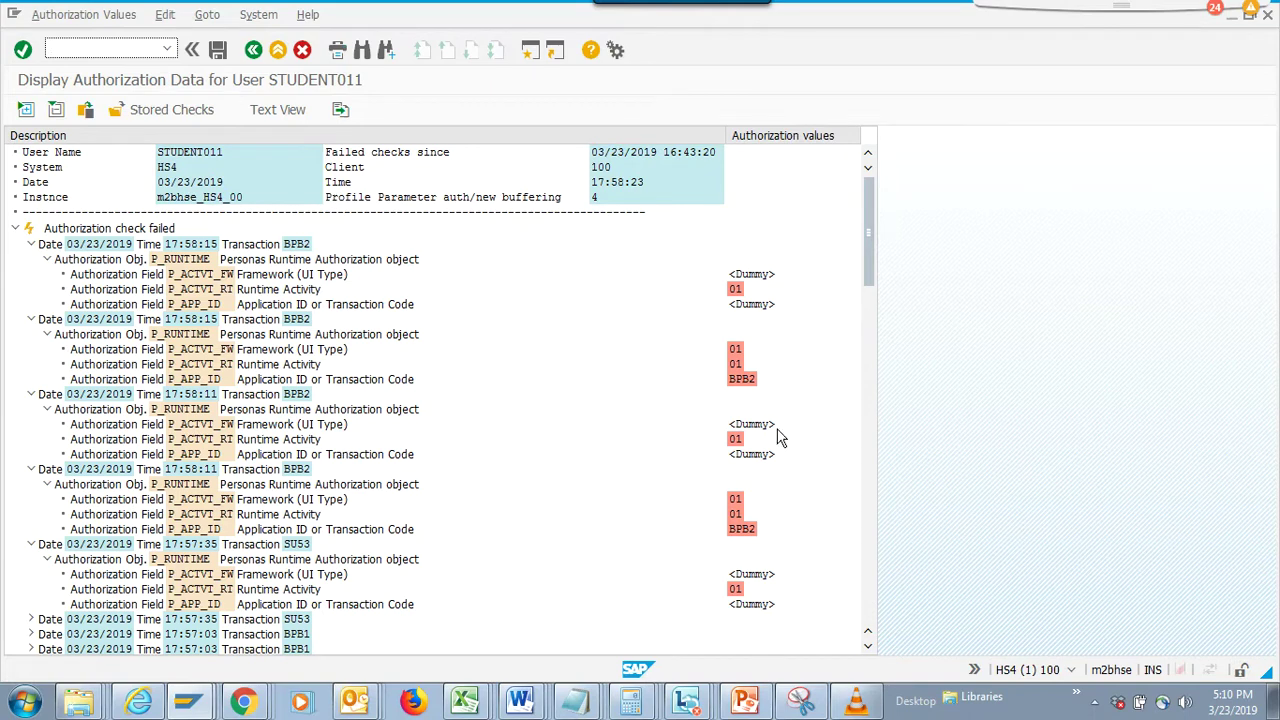
Switch to the PowerPoint presentation, show the Evaluation of Partner Relationships slide, and copy the transaction code BPB4
key("alt+Tab")
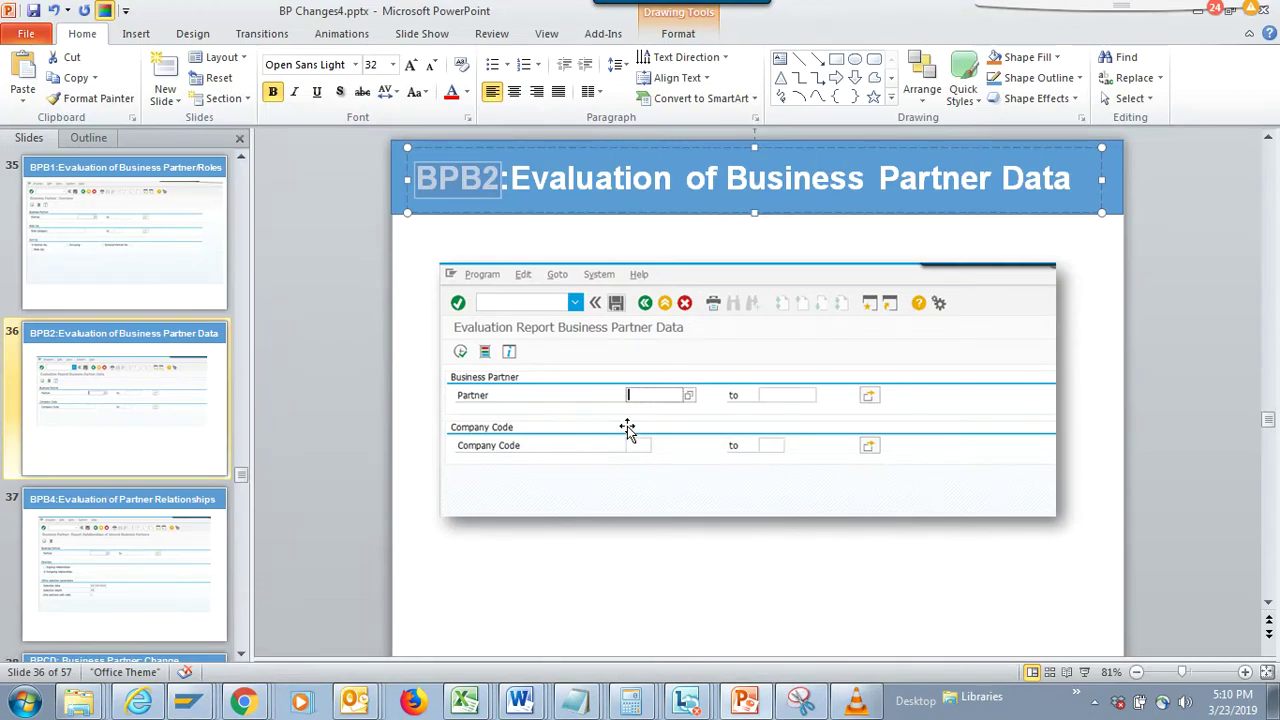
left_click(200, 518)
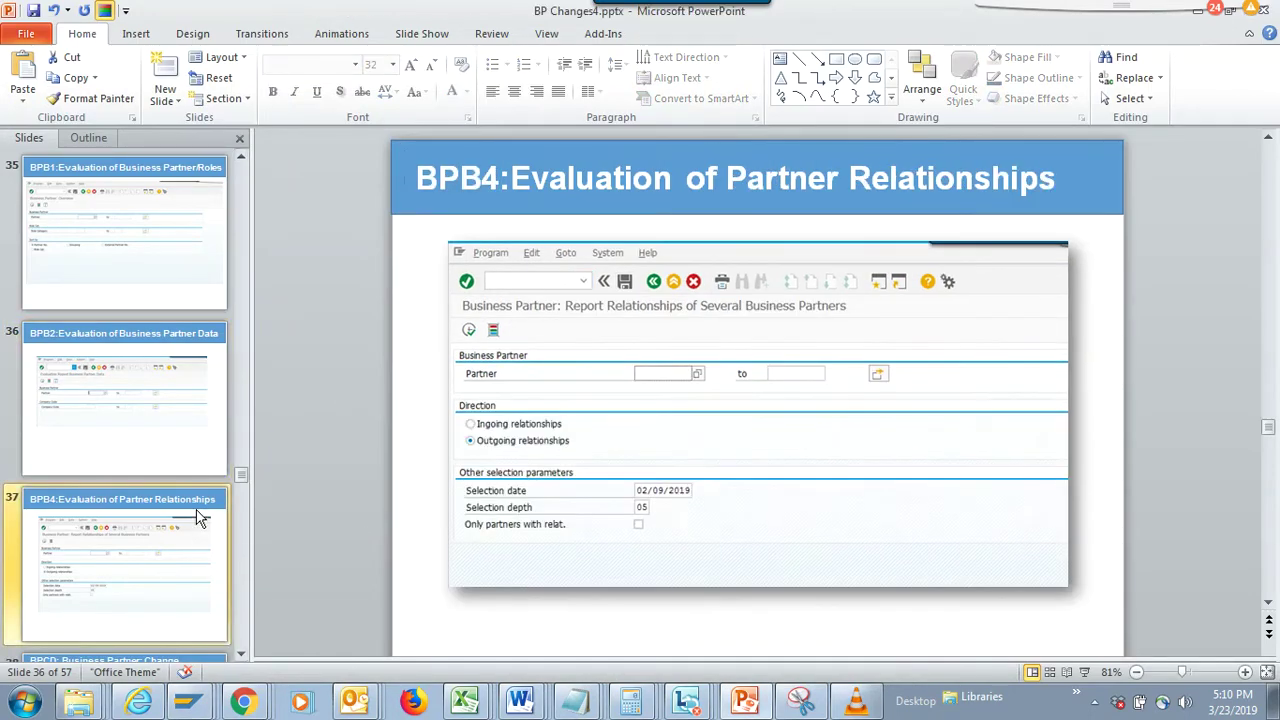
left_click(499, 177)
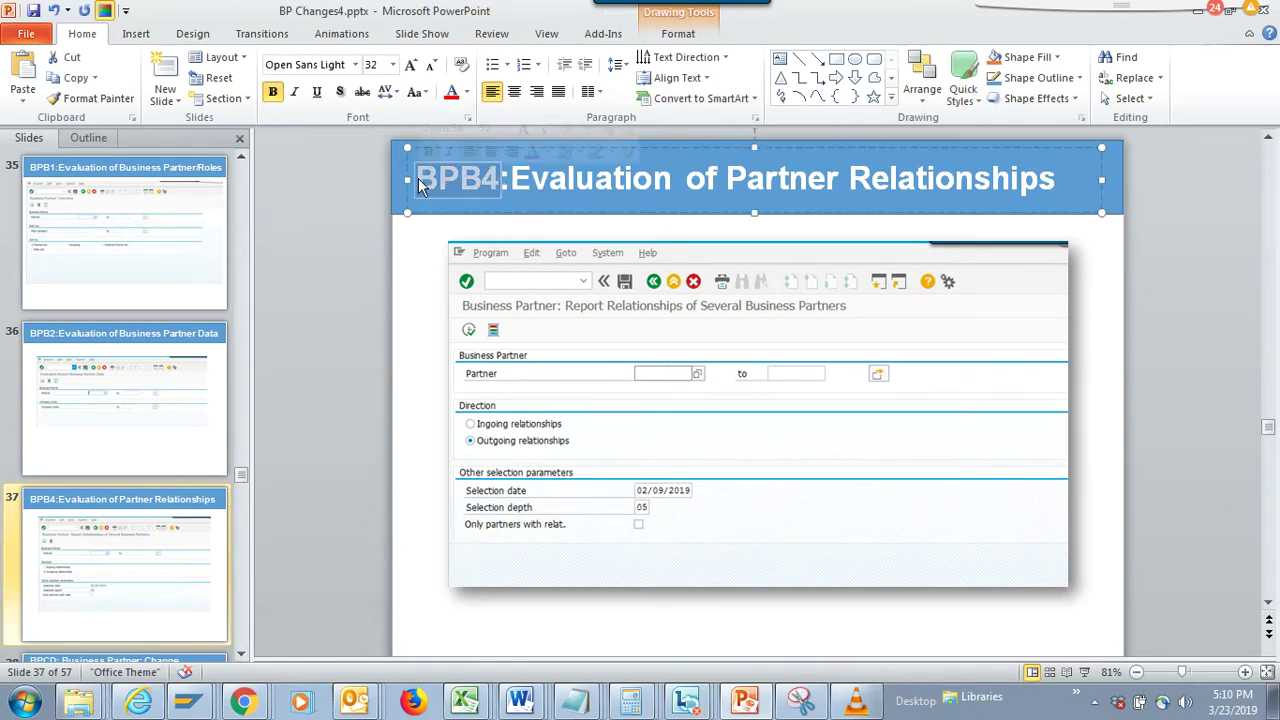
Switch back to SAP, start transaction /nBPB4, and execute the relationships report for outgoing relationships without entering a partner
key("alt+Tab")
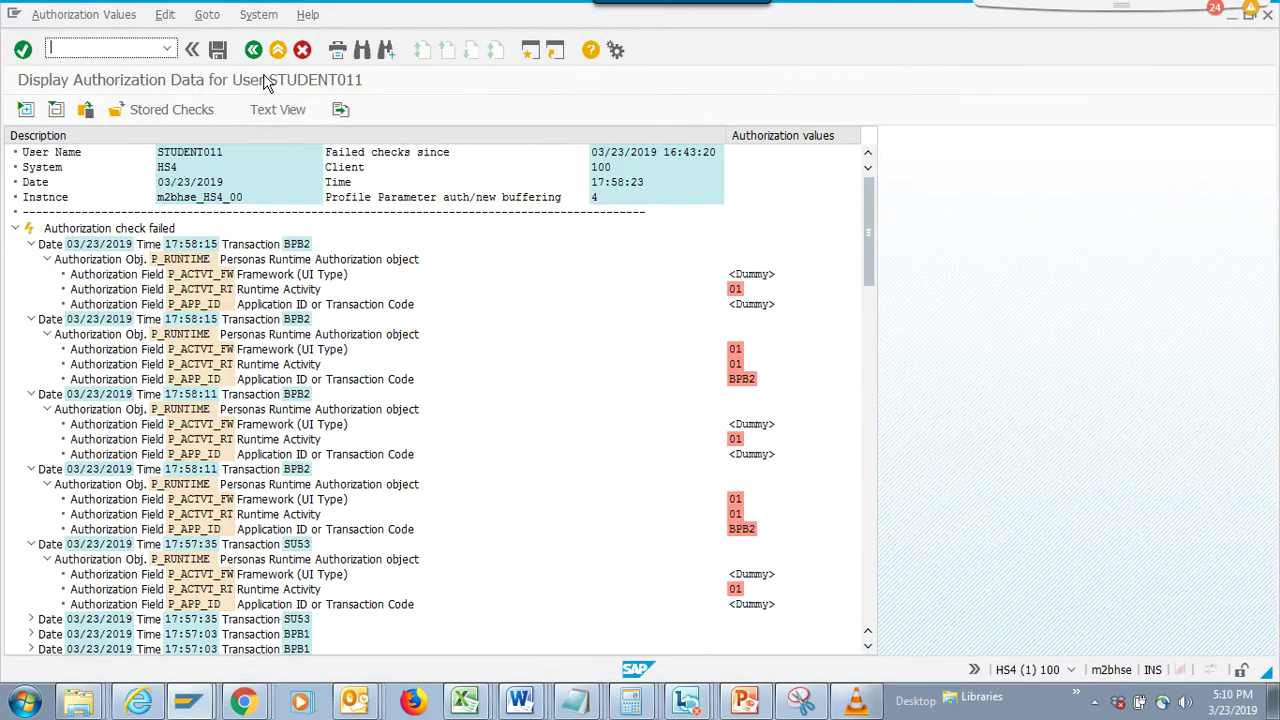
left_click(166, 48)
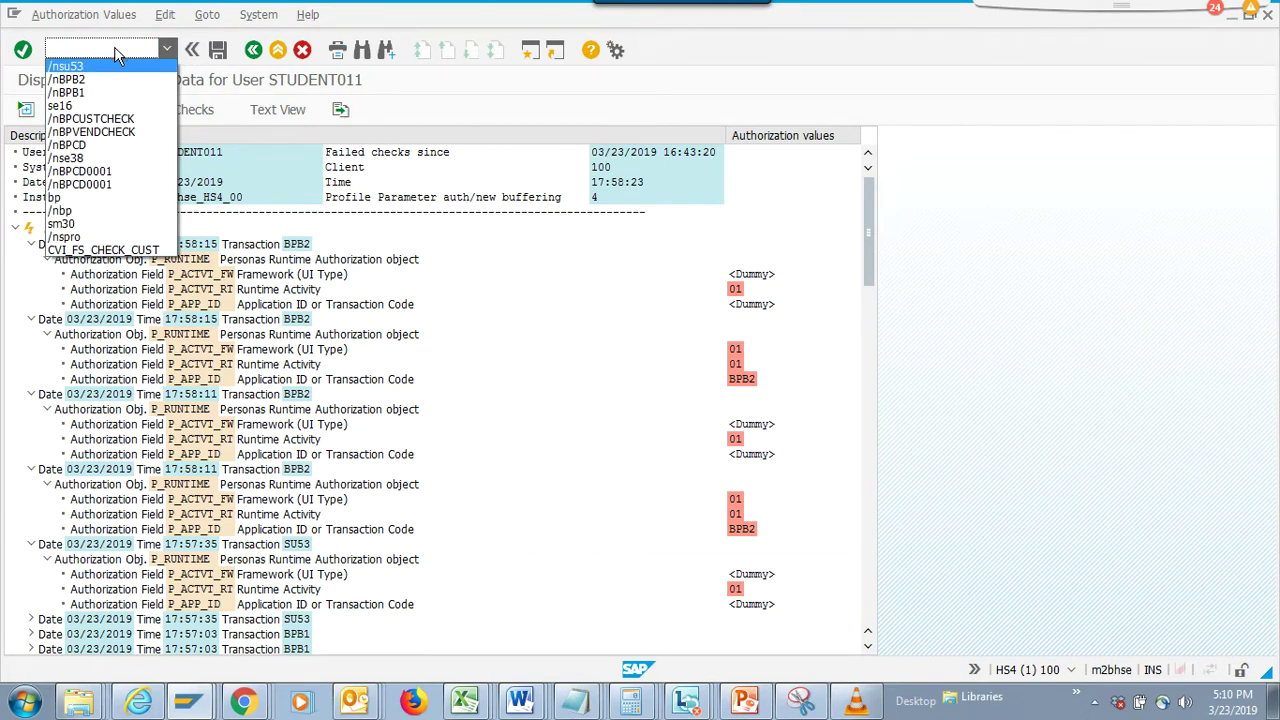
left_click(115, 48)
type("/n")
type("BPB4")
key("Return")
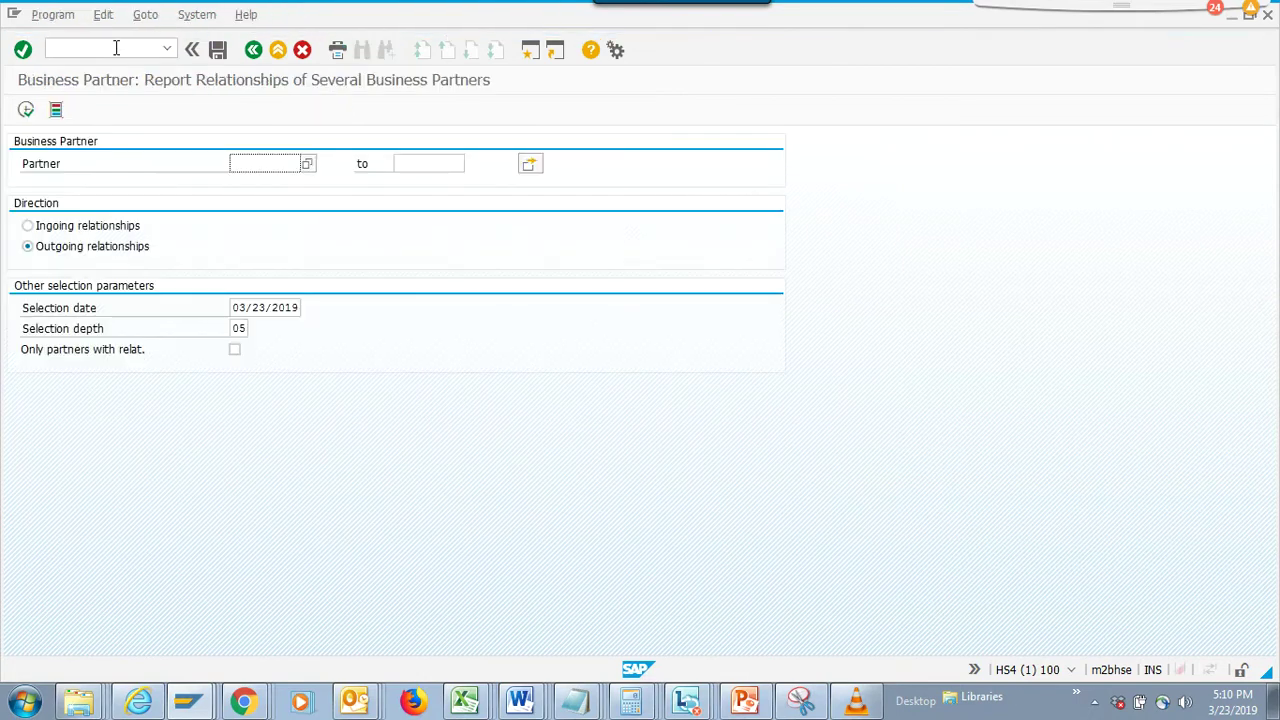
left_click(27, 108)
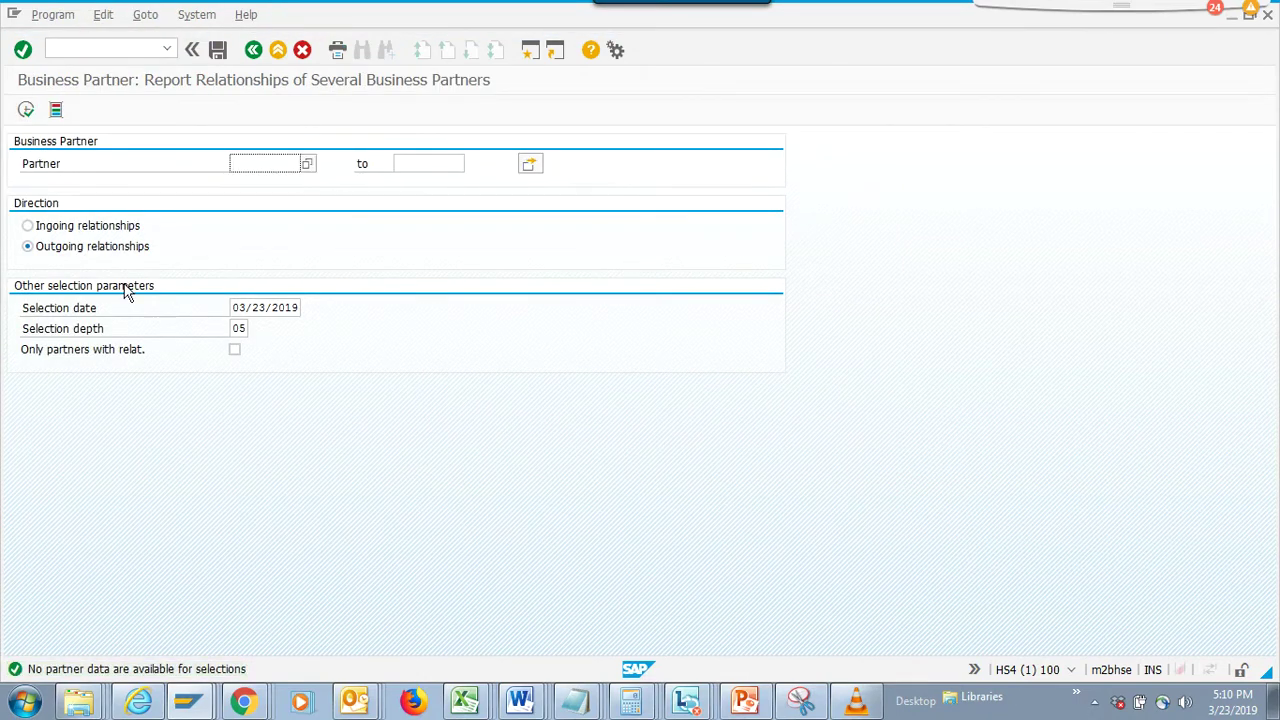
Display the failed authorization checks for BPB4 with transaction /nsu53
left_click(126, 49)
type("/nspro")
key("Return")
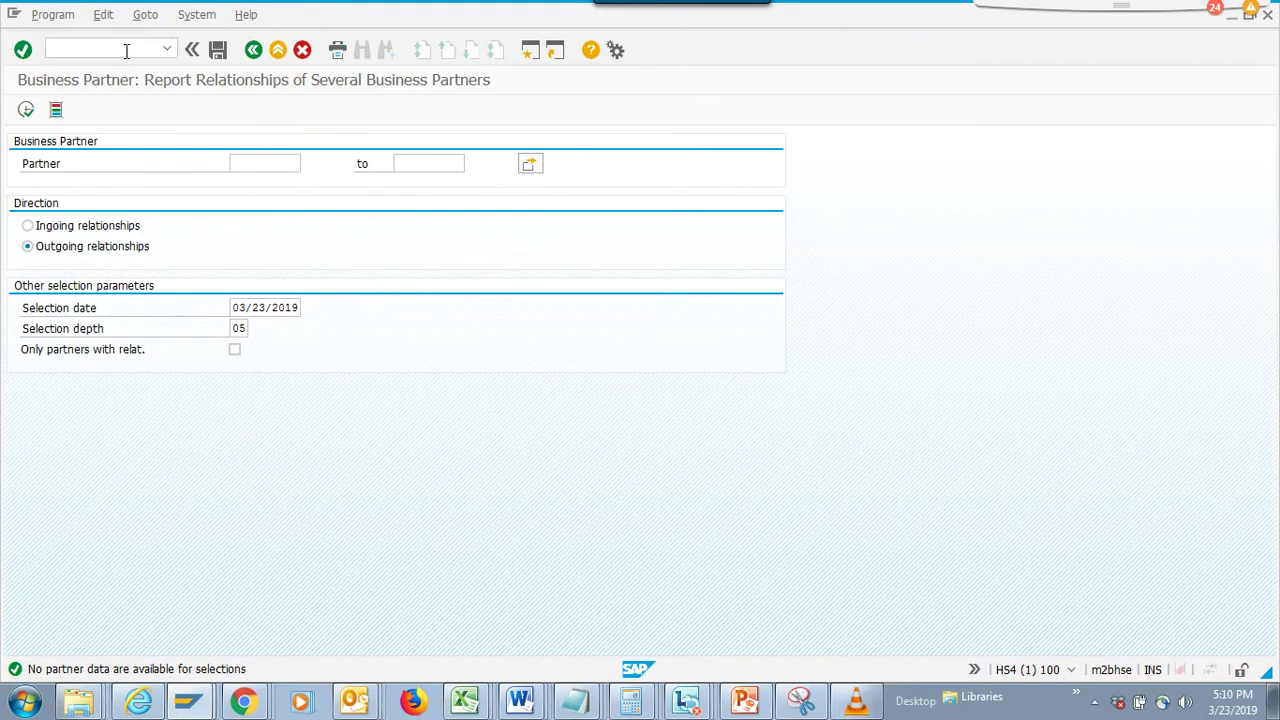
left_click(167, 49)
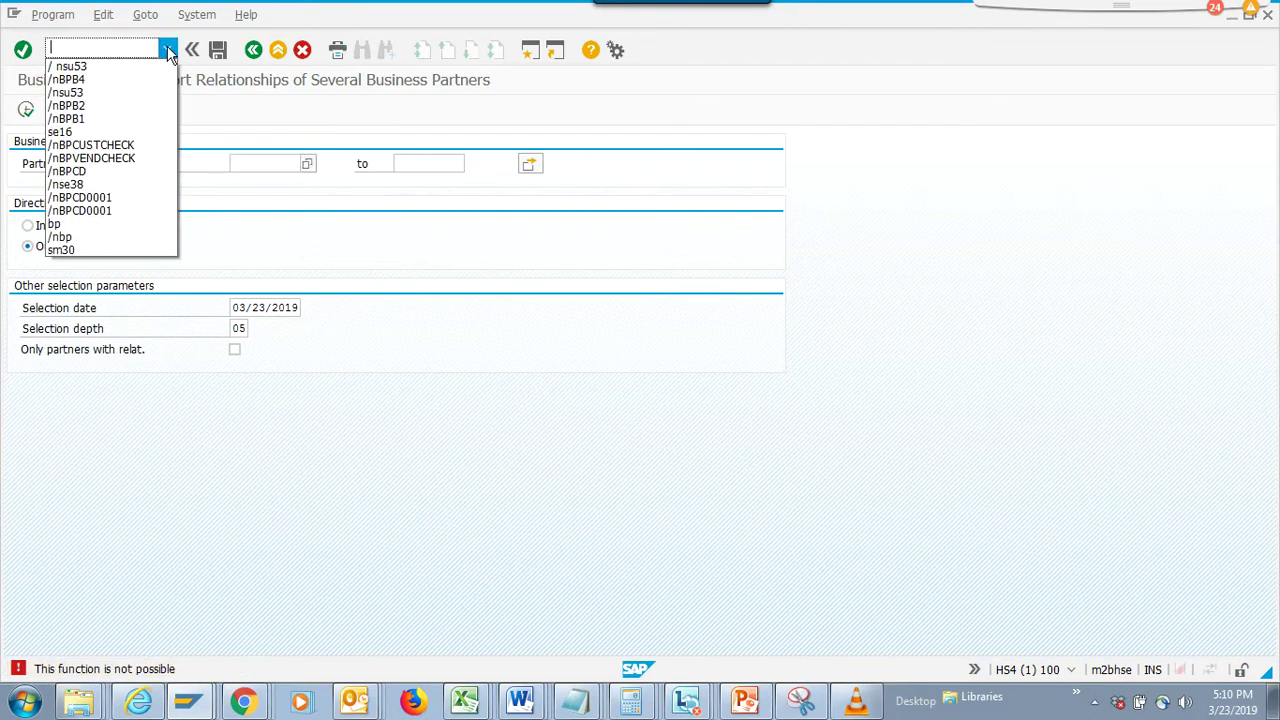
left_click(108, 98)
key("Return")
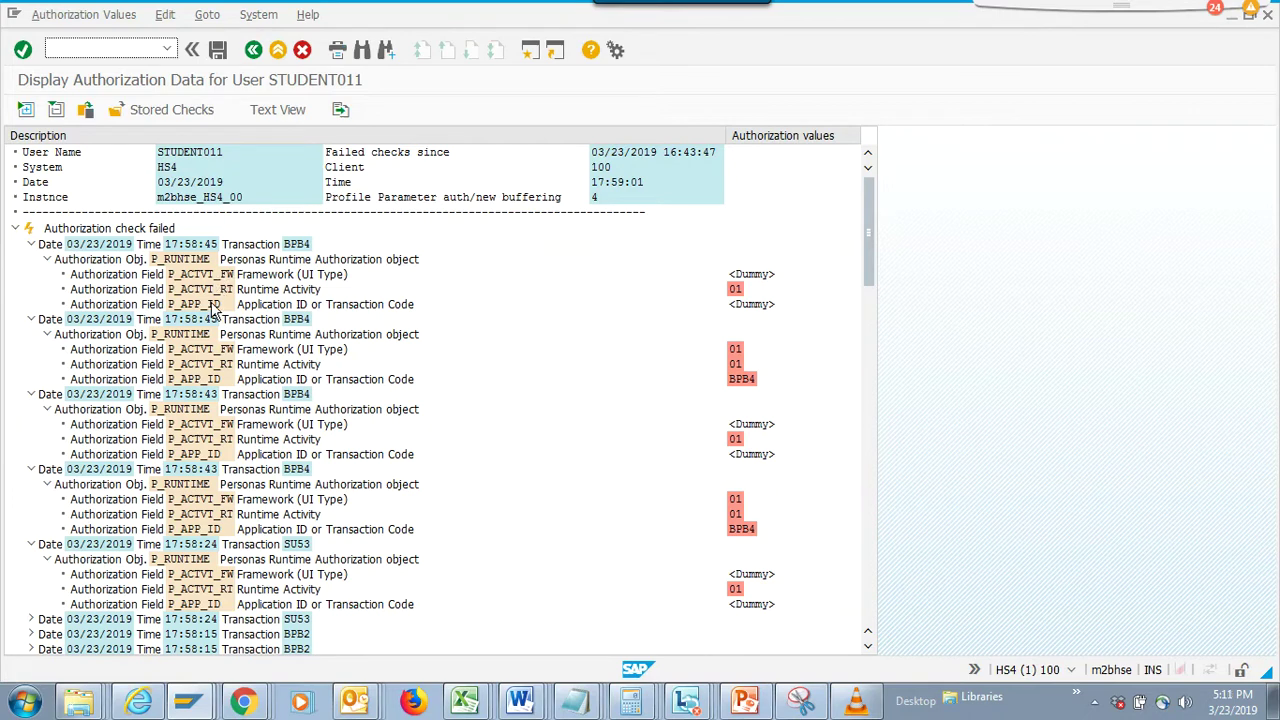
Switch to the PowerPoint presentation, advance to the Business Partner: Change Documents slide, and copy the transaction code BPCD
key("alt+Tab")
key("alt+Tab")
mouse_move(757, 707)
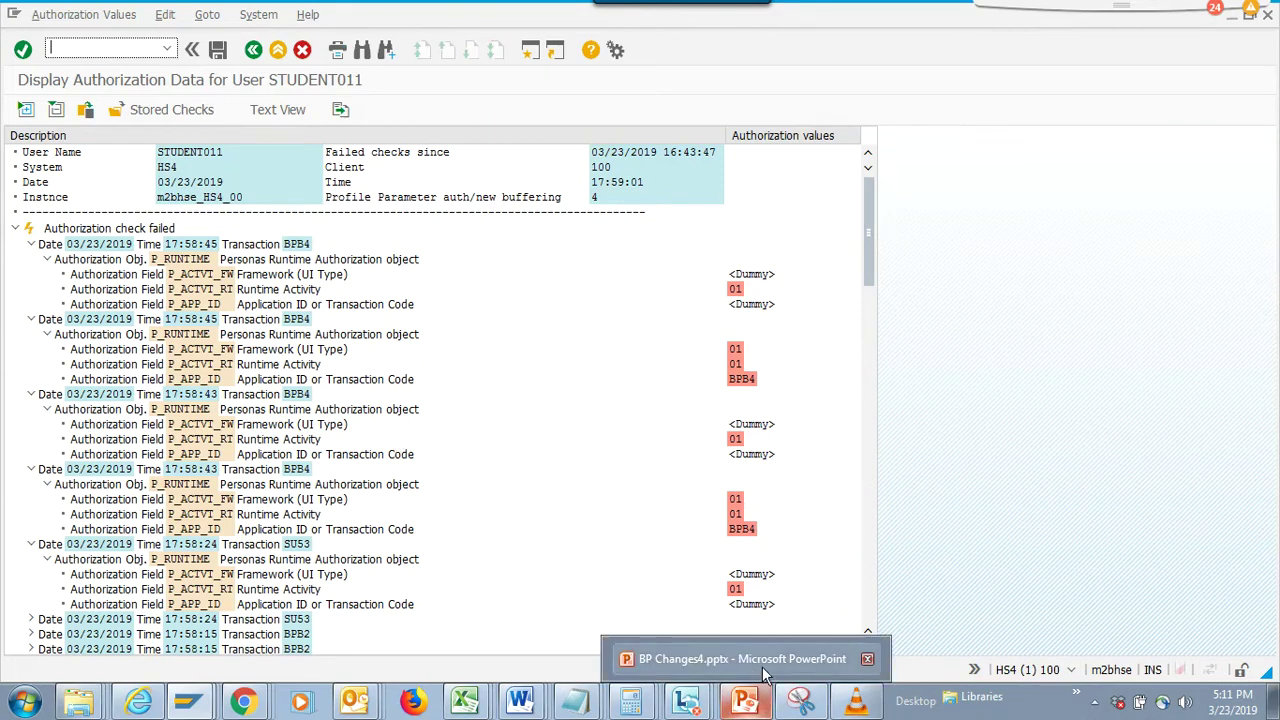
left_click(765, 676)
key("Page_Down")
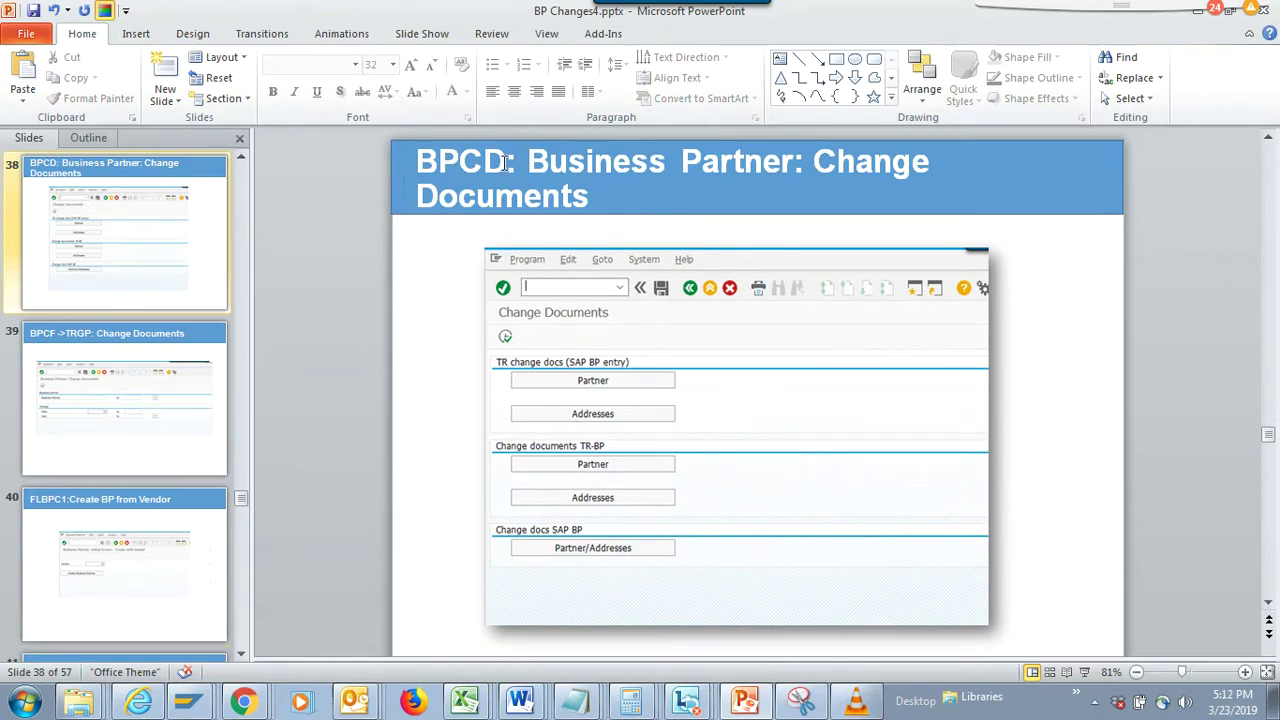
left_click_drag(502, 160, 421, 162)
key("ctrl+c")
Switch back to SAP, start transaction /nBPCD, and execute the Partner report under TR change docs (SAP BP entry) without selection criteria
key("alt+Tab")
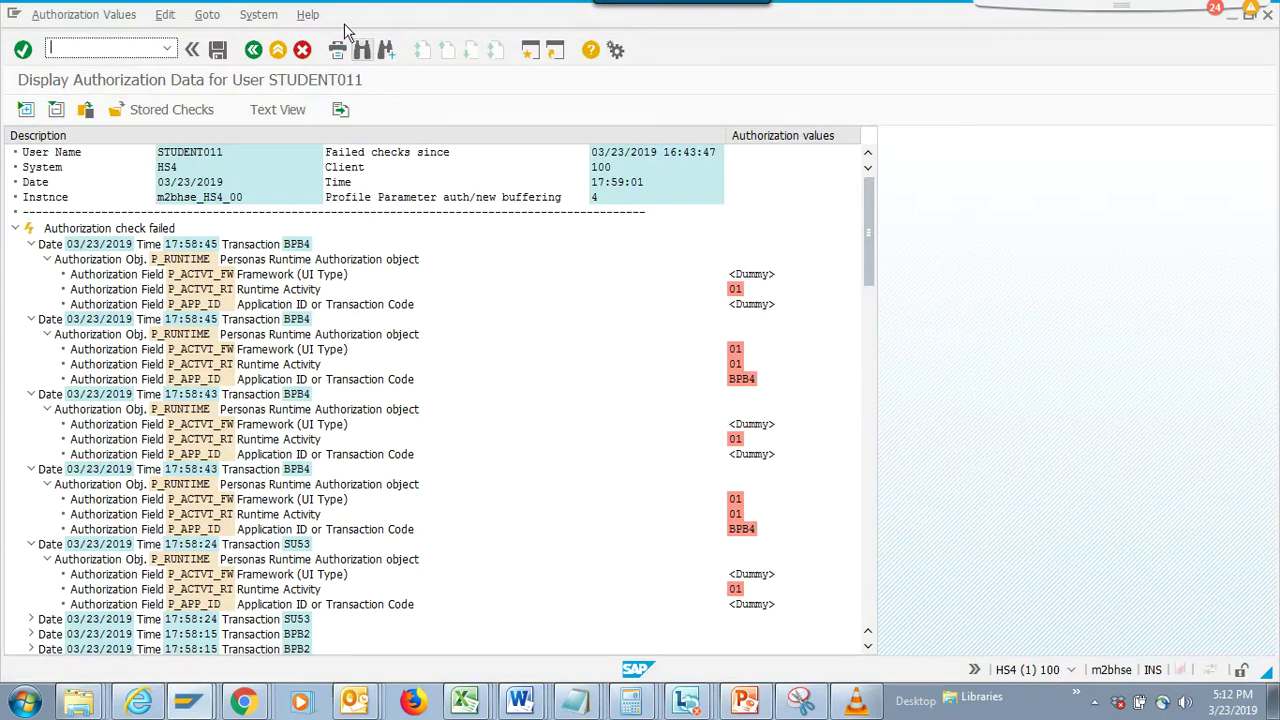
type("/n")
key("ctrl+v")
key("Return")
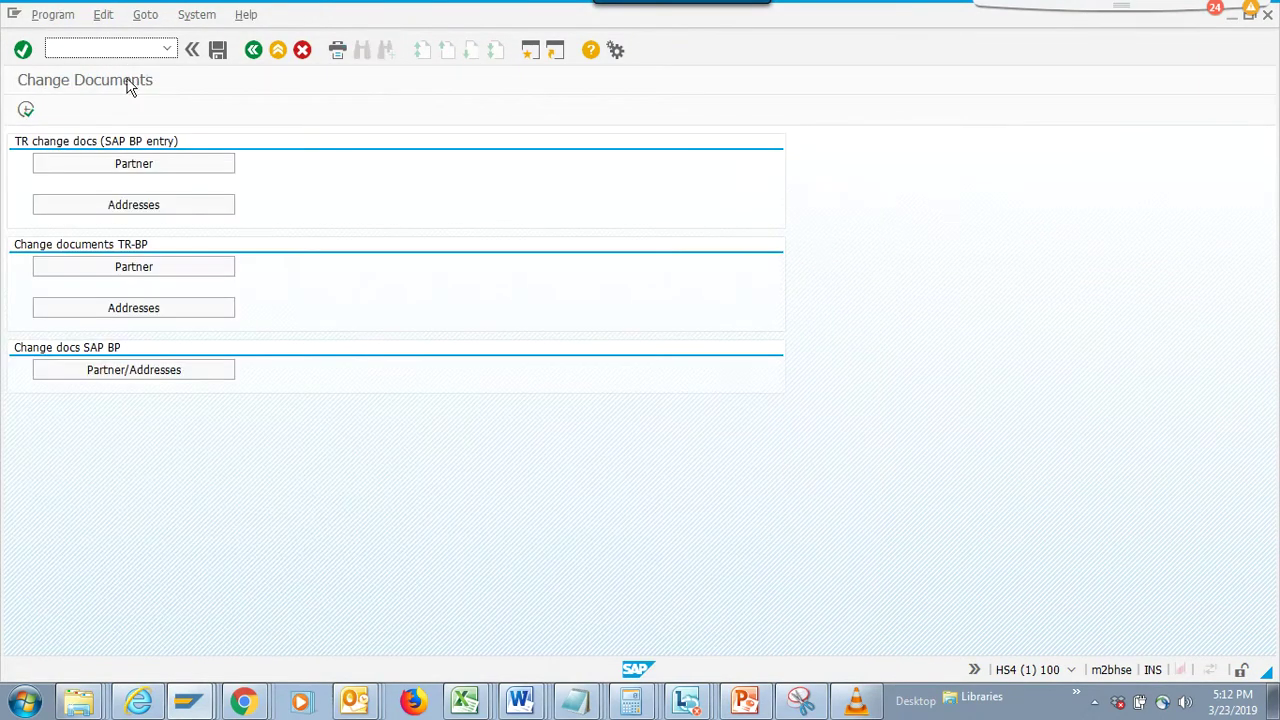
left_click(137, 163)
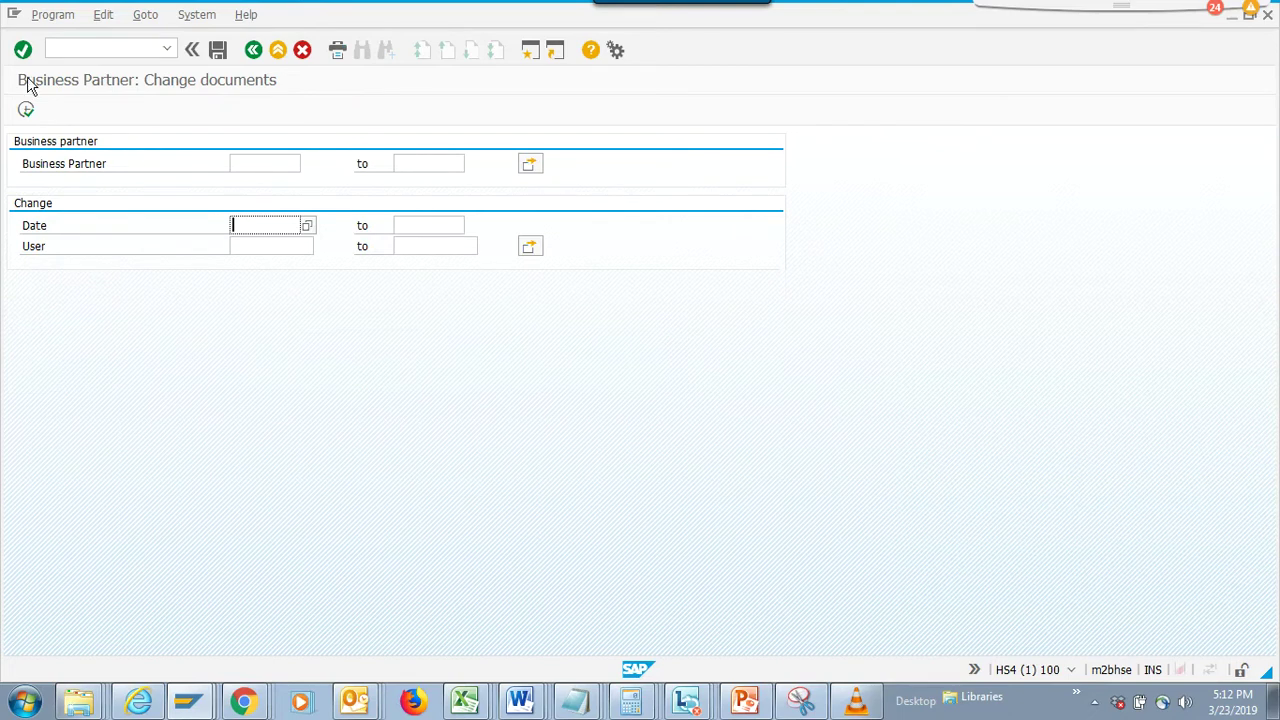
left_click(26, 109)
Display the failed authorization checks for BPCD with transaction /nsu53
left_click(91, 46)
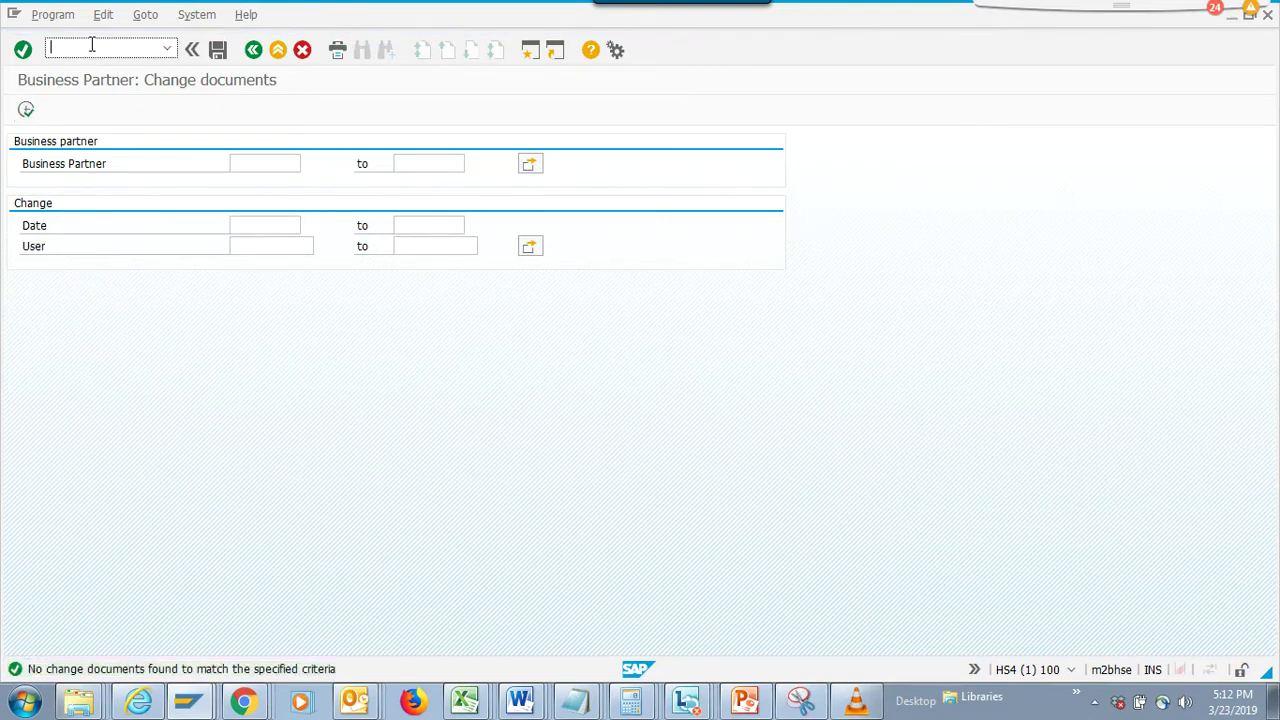
type("/nsu53")
key("Return")
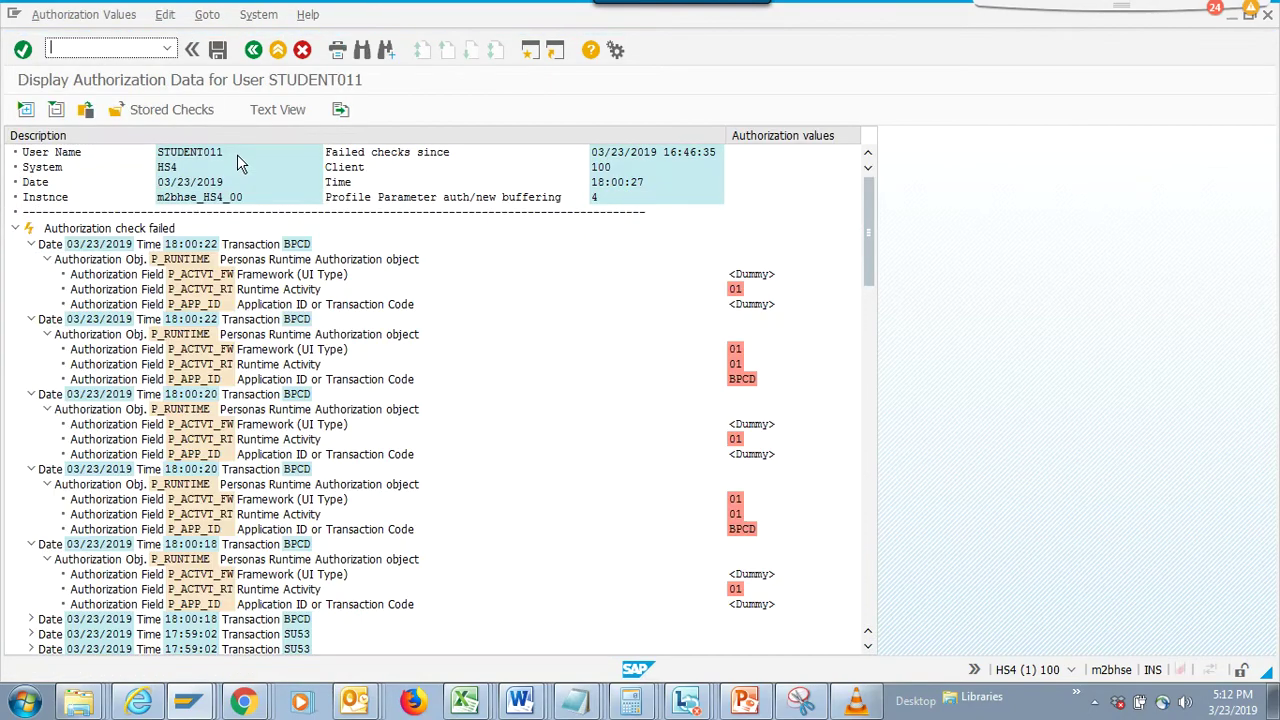
Switch to the PowerPoint presentation, advance to the BPCF ->TRGP: Change Documents slide, and copy the transaction code BPCF
key("alt+Tab")
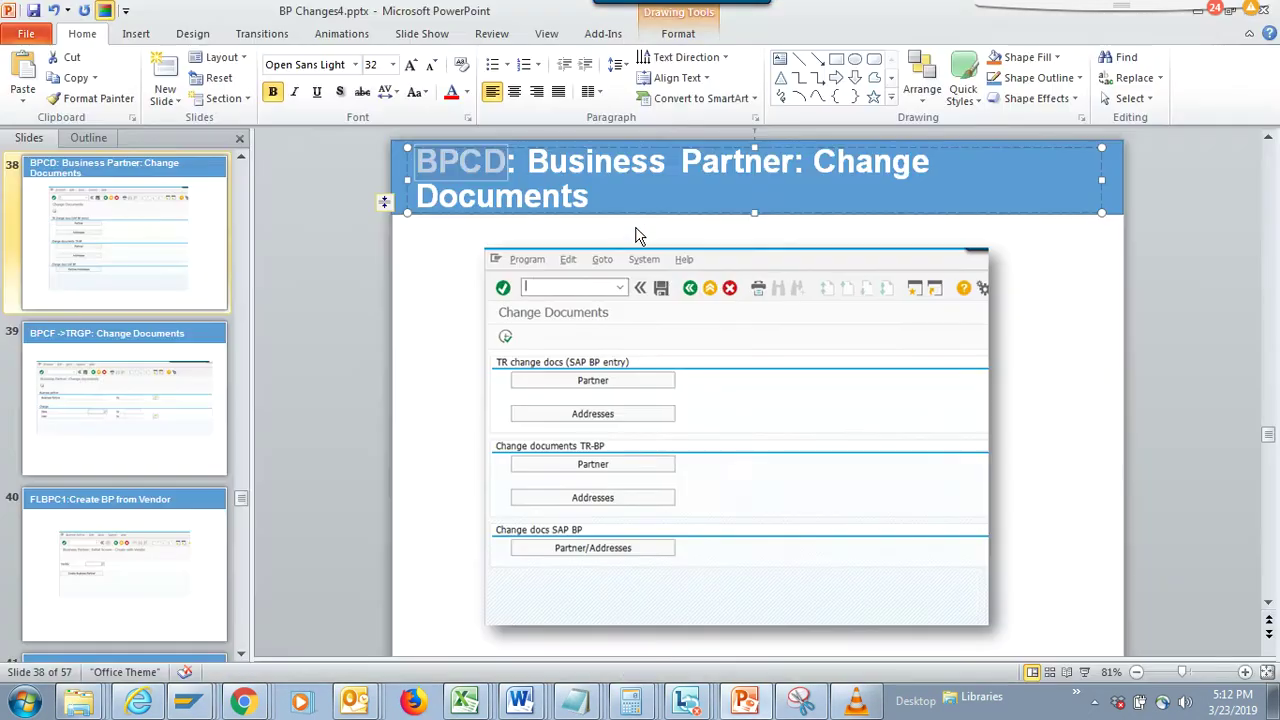
scroll(635, 235, "down", 1)
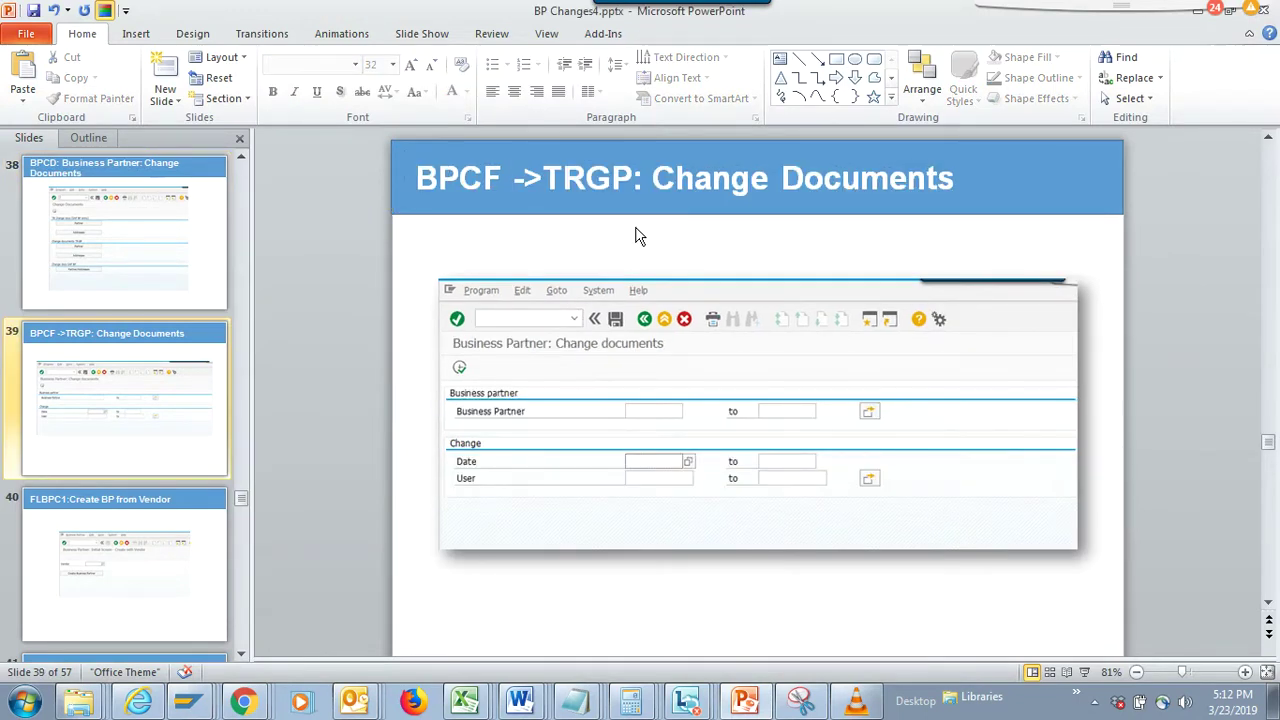
left_click_drag(508, 180, 424, 178)
key("ctrl+c")
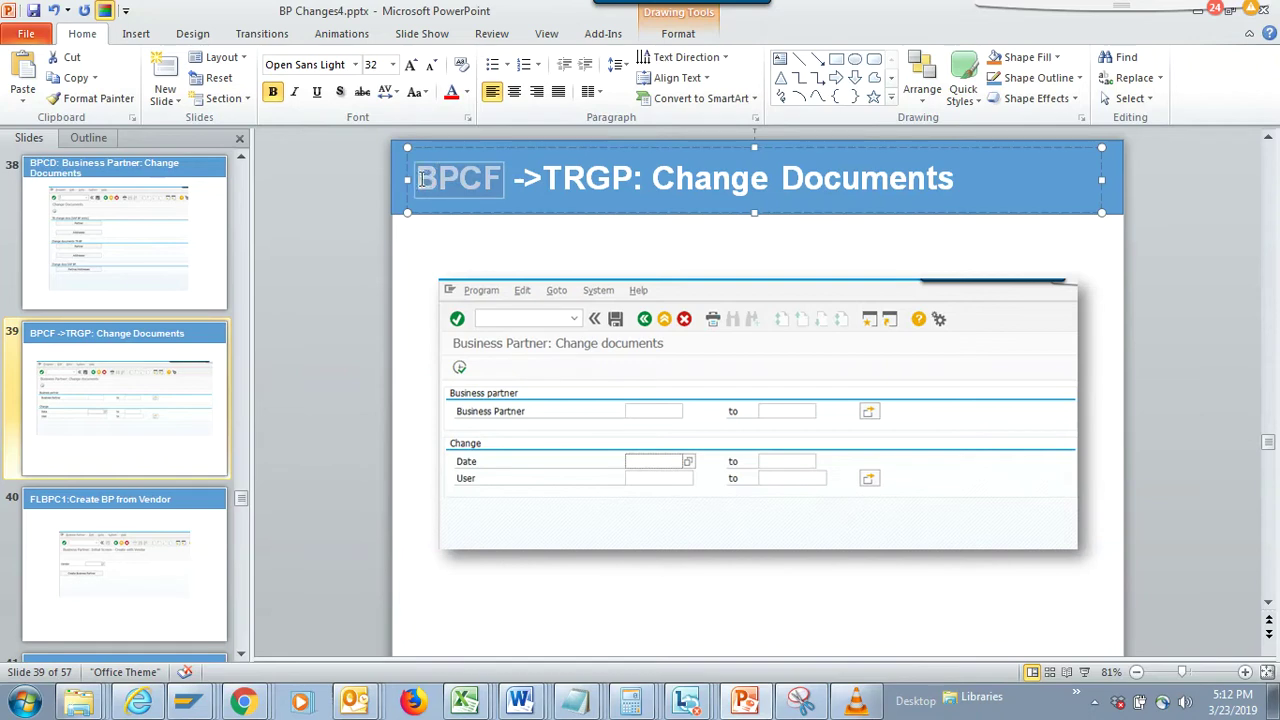
Switch back to SAP, start transaction /nBPCF, and execute the change documents report without selection criteria
key("alt+Tab")
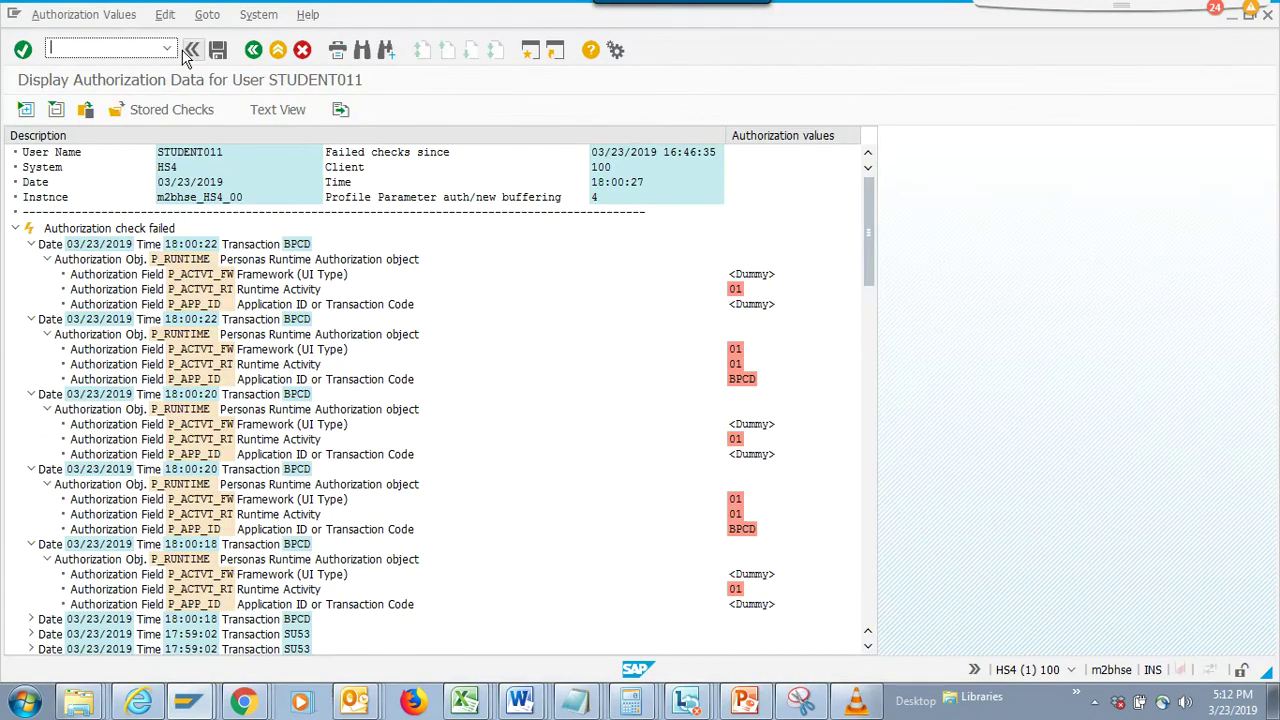
type("/n")
key("ctrl+v")
key("Return")
left_click(26, 110)
Display the failed authorization checks for BPCF with transaction /nsu53
left_click(167, 49)
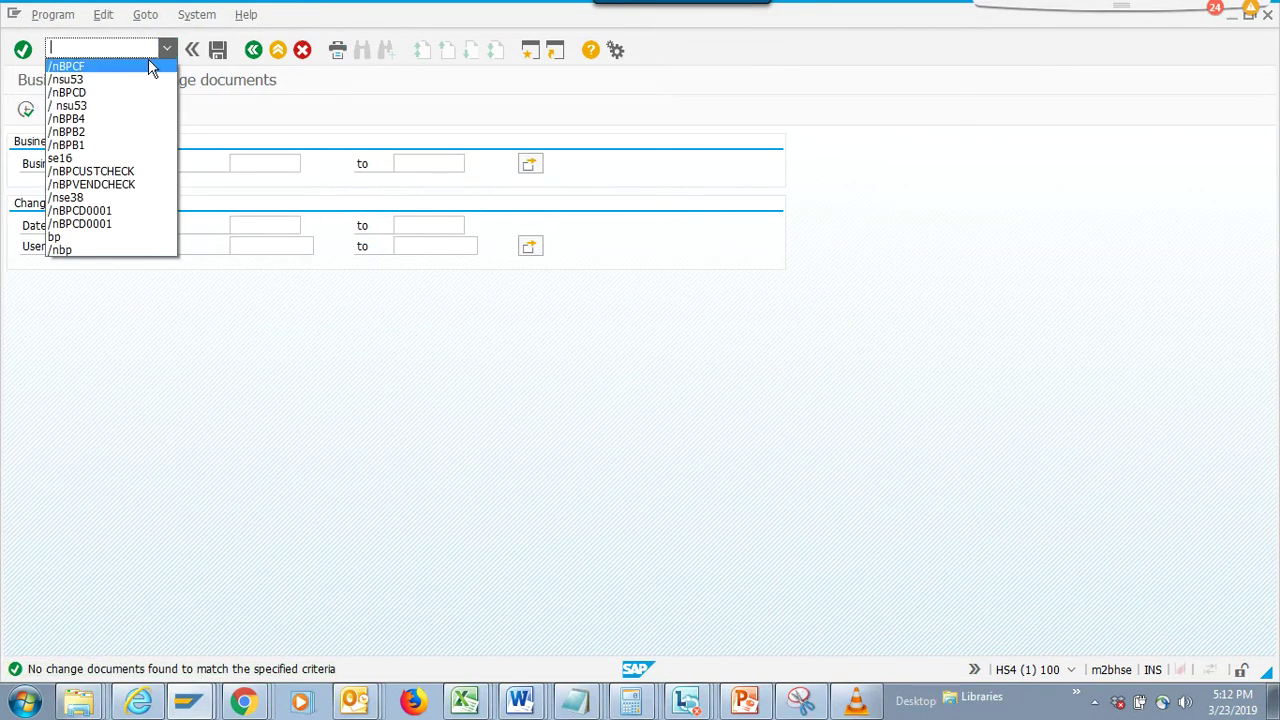
left_click(135, 80)
key("Return")
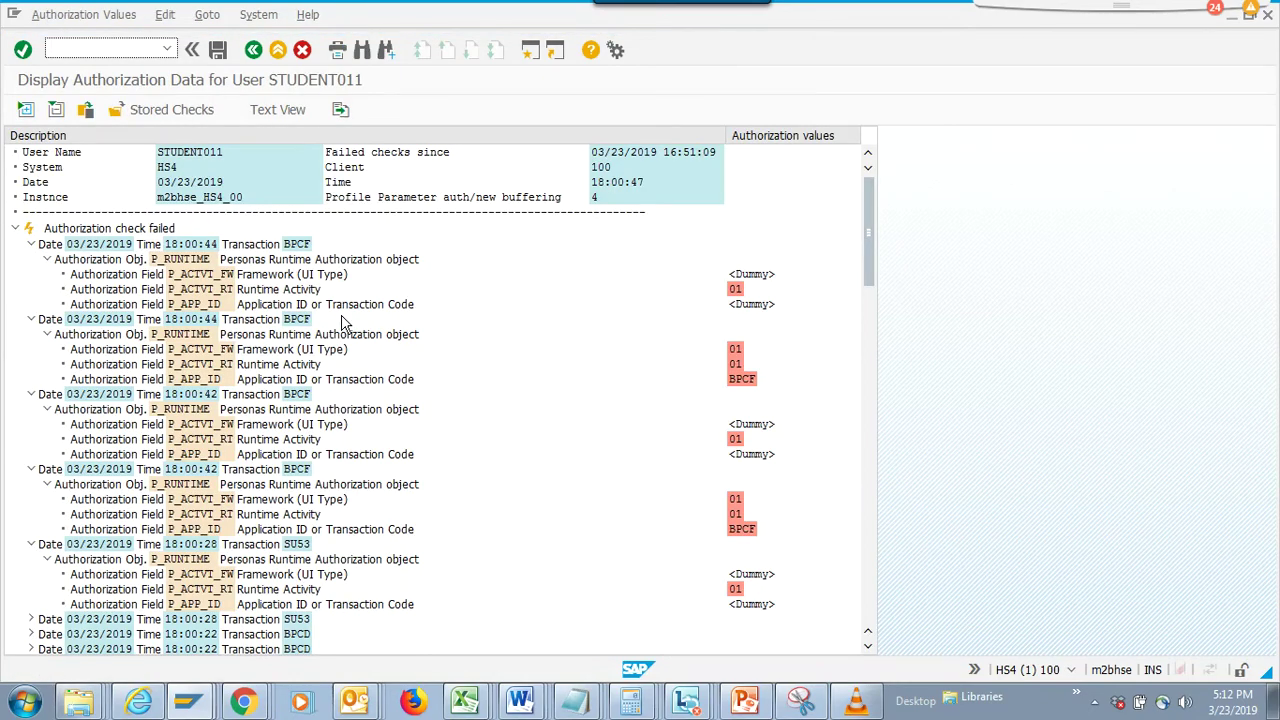
Switch to the PowerPoint presentation, advance to the FLBPC1:Create BP from Vendor slide, and copy the transaction code FLBPC1 from its title
key("alt+Tab")
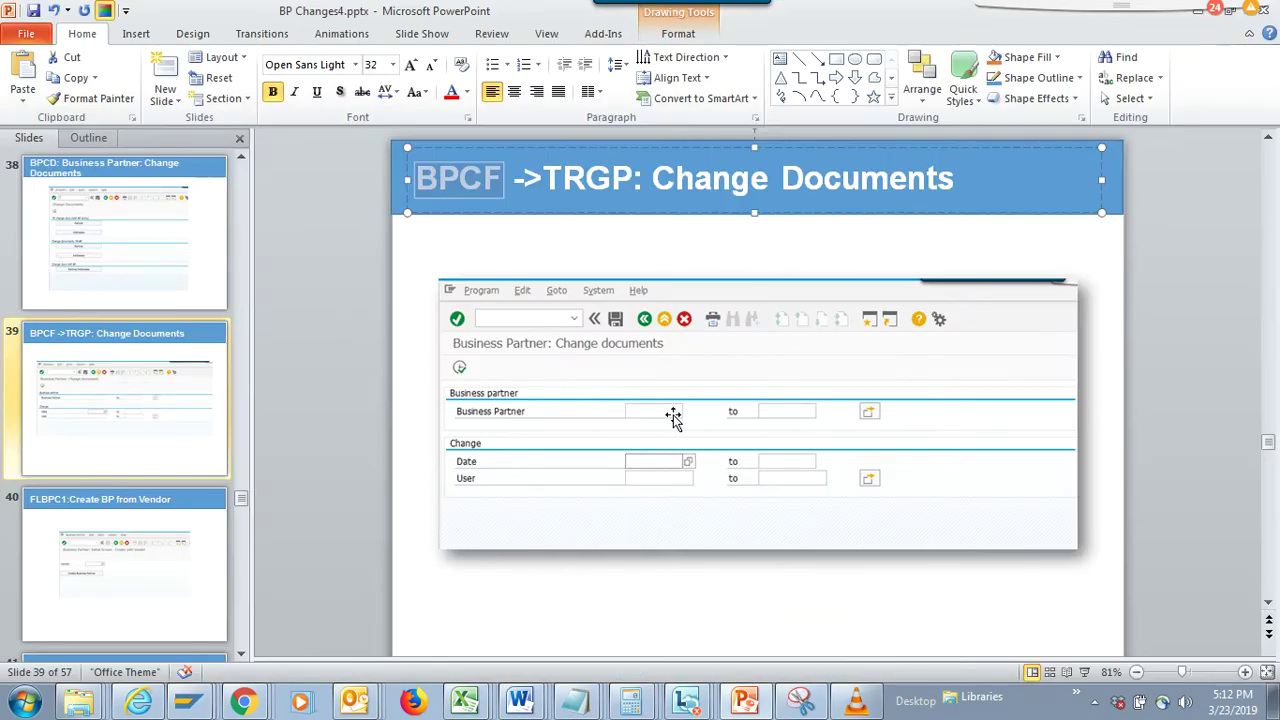
scroll(673, 418, "down", 1)
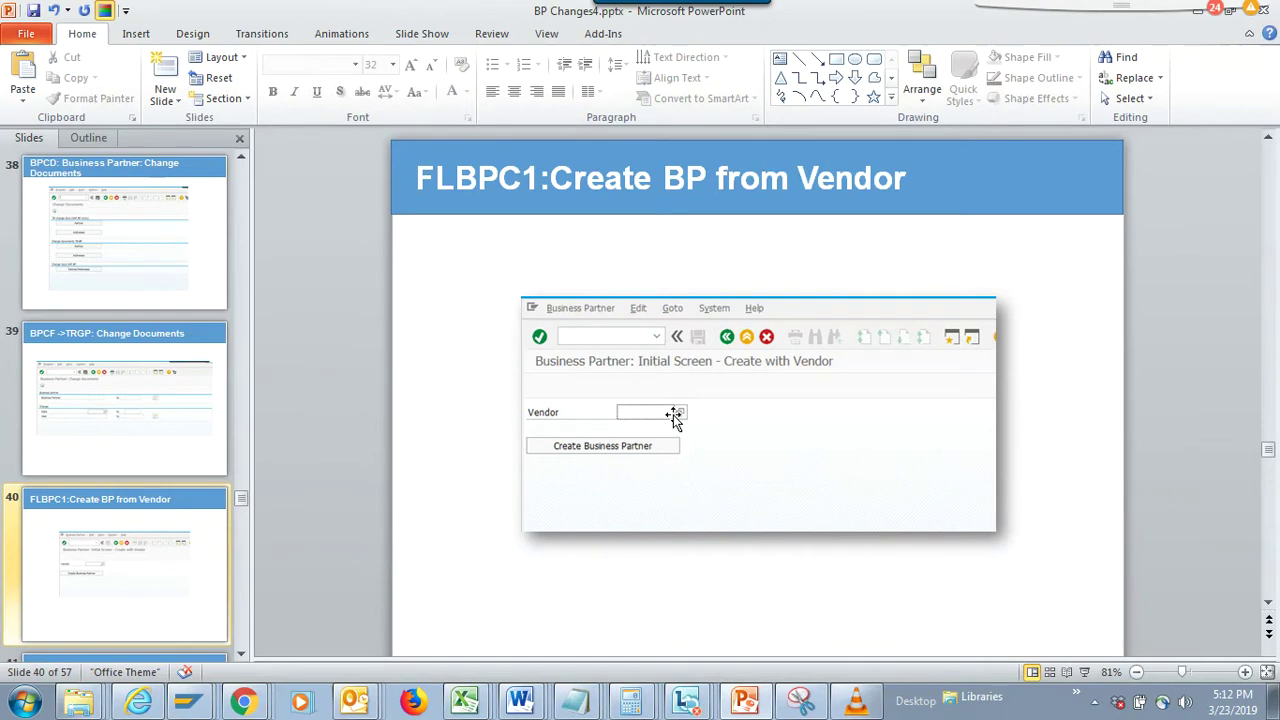
double_click(503, 182)
left_click(538, 186)
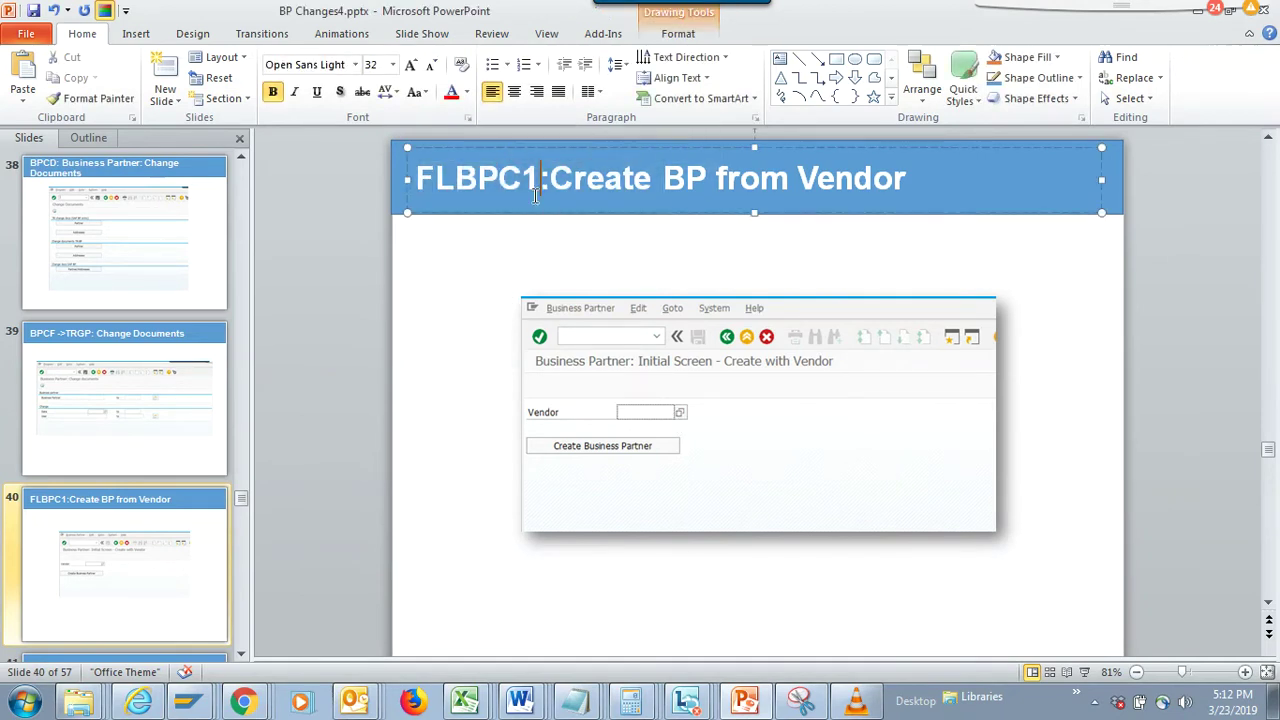
left_click_drag(536, 186, 476, 184)
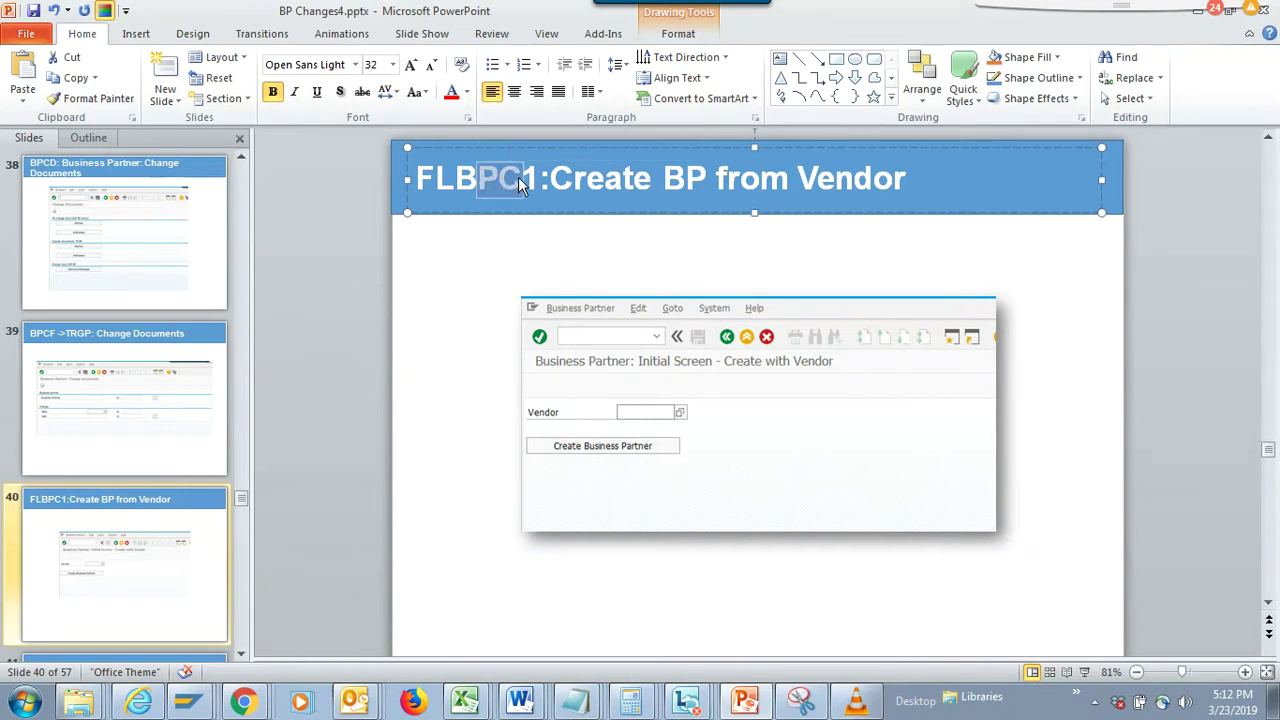
left_click(524, 180)
left_click_drag(541, 180, 419, 174)
key("ctrl+c")
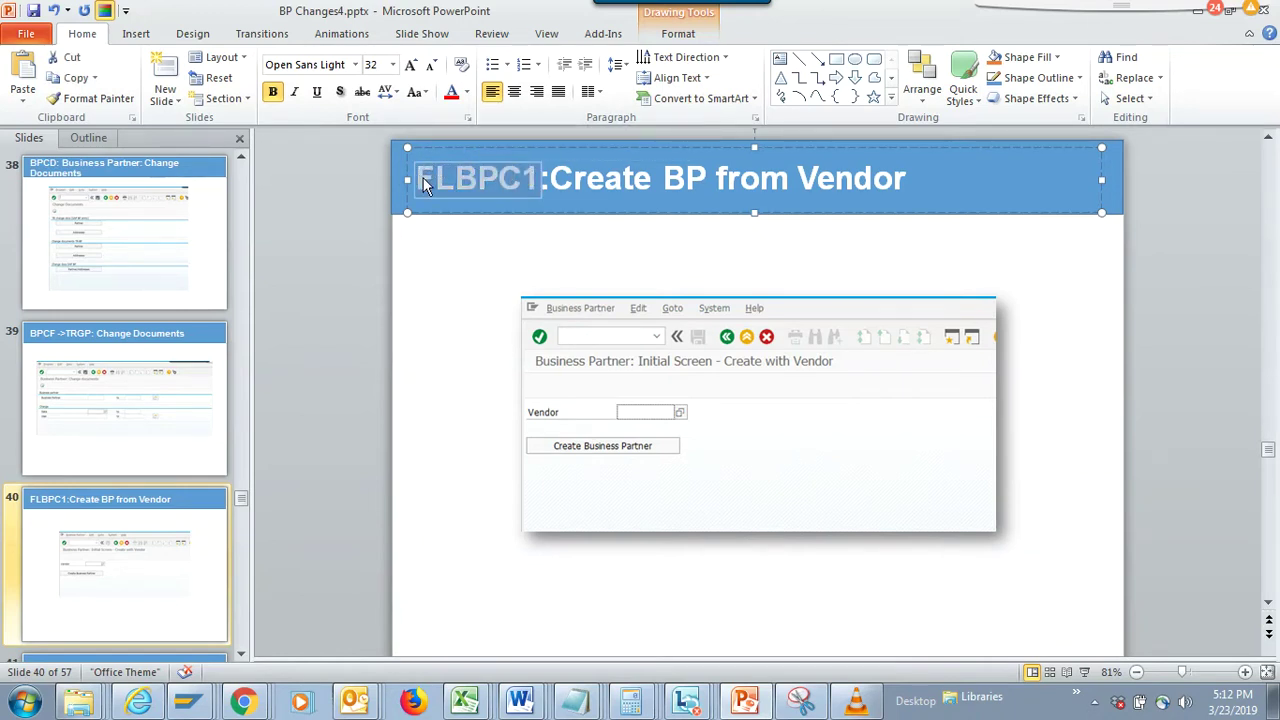
Switch back to SAP and start transaction /nFLBPC1
key("alt+Tab")
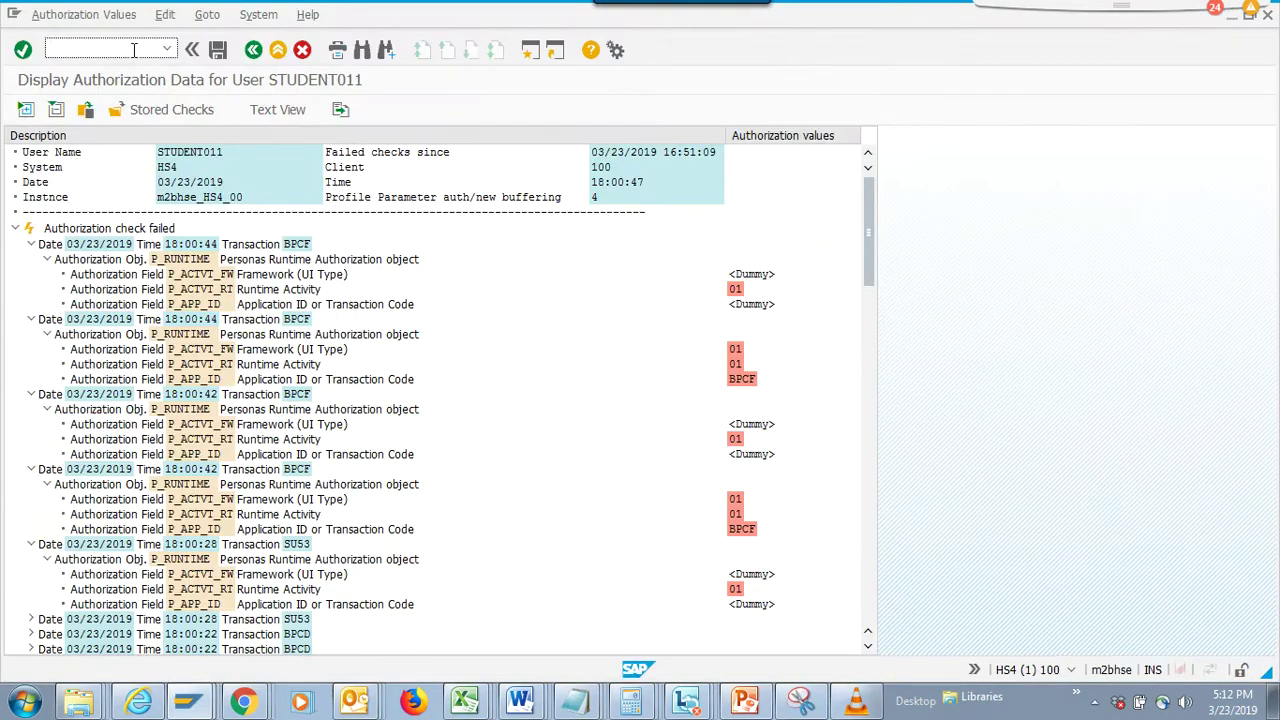
type("/n")
key("ctrl+v")
key("Return")
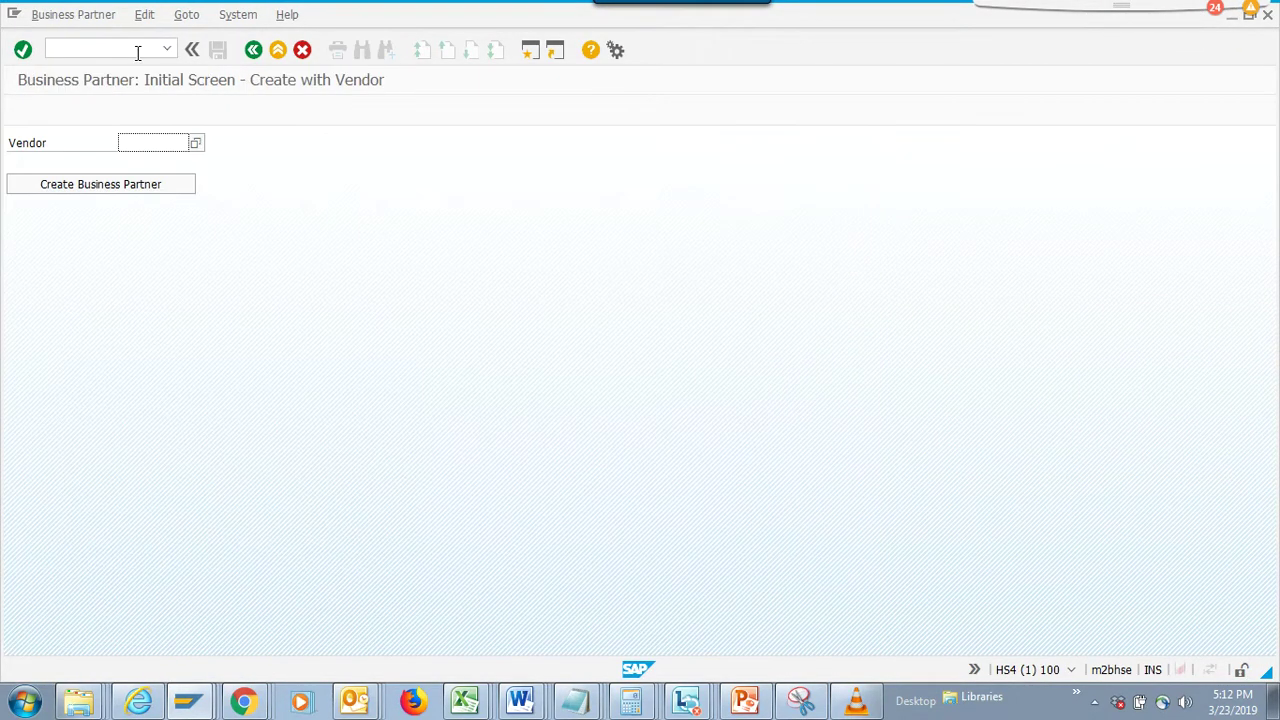
Try to create a business partner from vendor XYZ
left_click(155, 142)
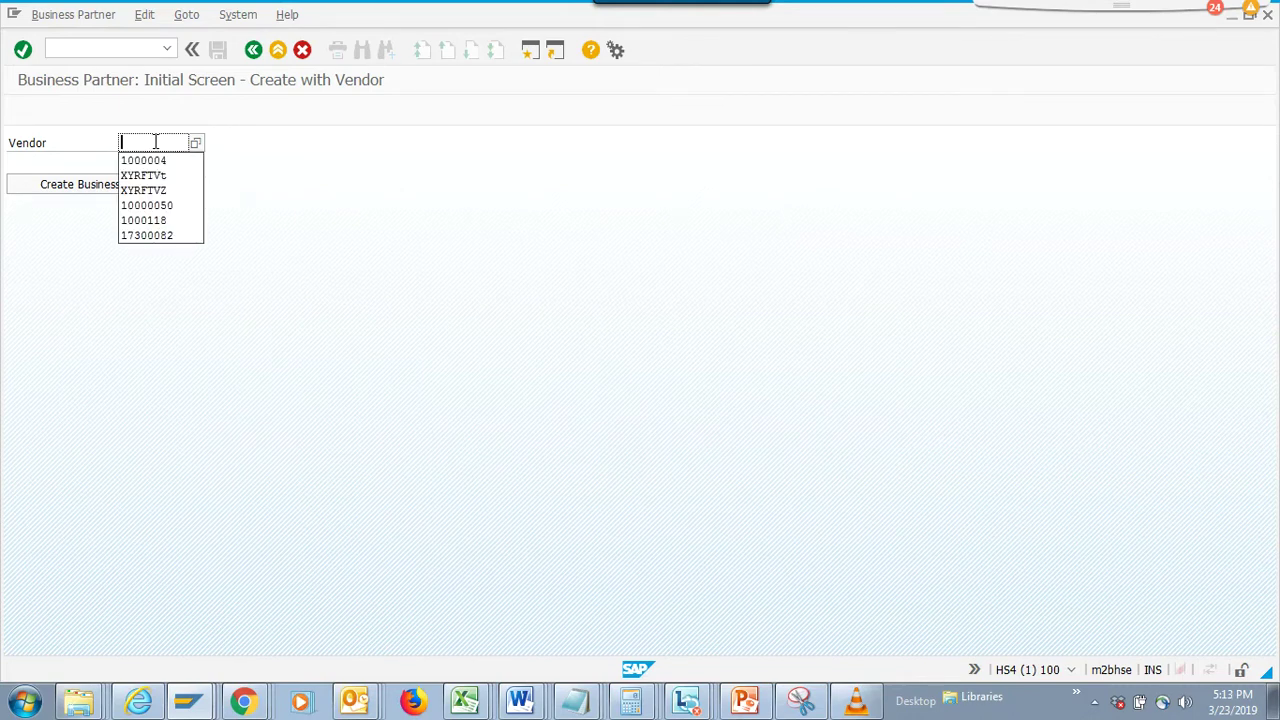
type("XYZ")
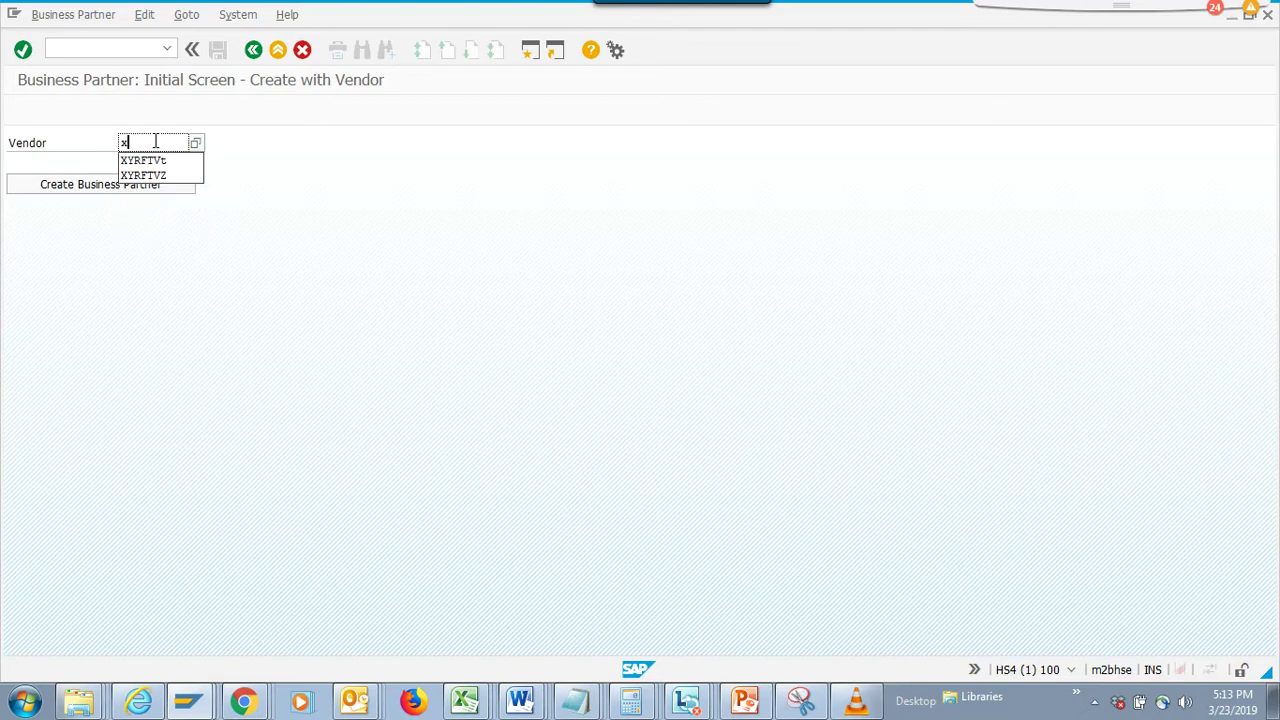
key("Return")
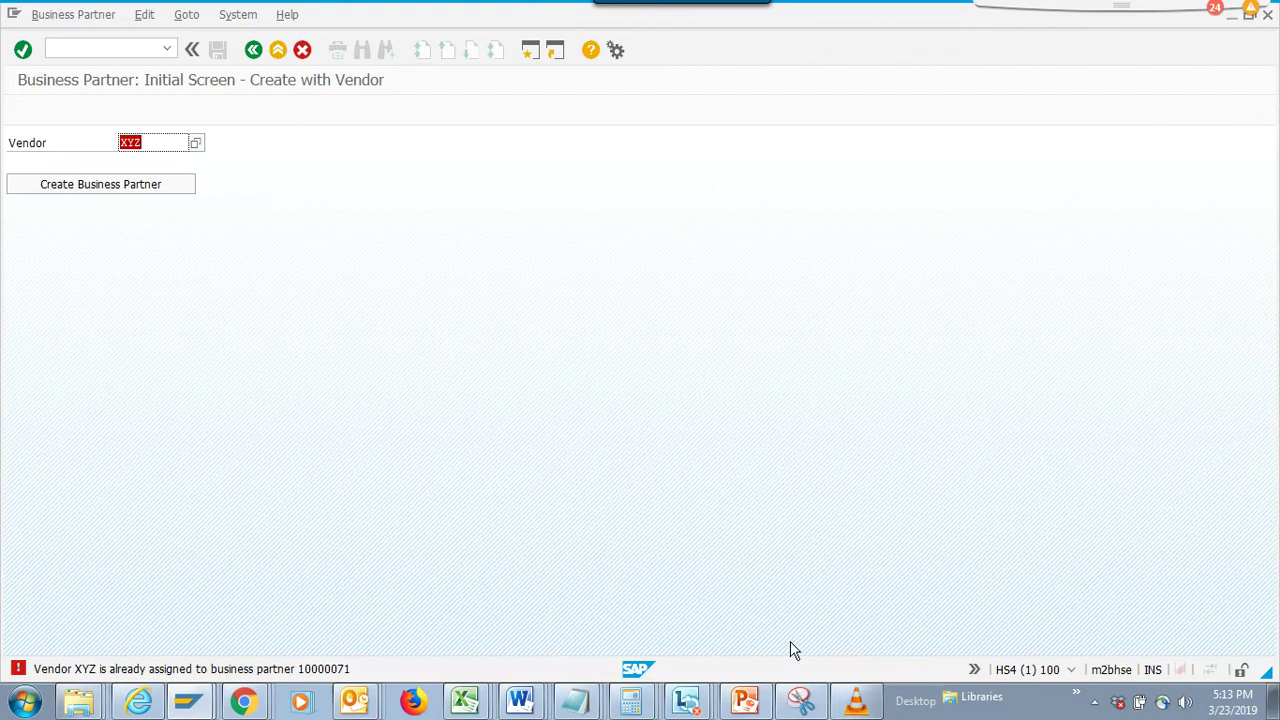
Switch to the PowerPoint presentation and show the Introduction slide on customers and vendors defined as business partners
left_click(750, 703)
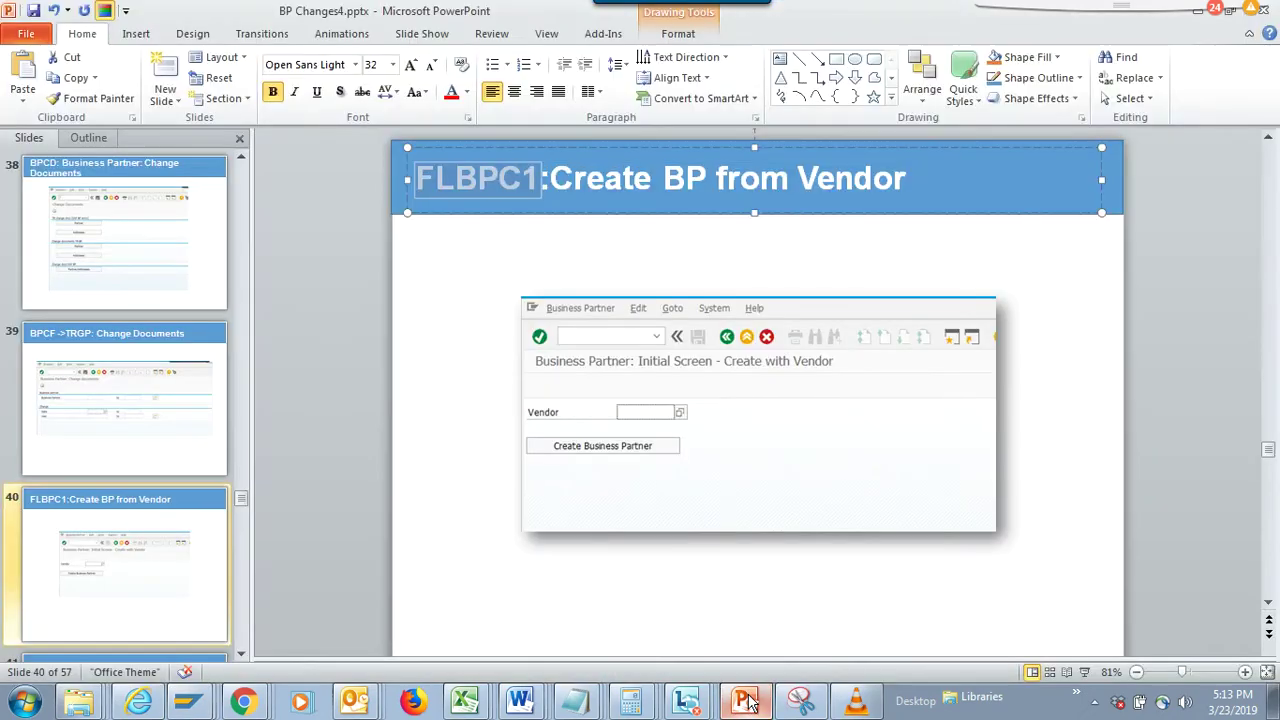
left_click_drag(241, 489, 251, 125)
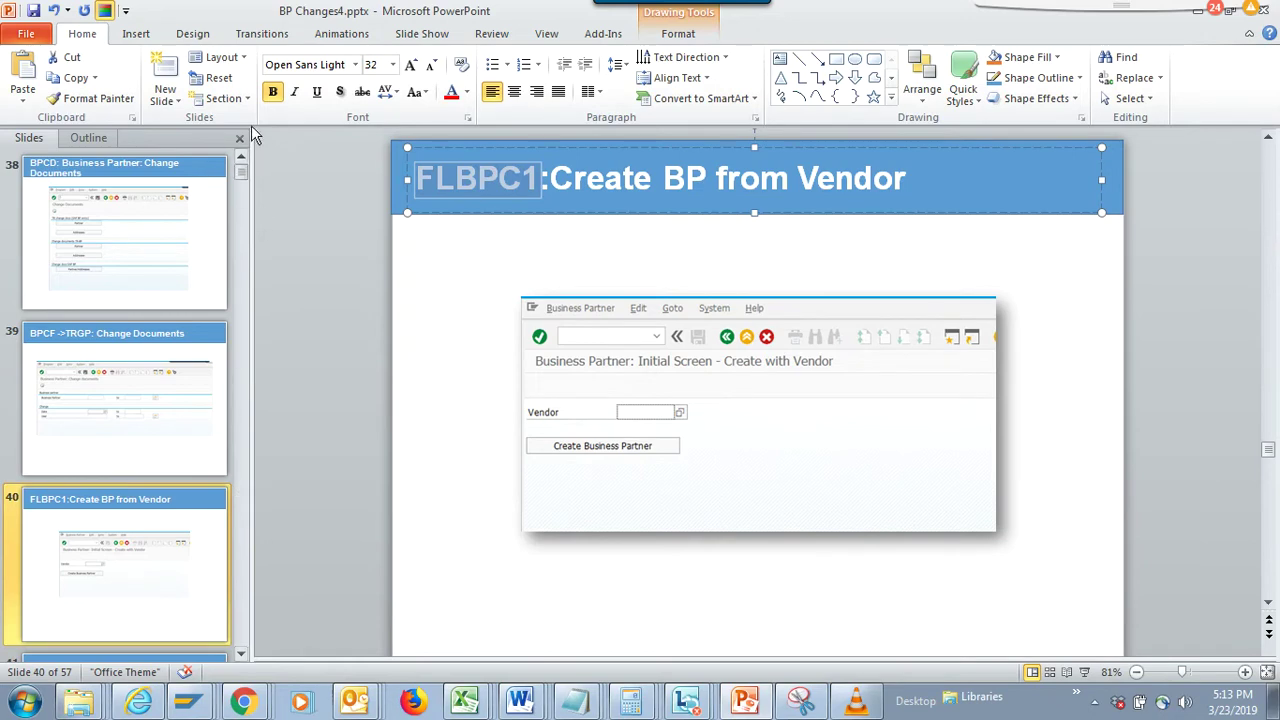
left_click(197, 608)
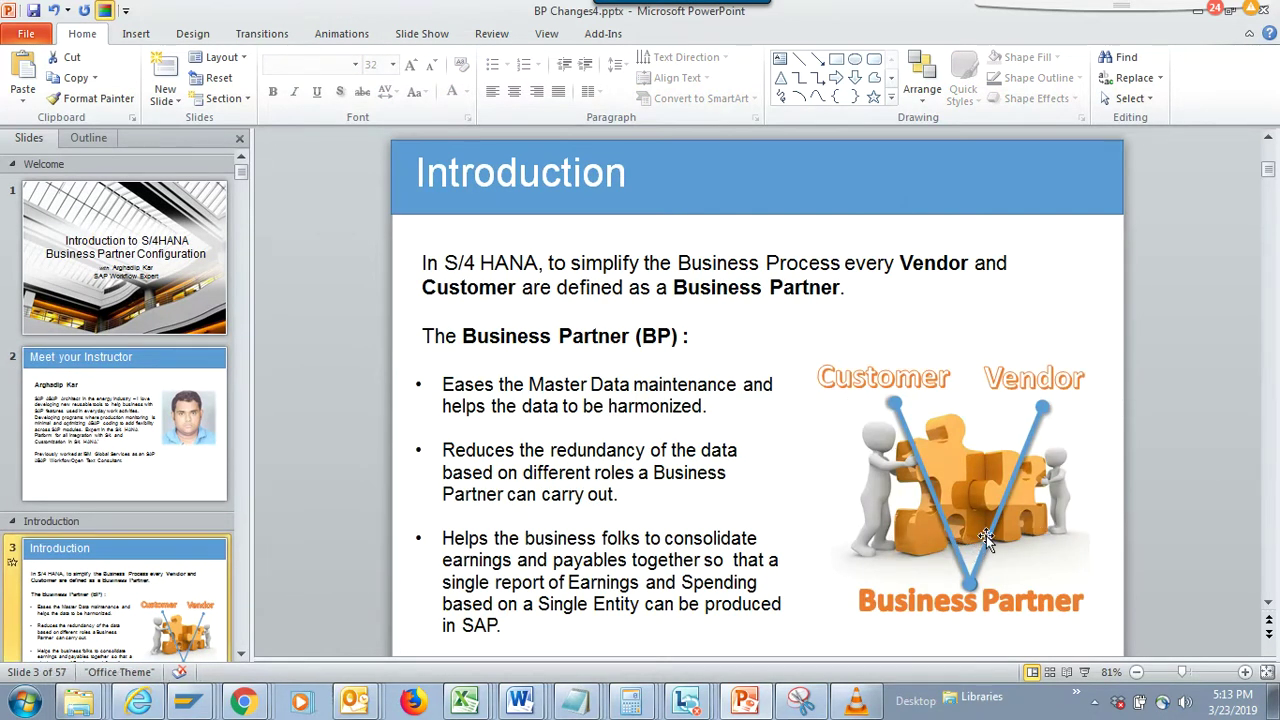
Move forward through the presentation to slide 41, FLBPC2:Link BP to Vendor
left_click(245, 360)
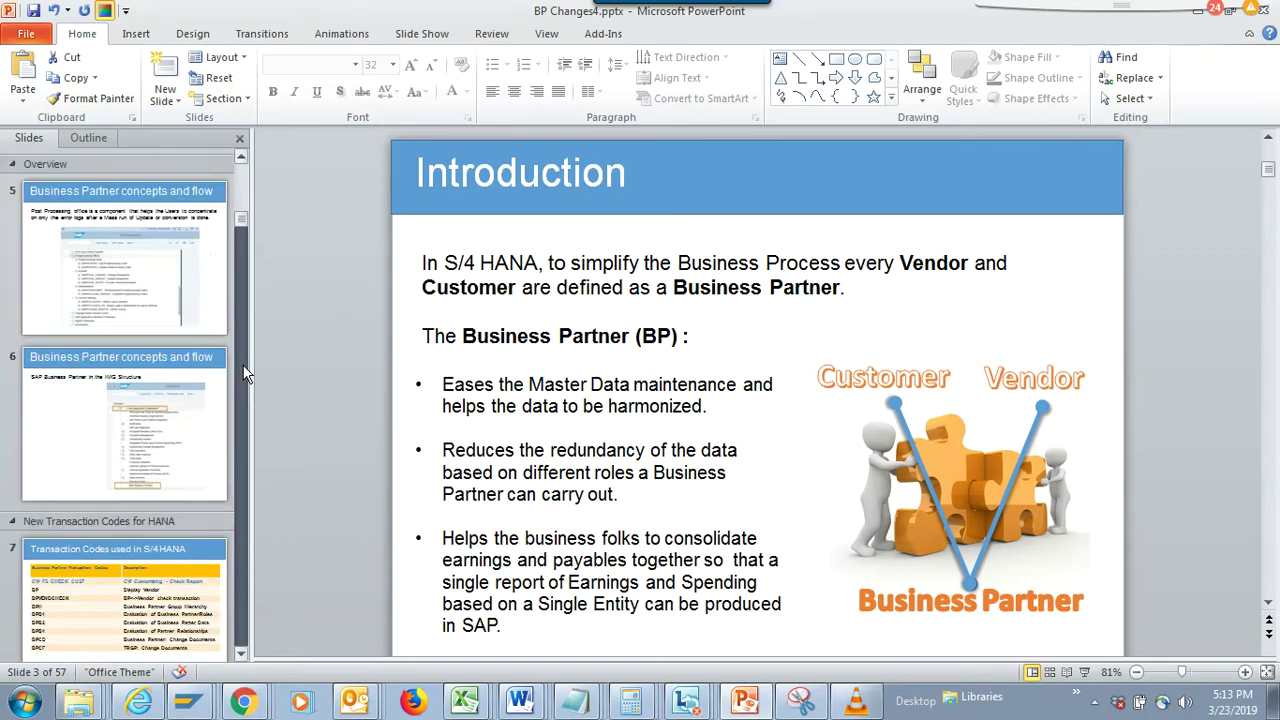
left_click(245, 372)
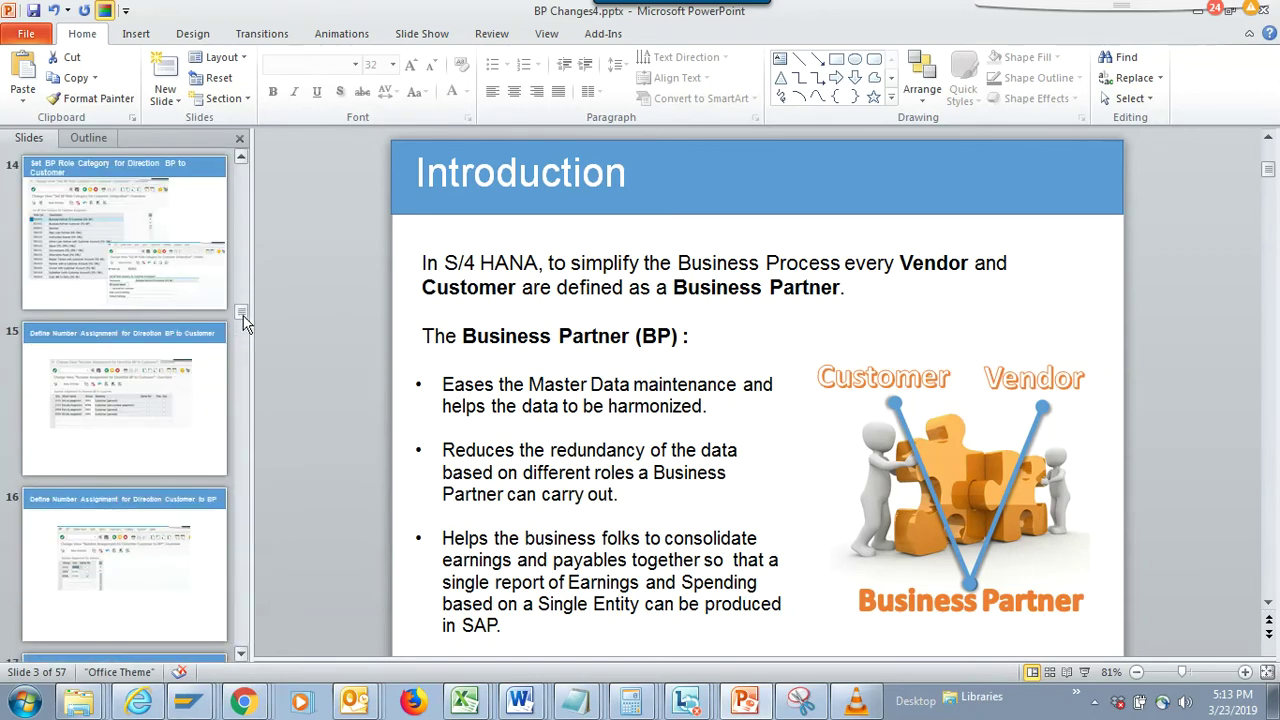
left_click_drag(247, 386, 251, 451)
left_click(165, 415)
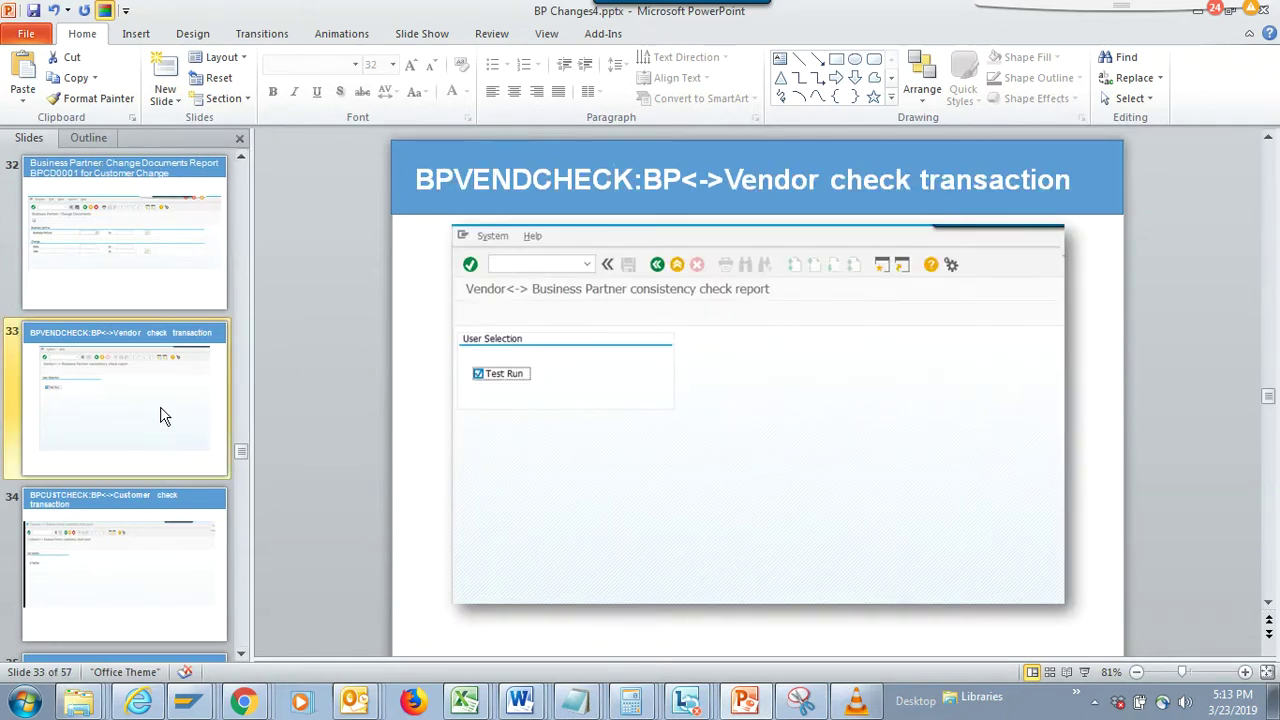
key("Down")
key("Down")
key("Down")
key("Down")
key("Down")
key("Down")
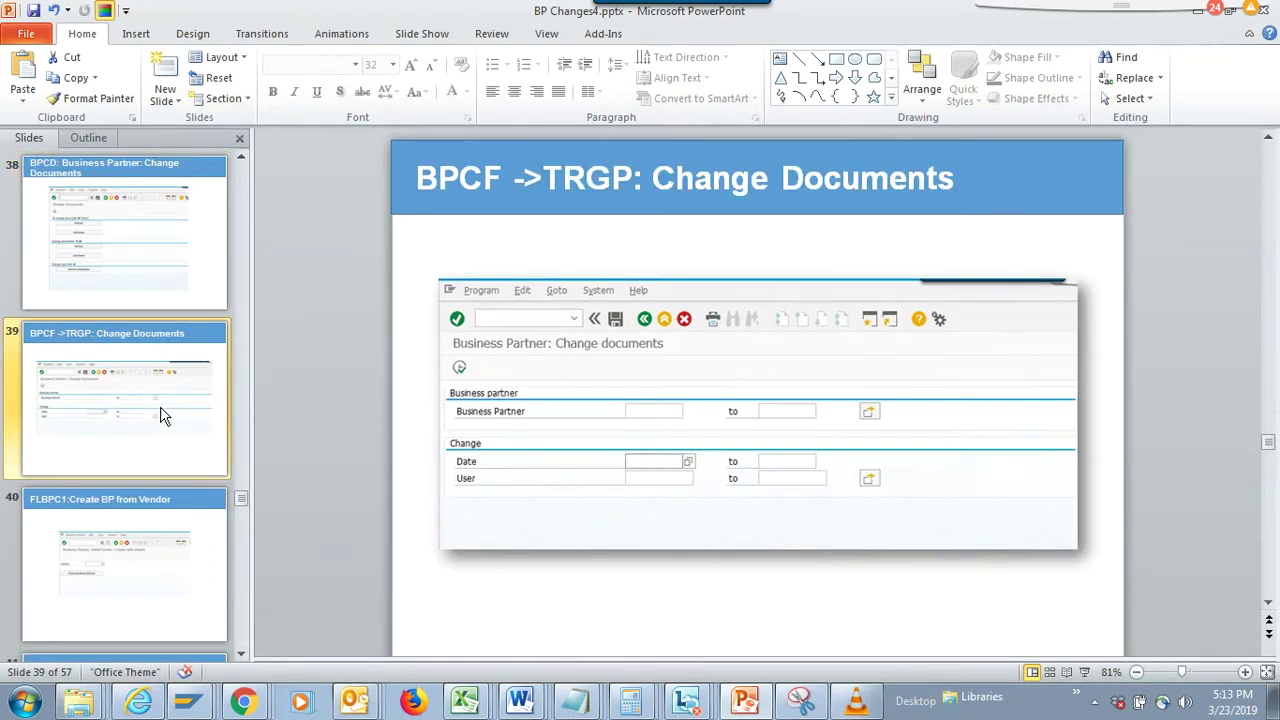
key("Down")
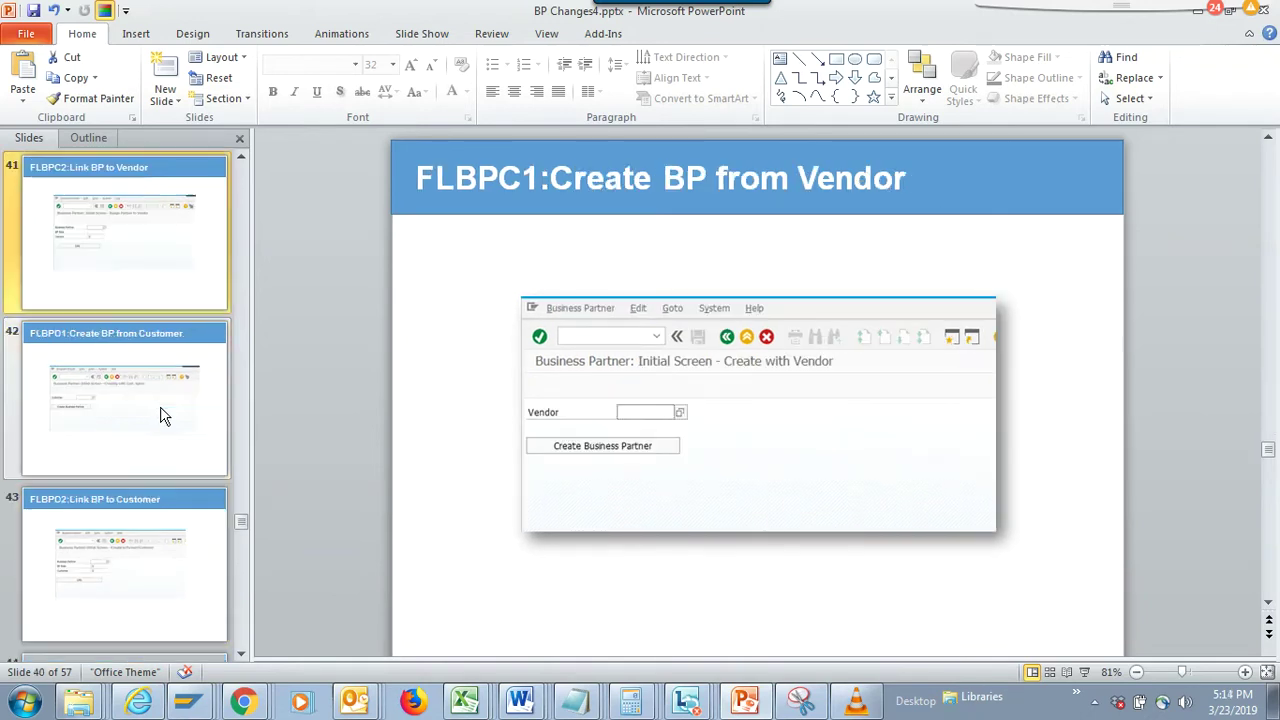
key("Down")
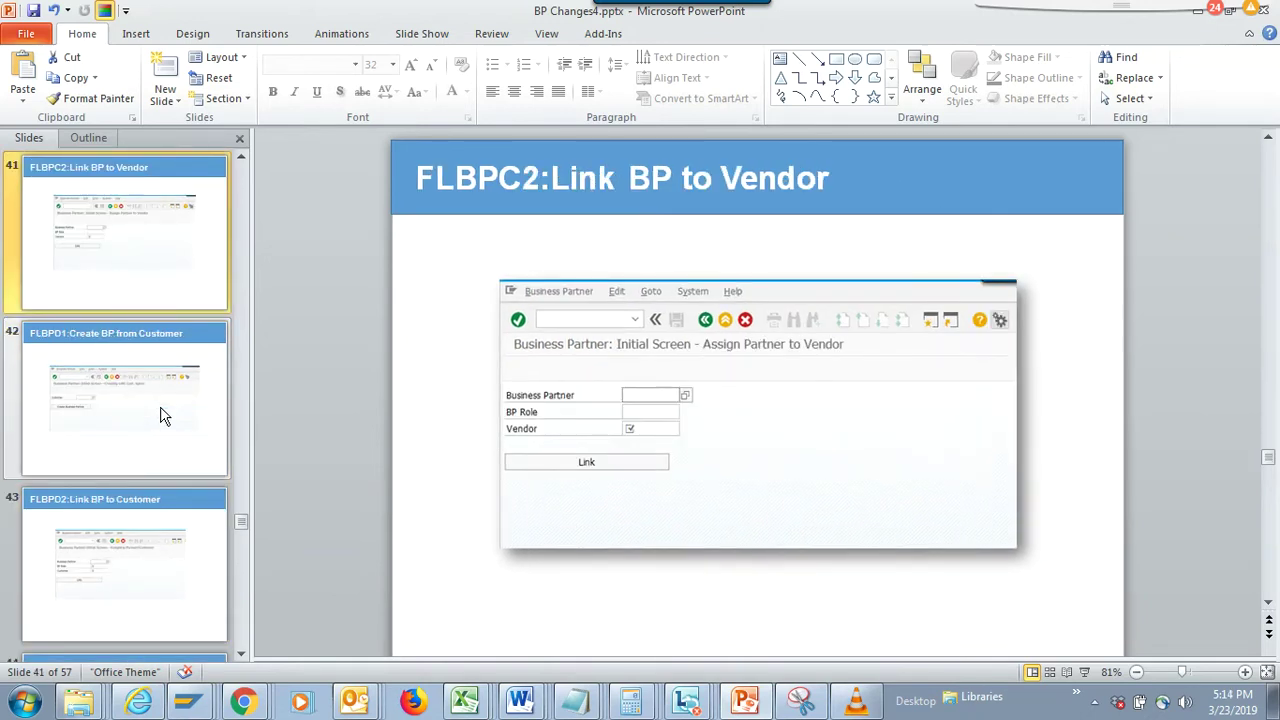
Select the transaction code FLBPC2 in the slide title
left_click(451, 198)
double_click(468, 180)
left_click(541, 180)
left_click_drag(541, 180, 421, 176)
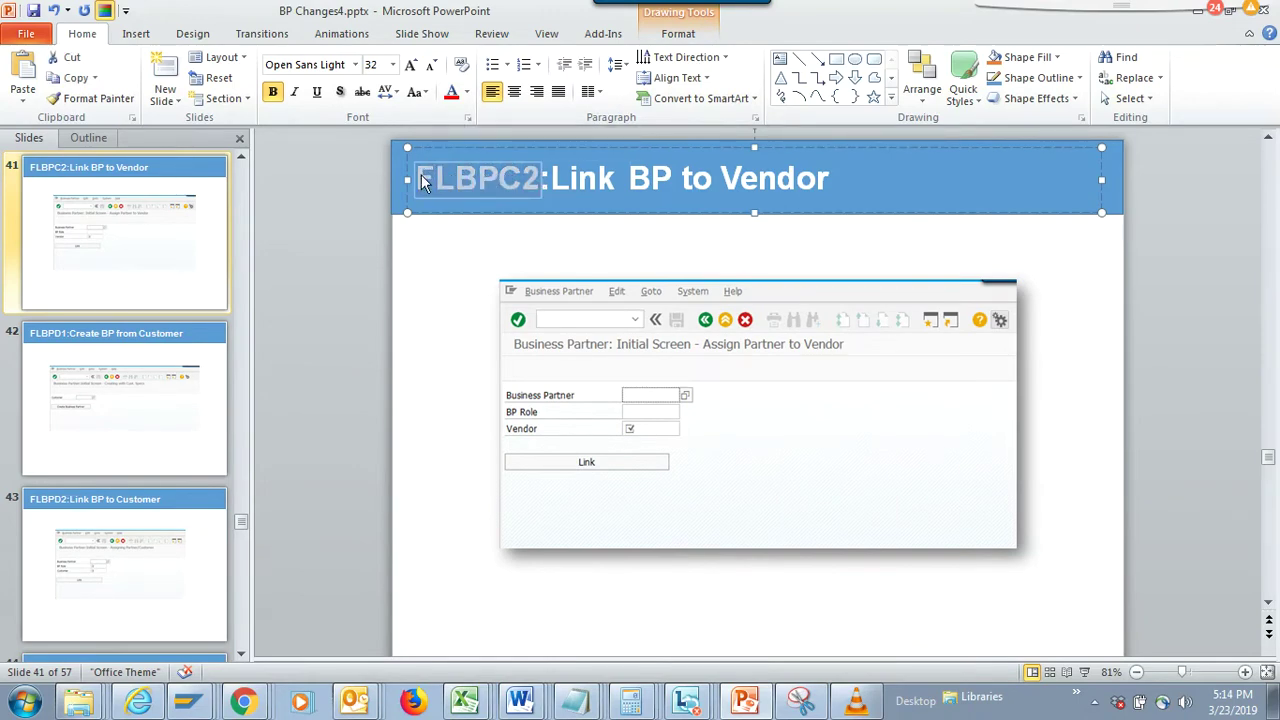
Switch back to SAP and start transaction /nFLBPC2
key("alt+Tab")
left_click(166, 48)
left_click(113, 60)
left_click(125, 50)
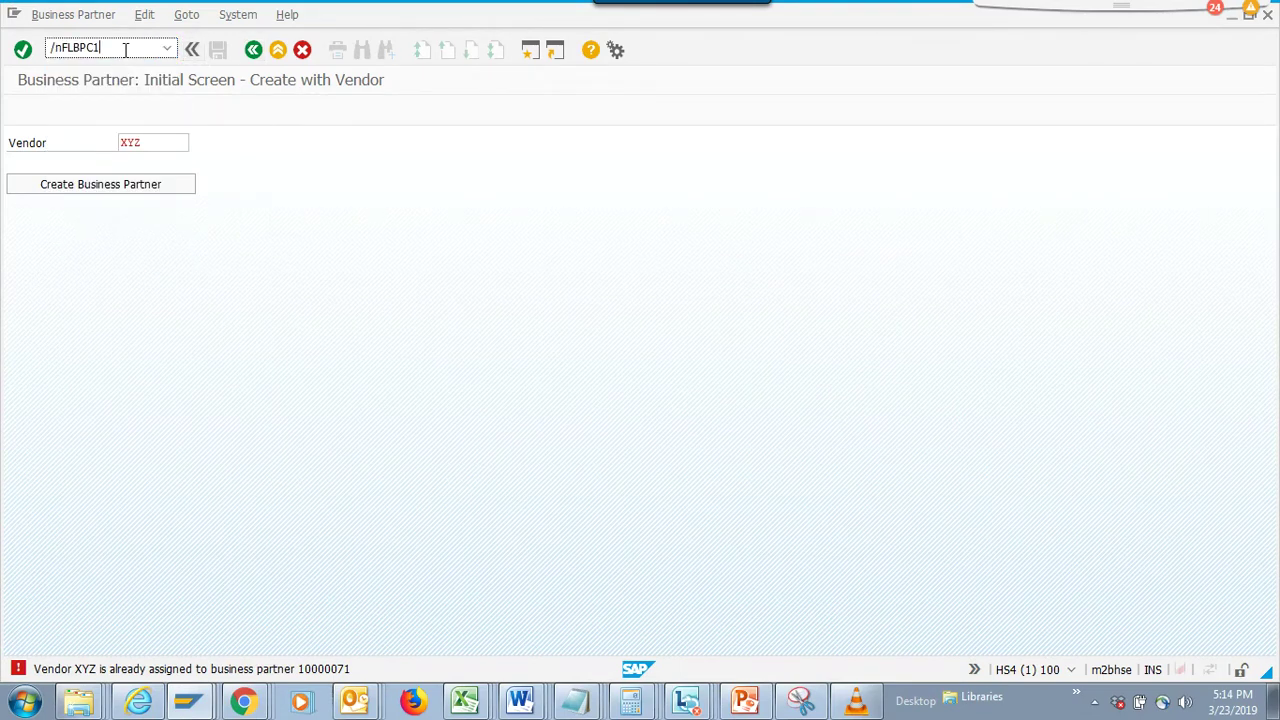
type("2")
key("Return")
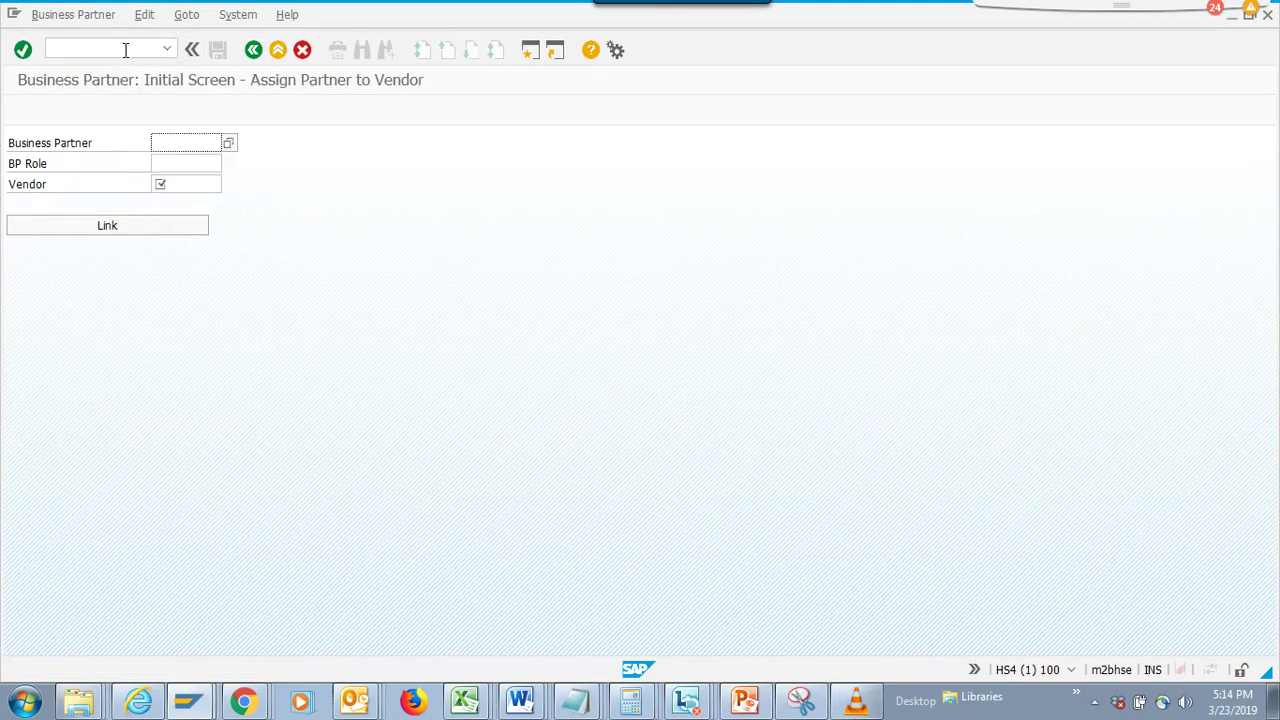
Enter vendor xyz, choose the first suggested business partner number, and try to submit the assignment
left_click(193, 184)
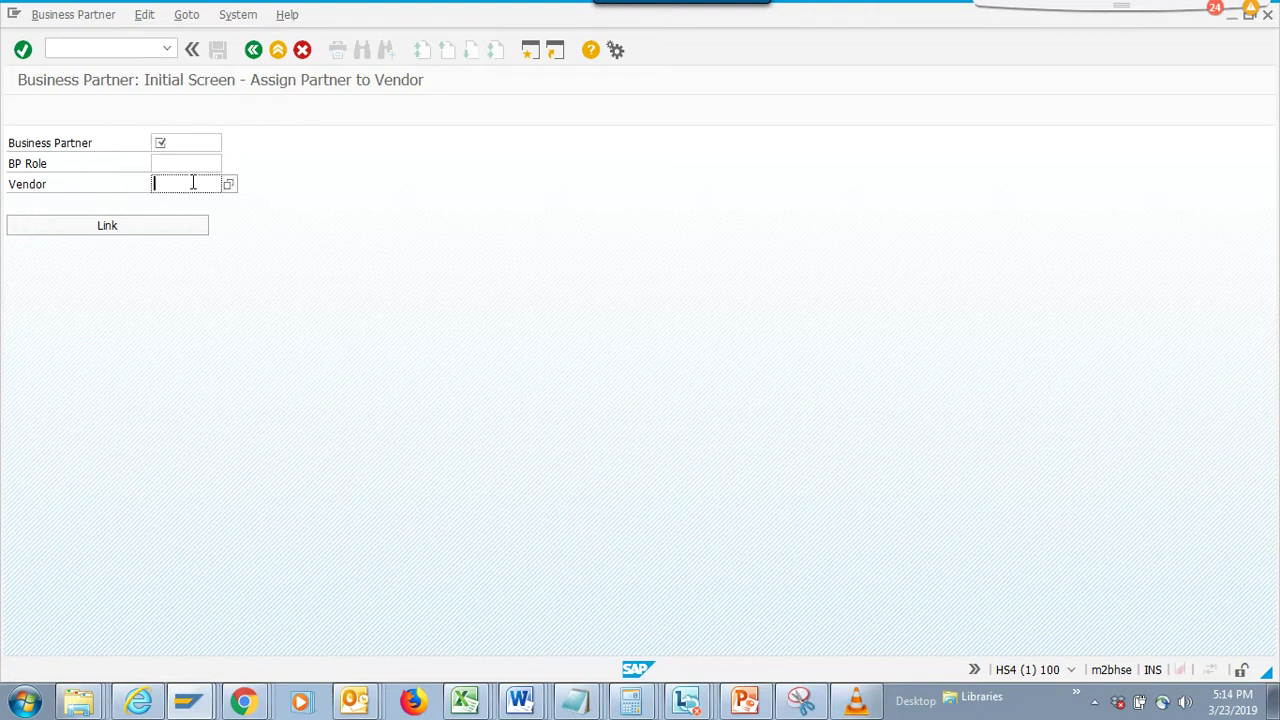
type("xyz")
left_click(169, 146)
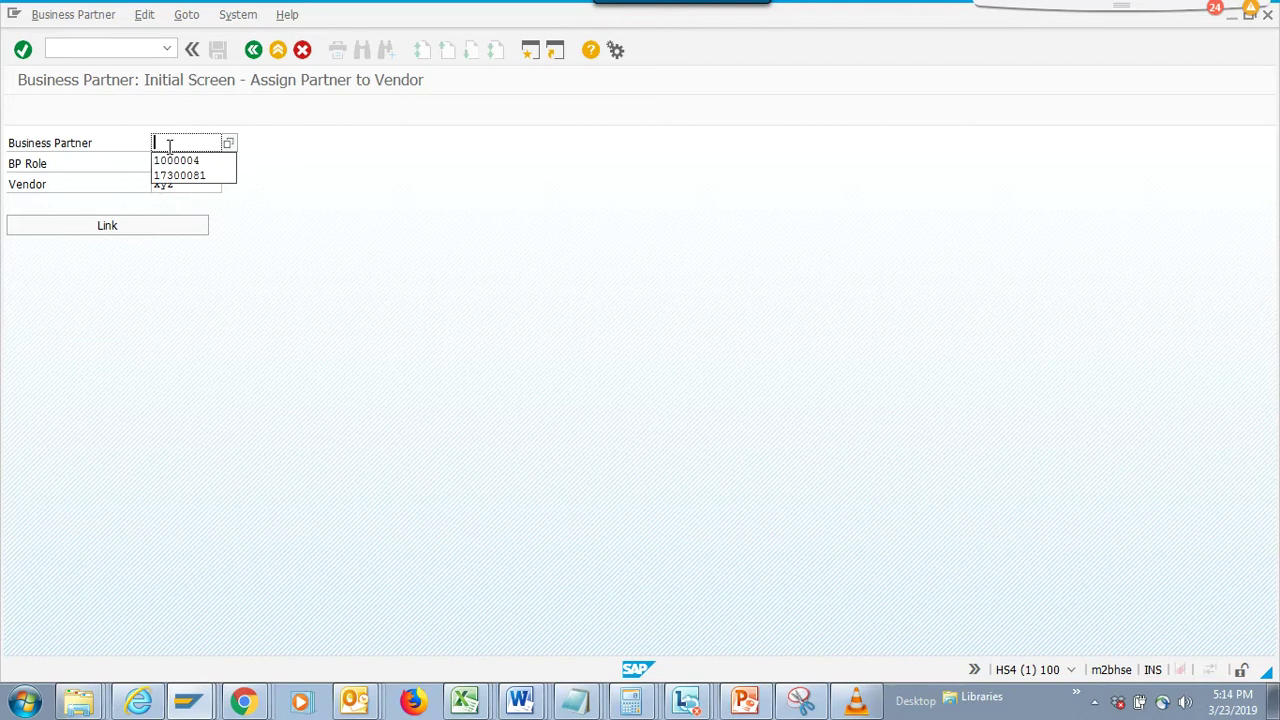
left_click(171, 160)
key("Return")
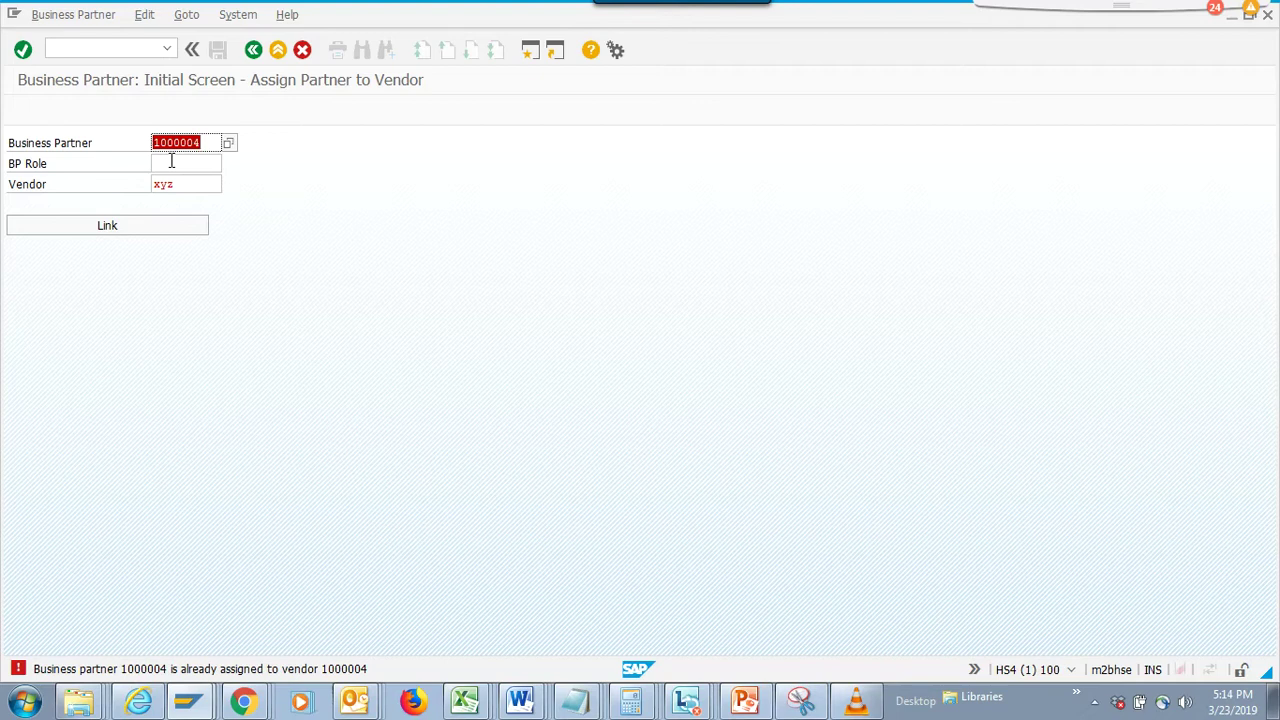
Look up the available BP Role values, and close the list without choosing a role
left_click(178, 163)
left_click(229, 163)
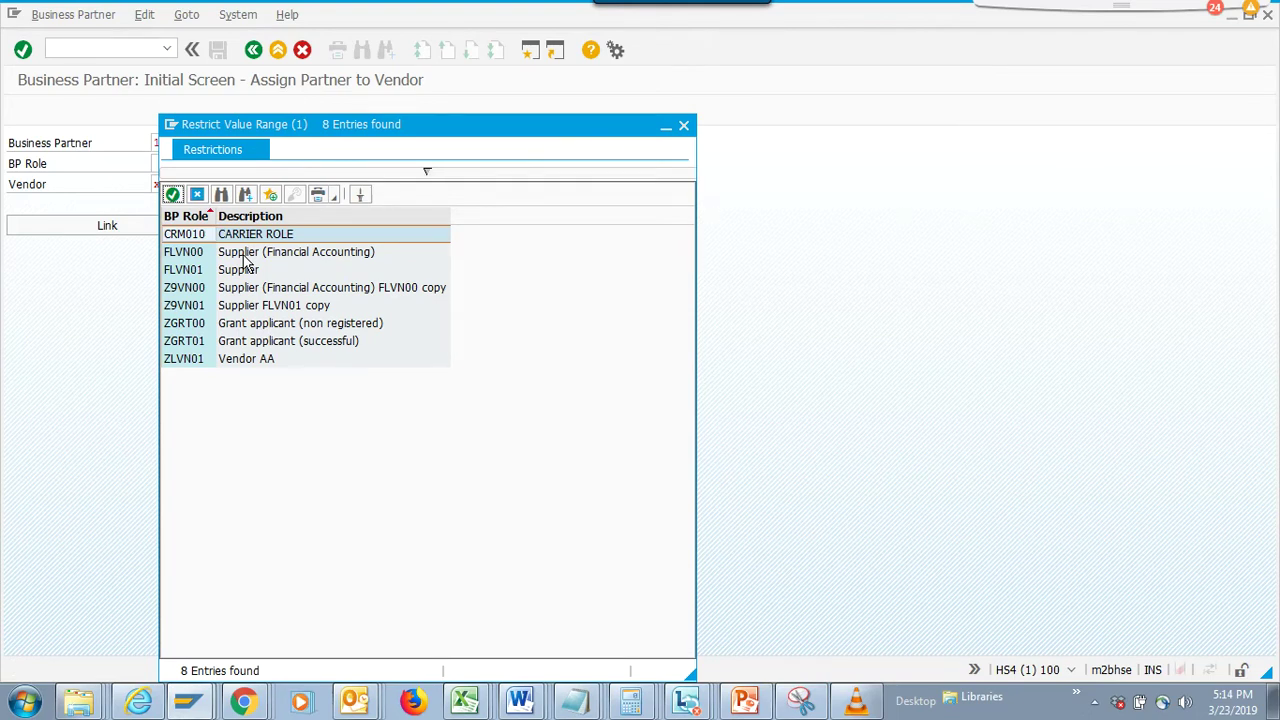
left_click(684, 126)
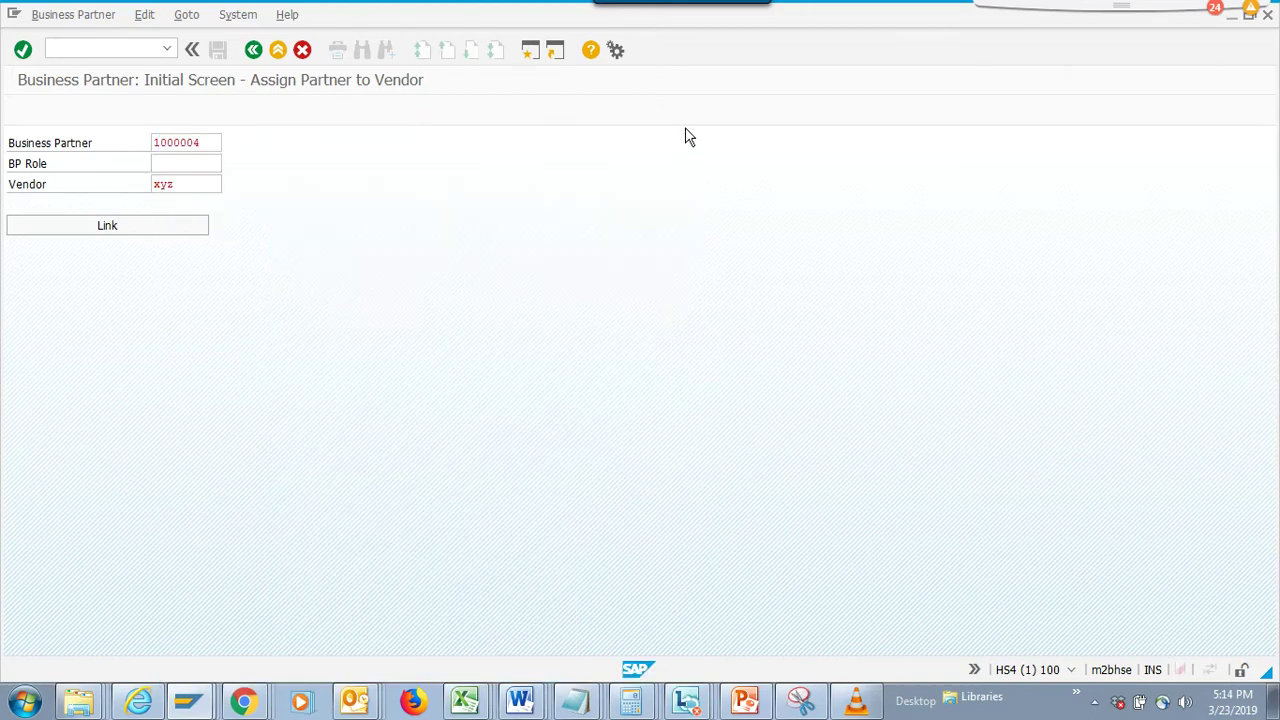
Switch to the PowerPoint presentation, advance to the FLBPD1:Create BP from Customer slide, and select the transaction code FLBPD1 in its title
key("alt+Tab")
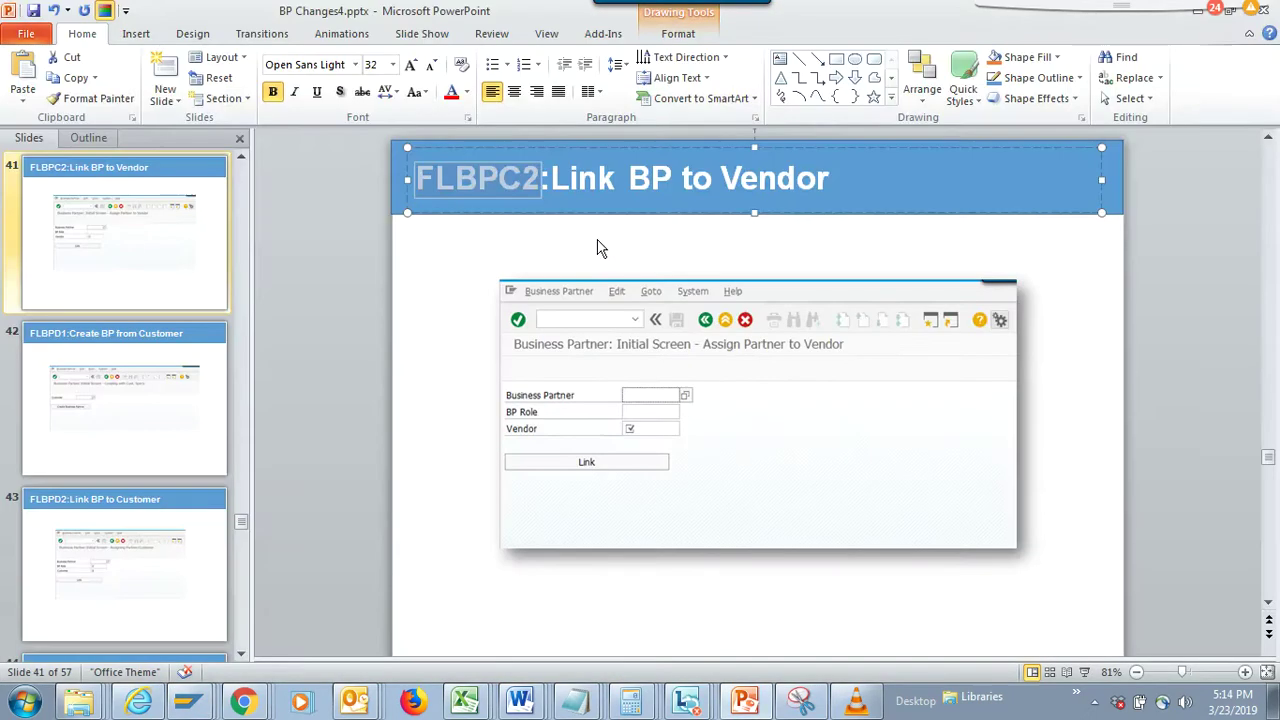
key("Page_Down")
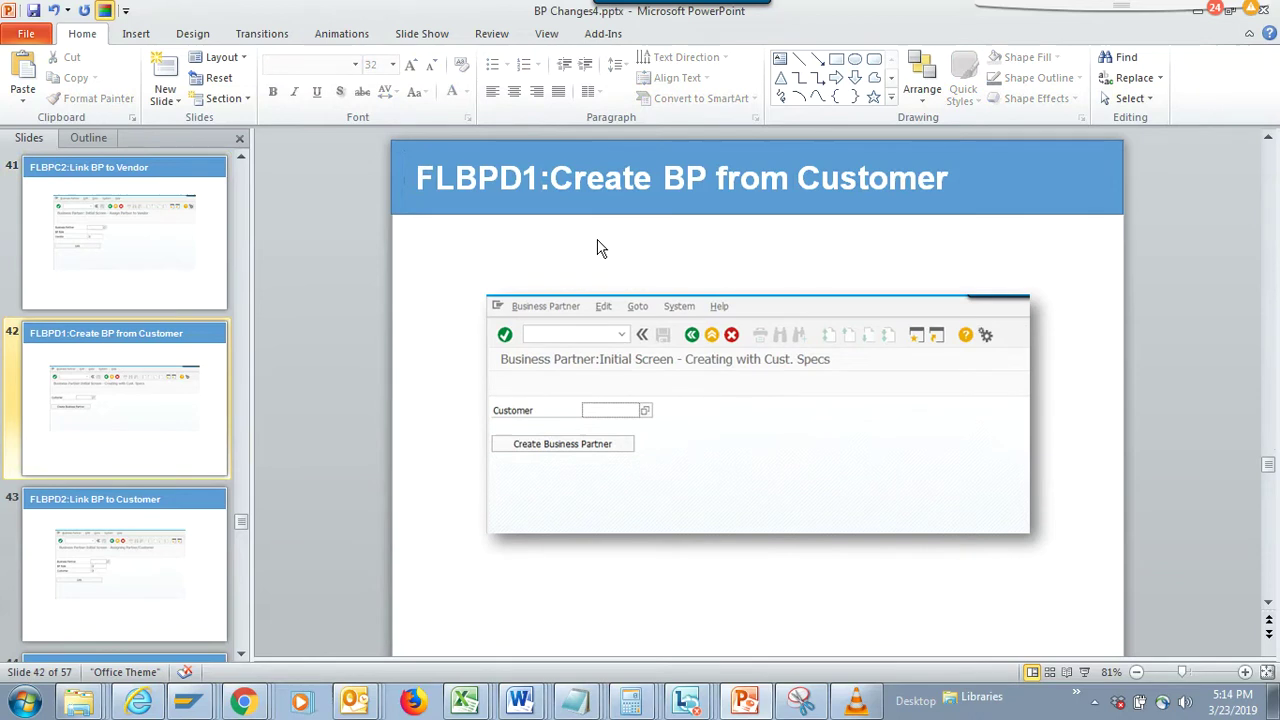
double_click(486, 172)
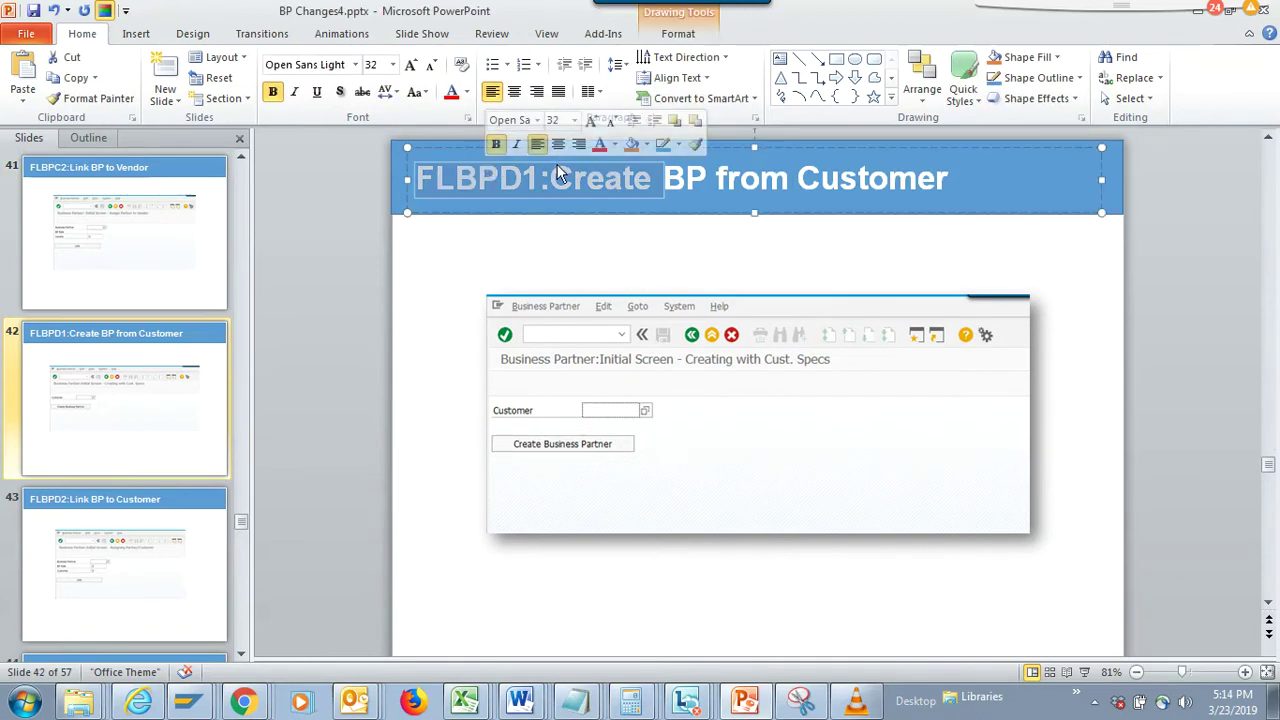
left_click(525, 176)
left_click_drag(533, 176, 455, 176)
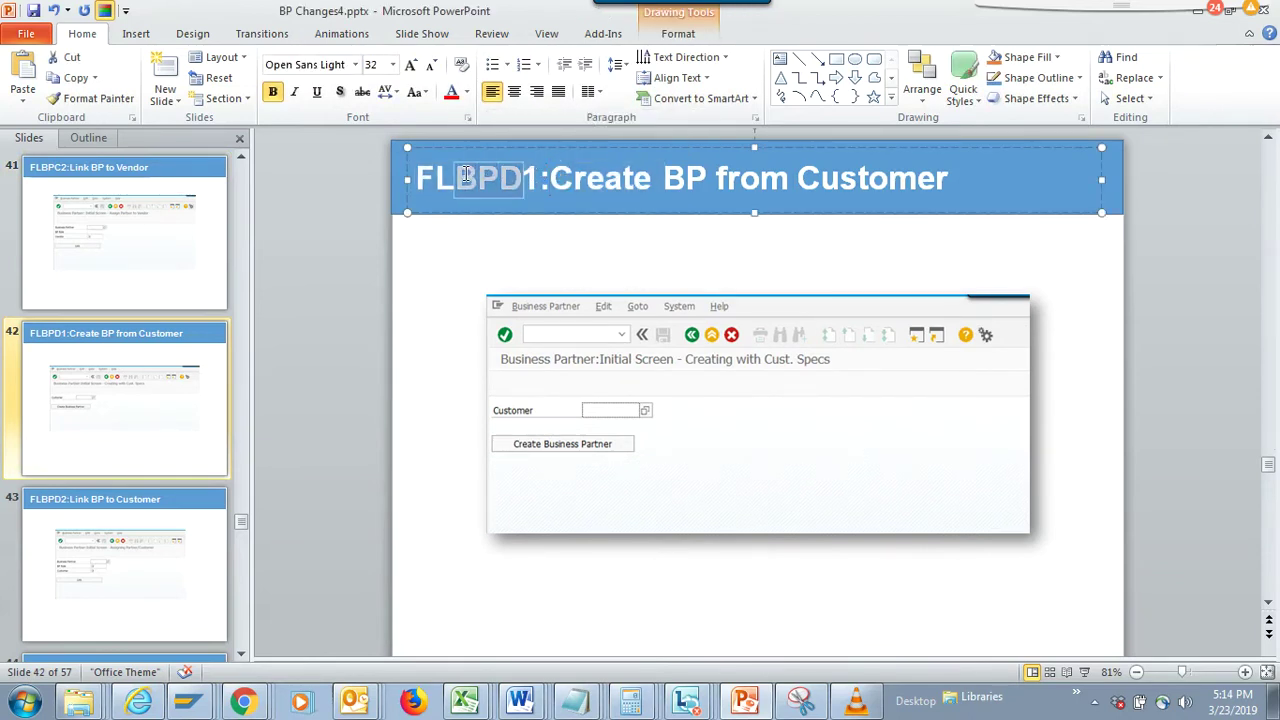
left_click(543, 180)
left_click_drag(543, 180, 419, 175)
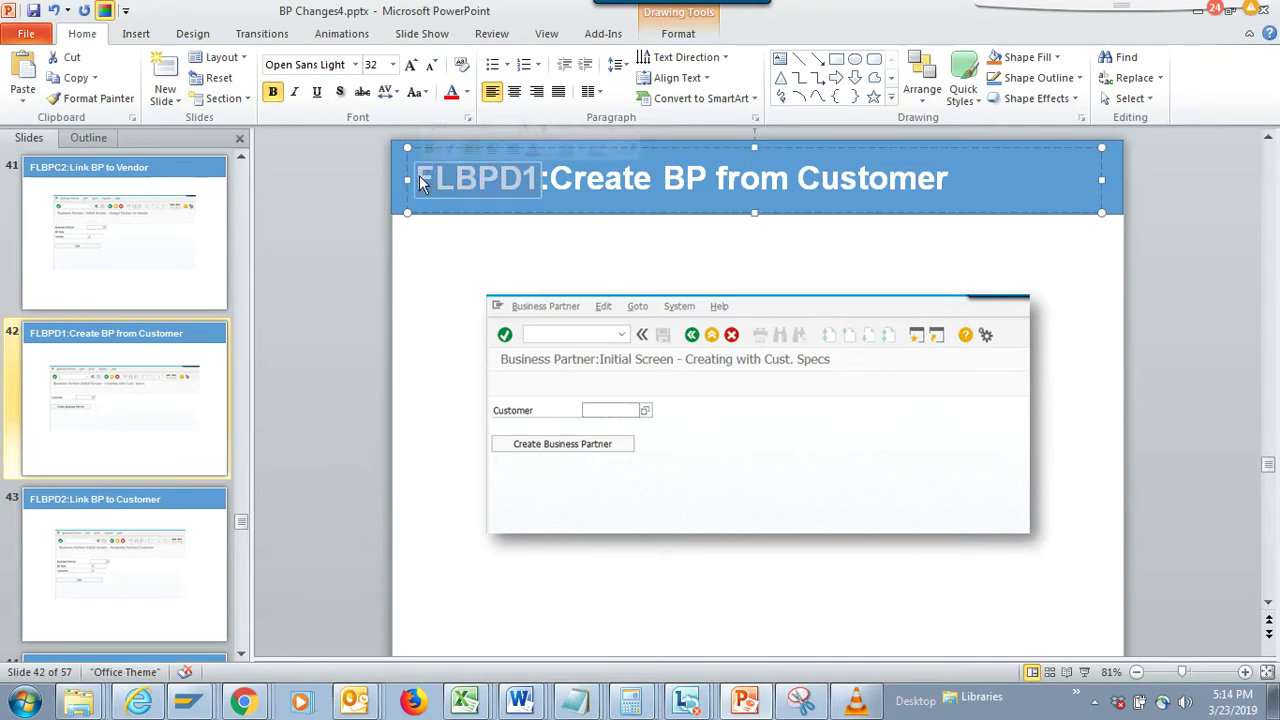
Switch back to SAP, start transaction /nFLBPD1, and show the entry suggestions for the Customer field
key("alt+Tab")
left_click(105, 52)
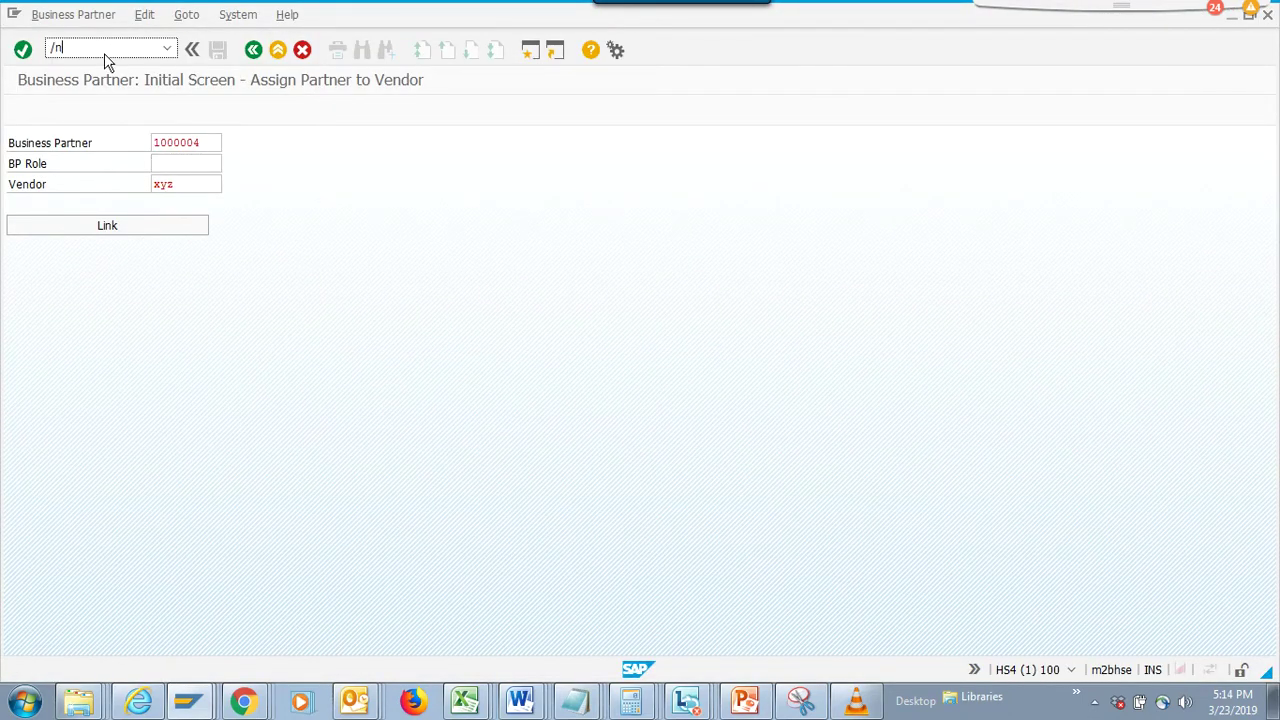
key("Return")
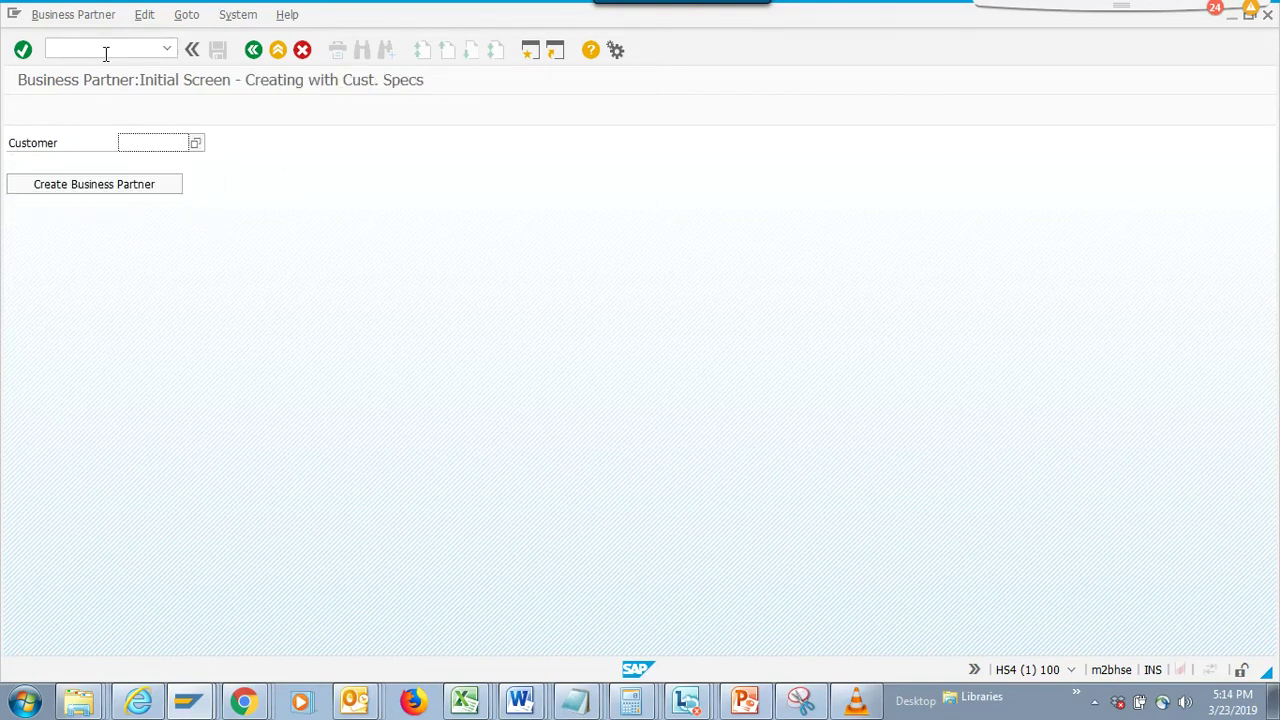
key("BackSpace")
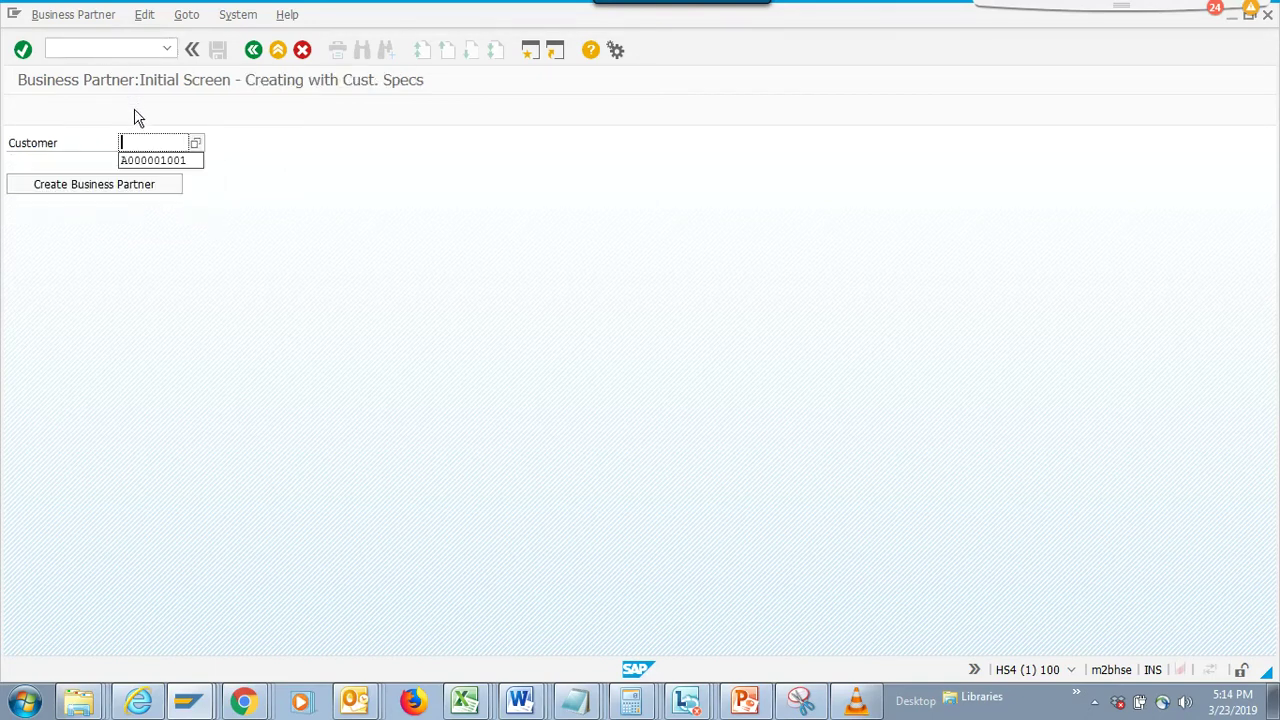
Choose the suggested customer number and try to create a business partner from it
left_click(140, 161)
left_click(136, 184)
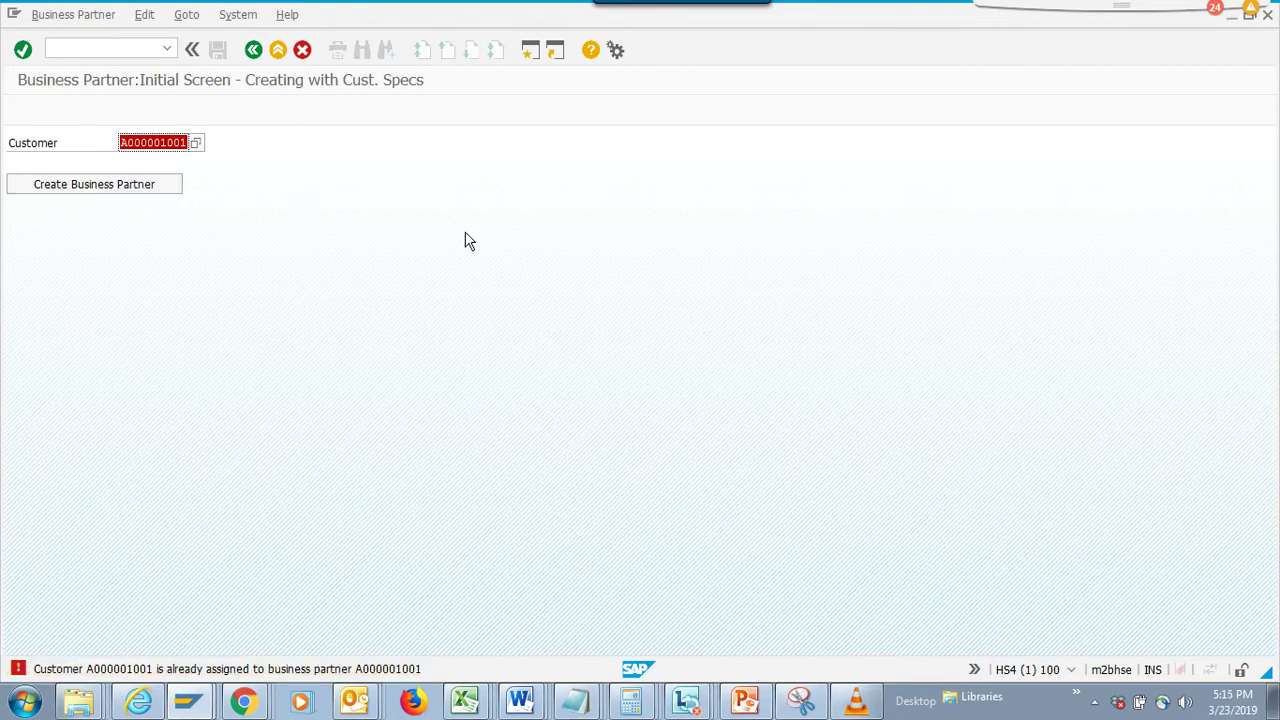
Switch to the PowerPoint presentation, advance to the FLBPD2:Link BP to Customer slide, and copy the transaction code FLBPD2 from its title
key("alt+Tab")
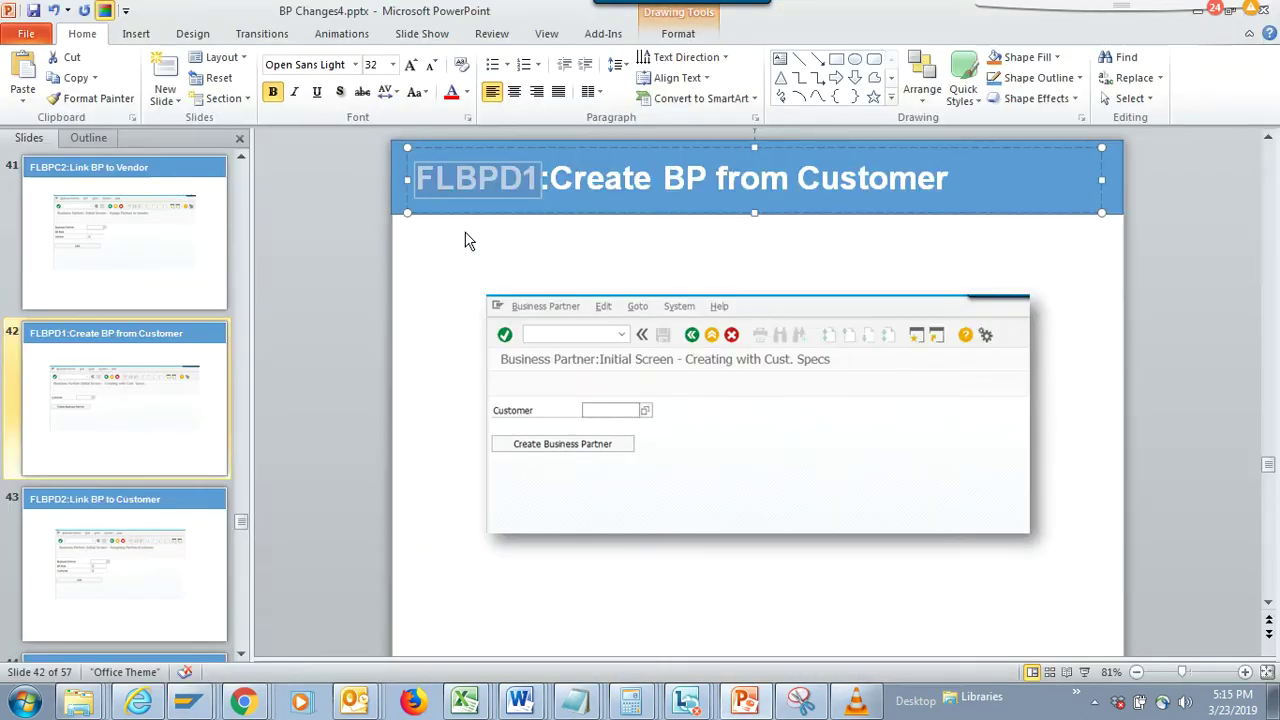
scroll(465, 240, "down", 2)
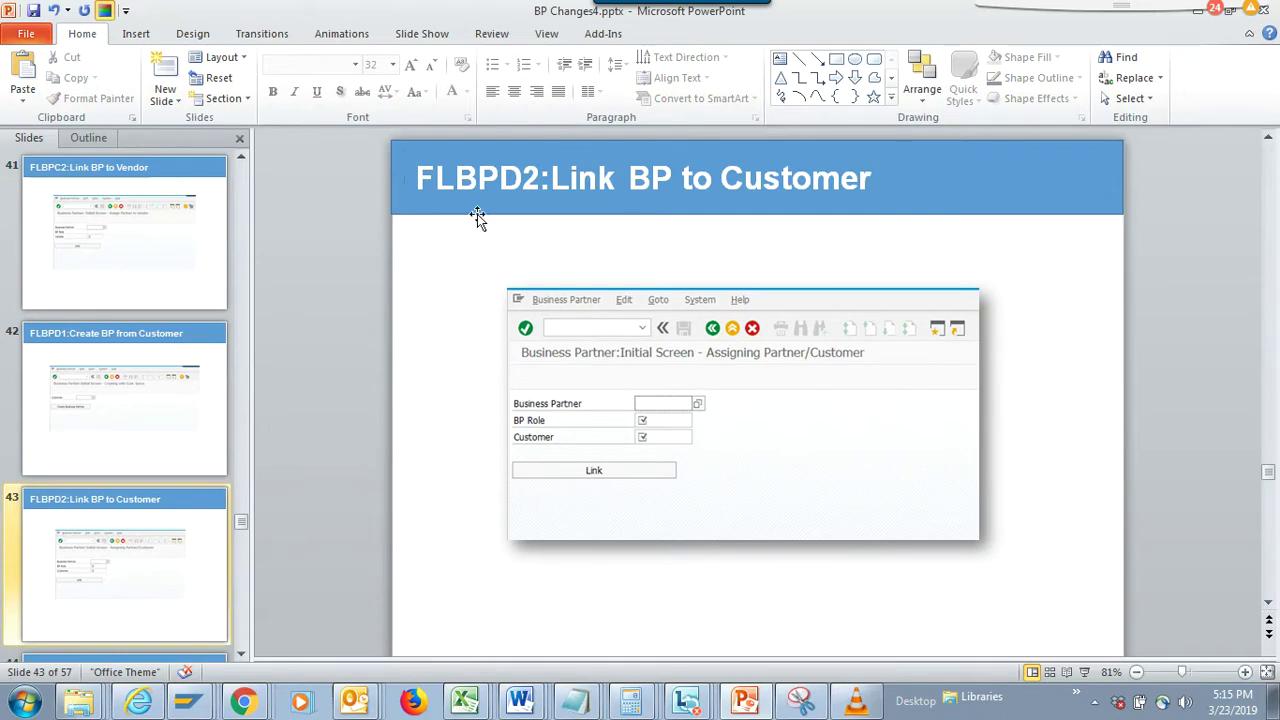
left_click(538, 180)
left_click_drag(538, 180, 424, 177)
key("ctrl+c")
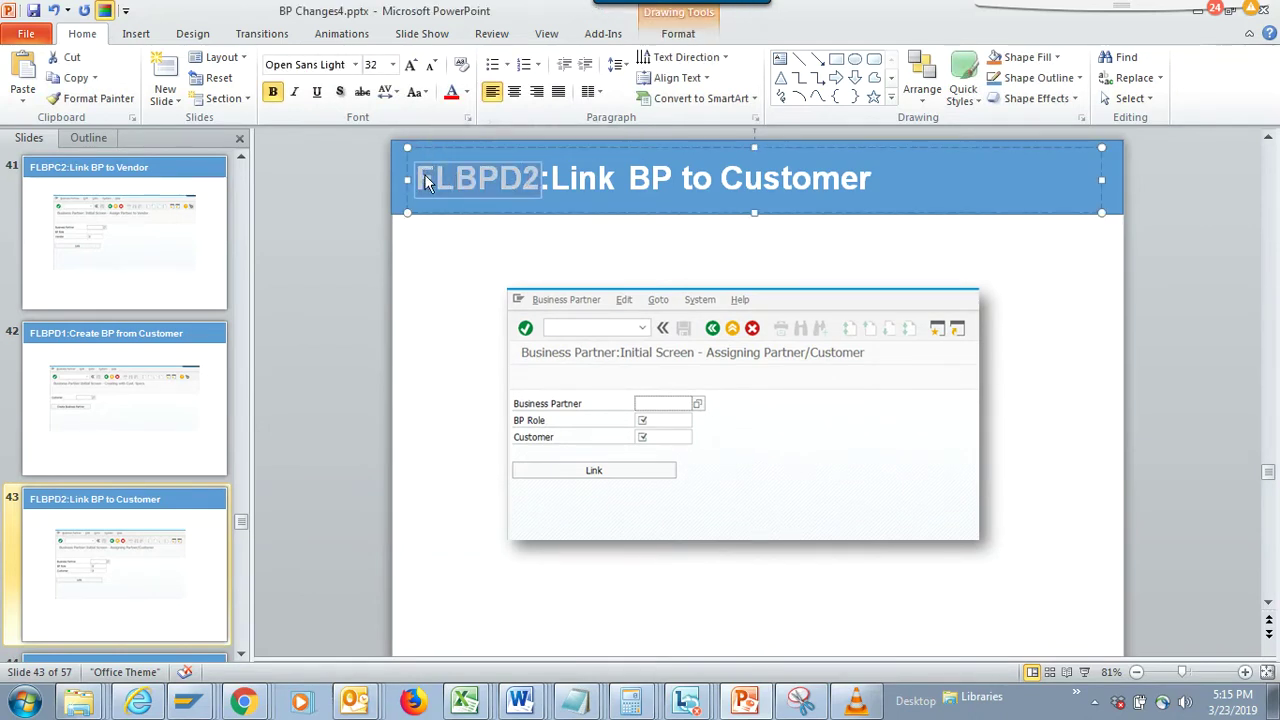
Switch back to SAP and start transaction /nFLBPD2
key("alt+Tab")
left_click(93, 50)
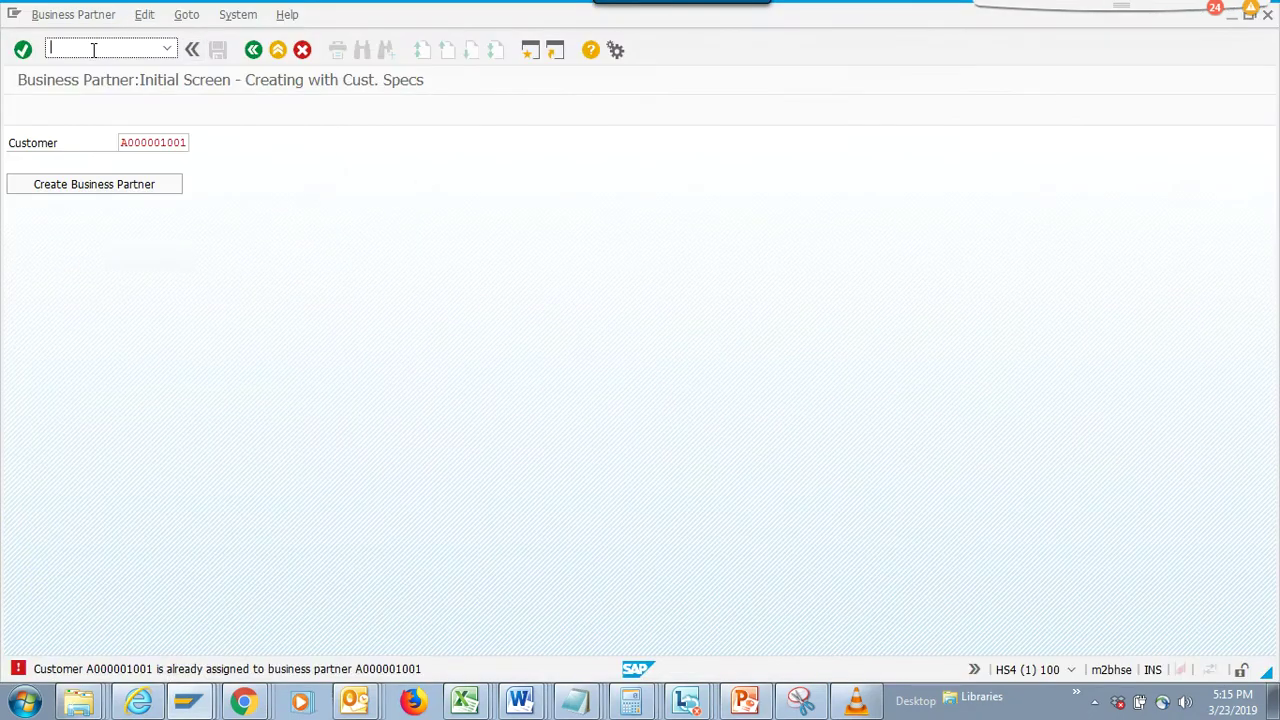
type("/n")
key("ctrl+v")
key("Return")
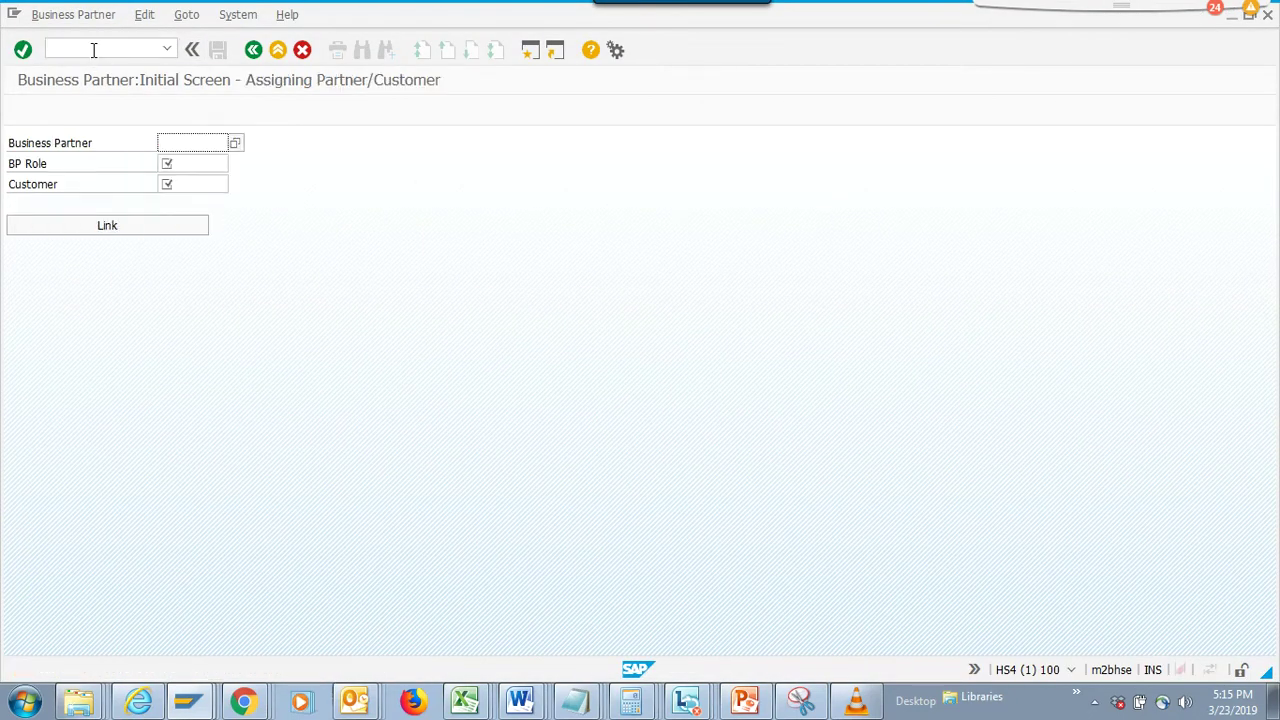
Choose the first suggested business partner number and the suggested customer number, and try to link them
left_click(183, 142)
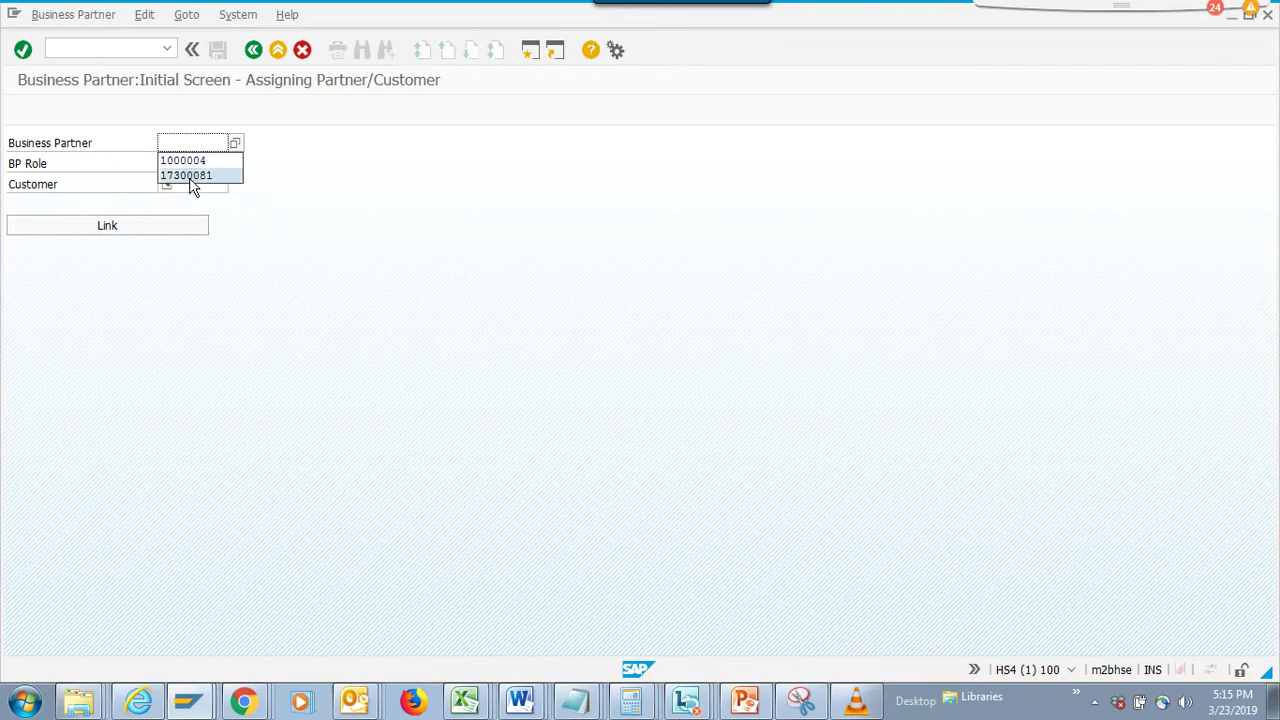
left_click(198, 162)
left_click(198, 185)
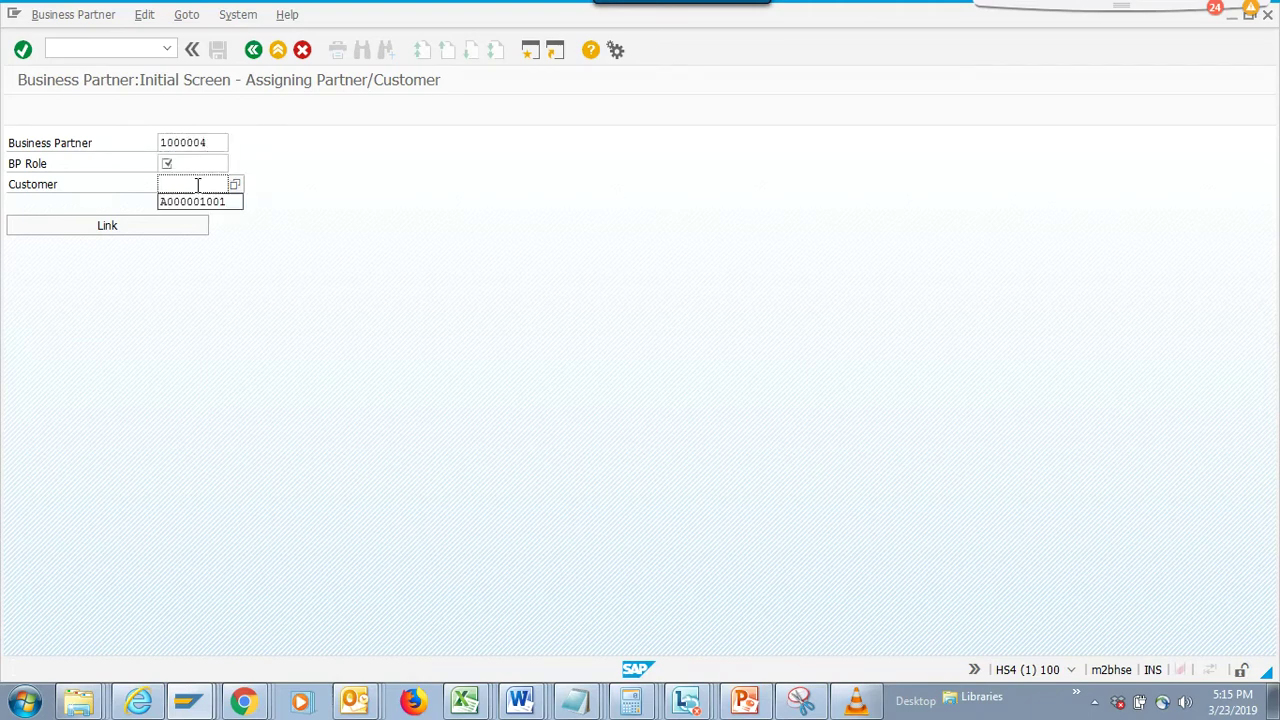
left_click(192, 201)
left_click(183, 225)
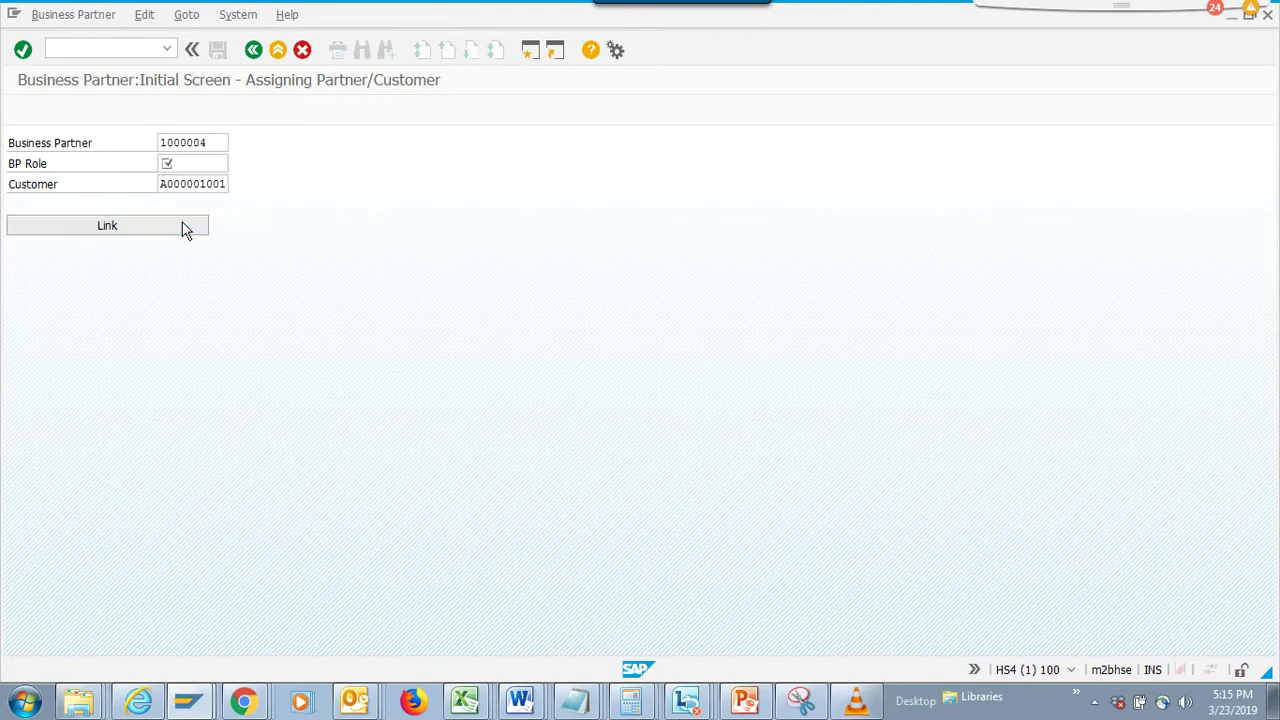
Choose FLCU01 from the available BP Role values and submit the assignment
key("F4")
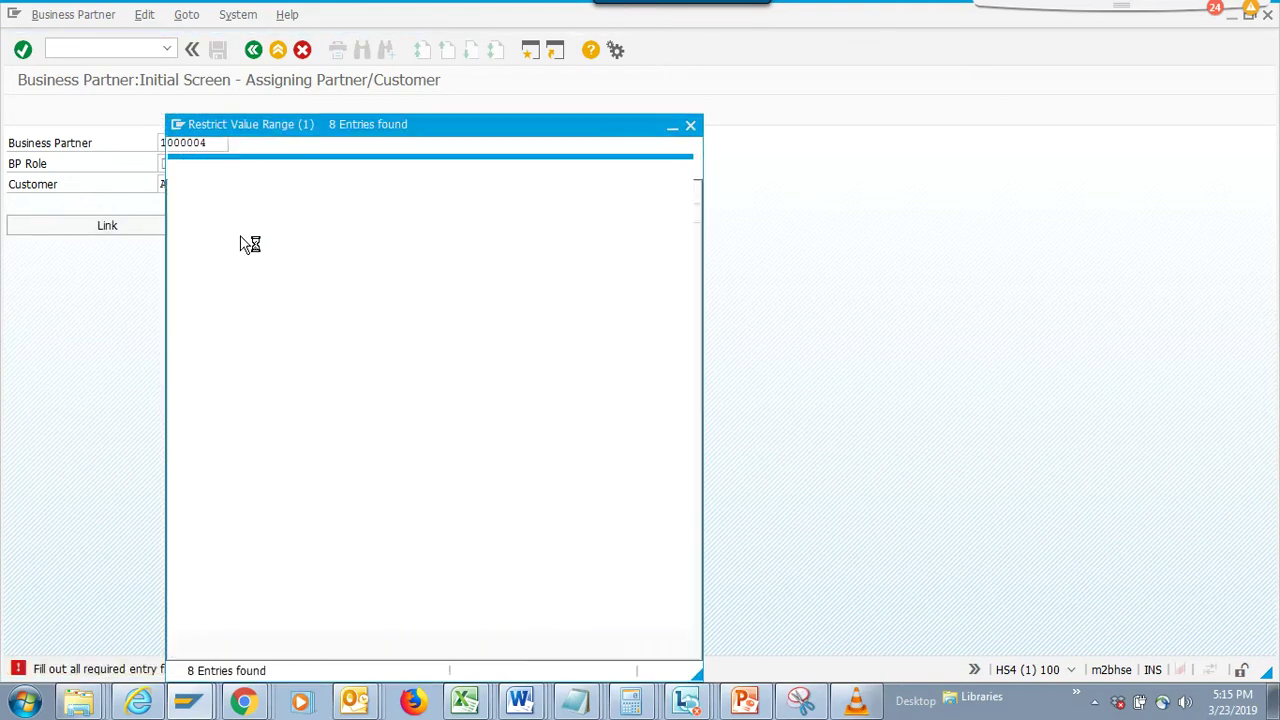
double_click(262, 253)
key("Return")
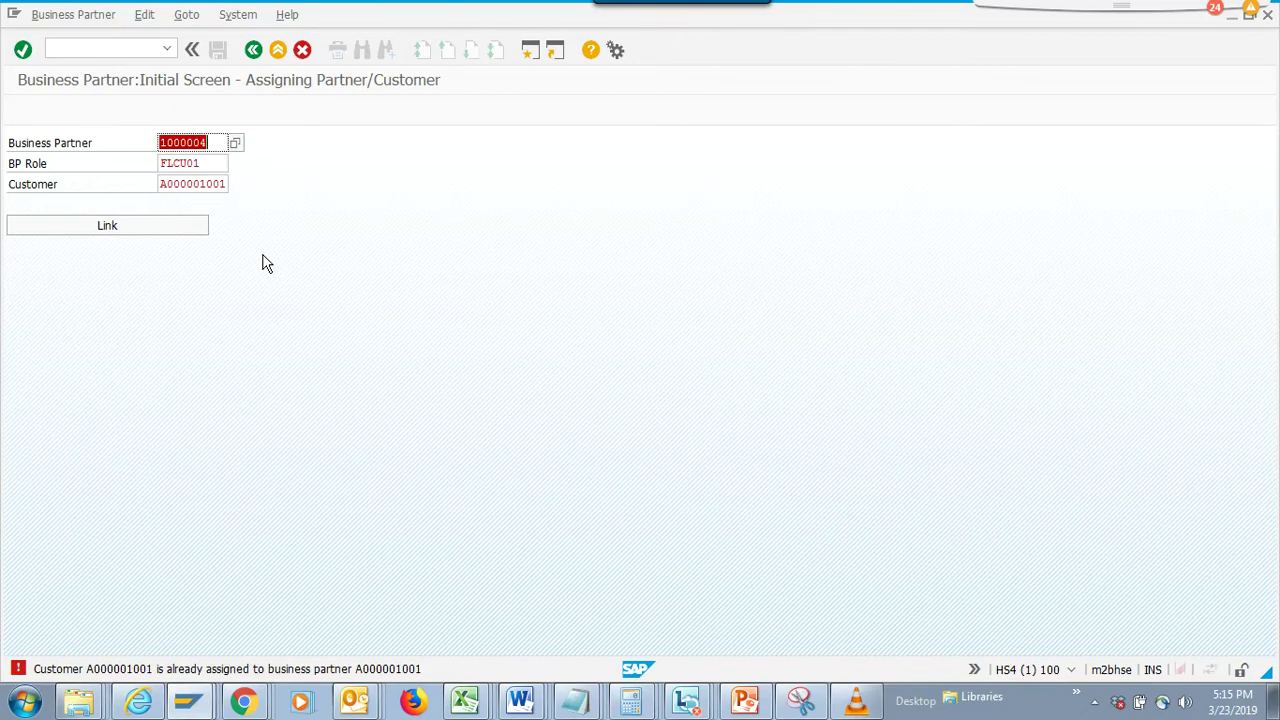
Switch to the PowerPoint presentation, advance to the BUCO->BP-Cust: Screen Configuration slide, and select the transaction code BUCO in its title
key("alt+Tab")
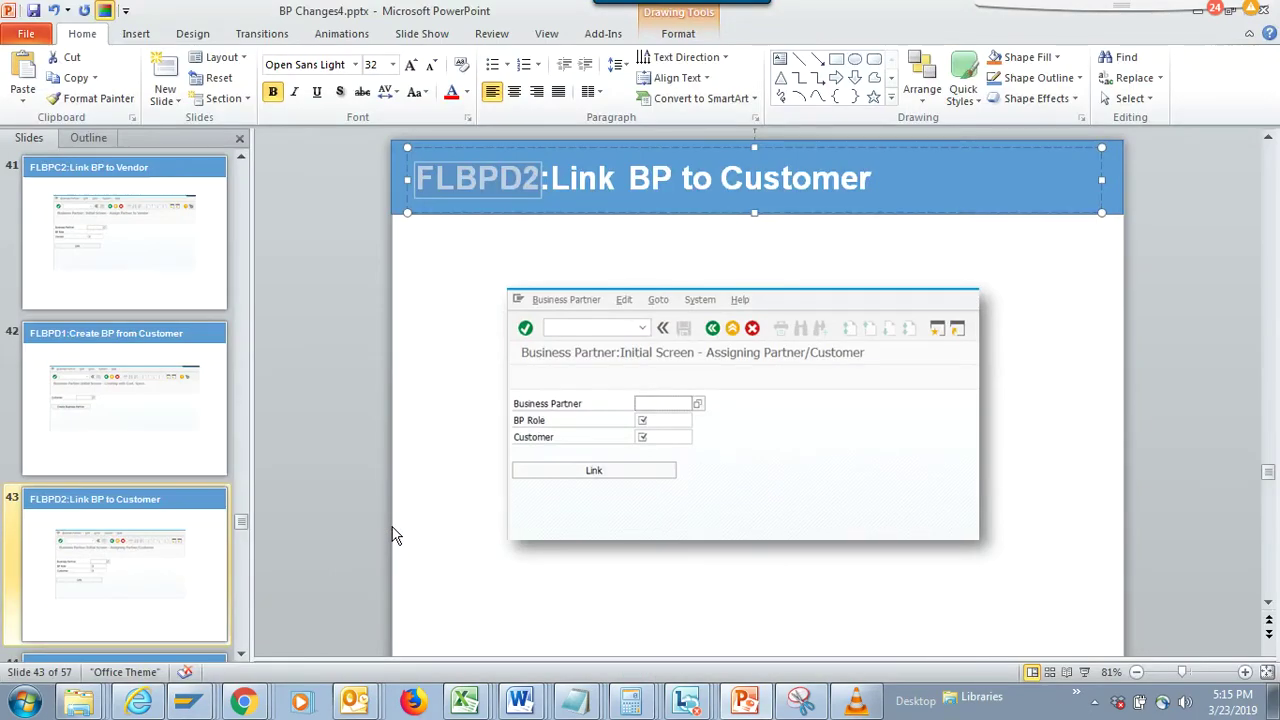
scroll(392, 535, "down", 1)
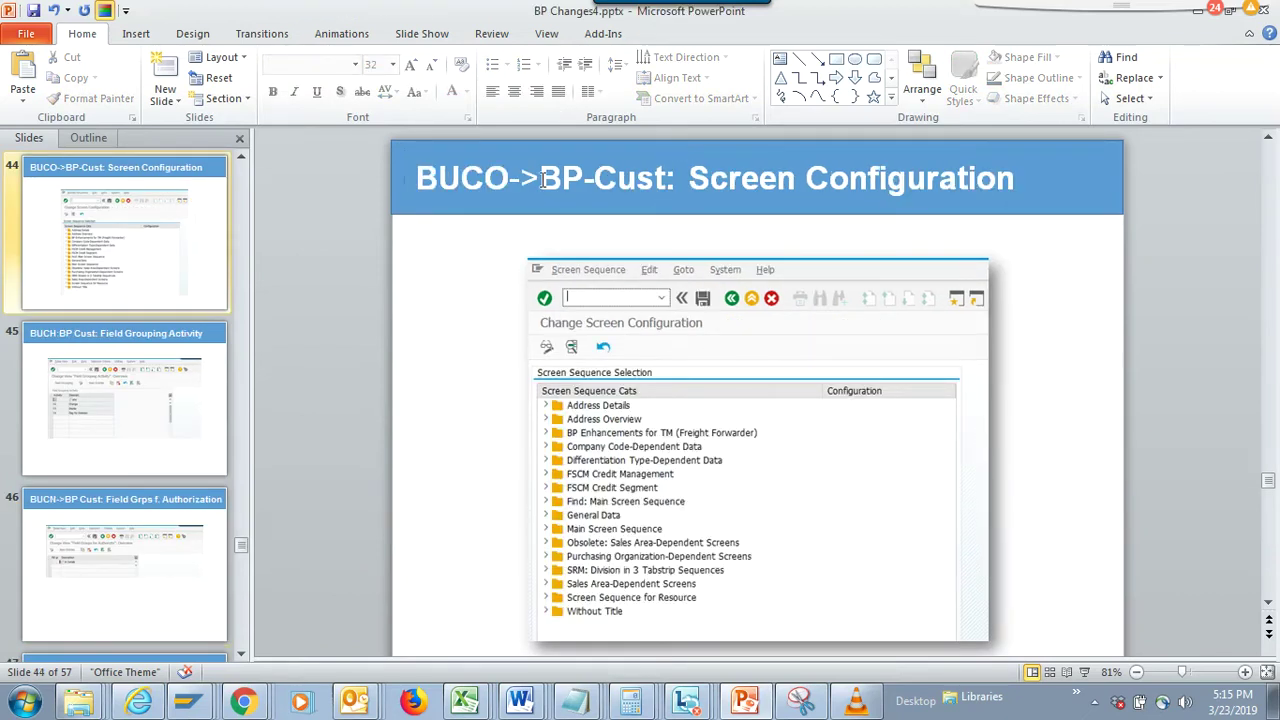
left_click_drag(505, 178, 416, 178)
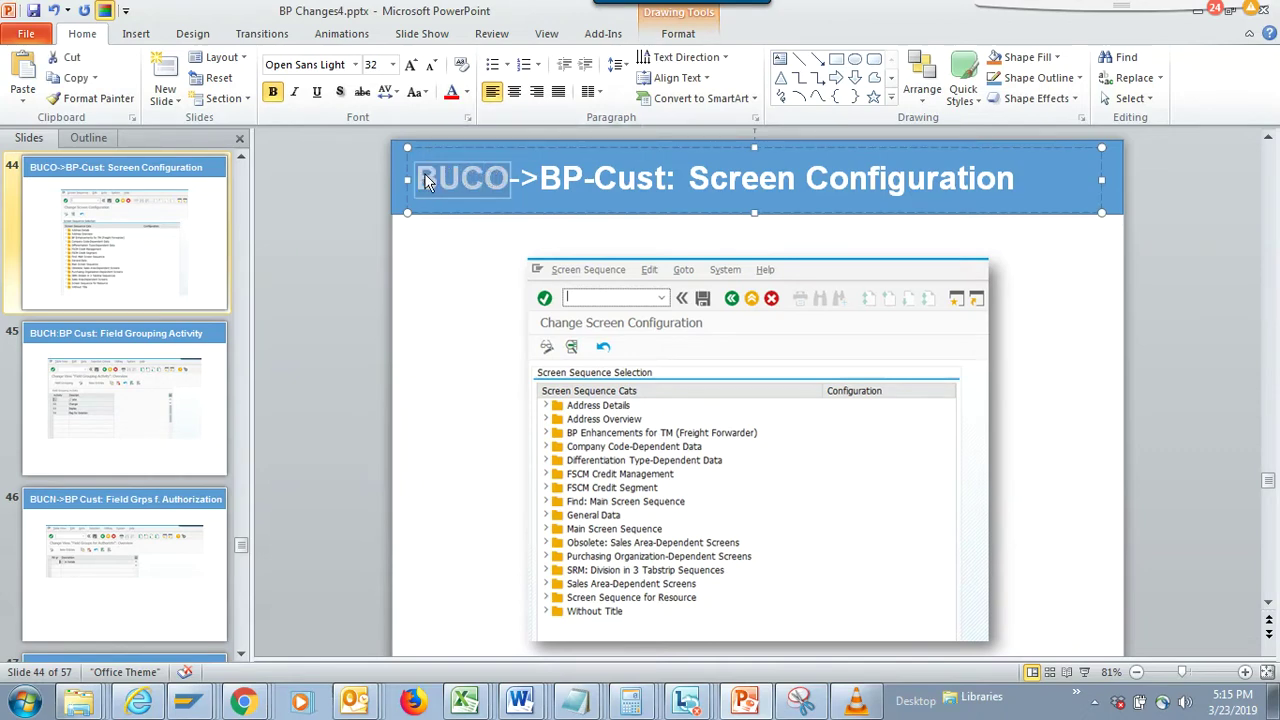
Switch back to SAP and start transaction /nBUCO
key("alt+Tab")
left_click(111, 48)
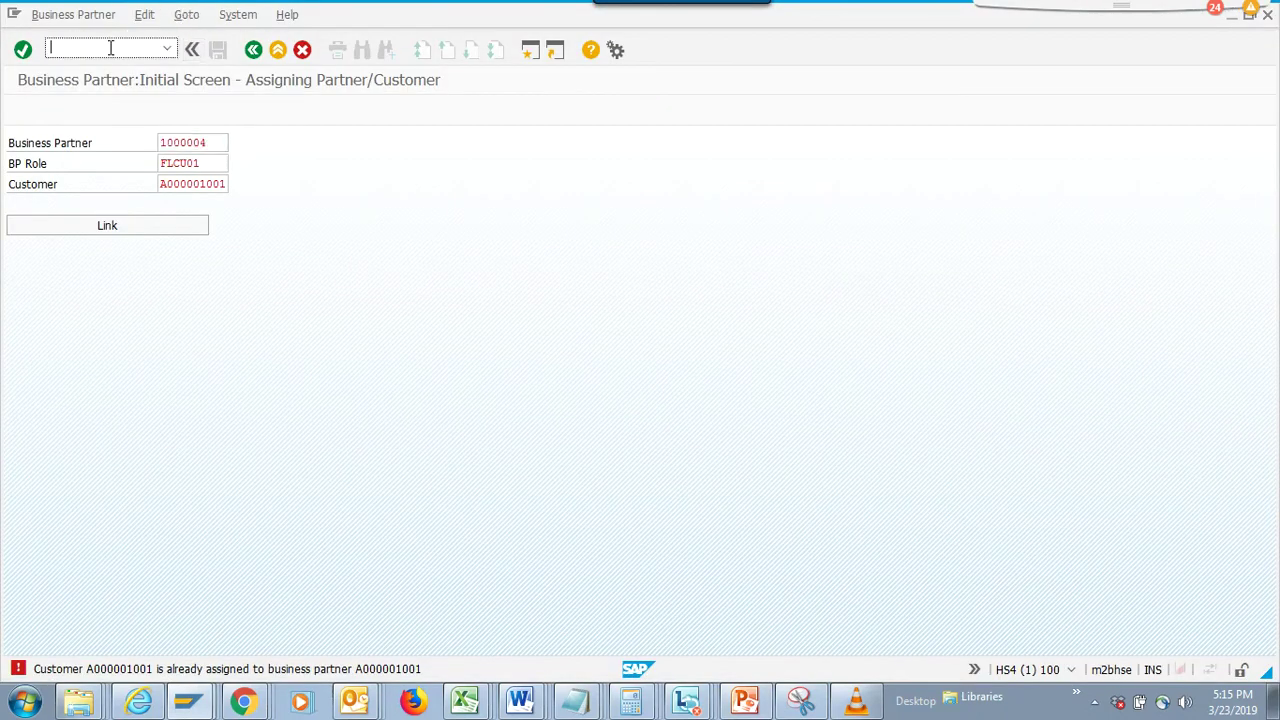
type("/nBUCO")
key("Return")
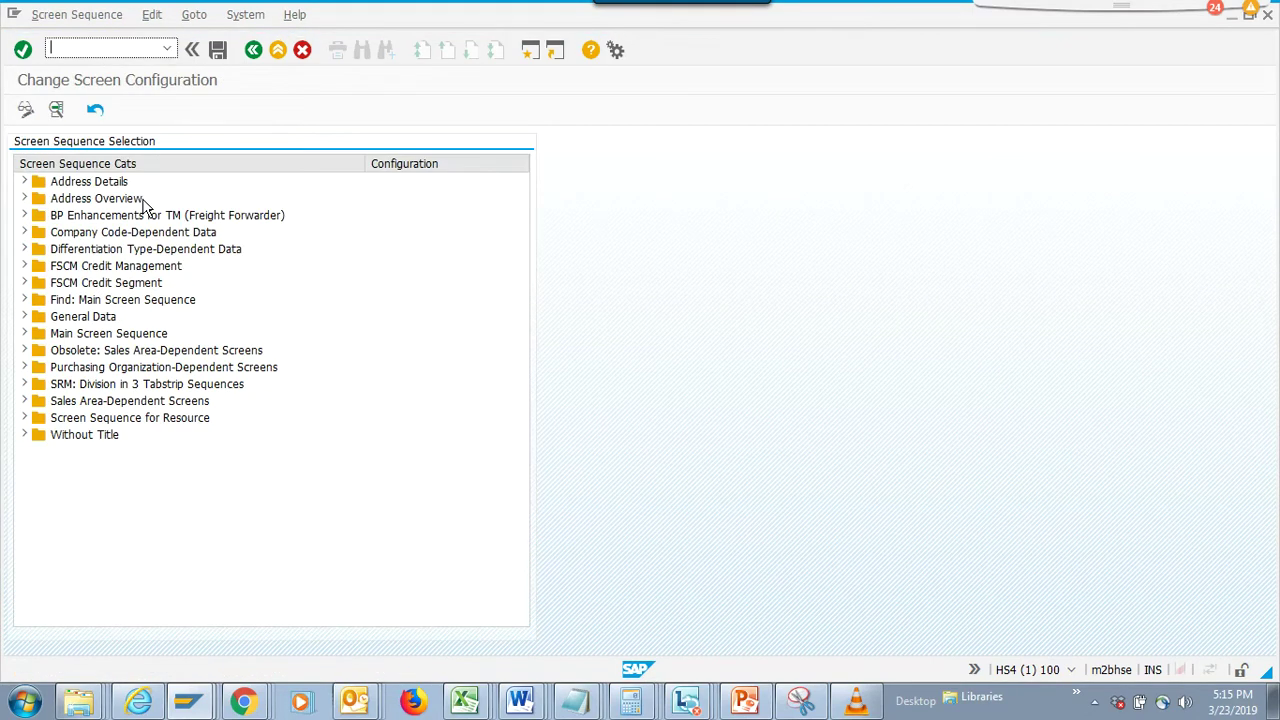
Expand the Address Overview category, open the graphical configuration of its Address Overview screen sequence, and leave the configuration window
left_click(25, 198)
left_click(84, 220)
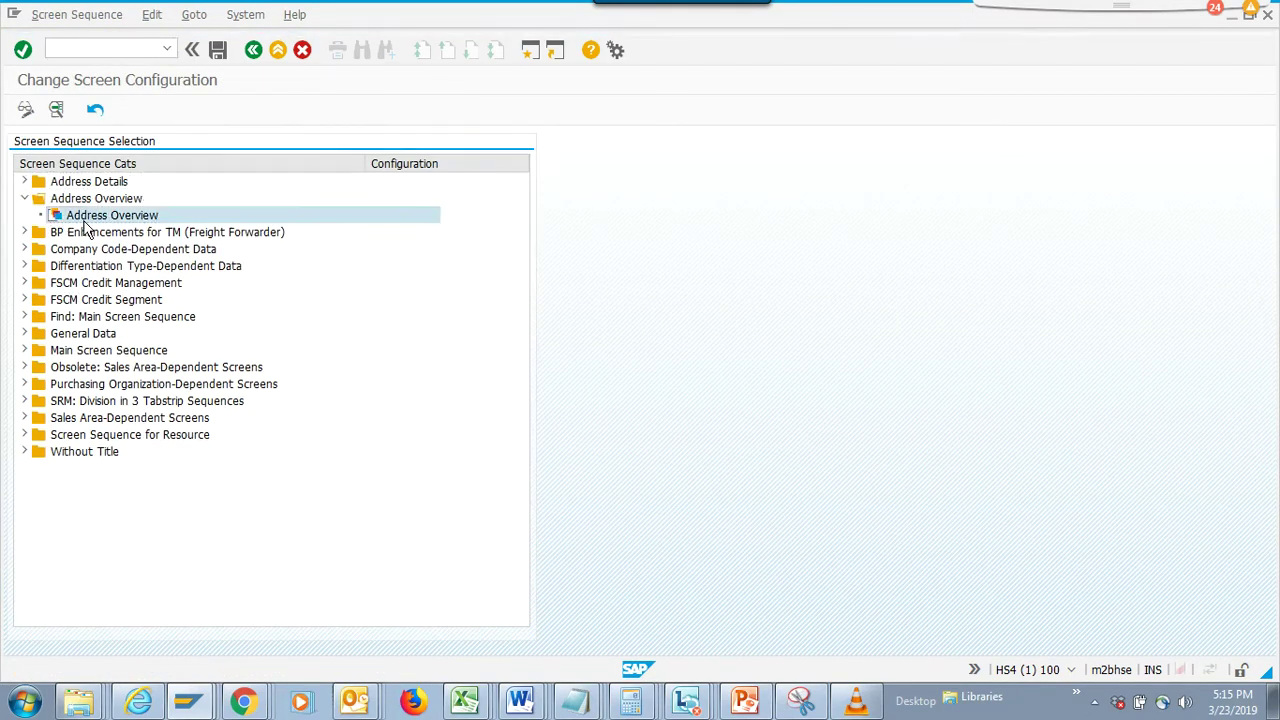
double_click(186, 220)
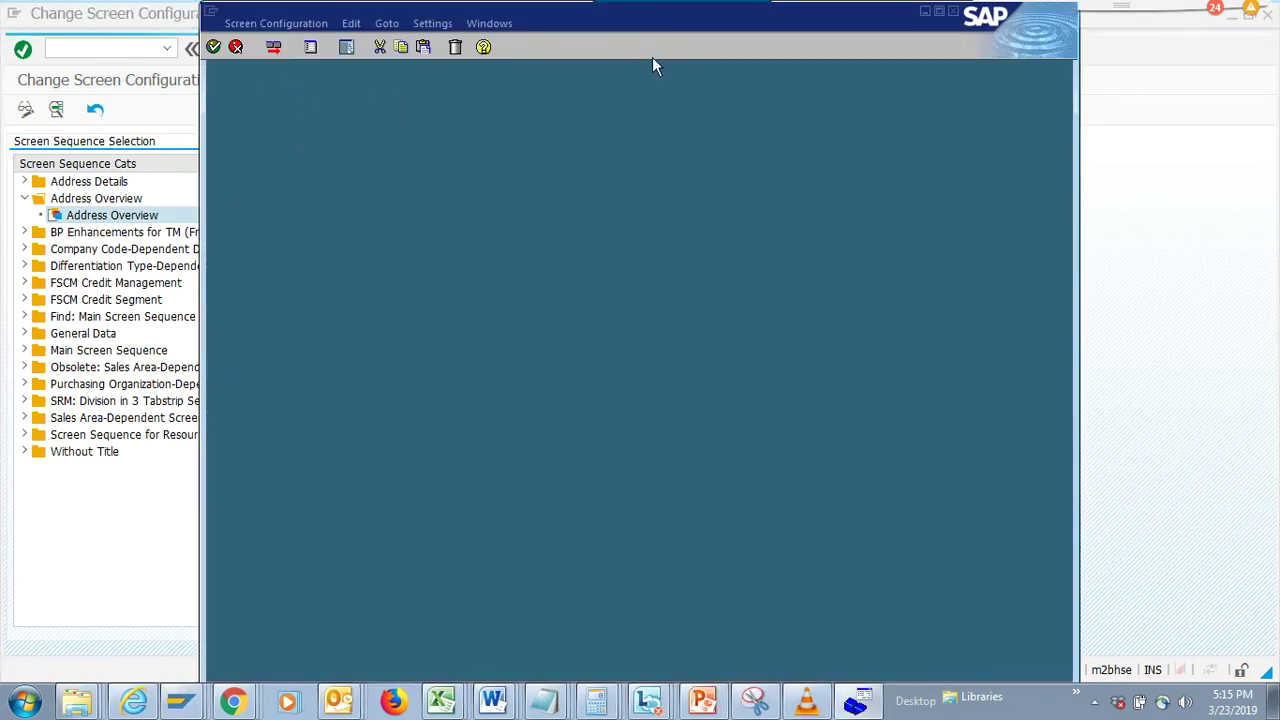
left_click(290, 24)
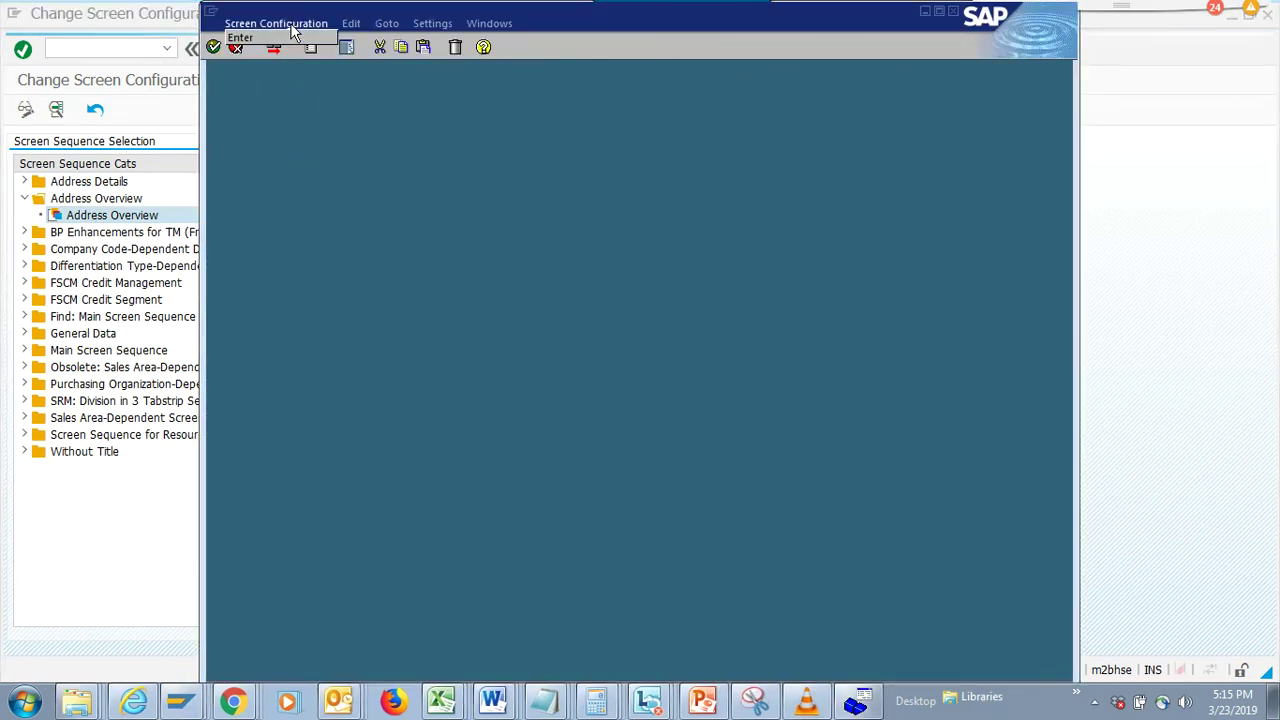
left_click(288, 38)
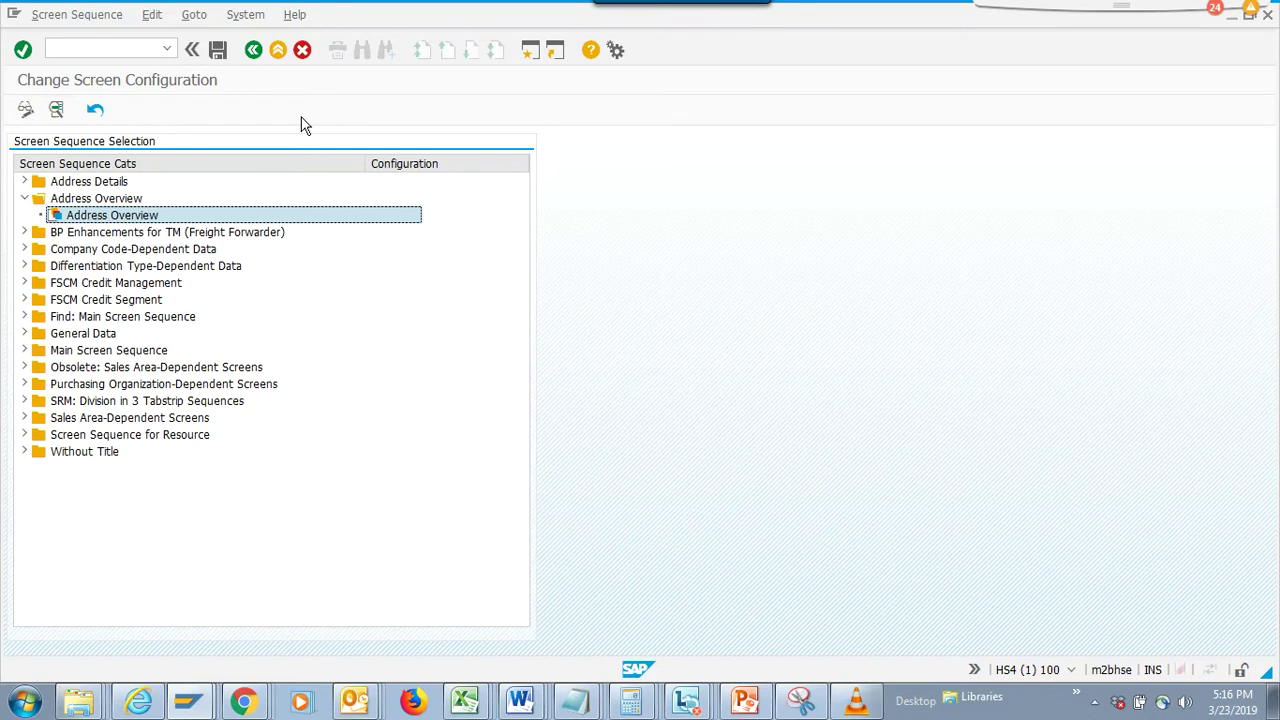
left_click(200, 706)
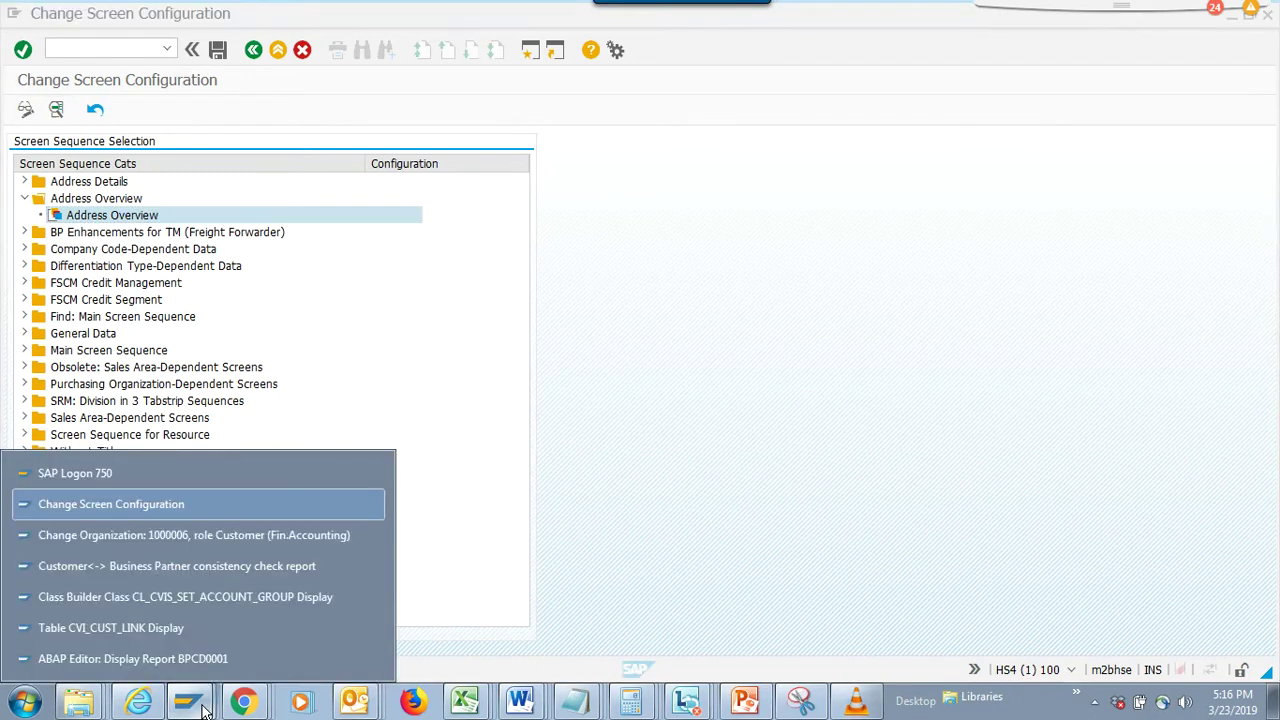
left_click(468, 437)
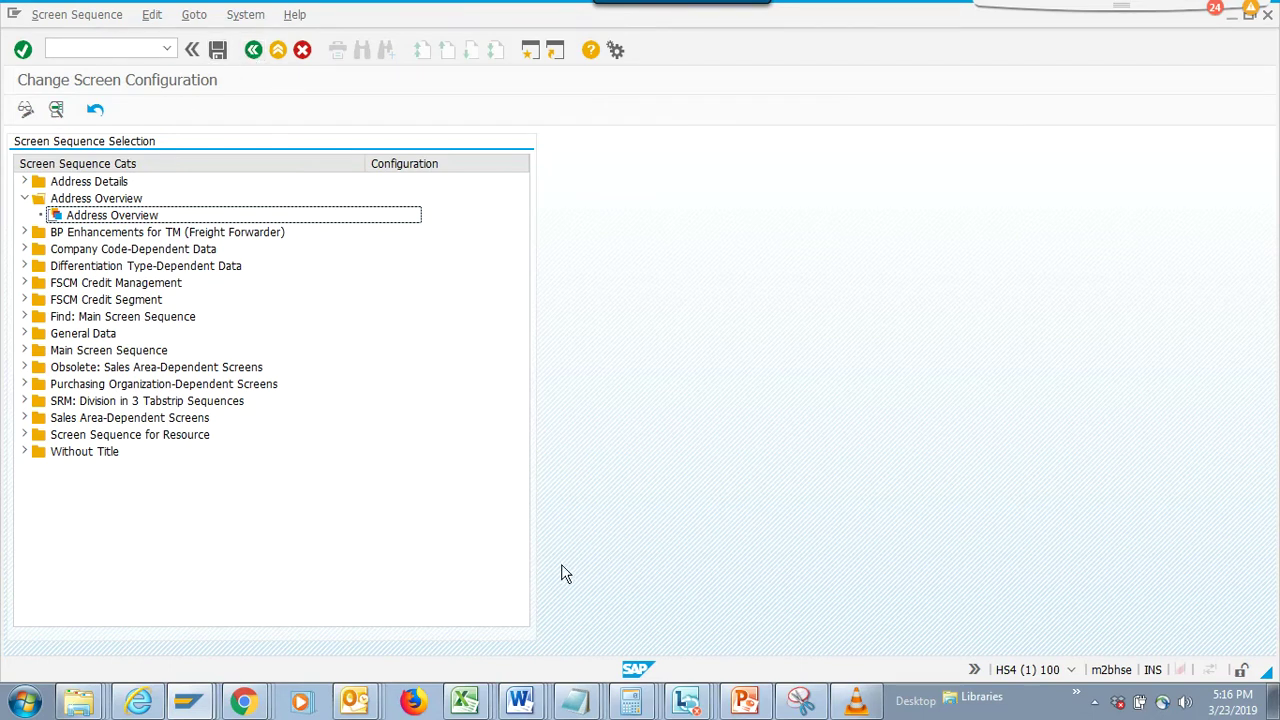
Expand Roles under Main Screen Sequence, open the Account Holder screen configuration, and show the tile overview of its screens
left_click(24, 350)
left_click(41, 367)
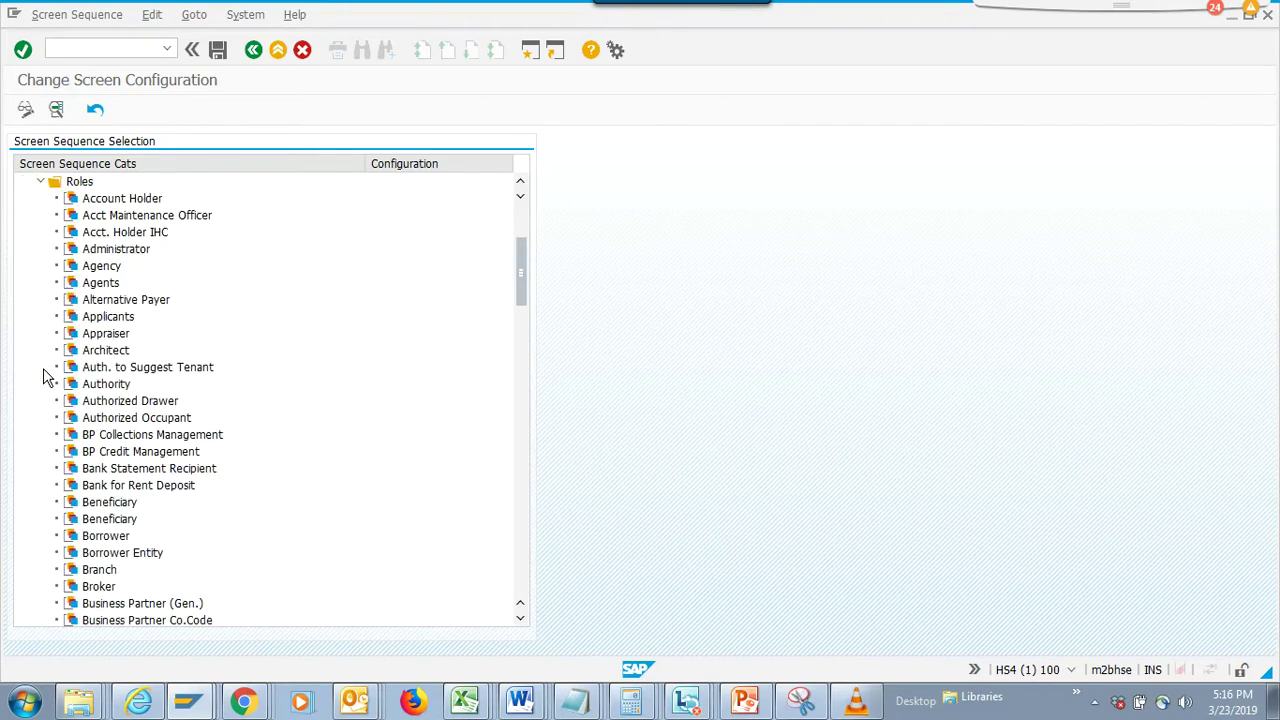
left_click(125, 204)
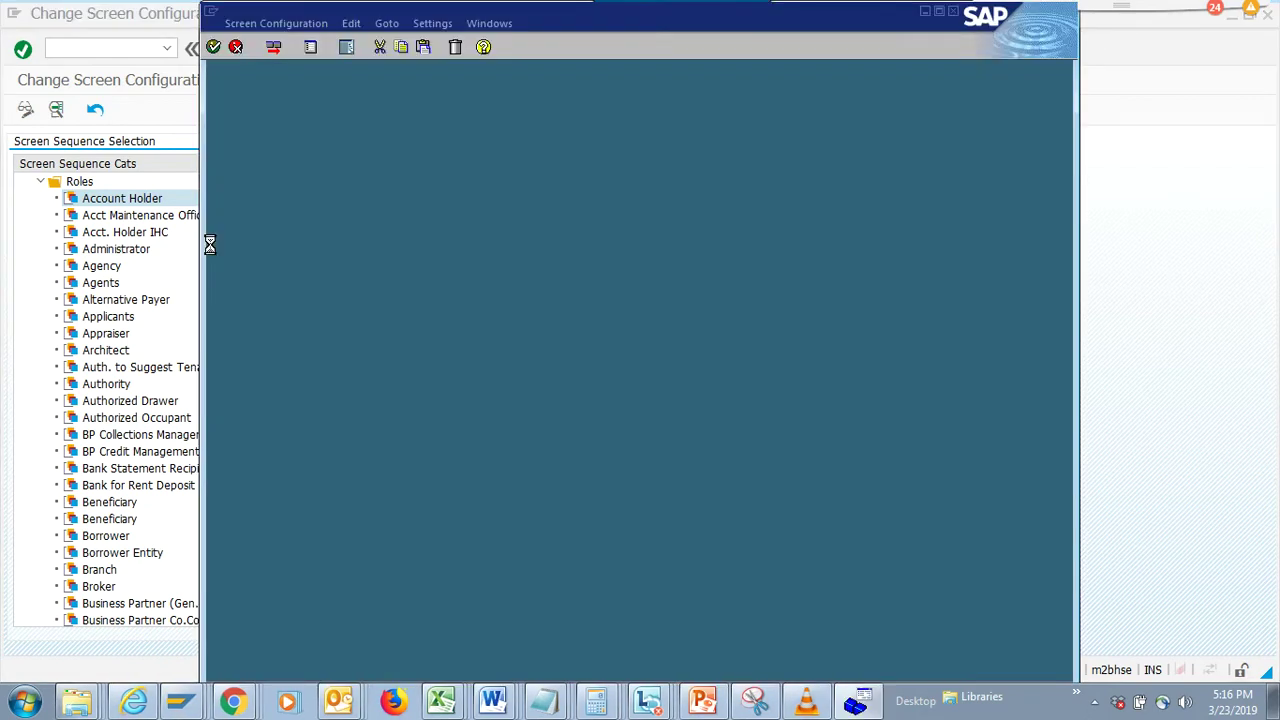
left_click(273, 47)
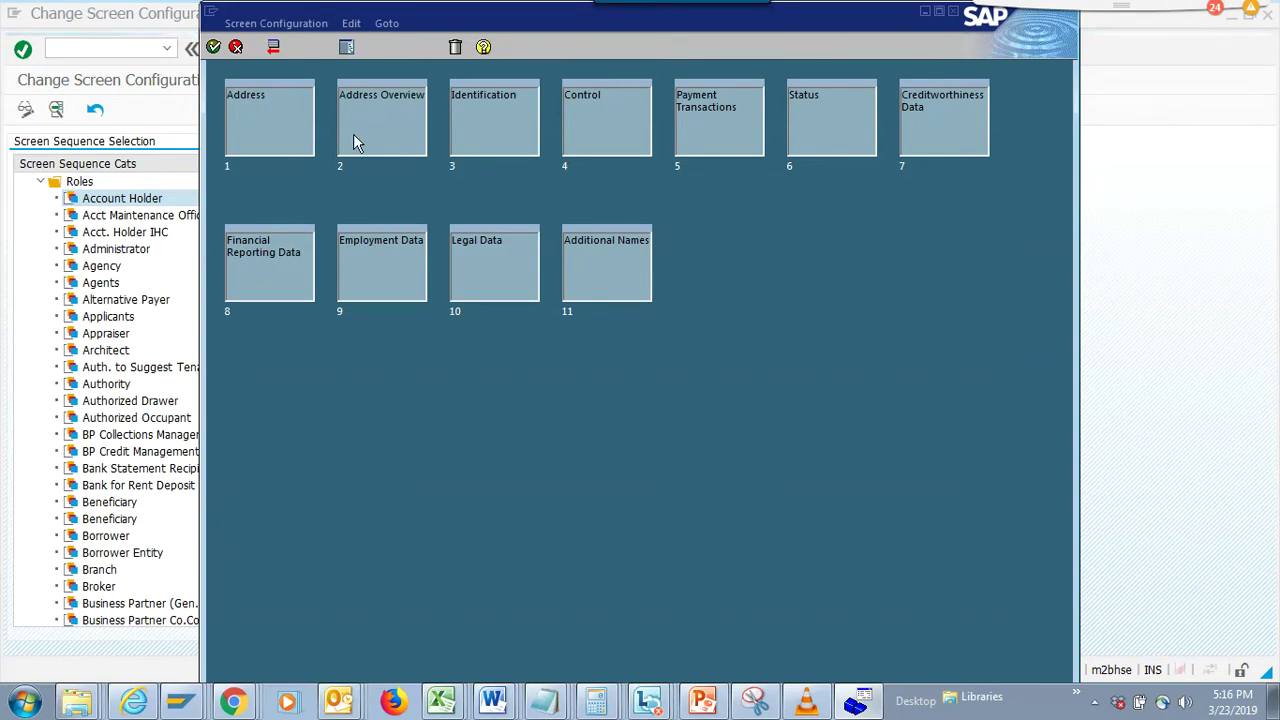
Move the Address tile behind Address Overview, and put both tiles back in their original order
left_click_drag(240, 122, 360, 188)
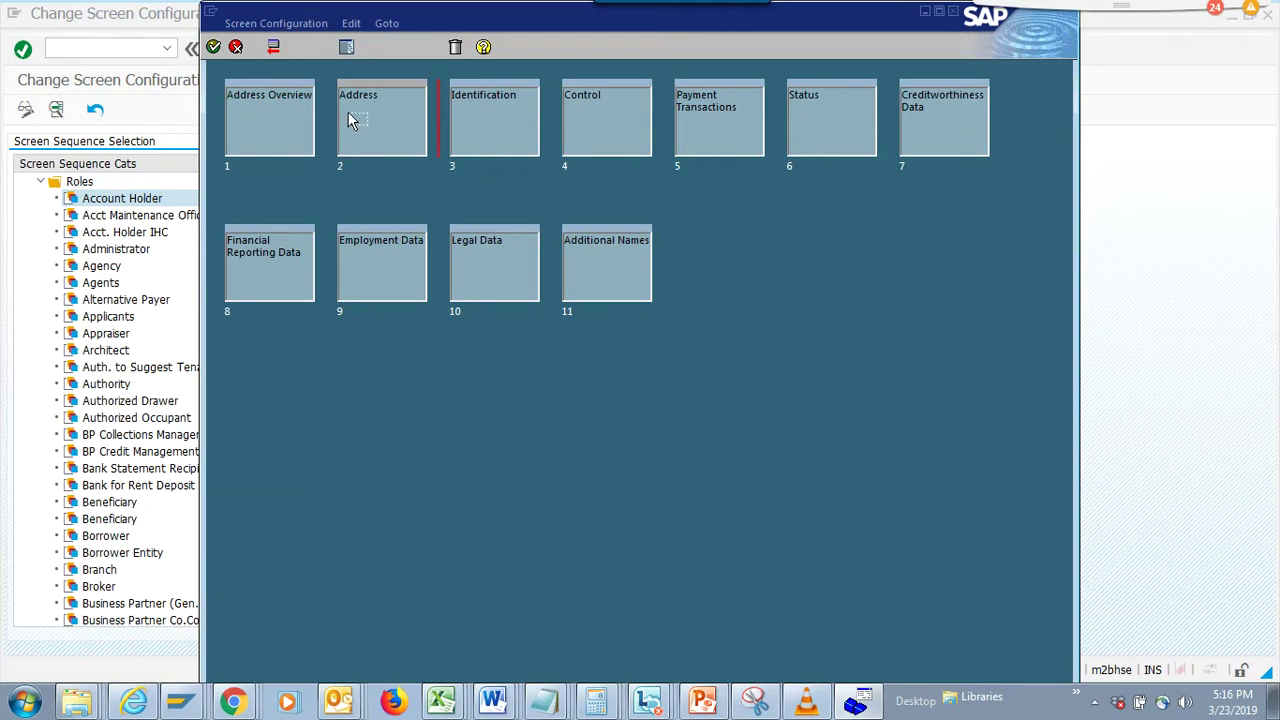
left_click_drag(255, 115, 413, 148)
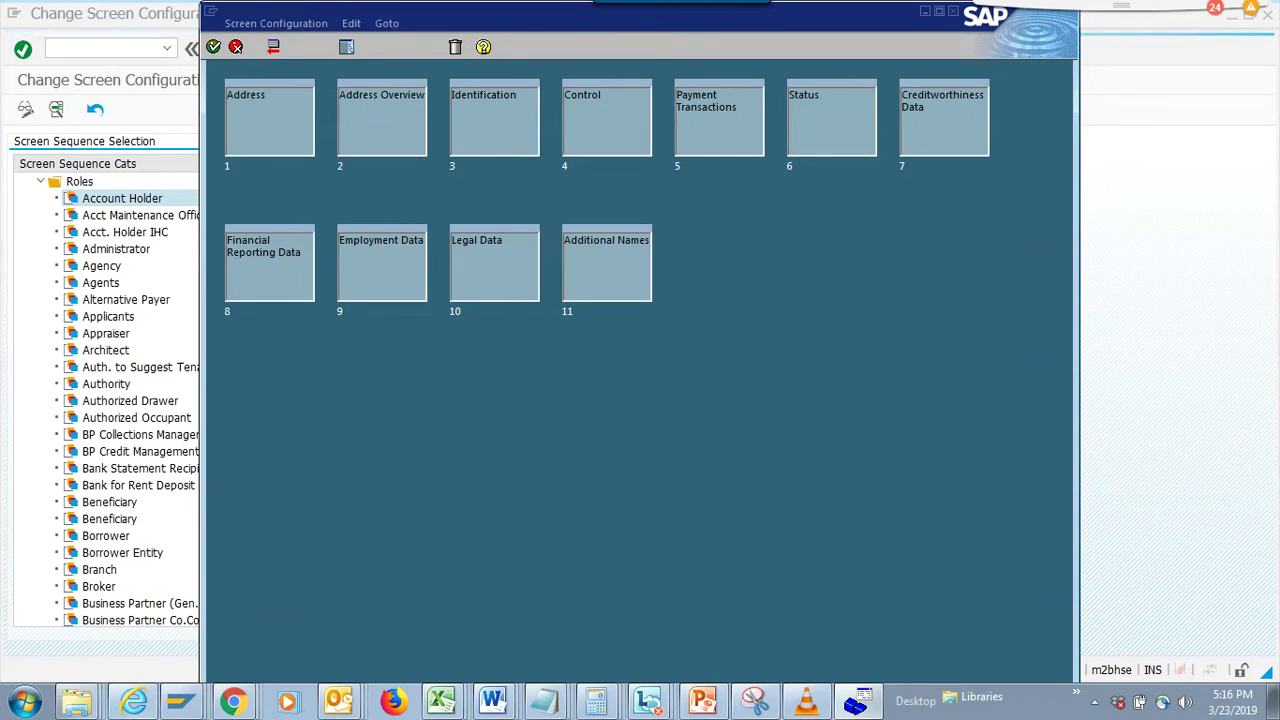
Switch to the Table CVI_CUST_LINK Display session, return to its selection screen, and start transaction /nbp there
left_click(180, 703)
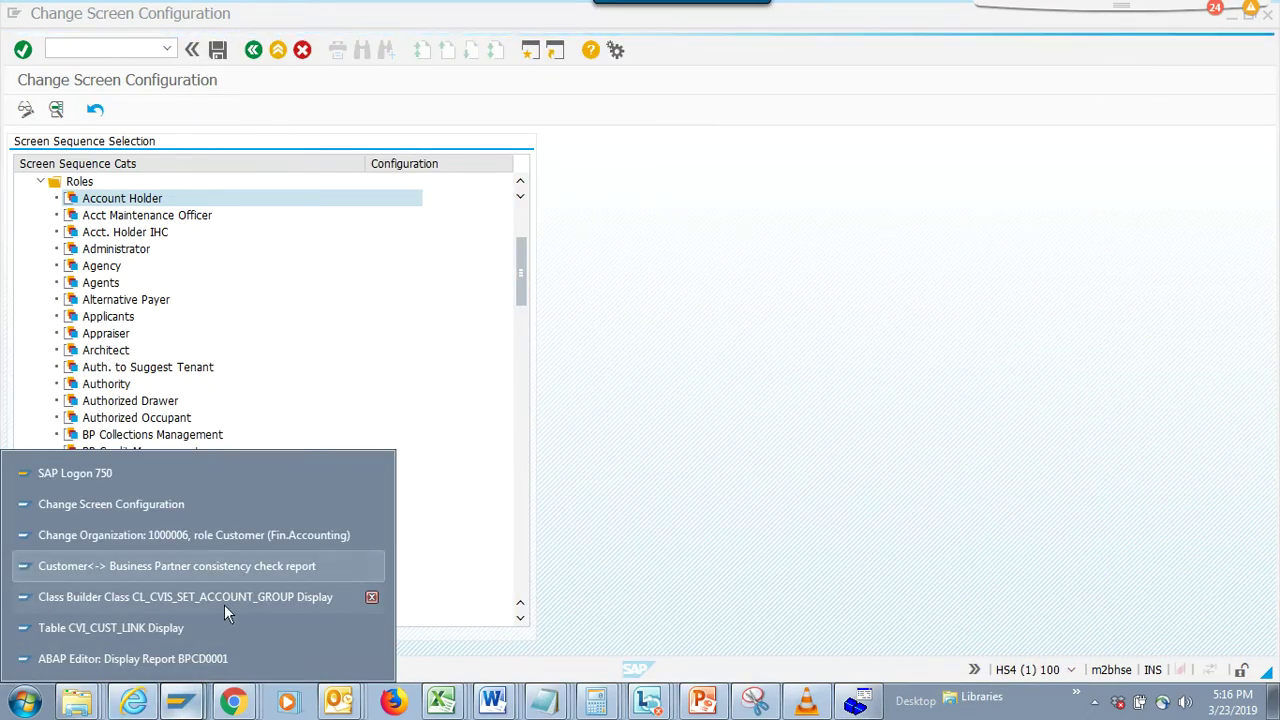
left_click(224, 503)
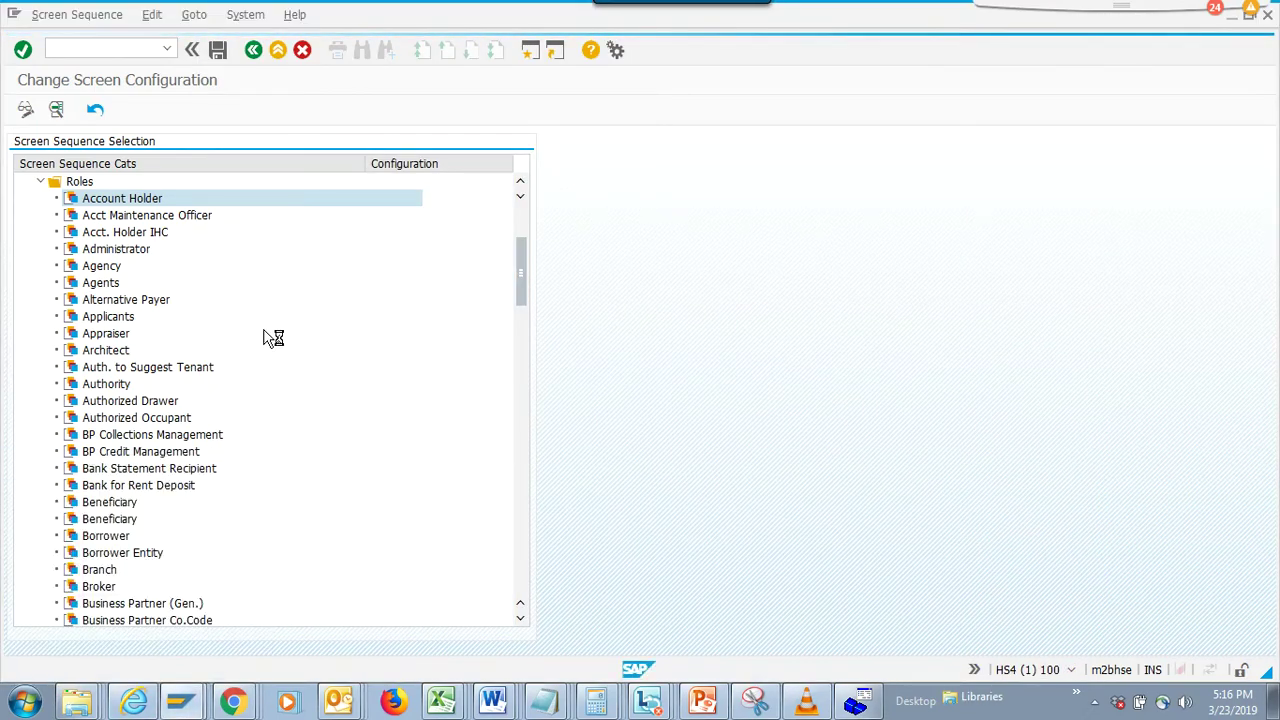
left_click(172, 706)
left_click(220, 630)
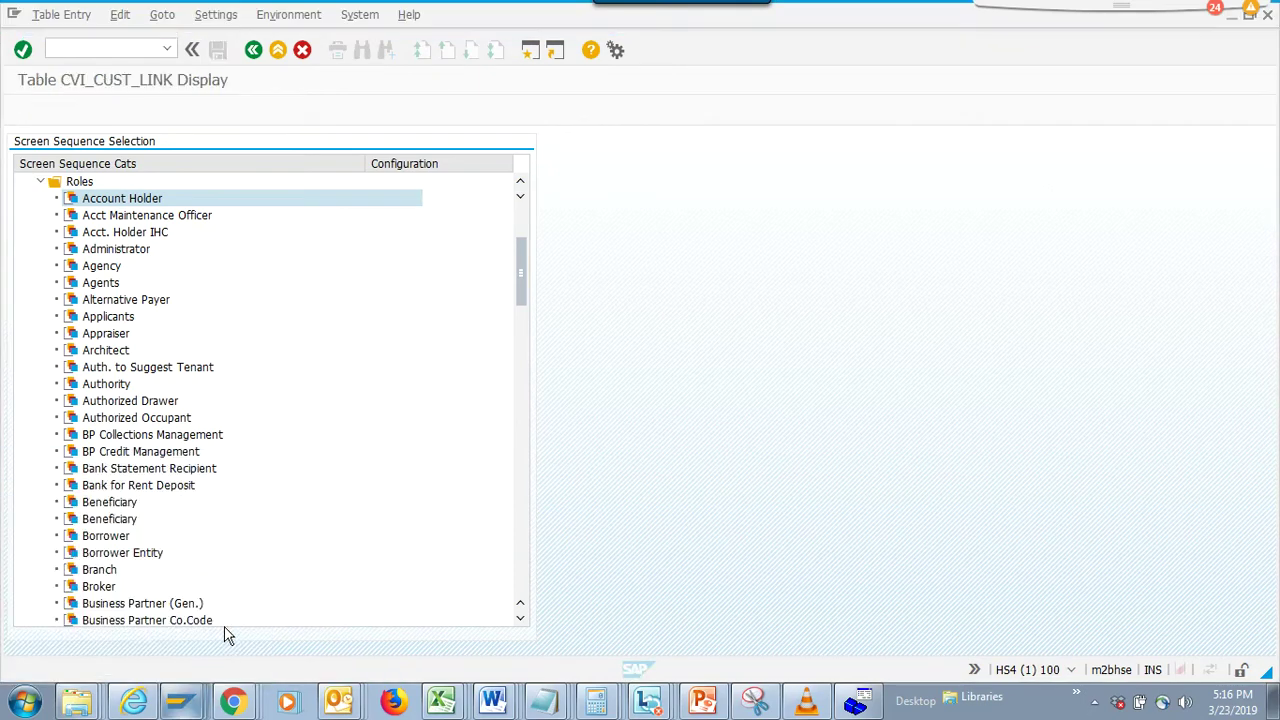
left_click(253, 50)
left_click(253, 52)
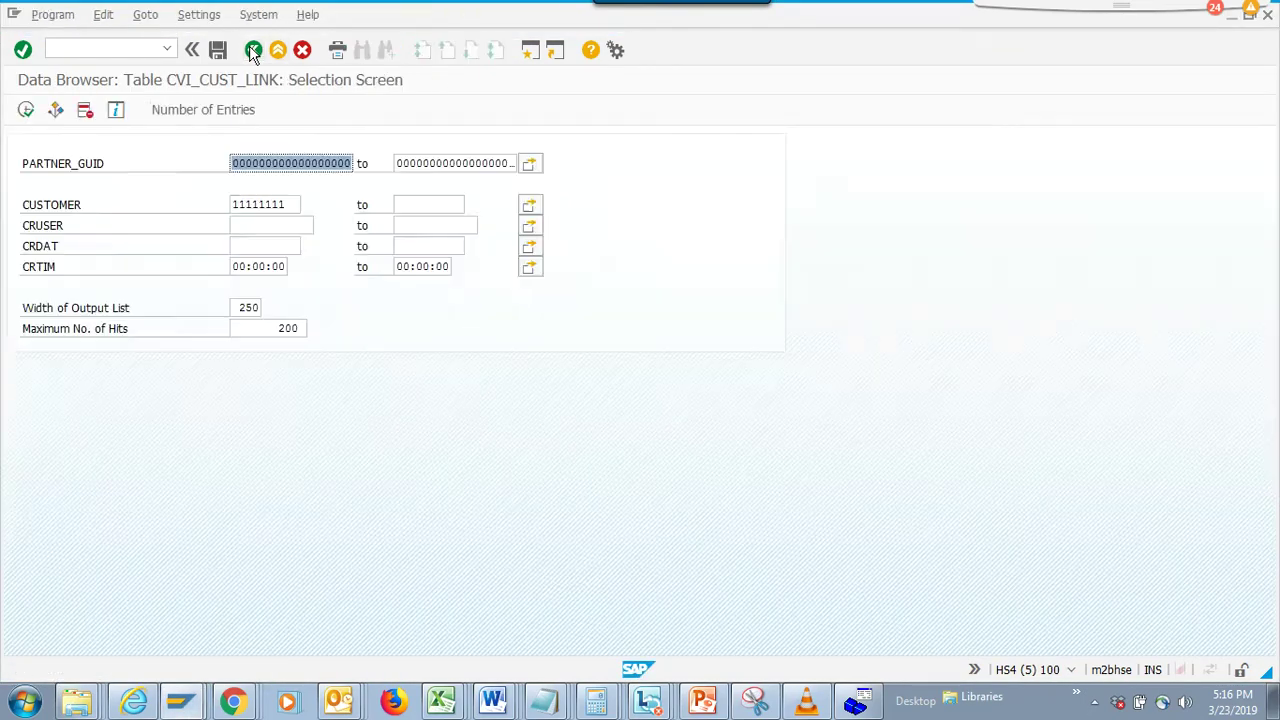
left_click(68, 45)
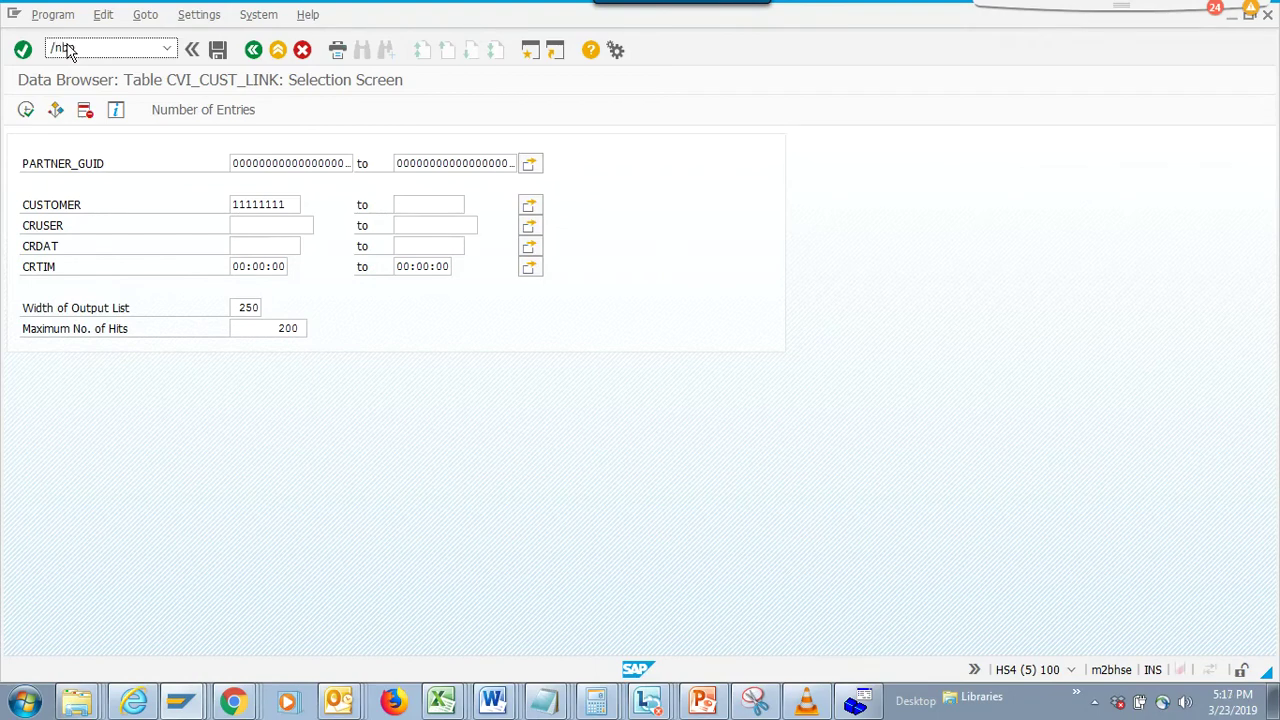
type("/nbp")
key("Return")
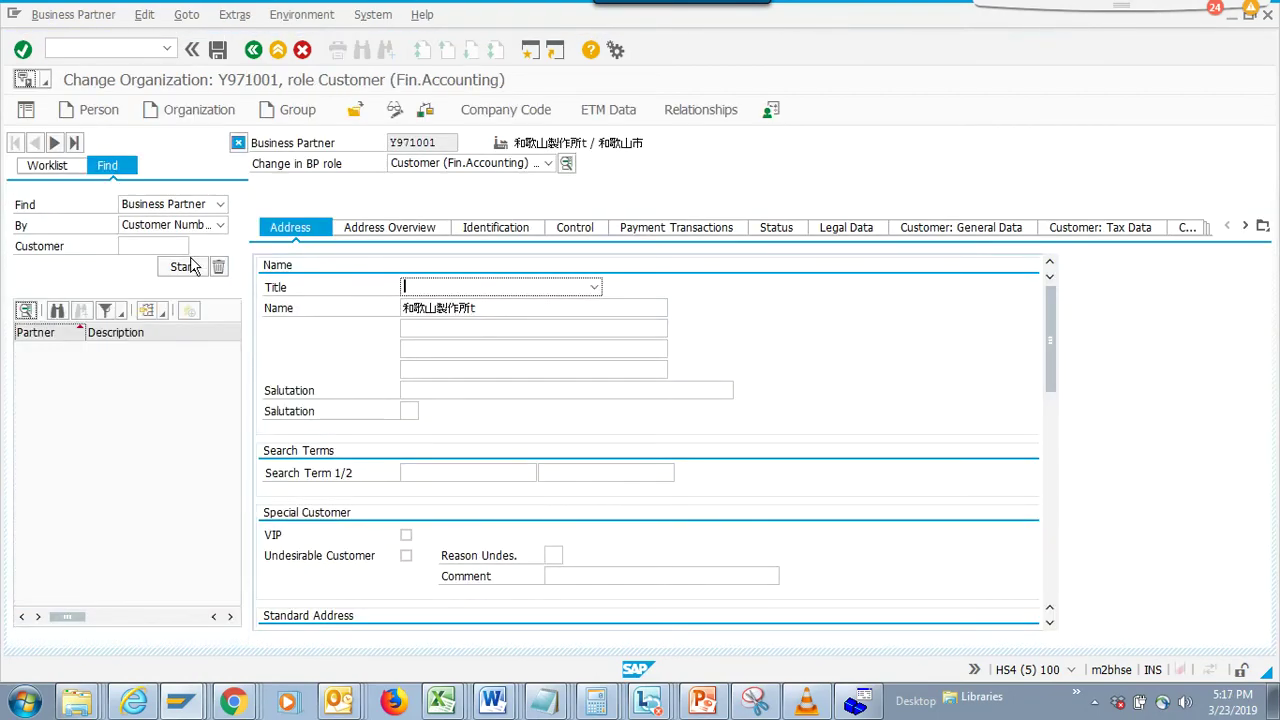
Search business partners by customer number with the Customer field left empty, and open Exotic Woods from the list
left_click(183, 267)
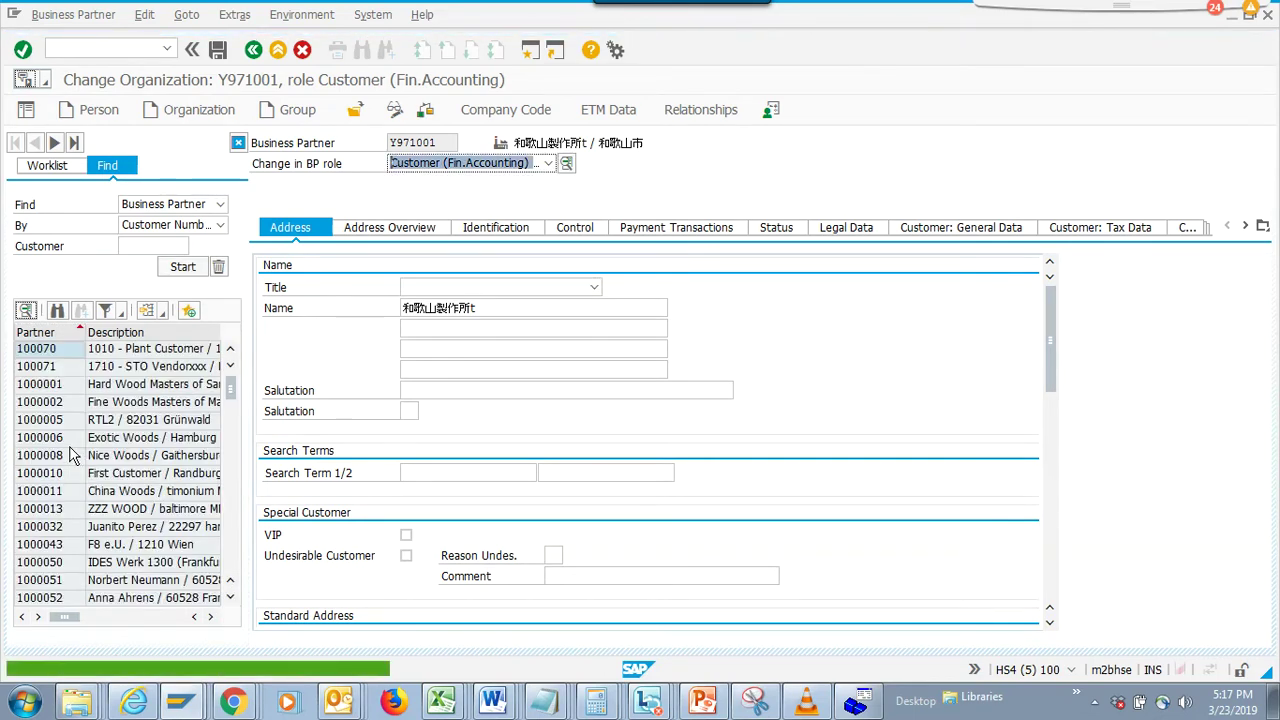
double_click(72, 438)
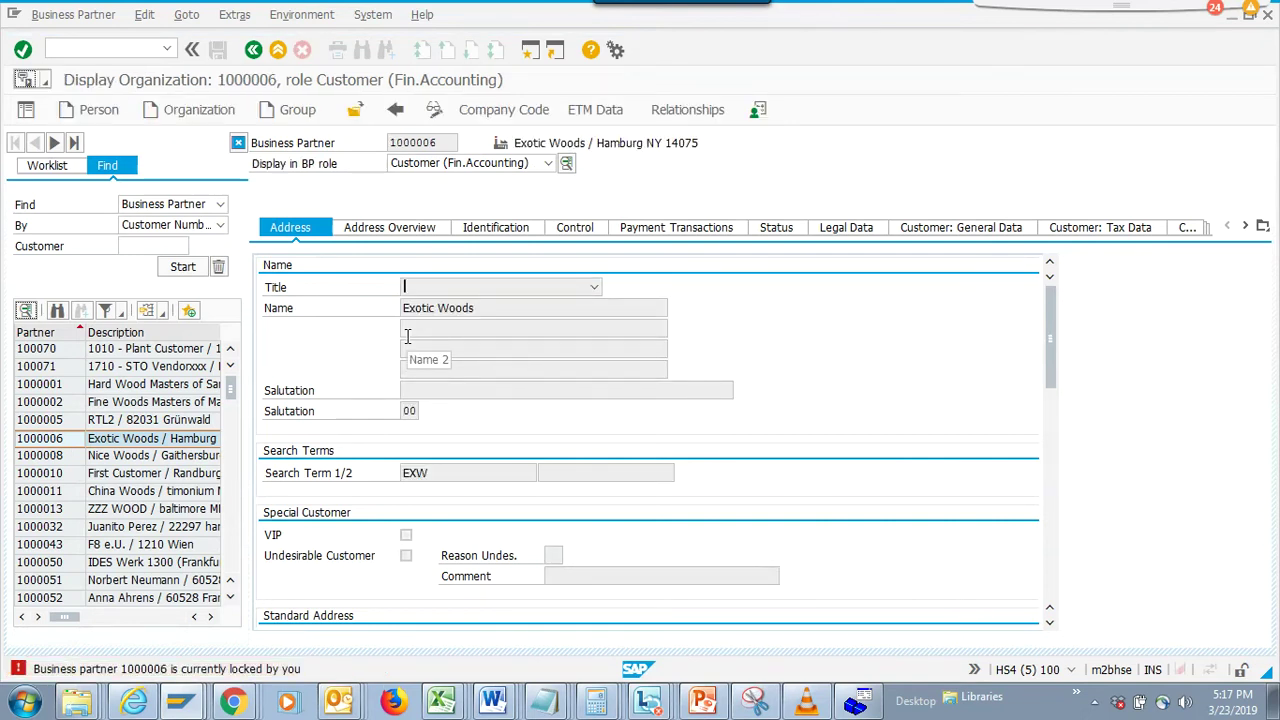
Open Nice Woods from the partner list and compare its tab order with the Account Holder screen tiles
double_click(76, 458)
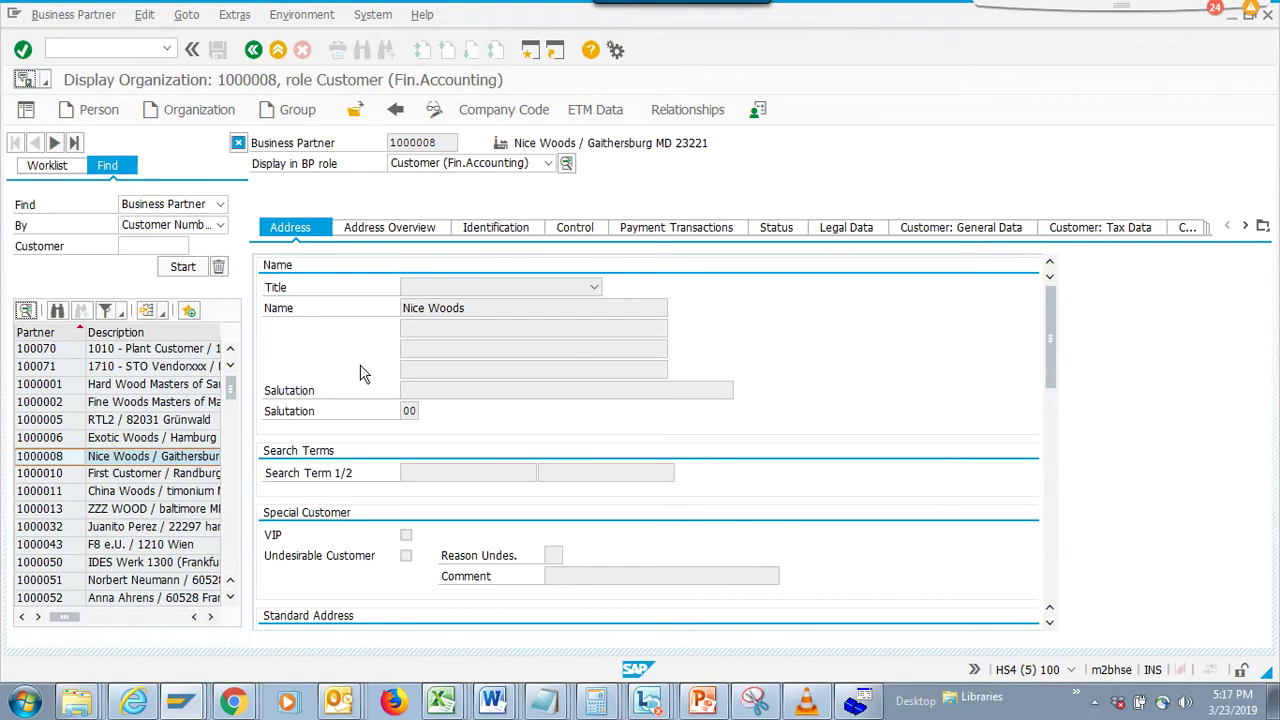
key("alt+Tab")
key("alt+Tab")
key("alt+Tab")
key("alt+Tab")
key("alt+Tab")
key("alt+Tab")
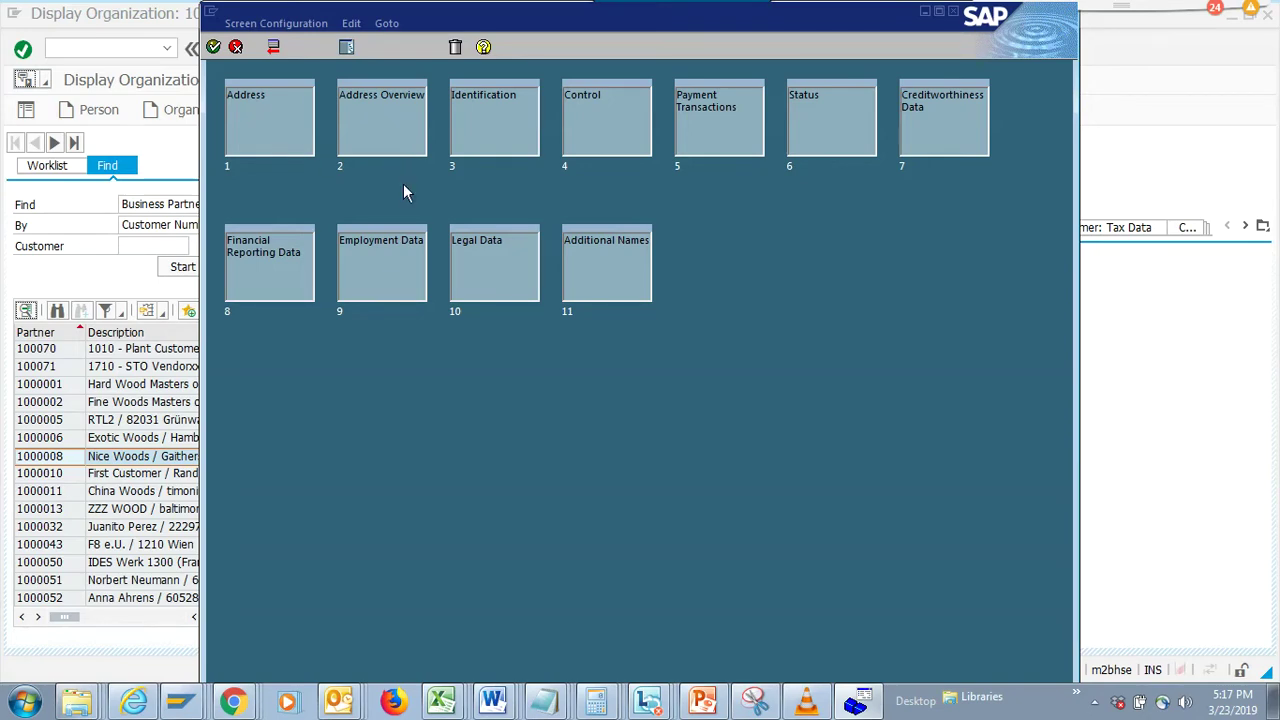
key("alt+Tab")
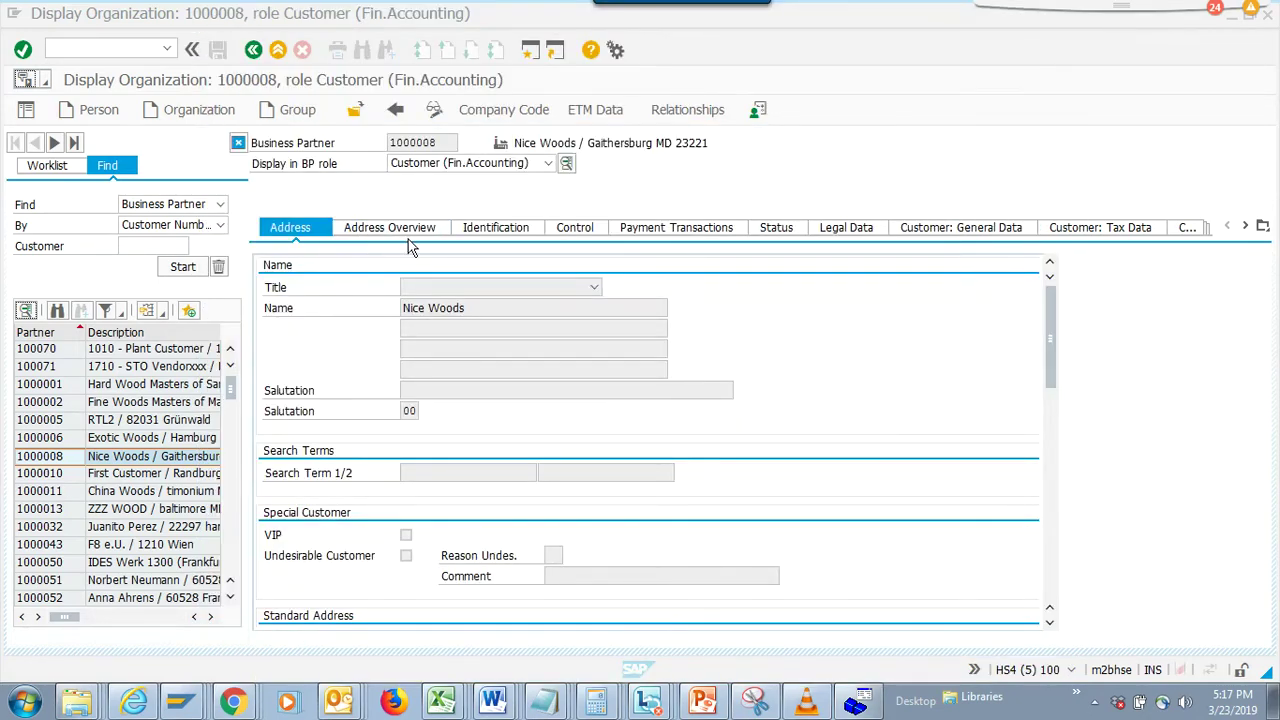
key("alt+Tab")
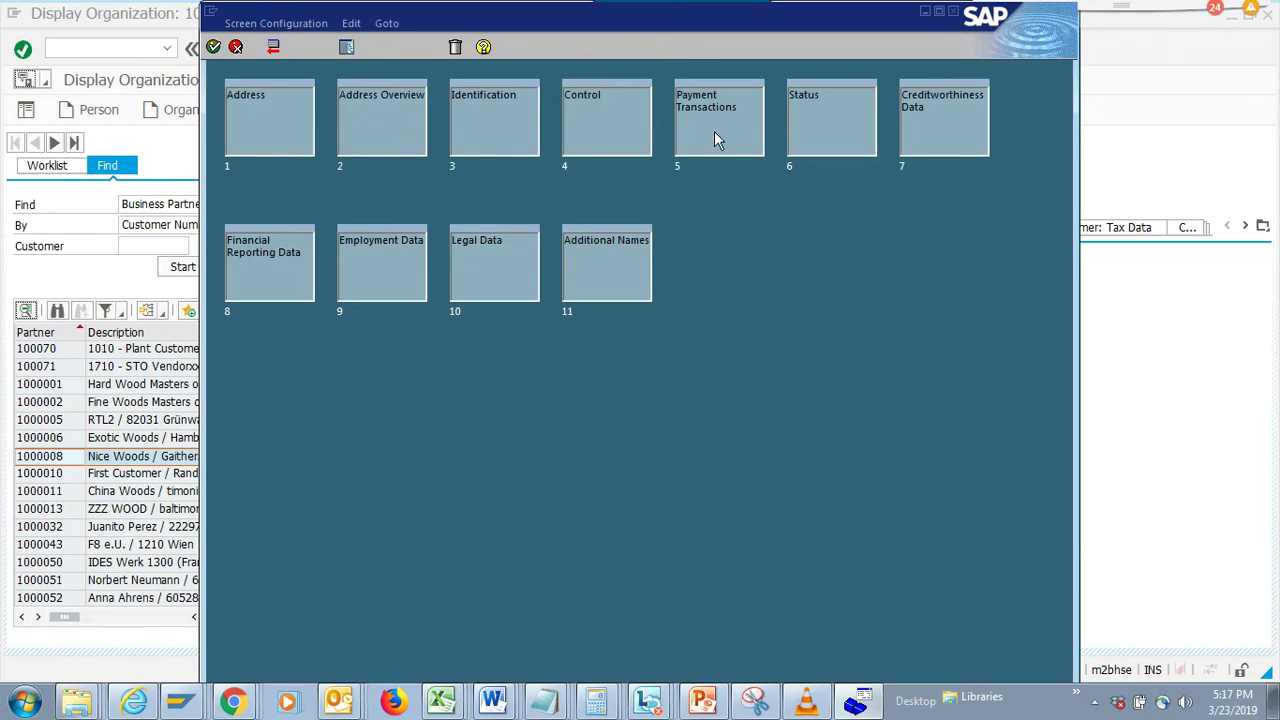
Move the Payment Transactions tile to position 2, ahead of Address Overview, and save the Account Holder configuration to customizing request HS4K900392
left_click_drag(714, 131, 355, 128)
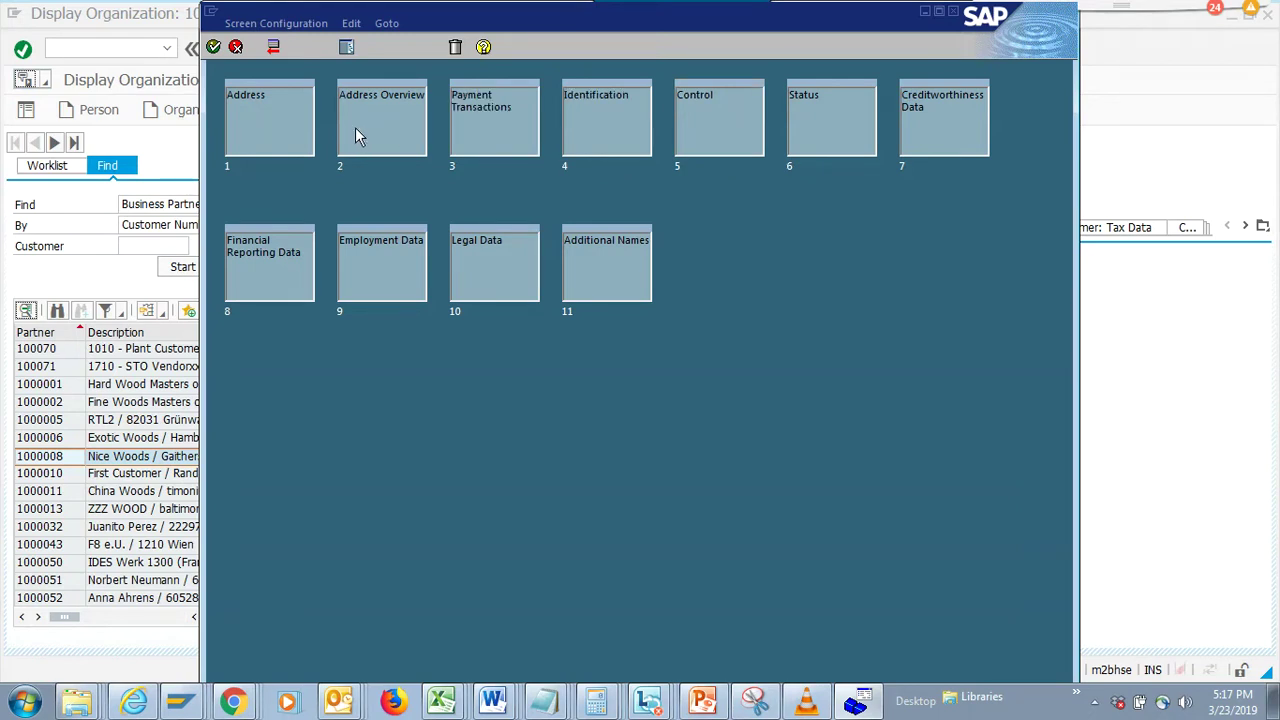
left_click_drag(389, 120, 505, 114)
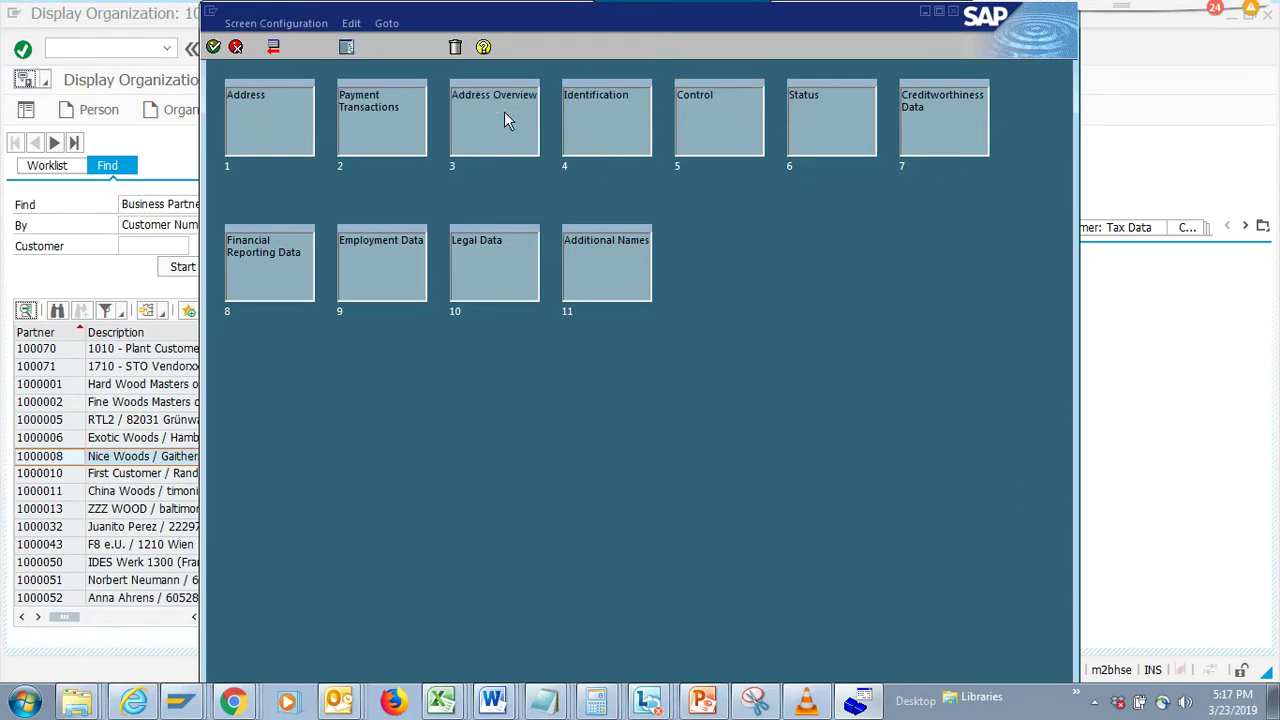
left_click(213, 47)
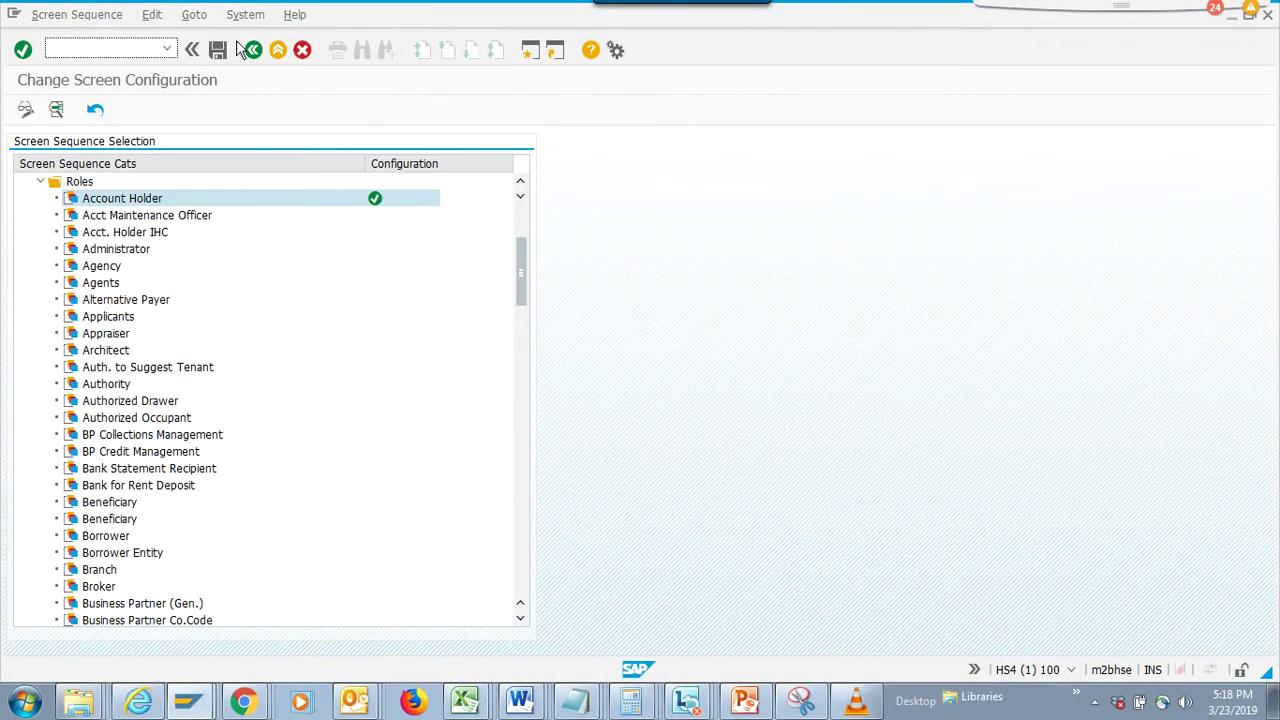
left_click(218, 50)
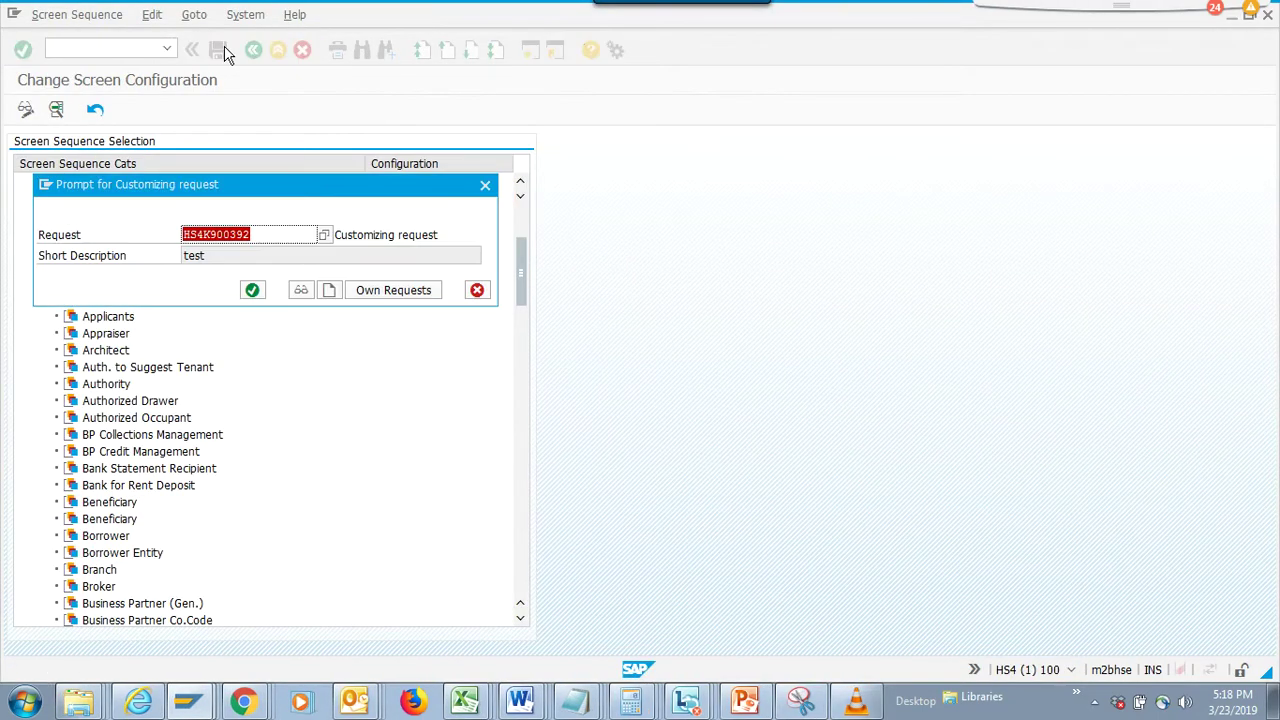
left_click(252, 290)
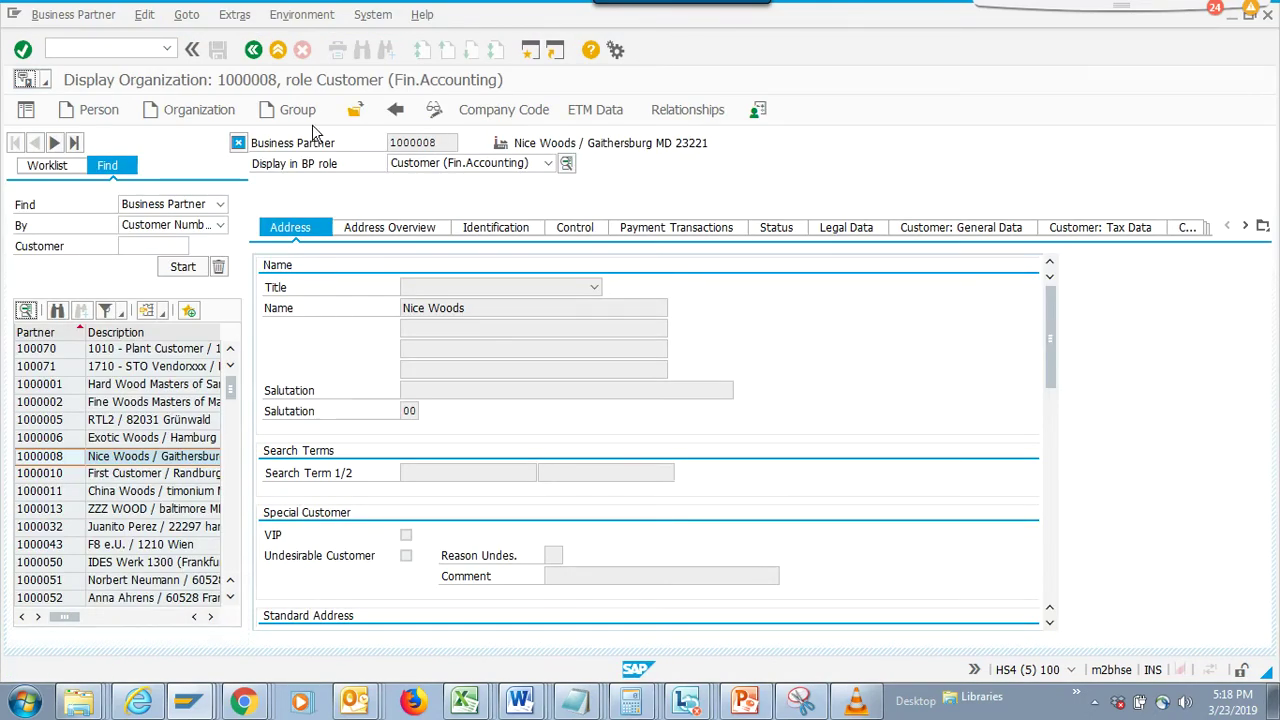
Restart transaction /nbp in the business partner session, search by customer number with Customer empty, and open Exotic Woods
left_click(254, 50)
left_click(166, 48)
left_click(146, 63)
key("Return")
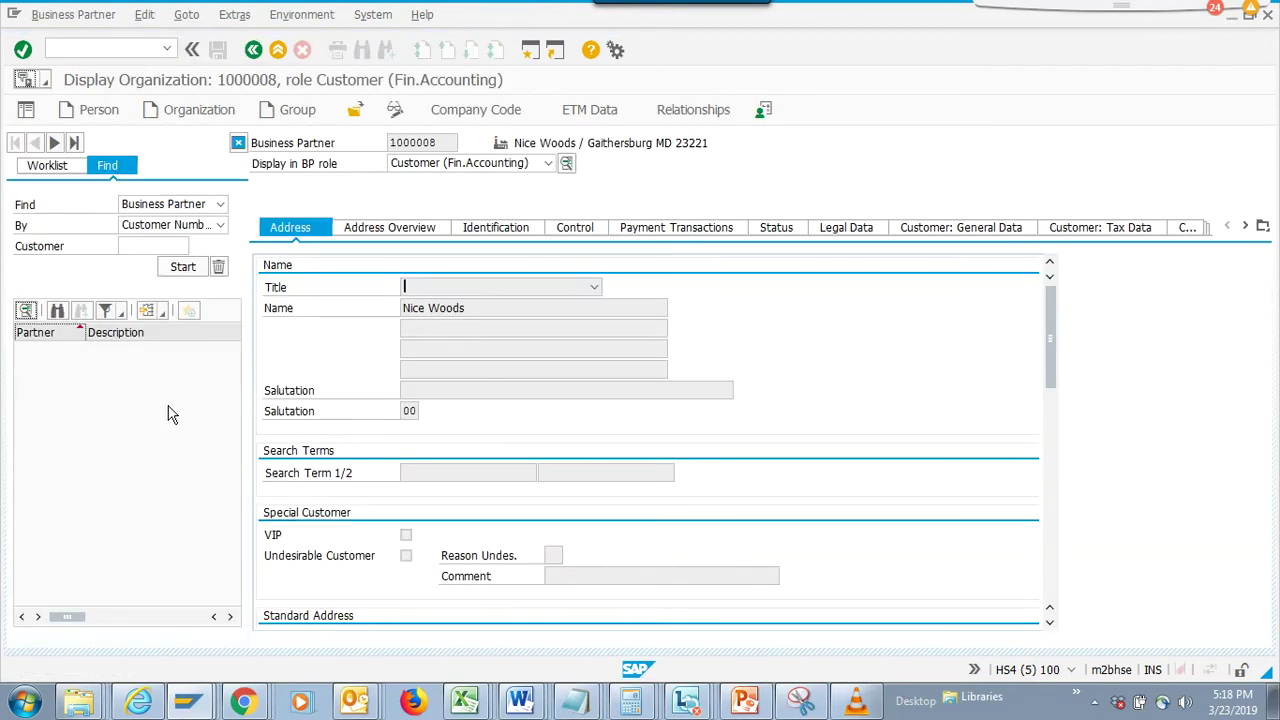
left_click(198, 271)
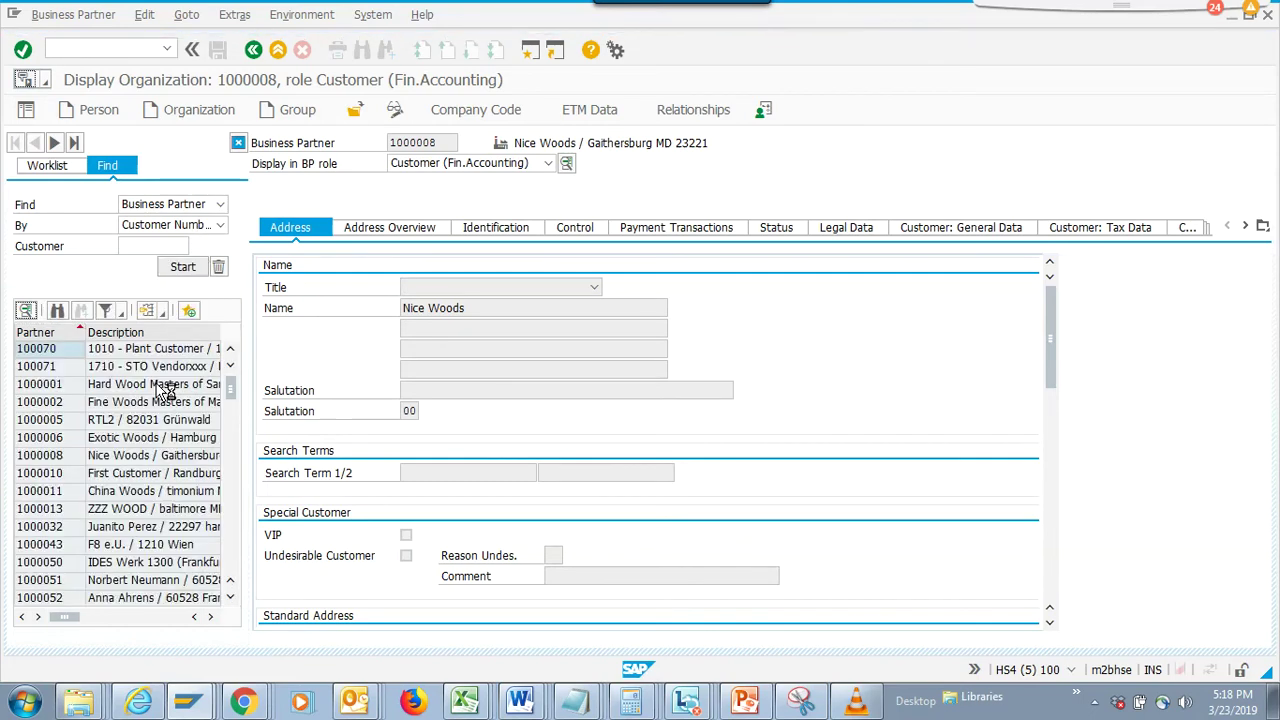
left_click(118, 440)
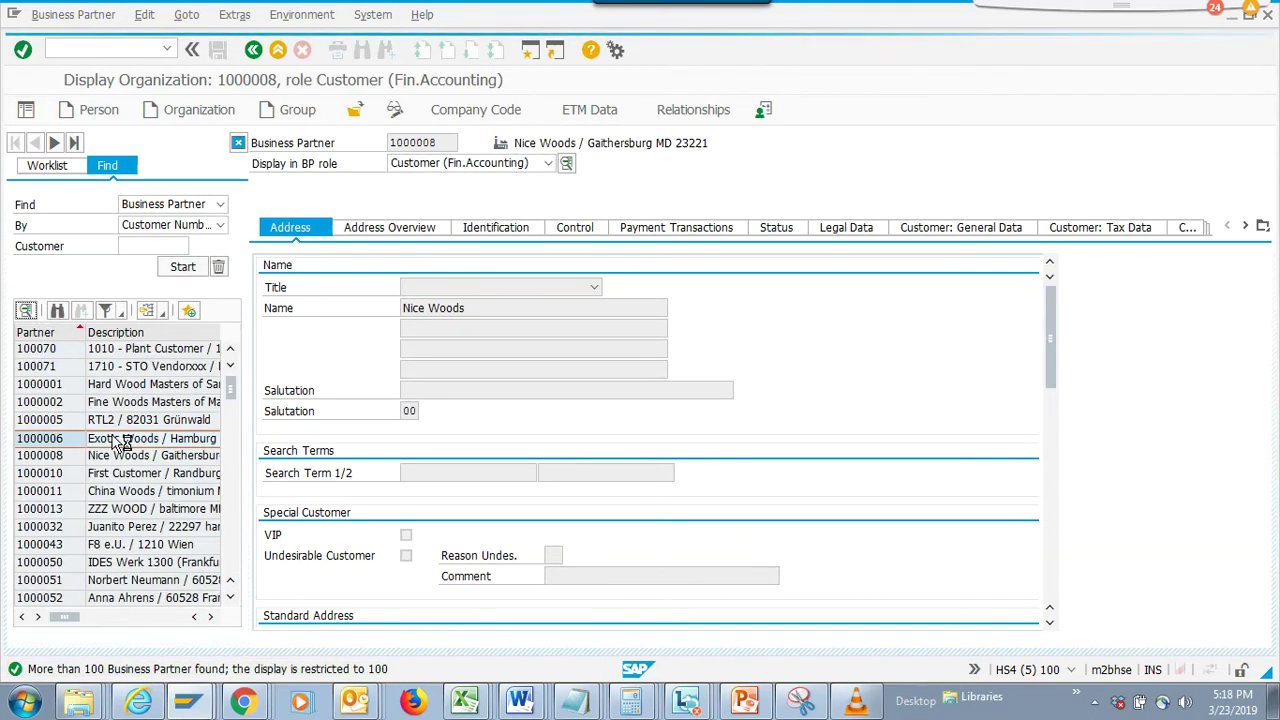
double_click(118, 440)
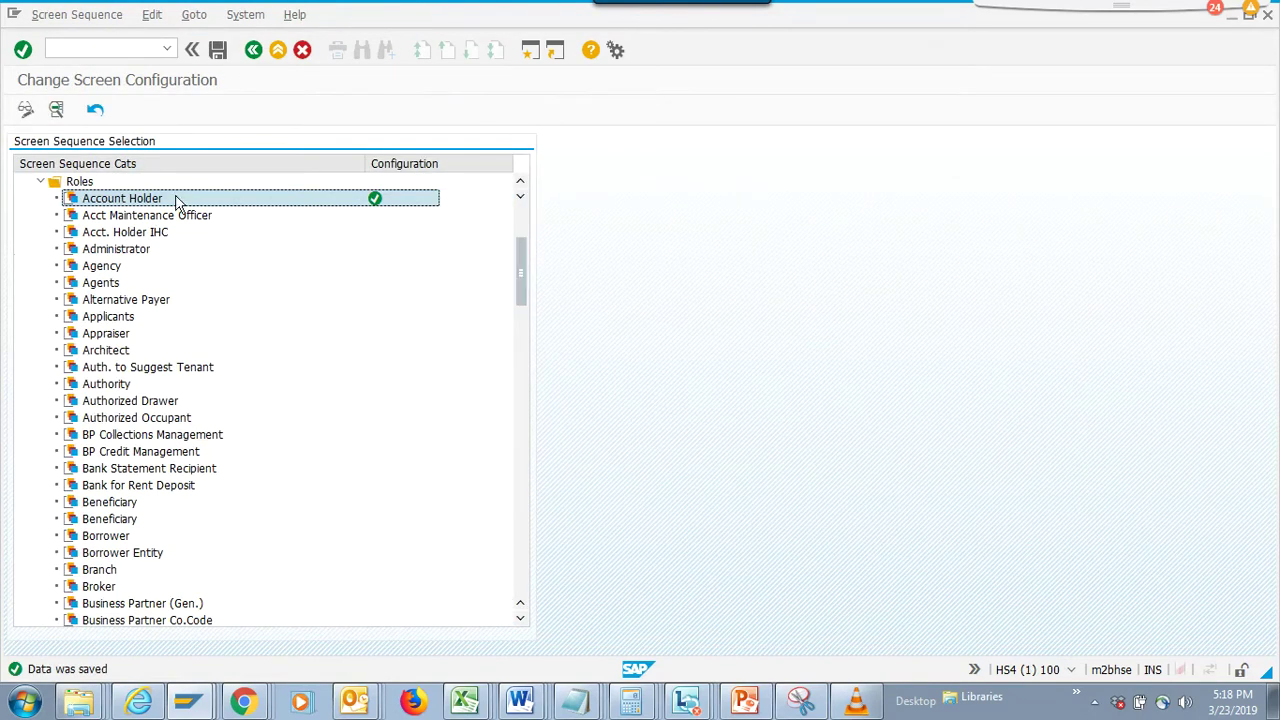
Reopen the Account Holder screen configuration as a tile overview and compare its order with the tabs of Exotic Woods
double_click(176, 200)
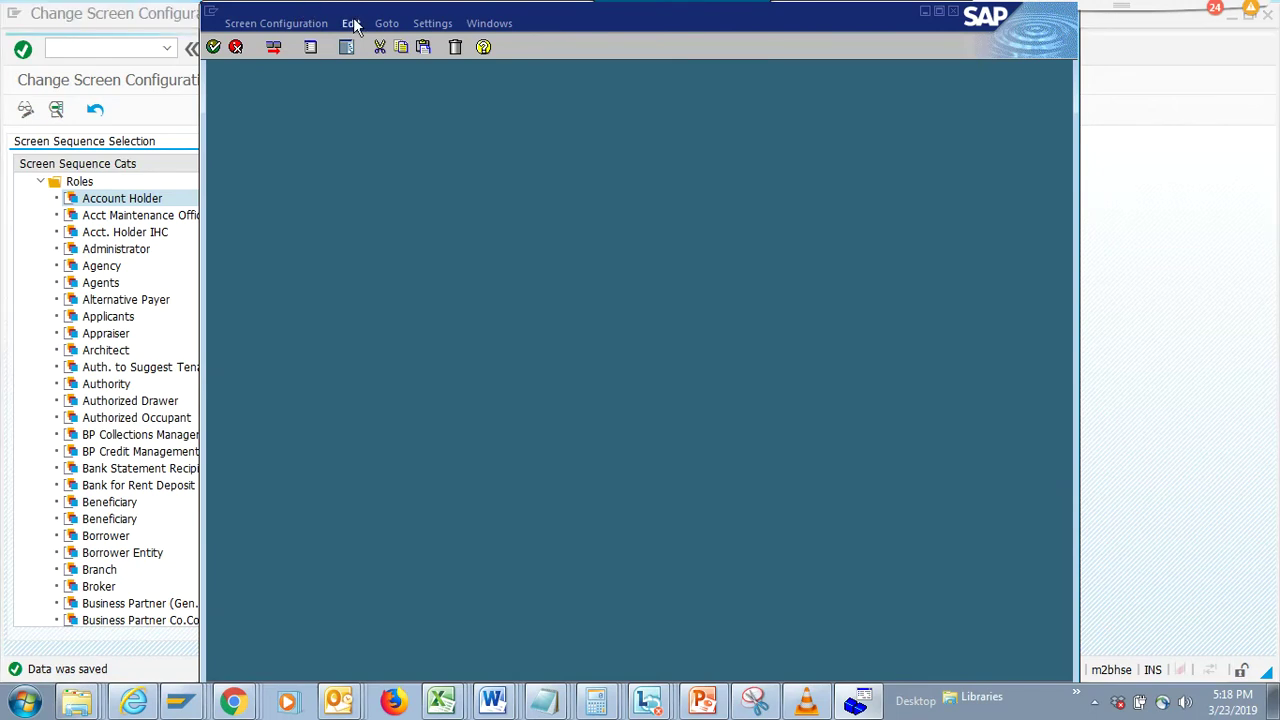
left_click(273, 47)
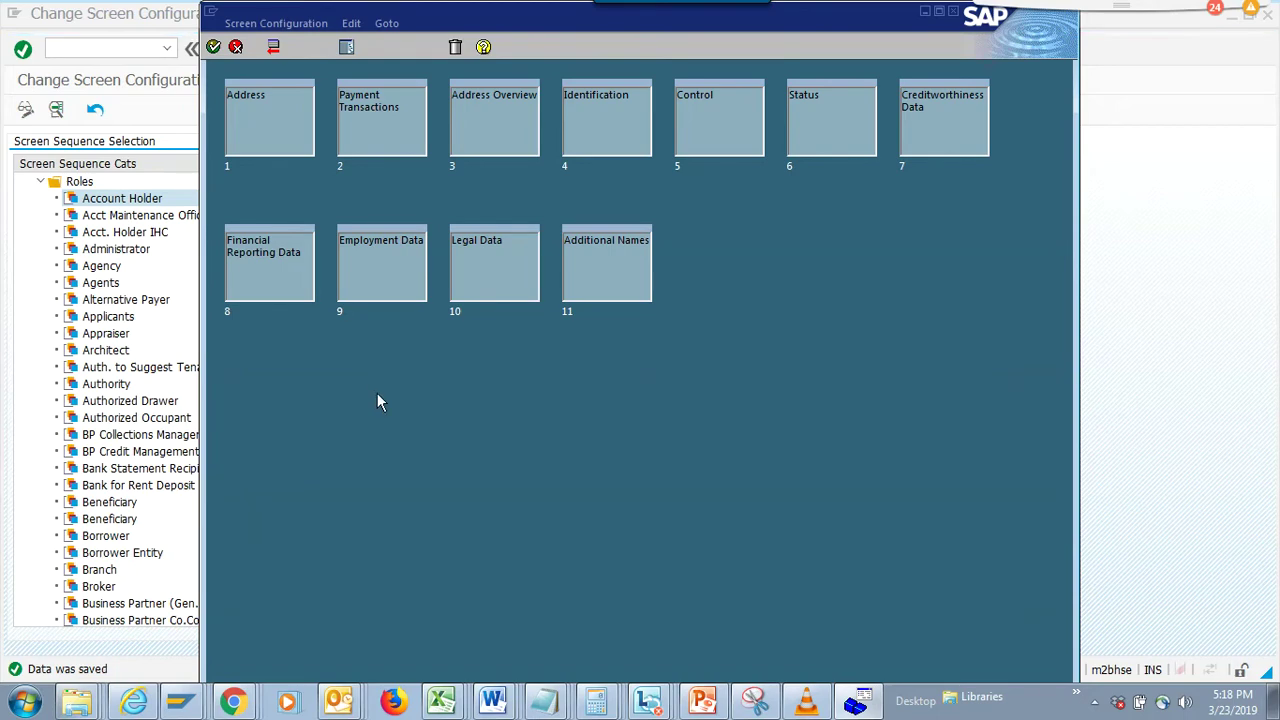
key("Return")
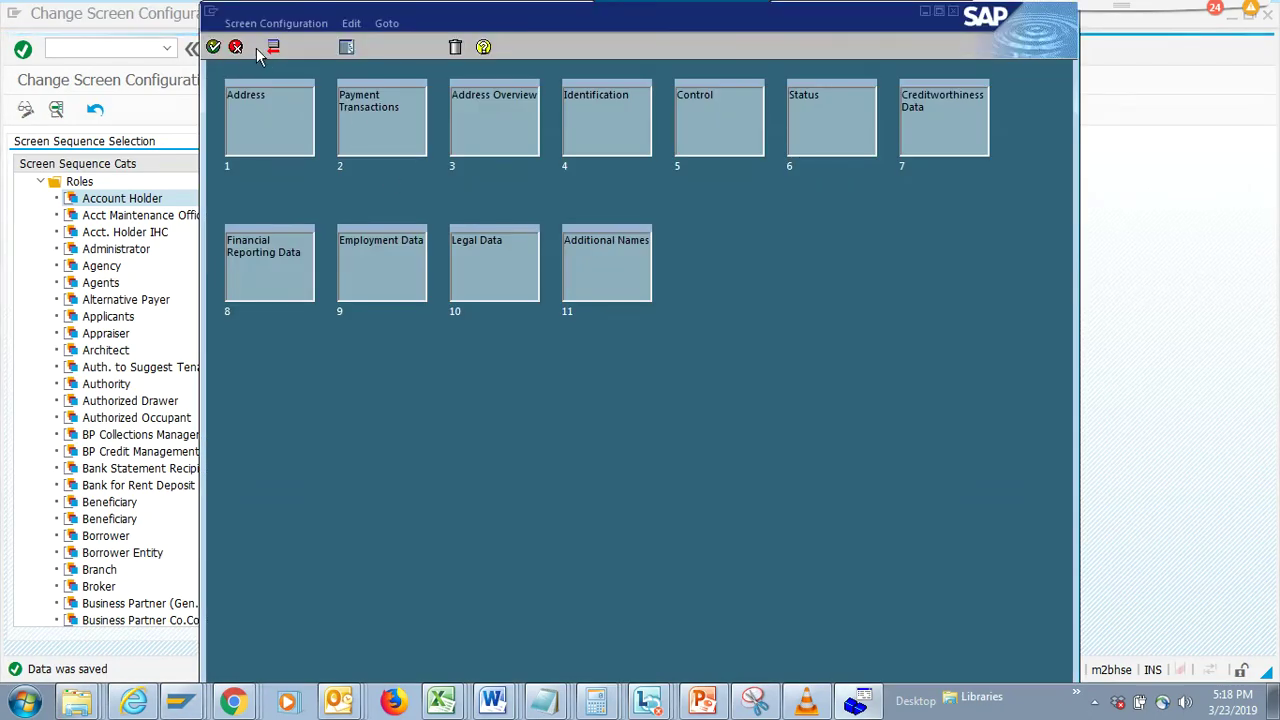
left_click(273, 48)
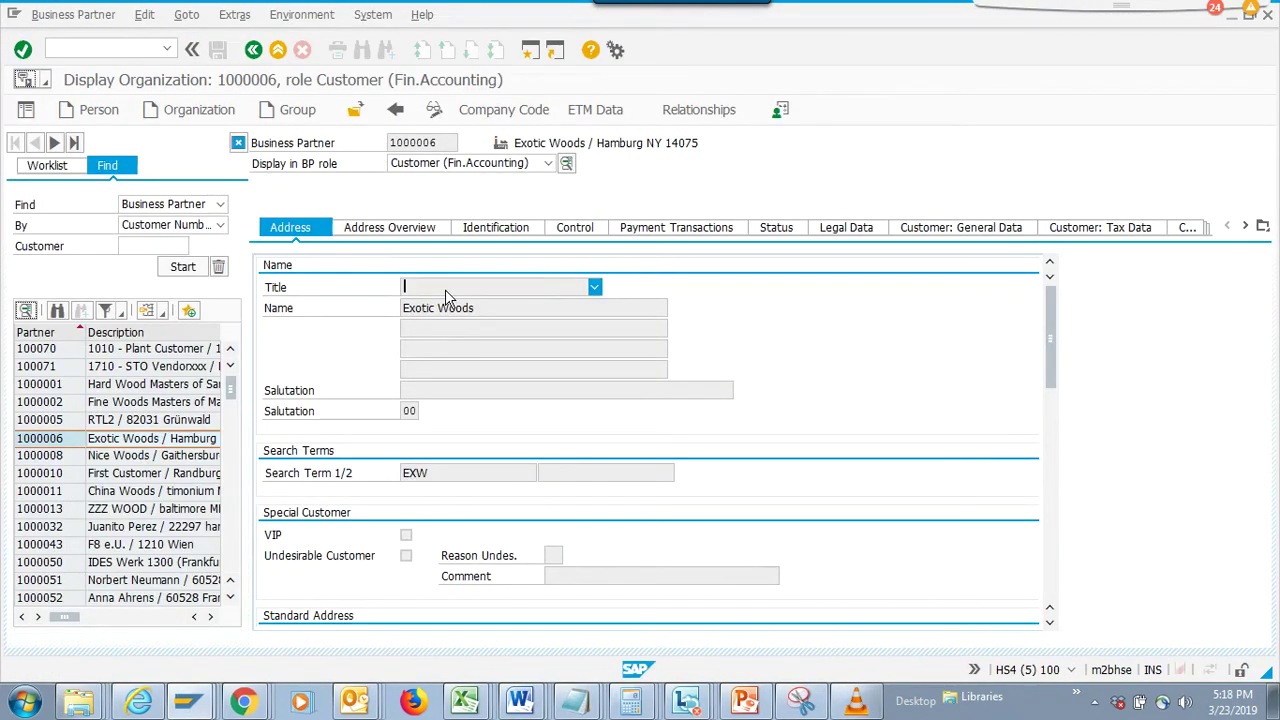
key("F3")
For the Business Partner (Gen.) role, move Payment Transactions to position 2 and Control to position 4, and accept the order
left_click_drag(527, 268, 530, 323)
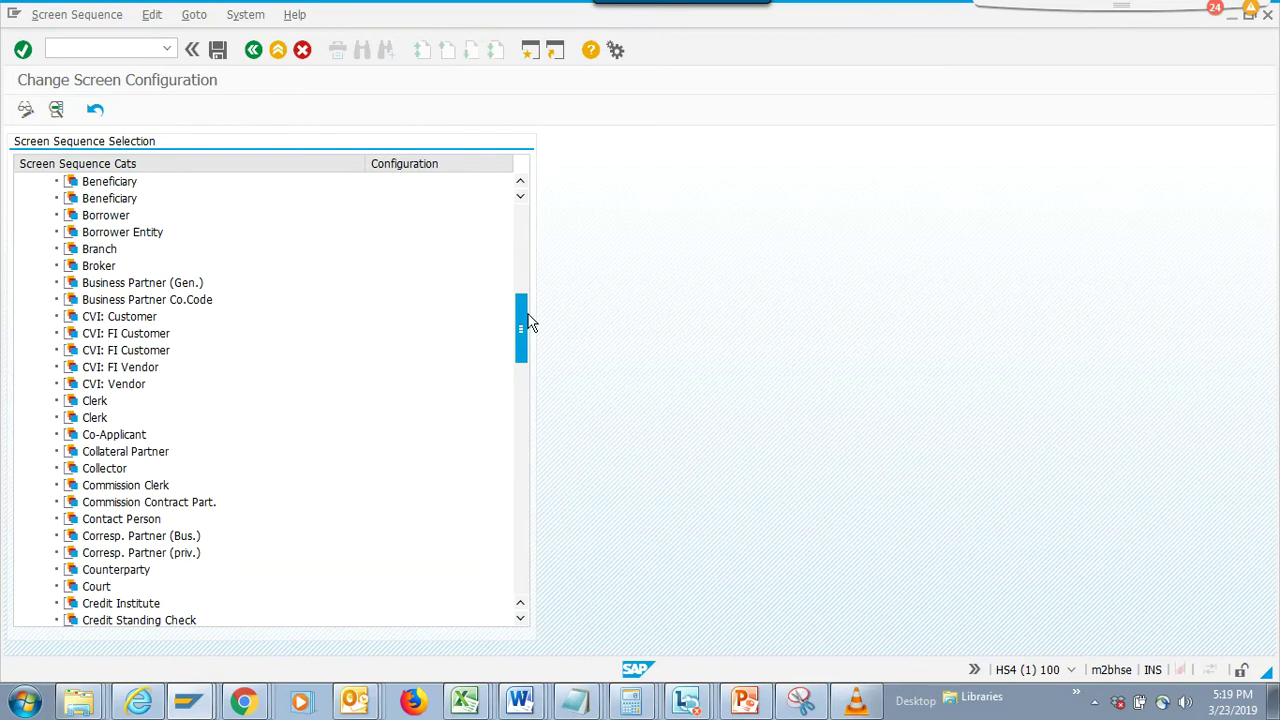
left_click(104, 286)
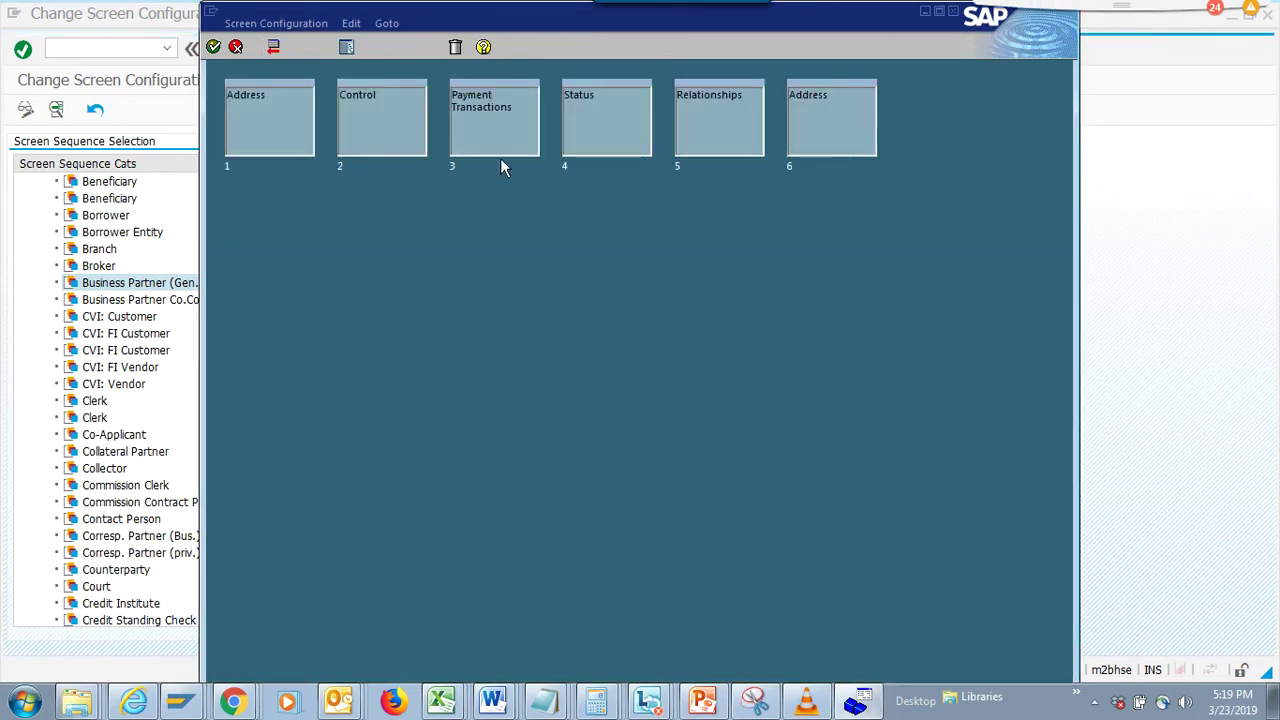
left_click_drag(517, 142, 343, 110)
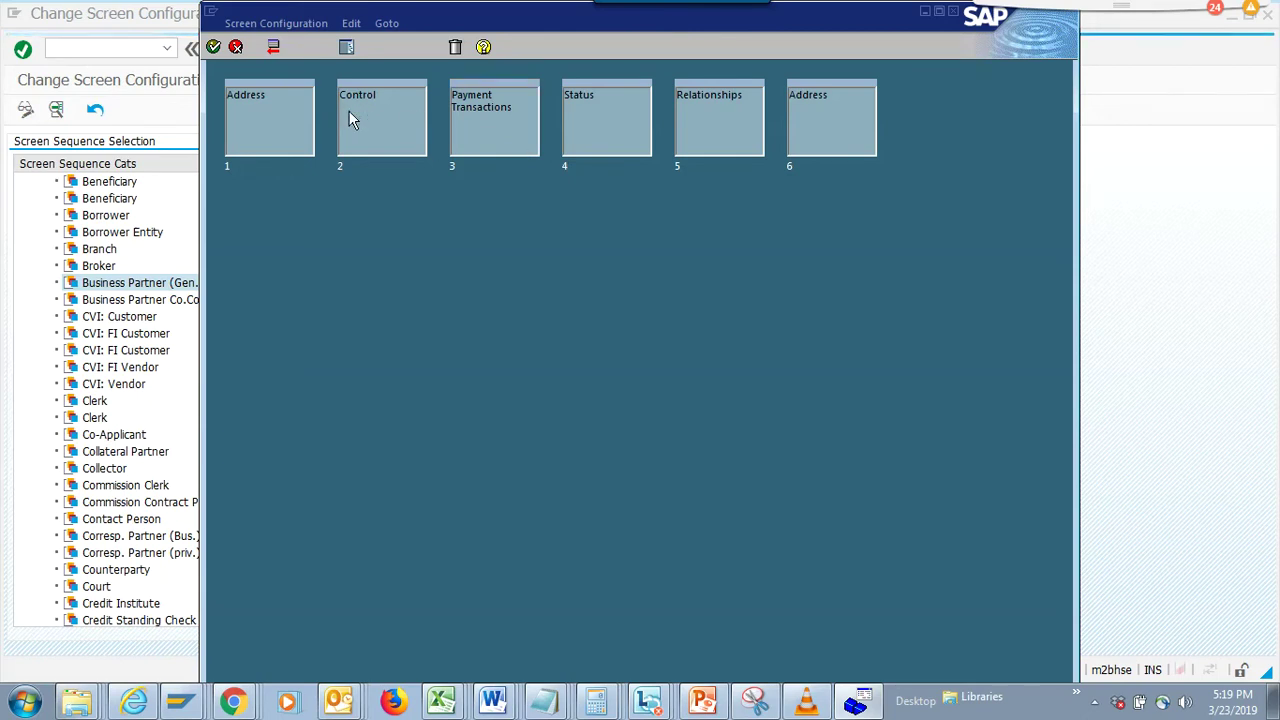
left_click_drag(371, 103, 488, 101)
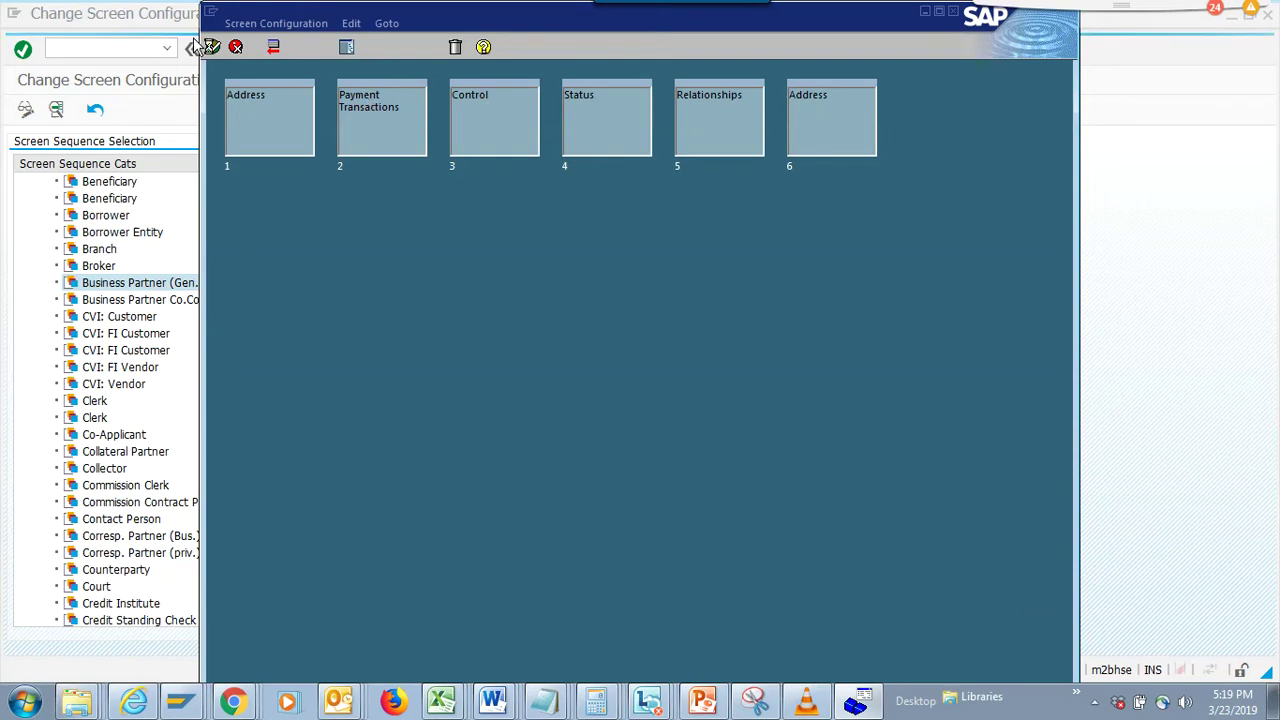
left_click_drag(602, 123, 632, 127)
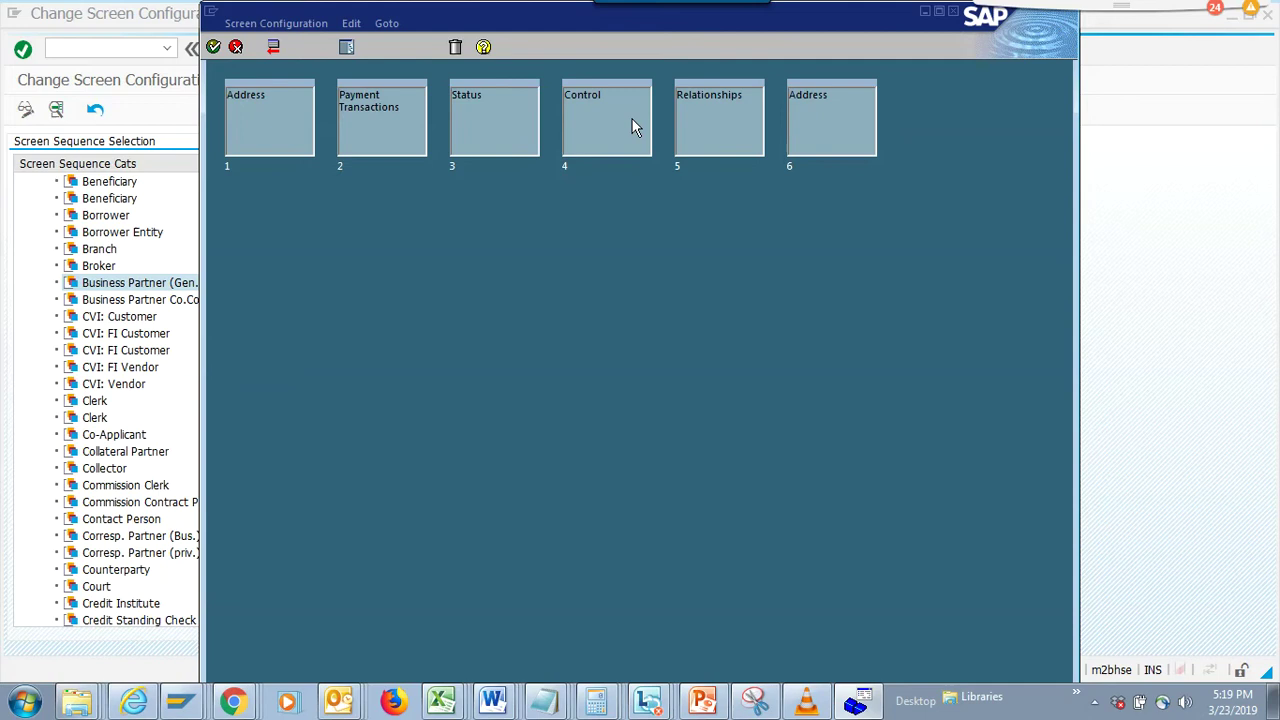
left_click(213, 46)
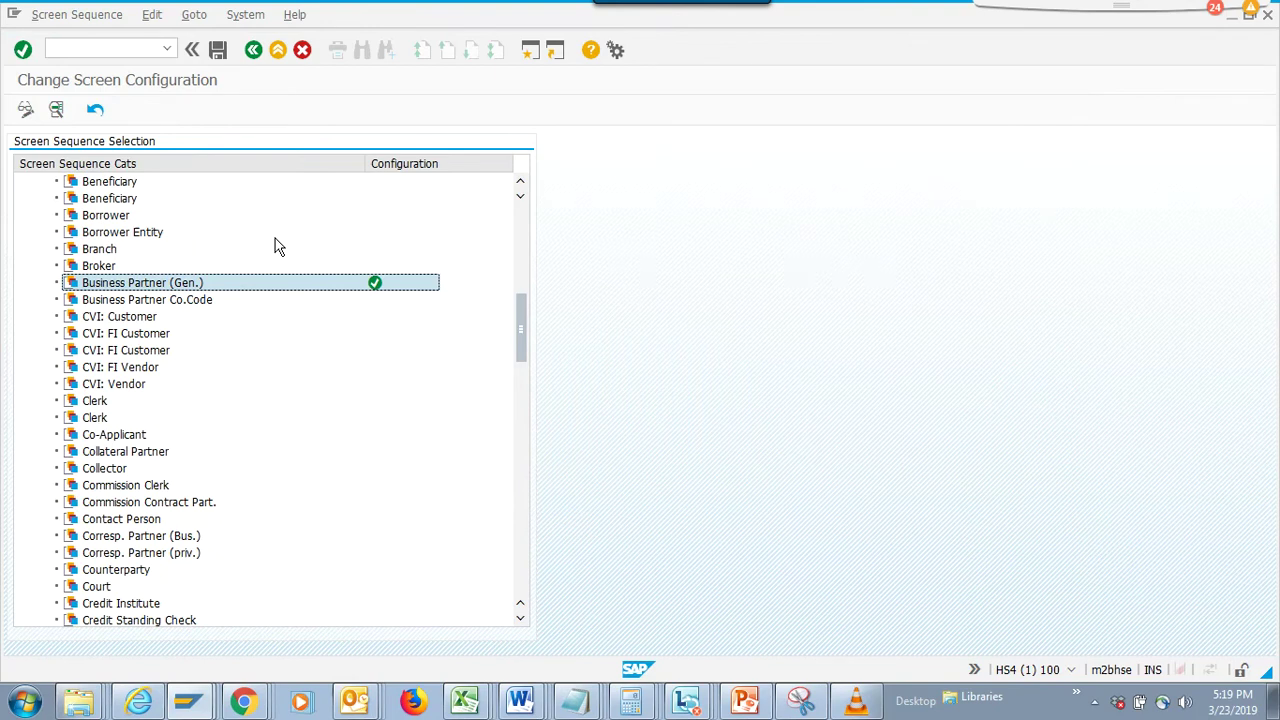
Save the changed Business Partner (Gen.) screen configuration
key("F10")
key("Right")
key("Right")
key("Right")
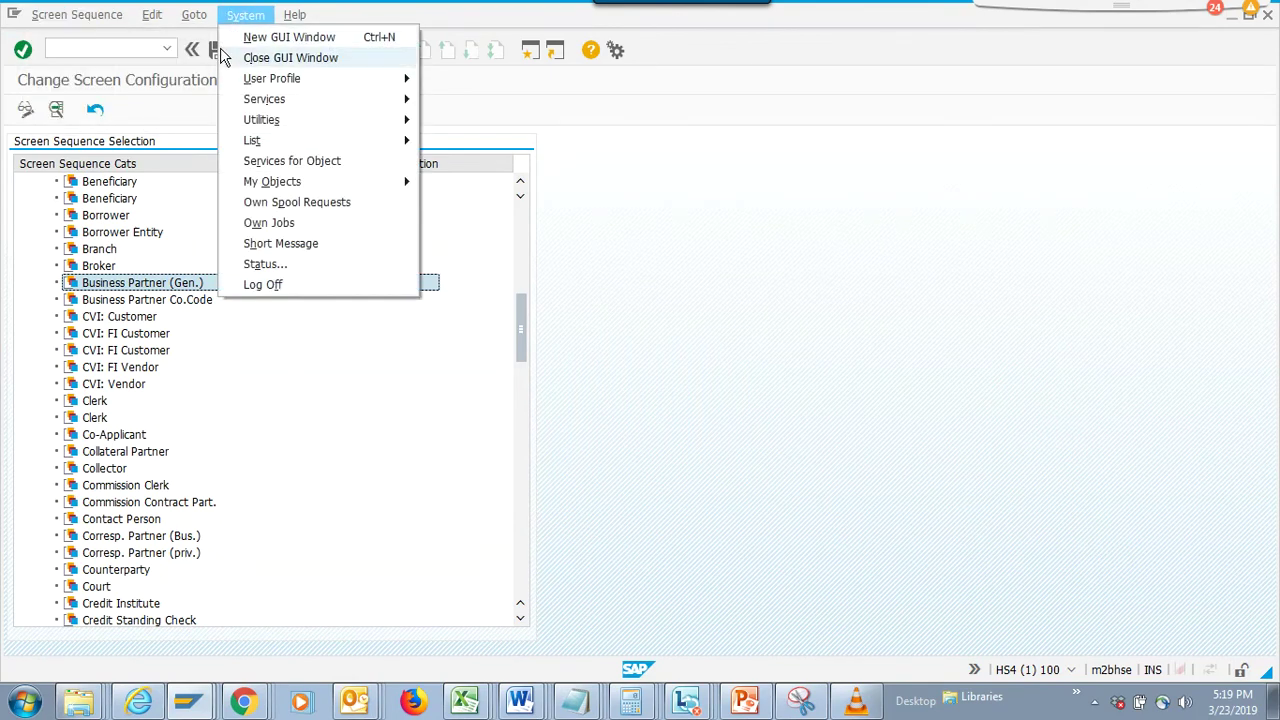
key("Escape")
key("ctrl+s")
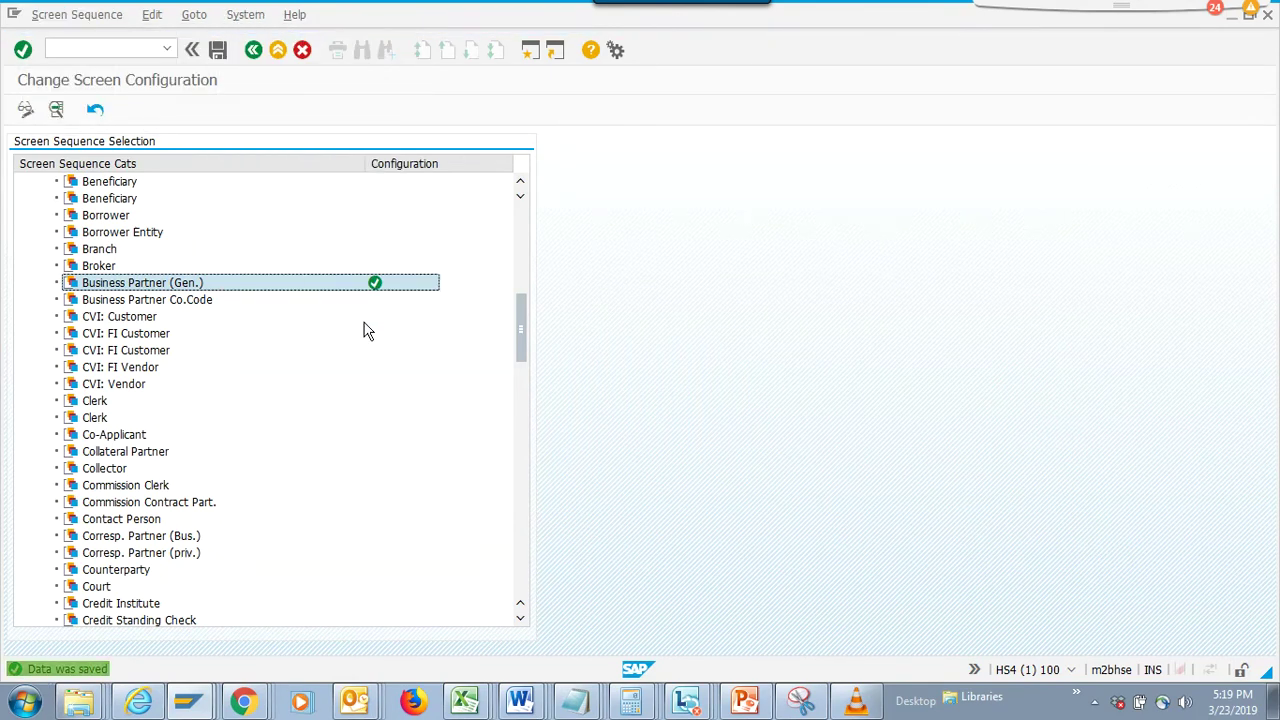
Switch to the business partner session, restart transaction /nbp, and search partners by customer number with Customer empty
key("F3")
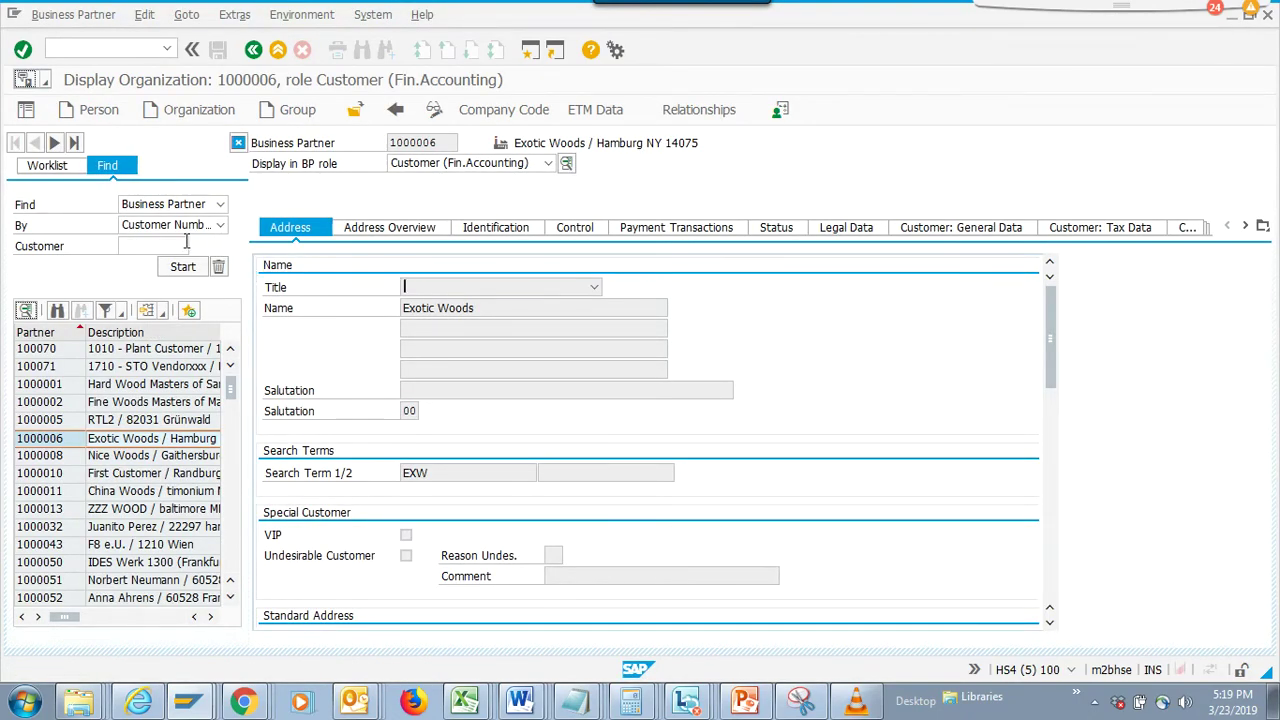
left_click(253, 49)
left_click(165, 54)
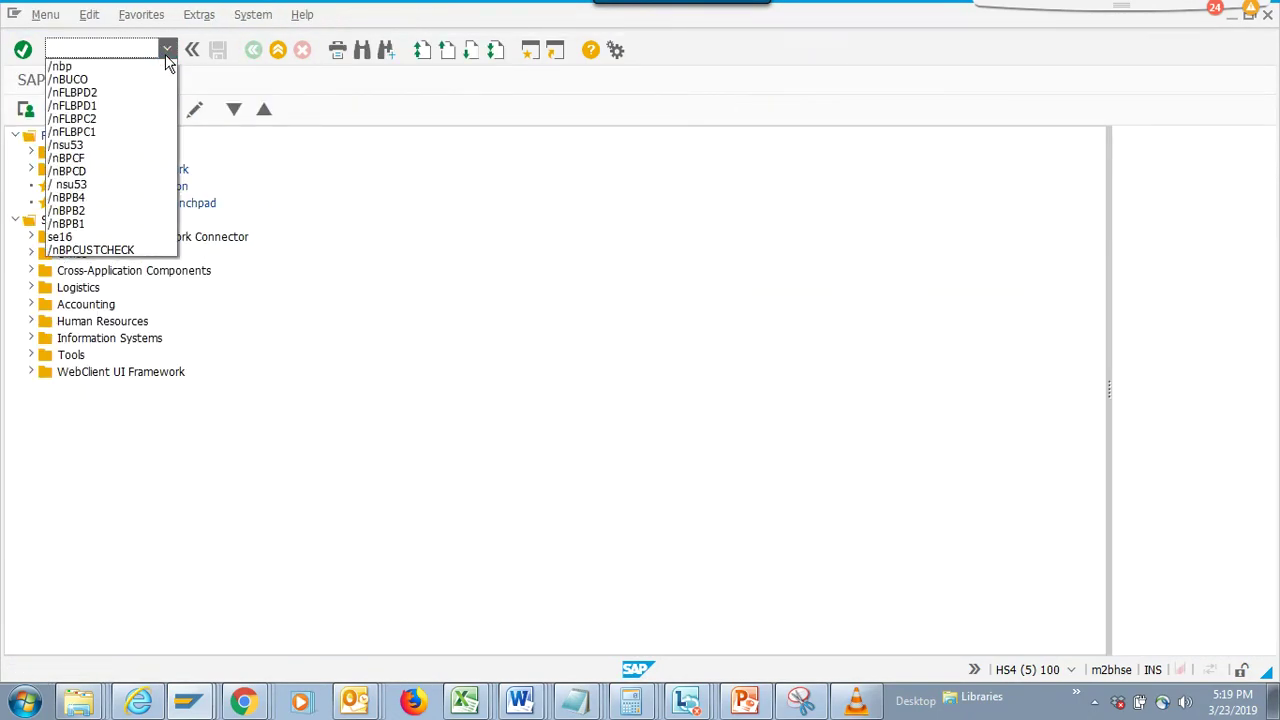
left_click(145, 67)
key("Return")
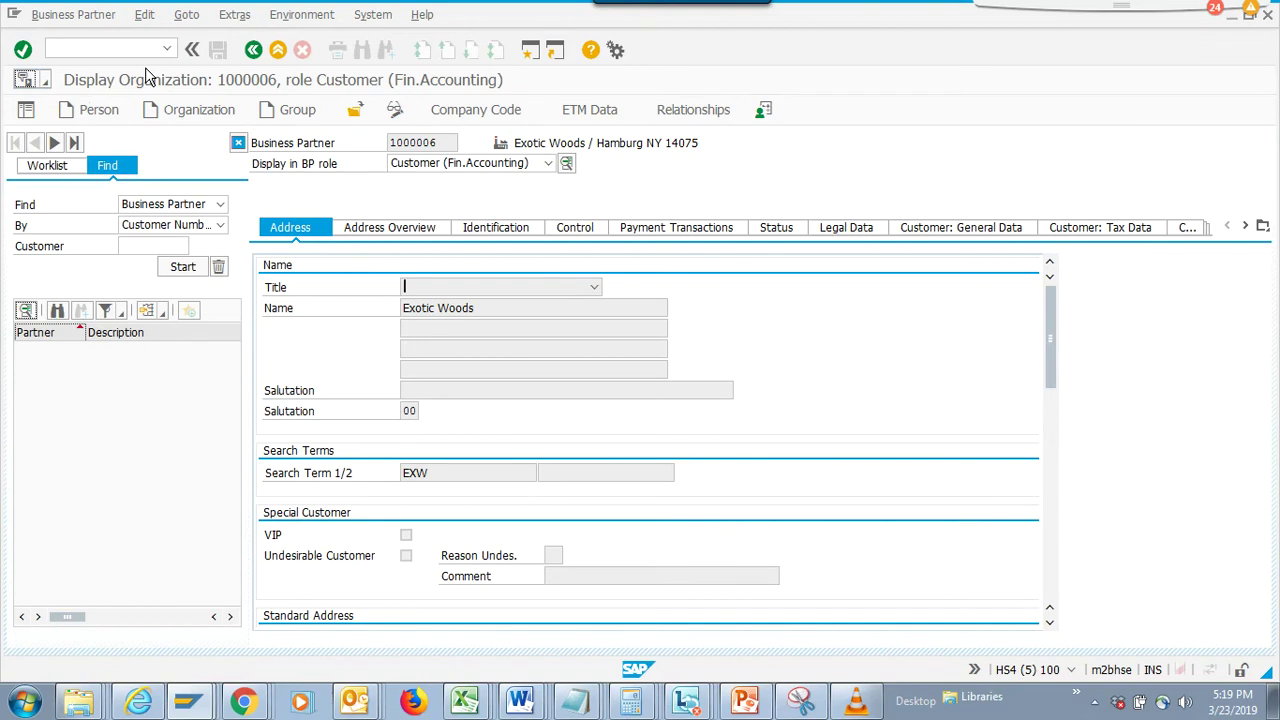
left_click(182, 266)
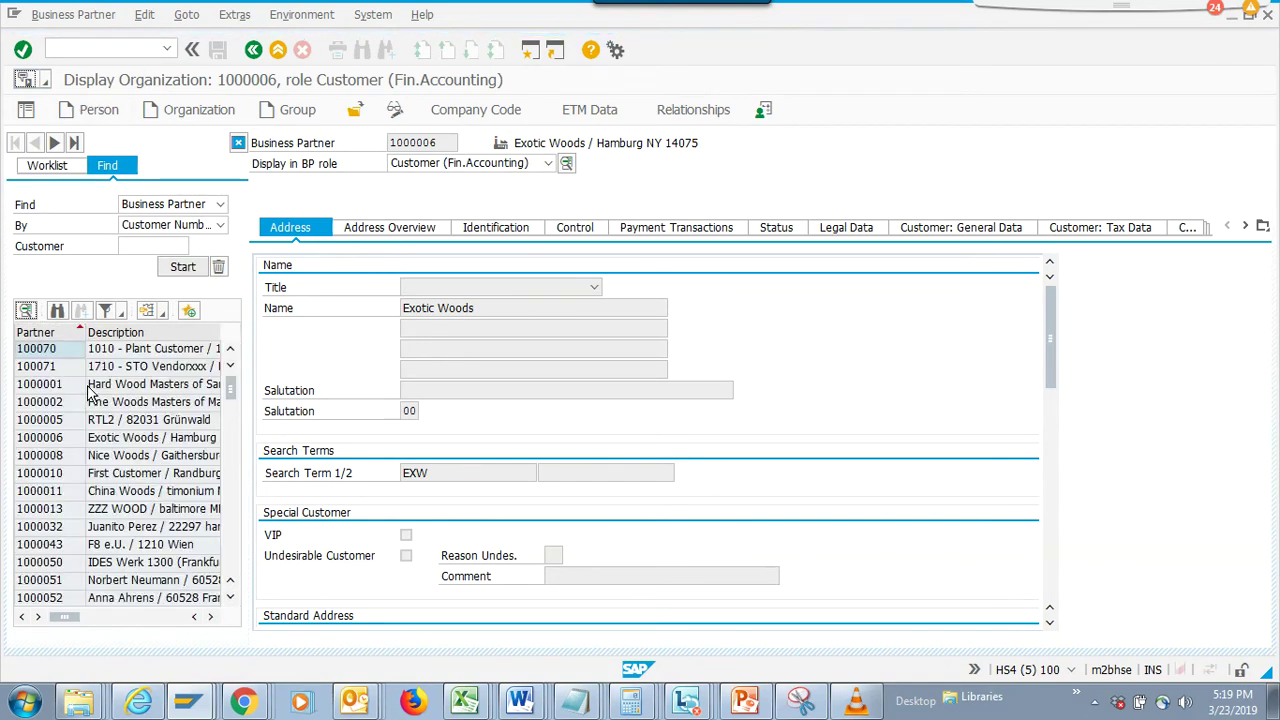
Display Exotic Woods in the Business Partner (Gen.) role and check its tabs against the role configured in Change Screen Configuration
left_click(548, 163)
left_click(480, 178)
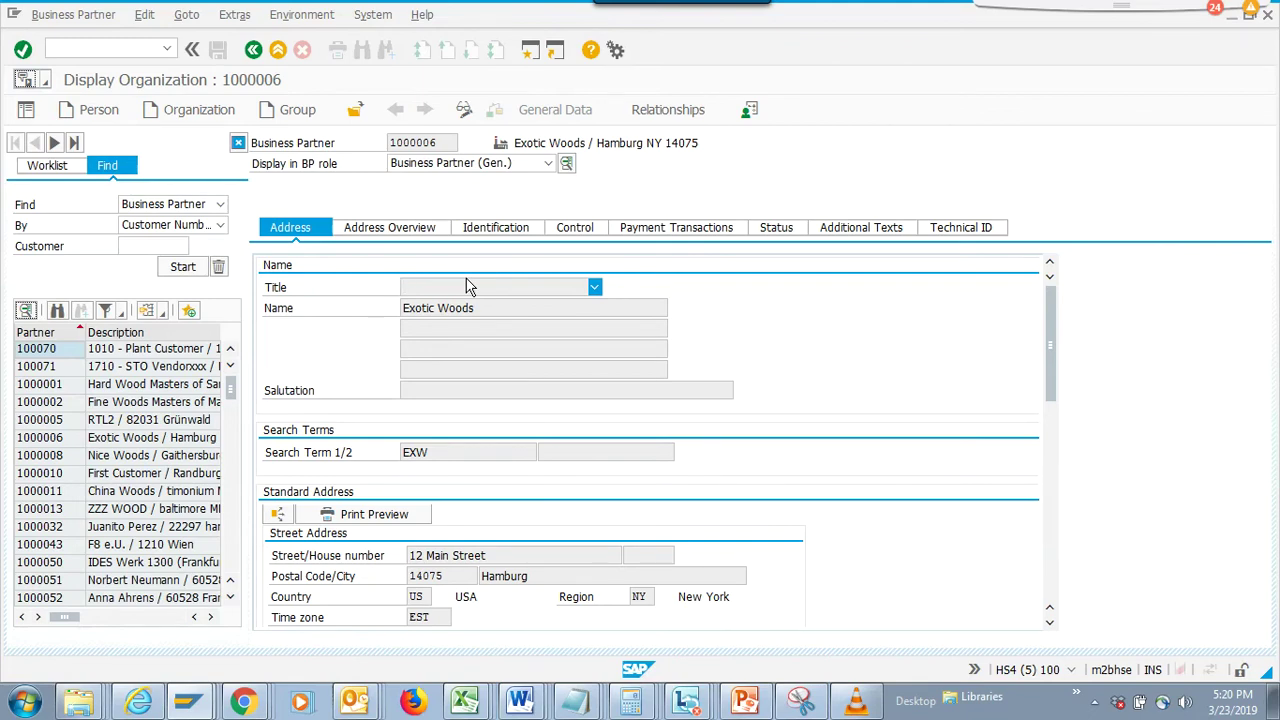
key("alt+Tab")
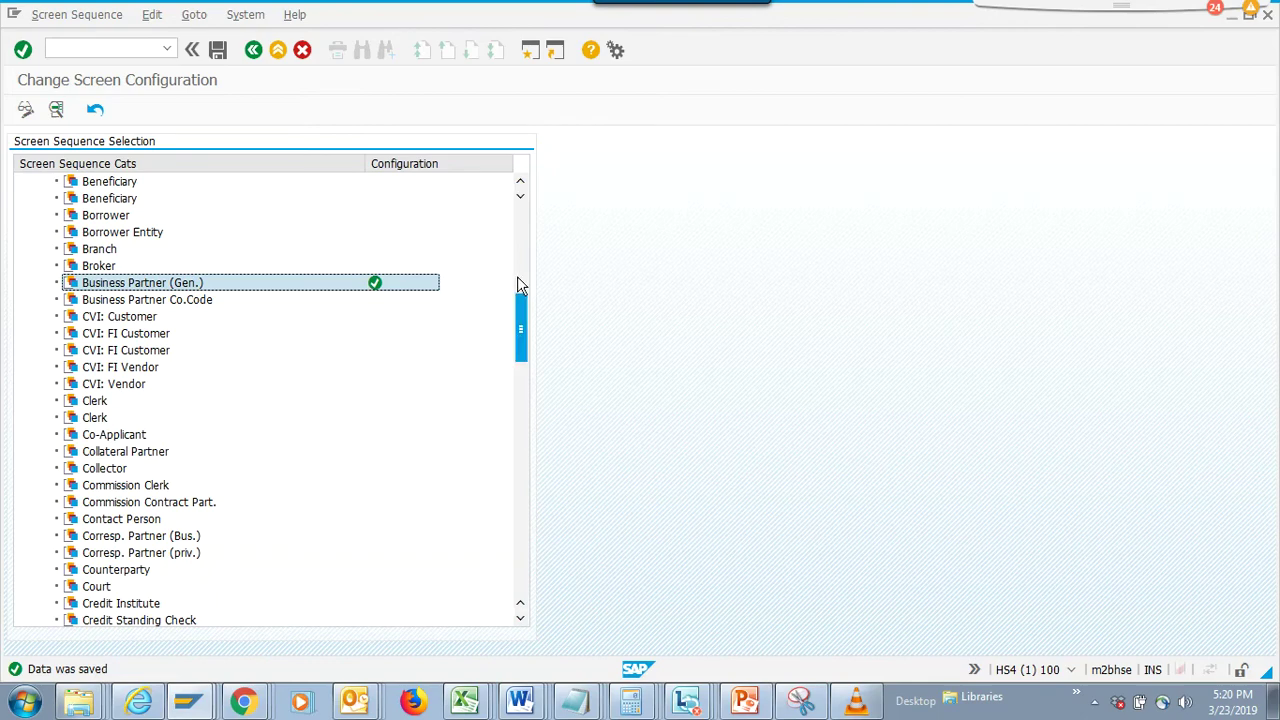
key("alt+Tab")
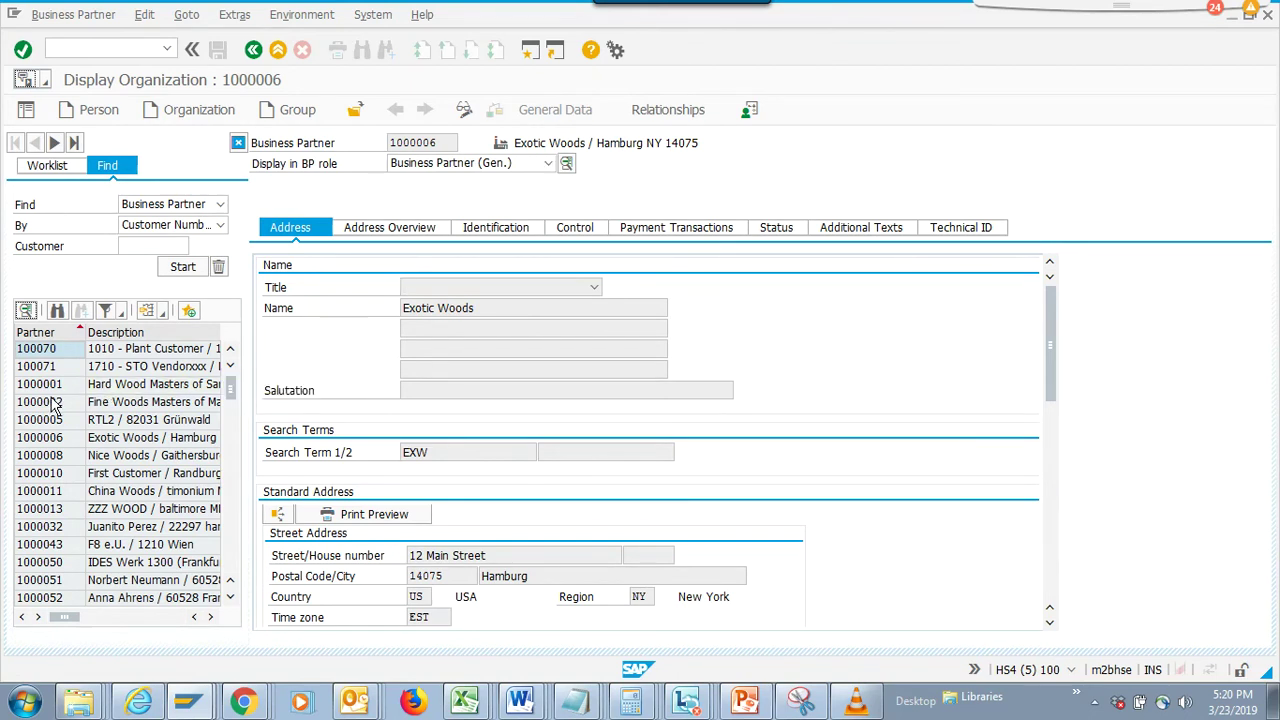
Search business partners by customer number with Customer empty and display ZZZ WOOD in the Customer role
left_click(182, 267)
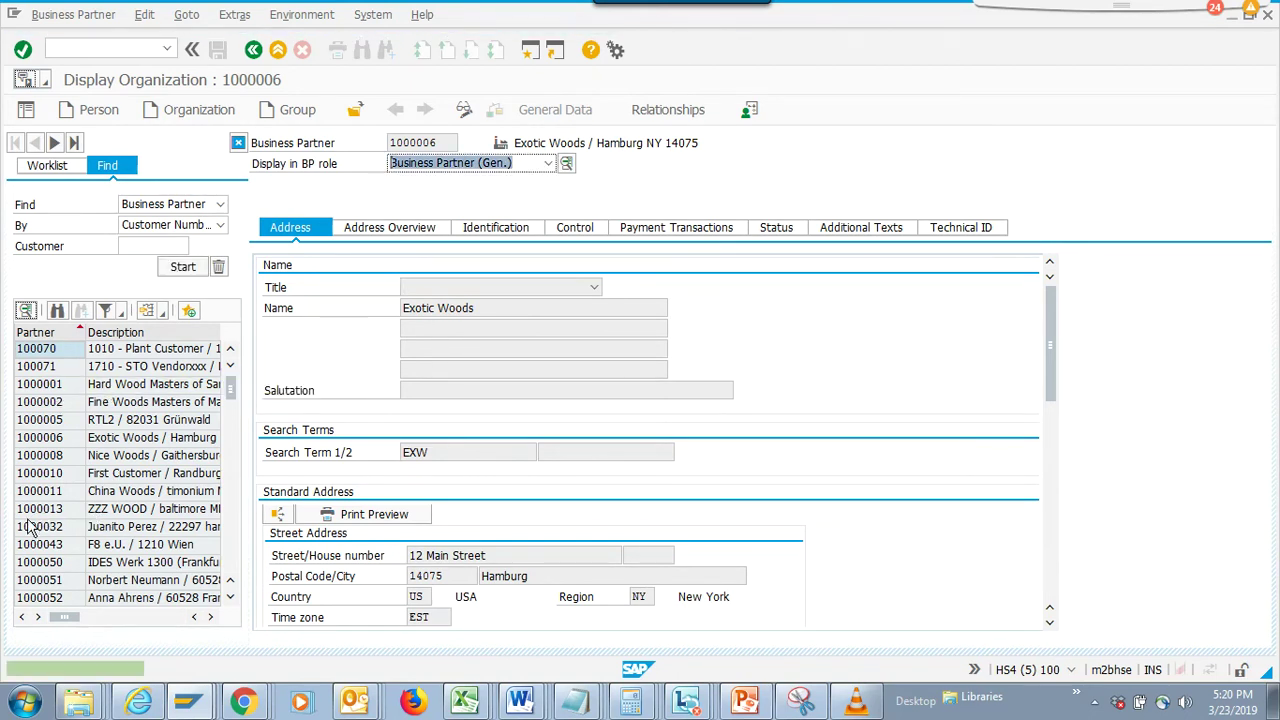
double_click(44, 512)
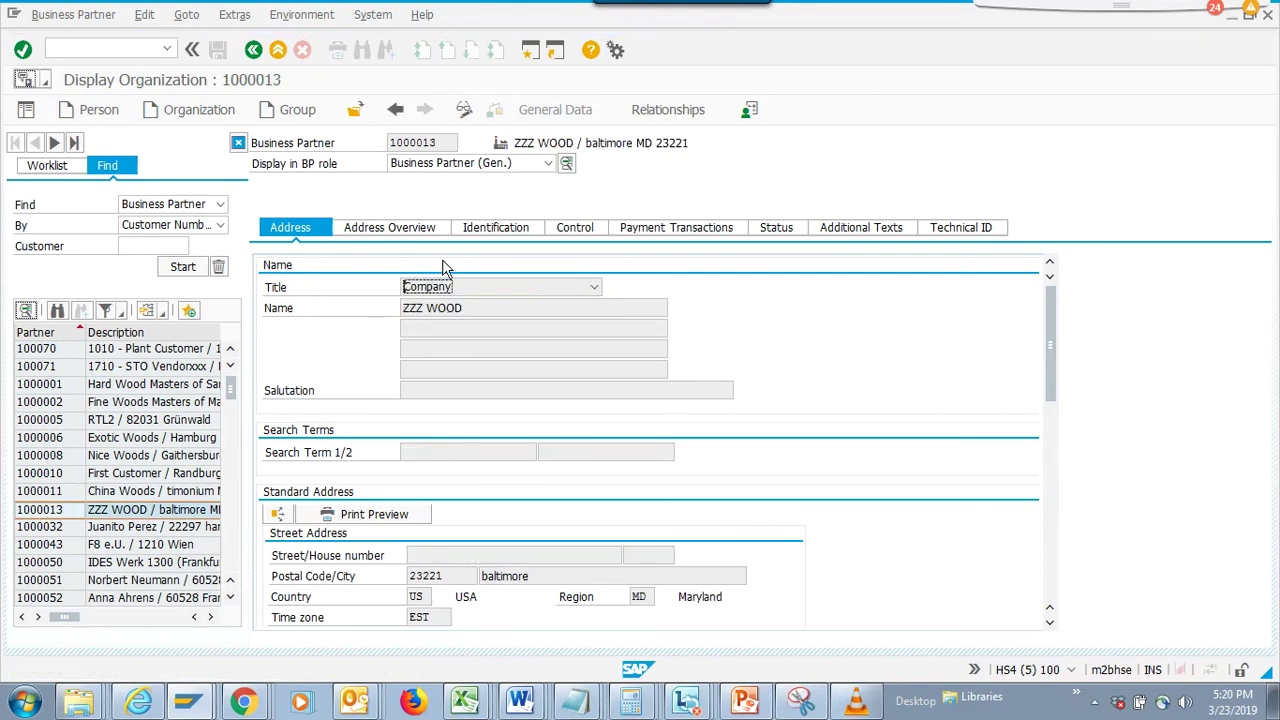
left_click(547, 164)
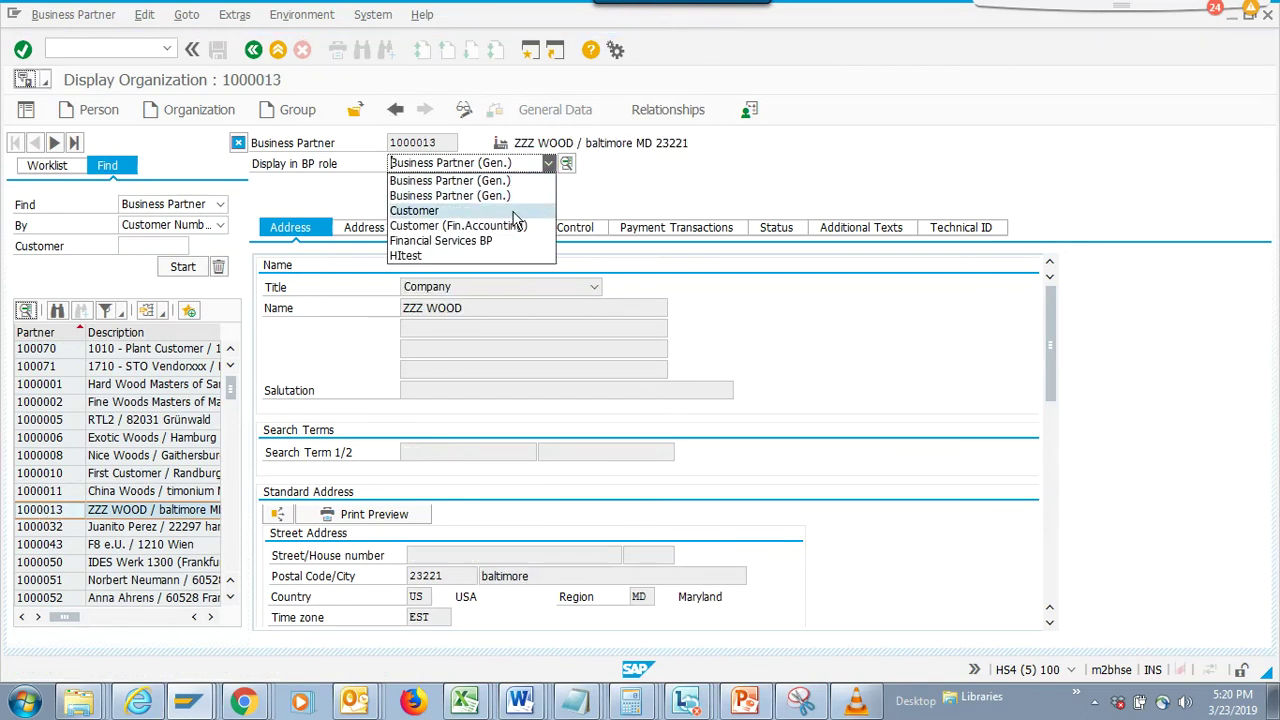
left_click(420, 210)
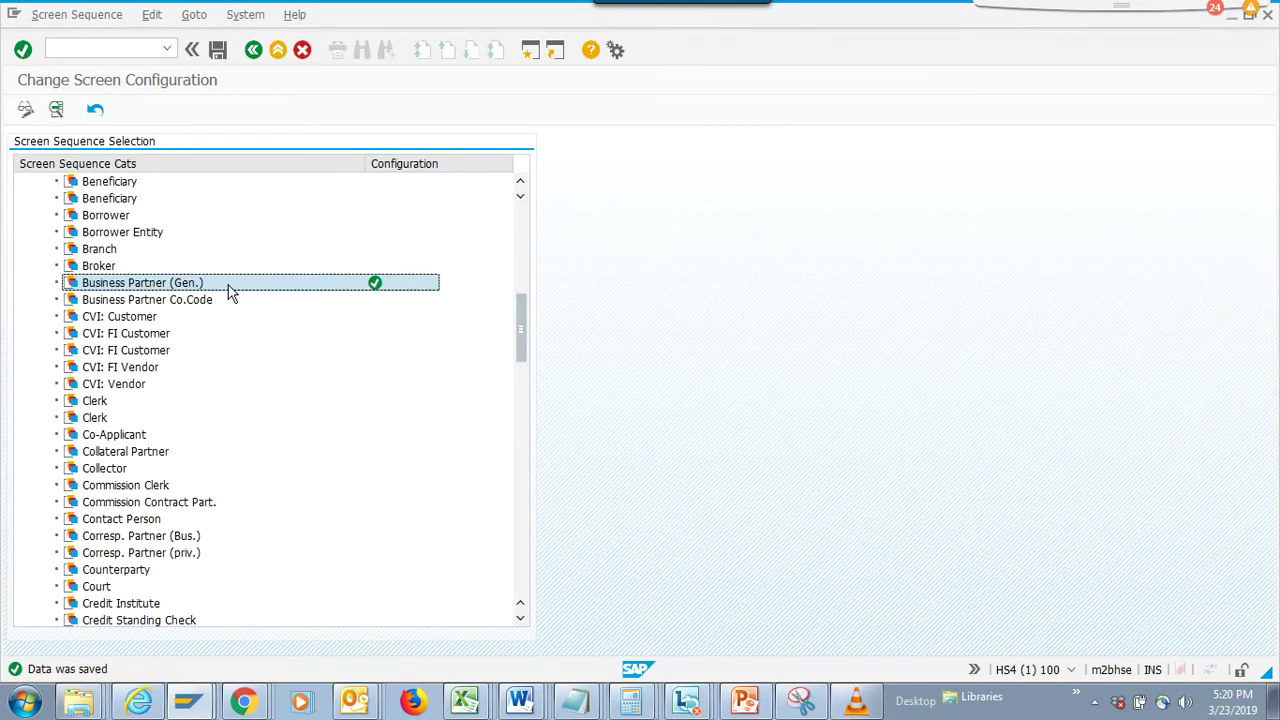
Inspect the configured screen order of Business Partner (Gen.) in Change Screen Configuration, and return to the ZZZ WOOD display
double_click(228, 286)
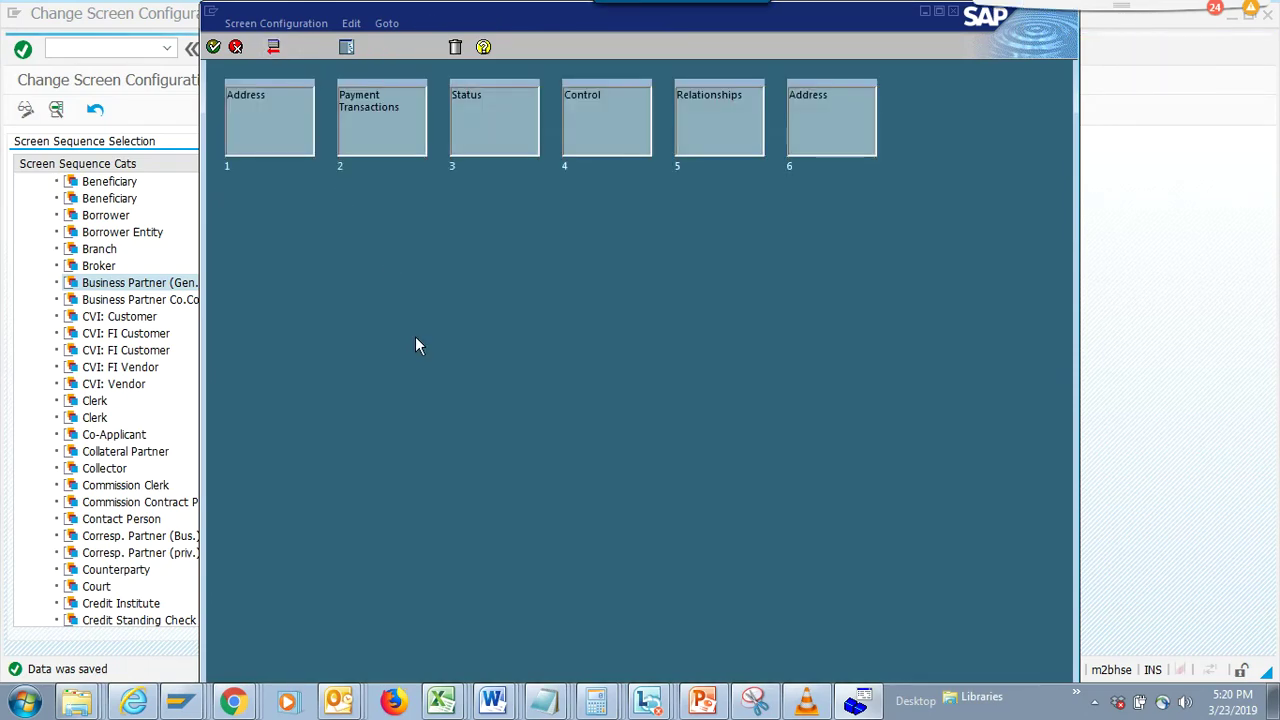
key("F3")
key("alt+Tab")
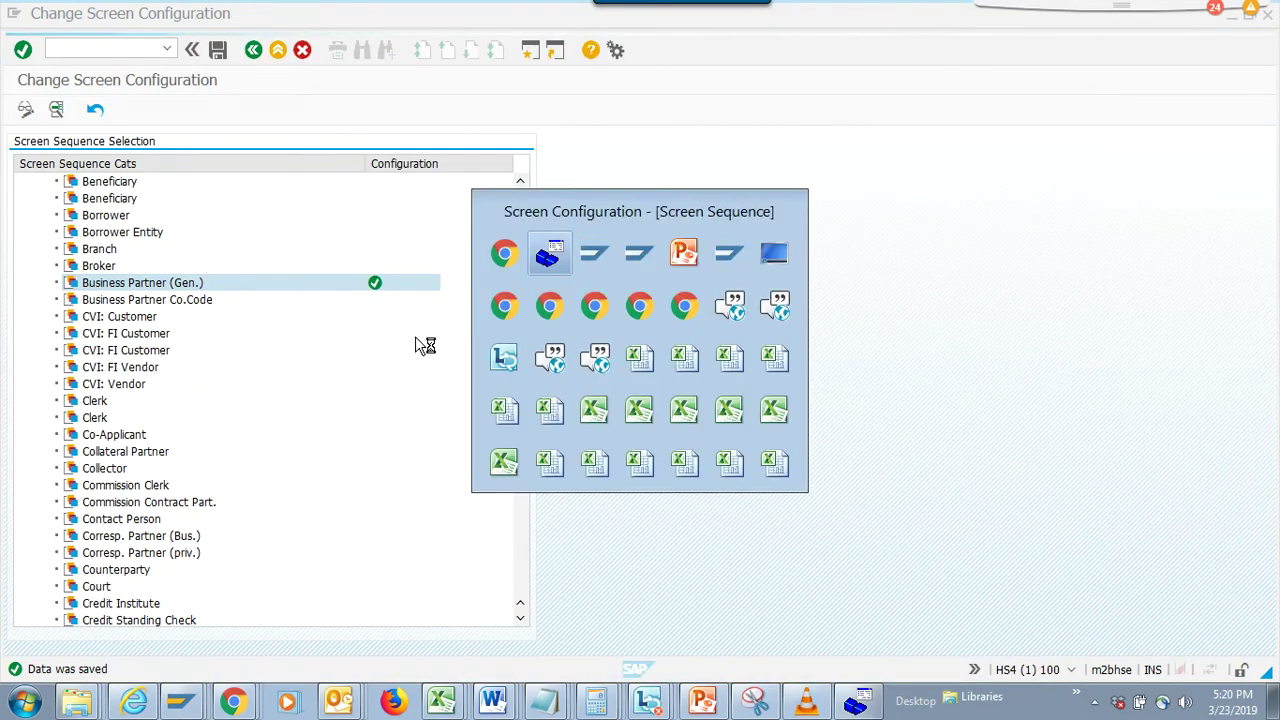
key("alt+Tab")
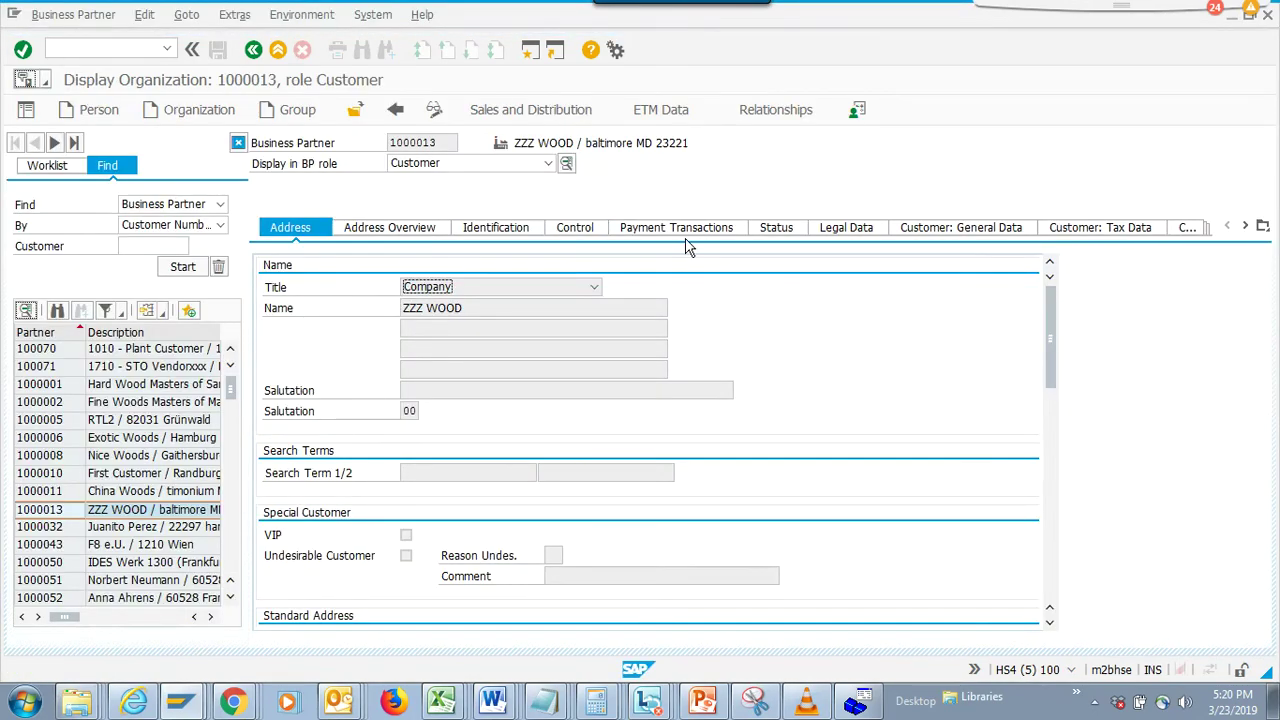
Display ZZZ WOOD in each of the two Business Partner (Gen.) roles to compare their tabs
left_click(548, 164)
left_click(521, 193)
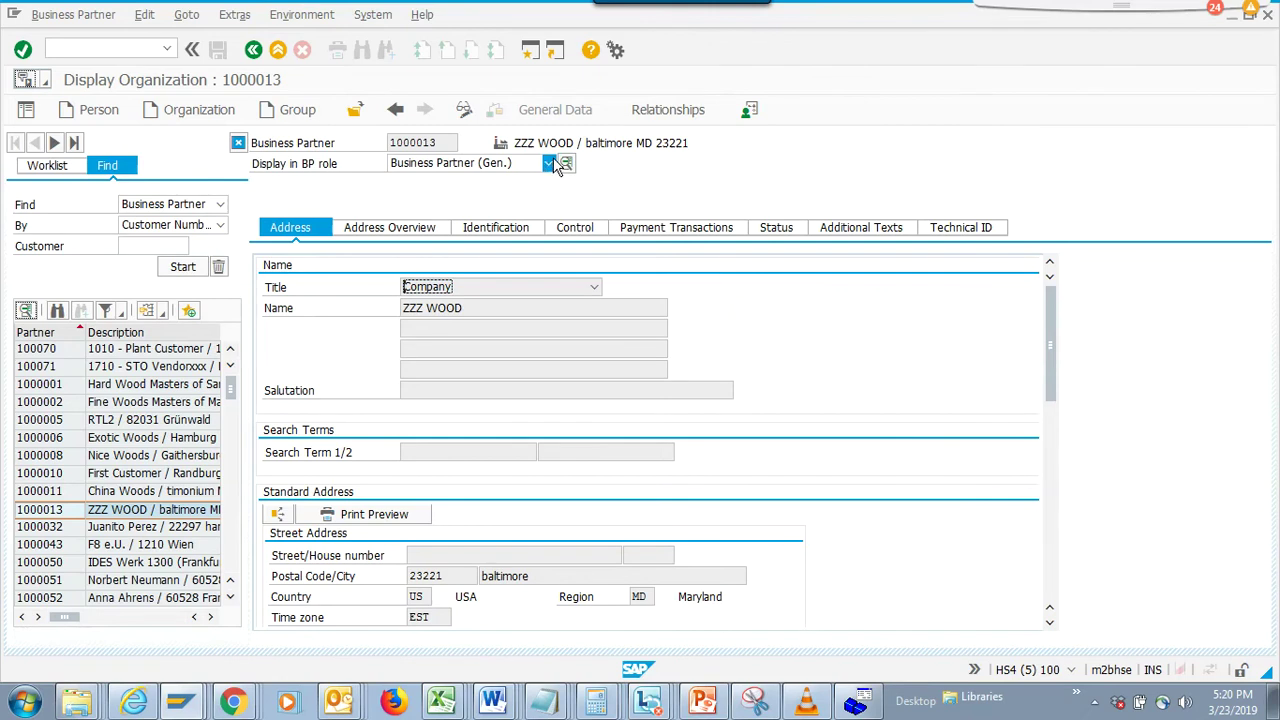
left_click(551, 161)
left_click(524, 196)
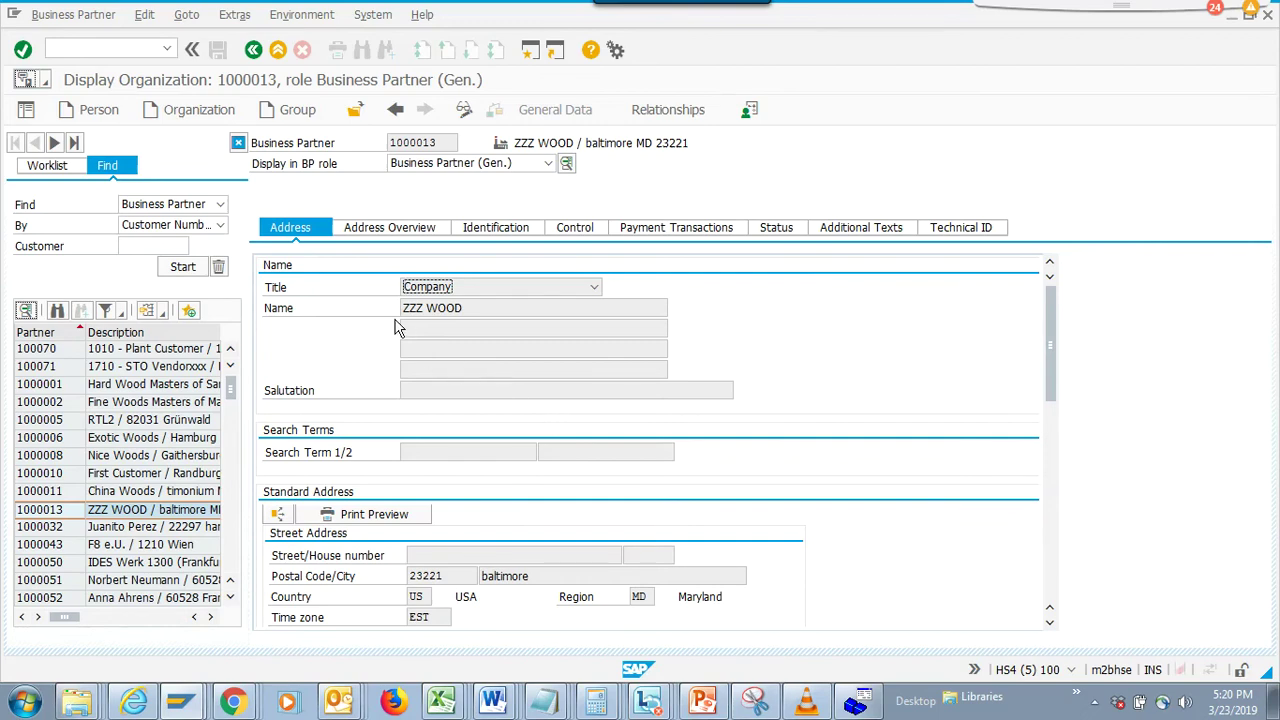
Return to the screen configuration session, accept the Business Partner (Gen.) screen order, save it, and leave Change Screen Configuration
key("alt+Tab")
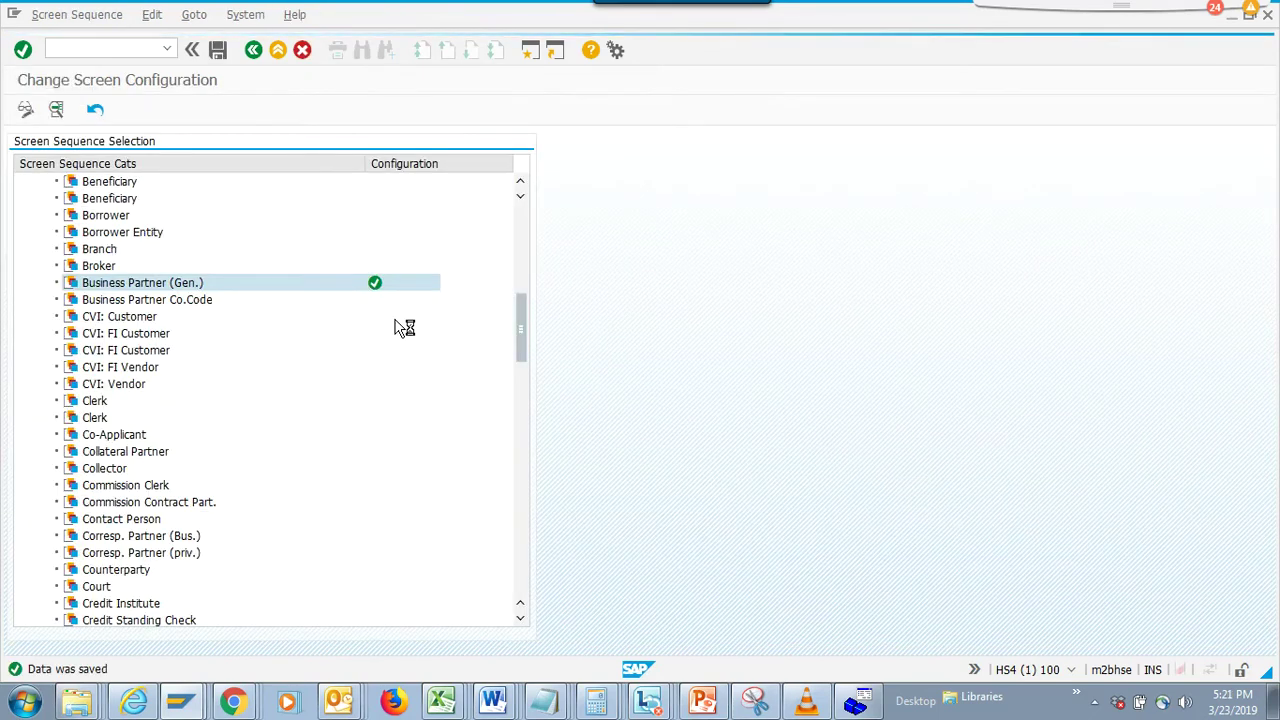
key("alt+Tab")
key("alt+Tab")
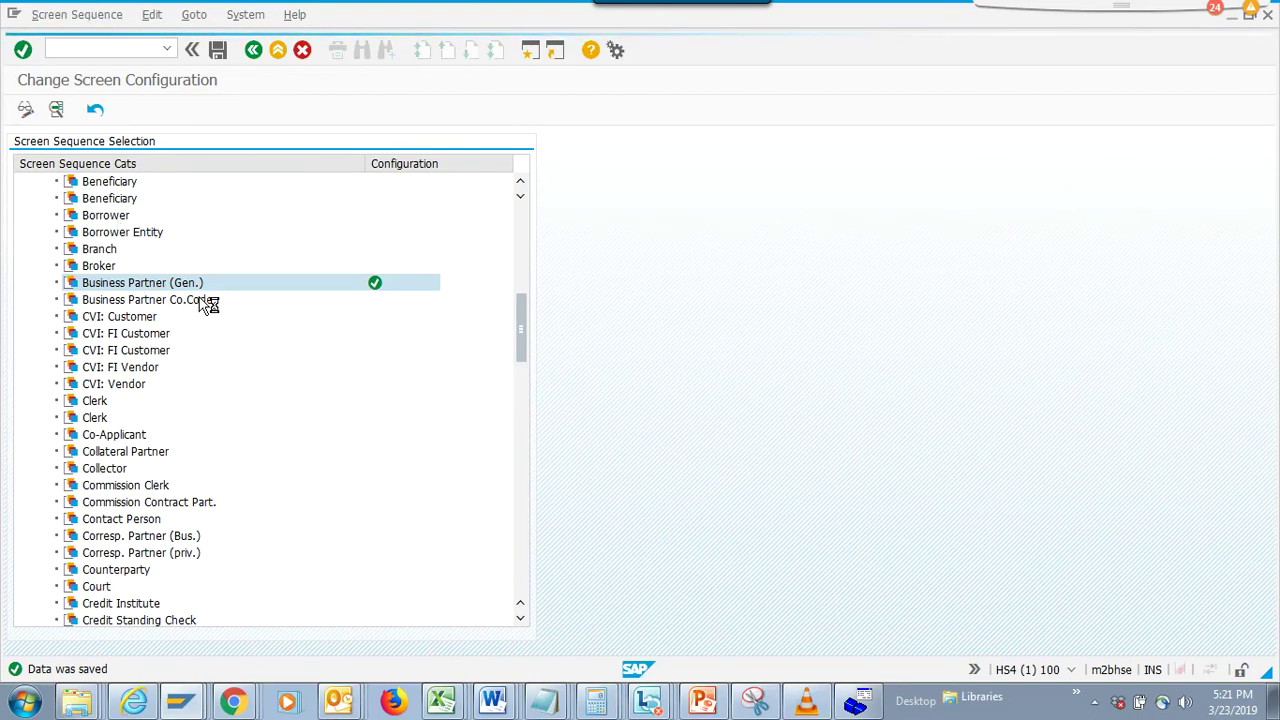
key("alt+Tab")
key("alt+Tab")
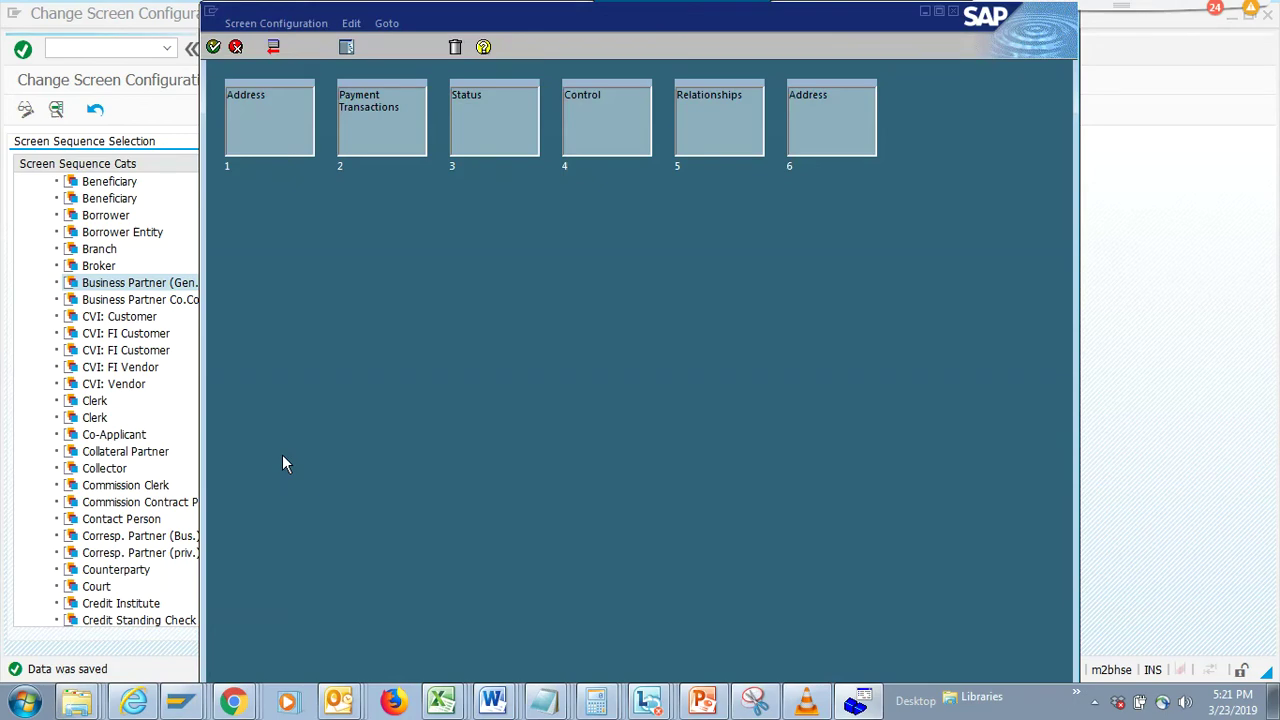
left_click(213, 47)
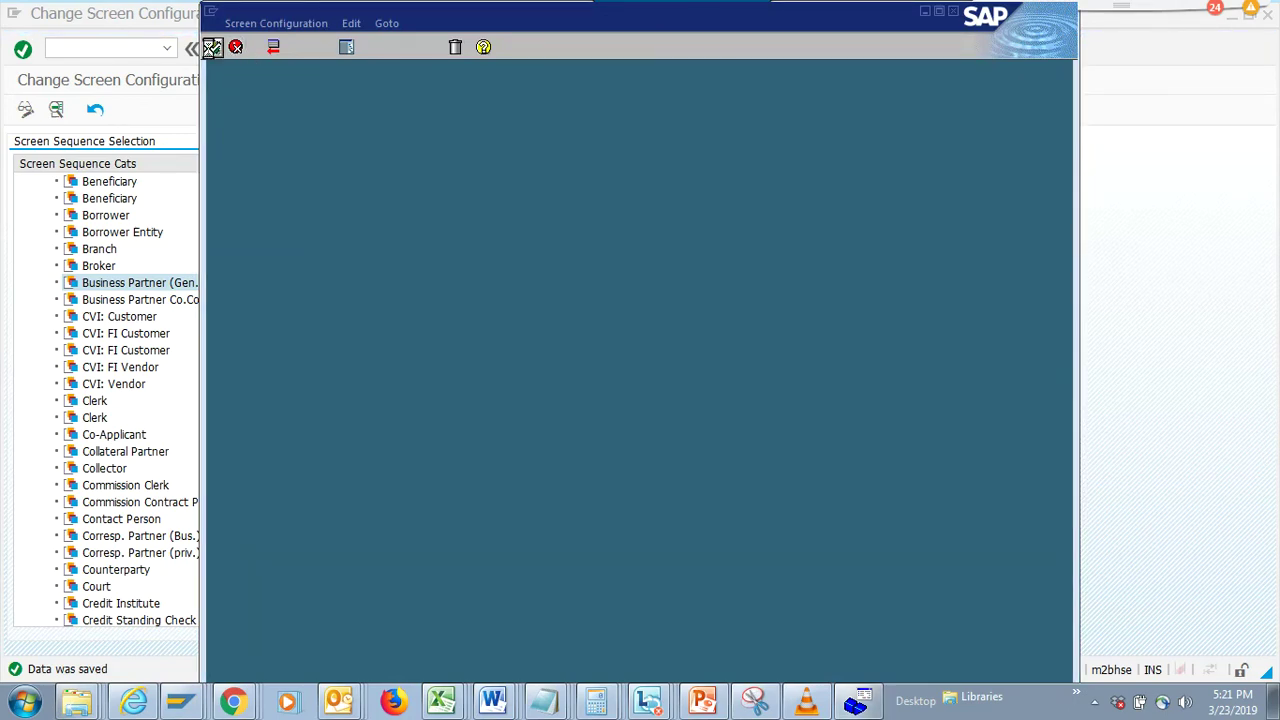
key("alt+Tab")
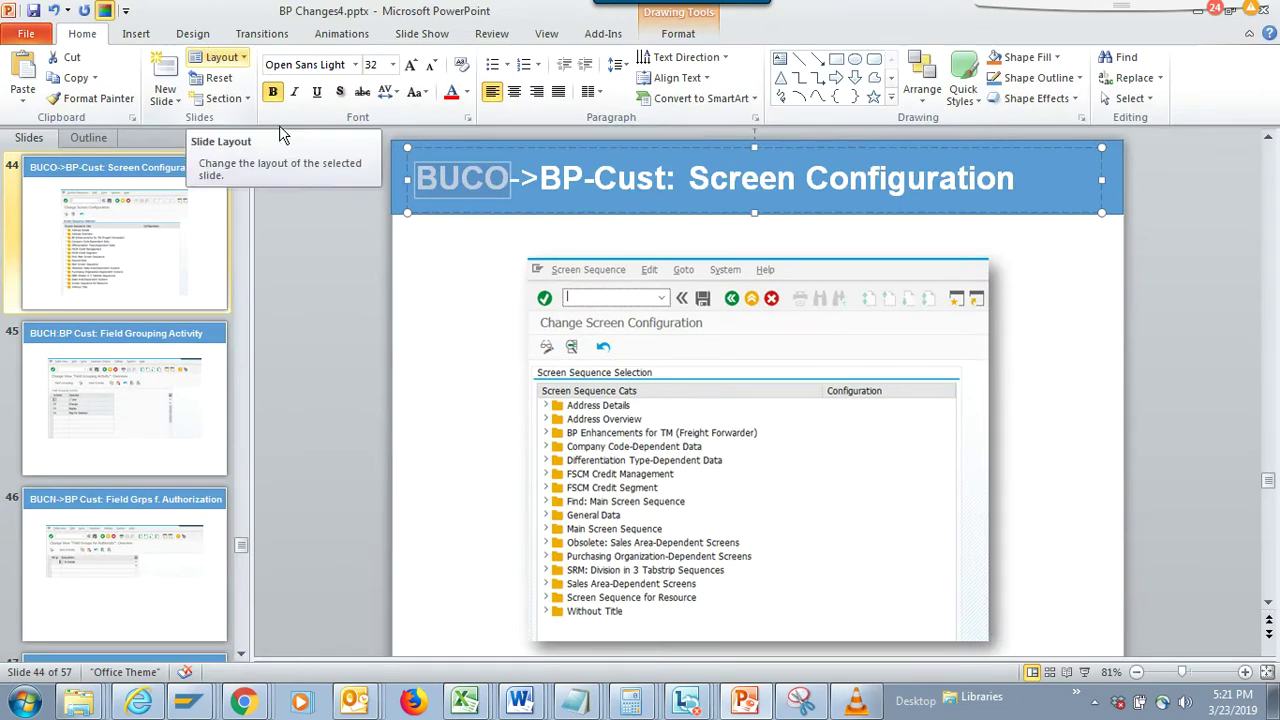
key("alt+Tab")
left_click(219, 51)
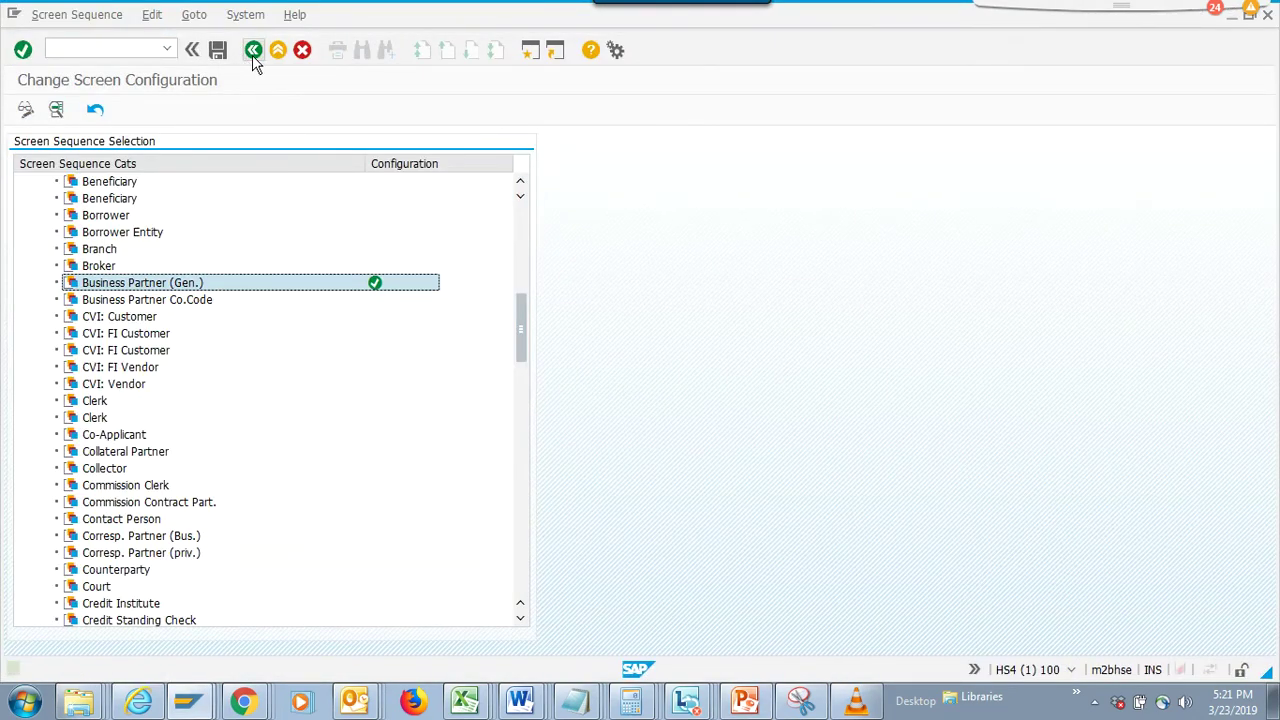
left_click(253, 50)
Switch to the business partner session, leave the ZZZ WOOD display, and restart transaction /nbp
key("alt+Tab")
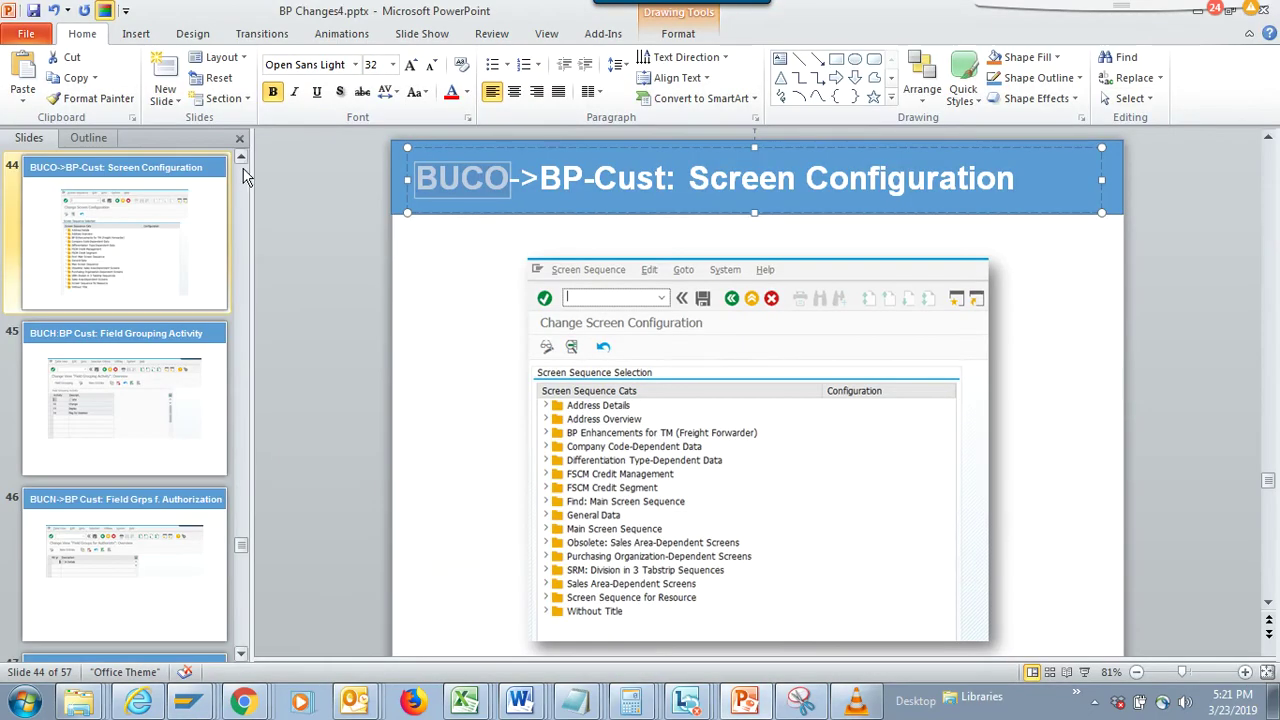
key("alt+Tab")
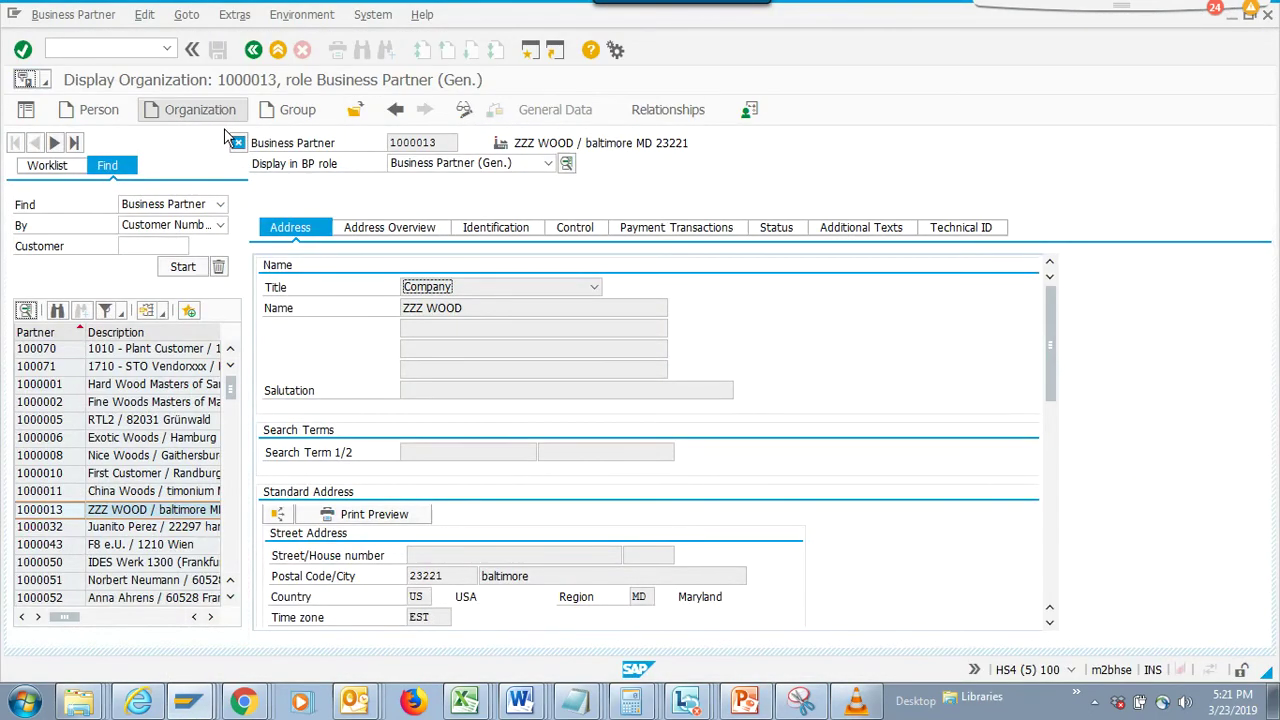
left_click(253, 50)
left_click(166, 48)
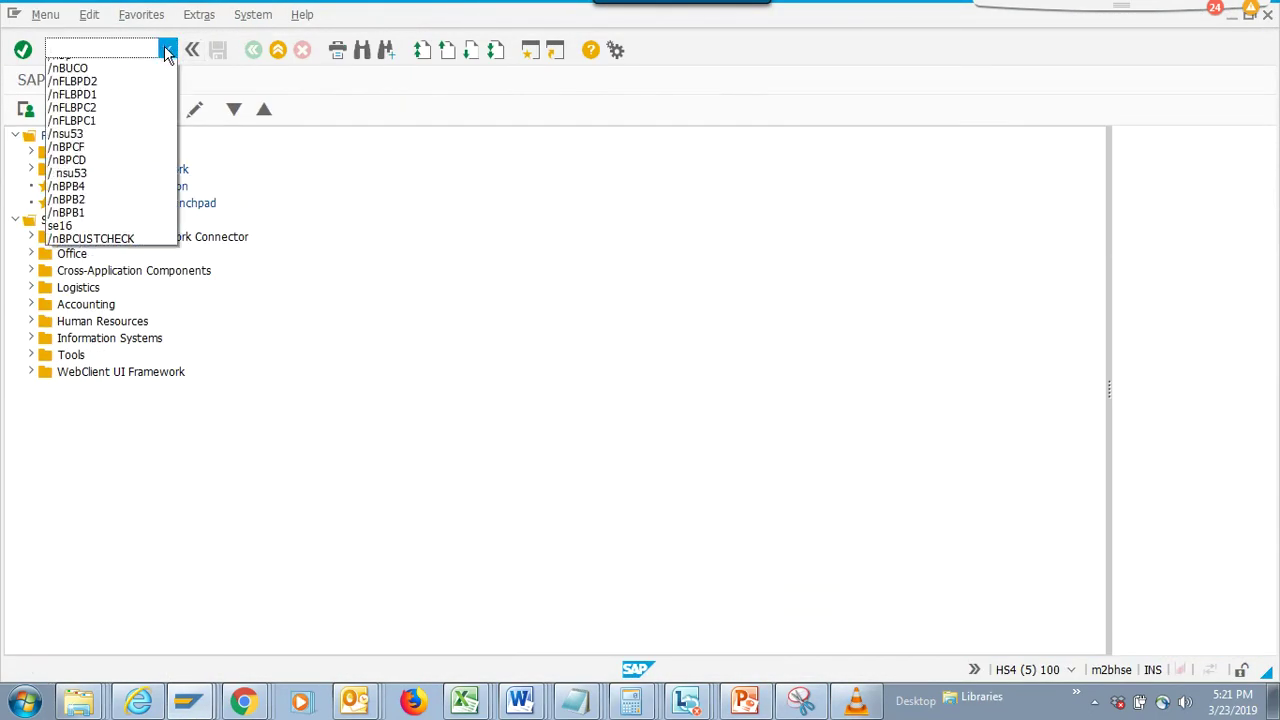
left_click(147, 66)
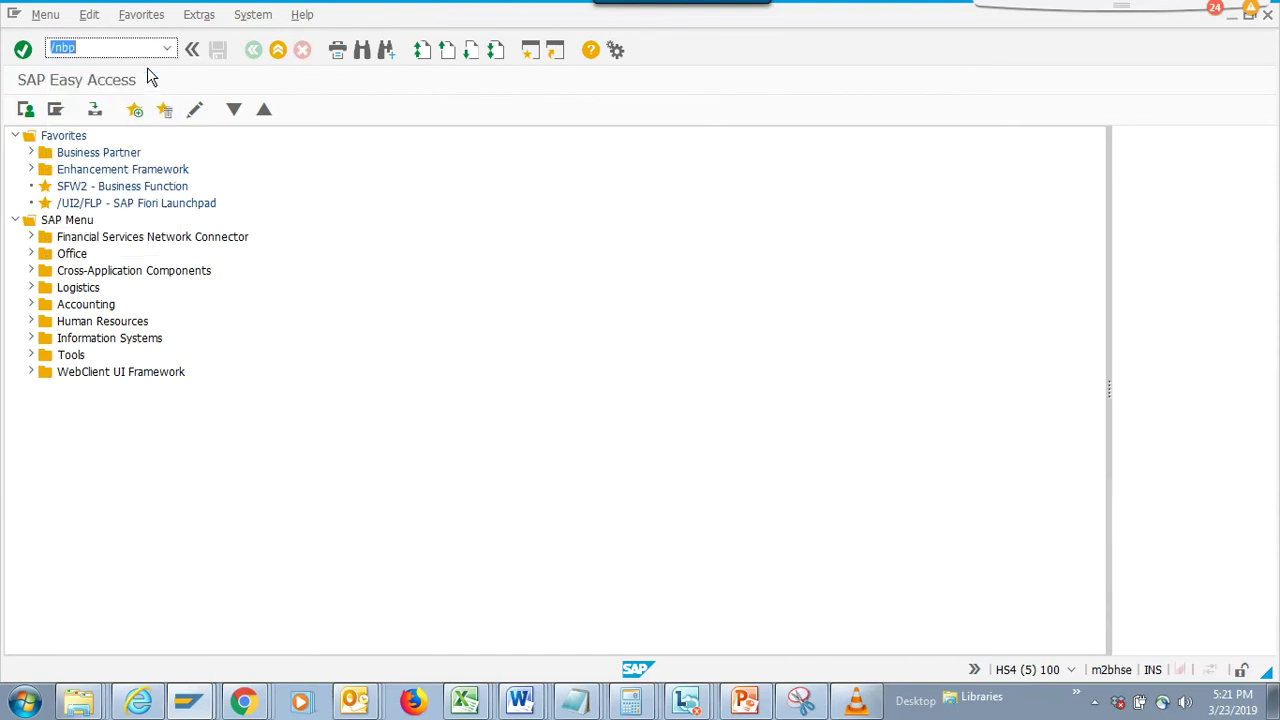
key("Return")
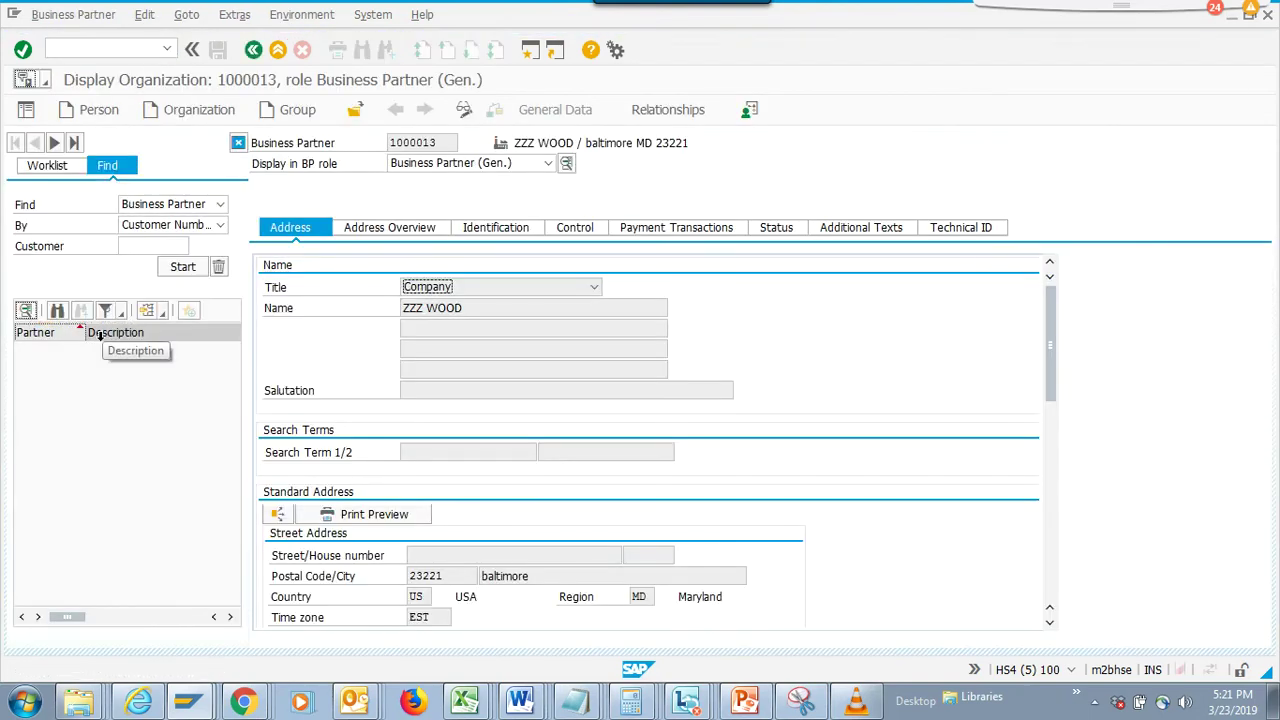
Search partners by customer number with Customer empty and display China Woods in the Customer (Fin.Accounting) role
left_click(182, 266)
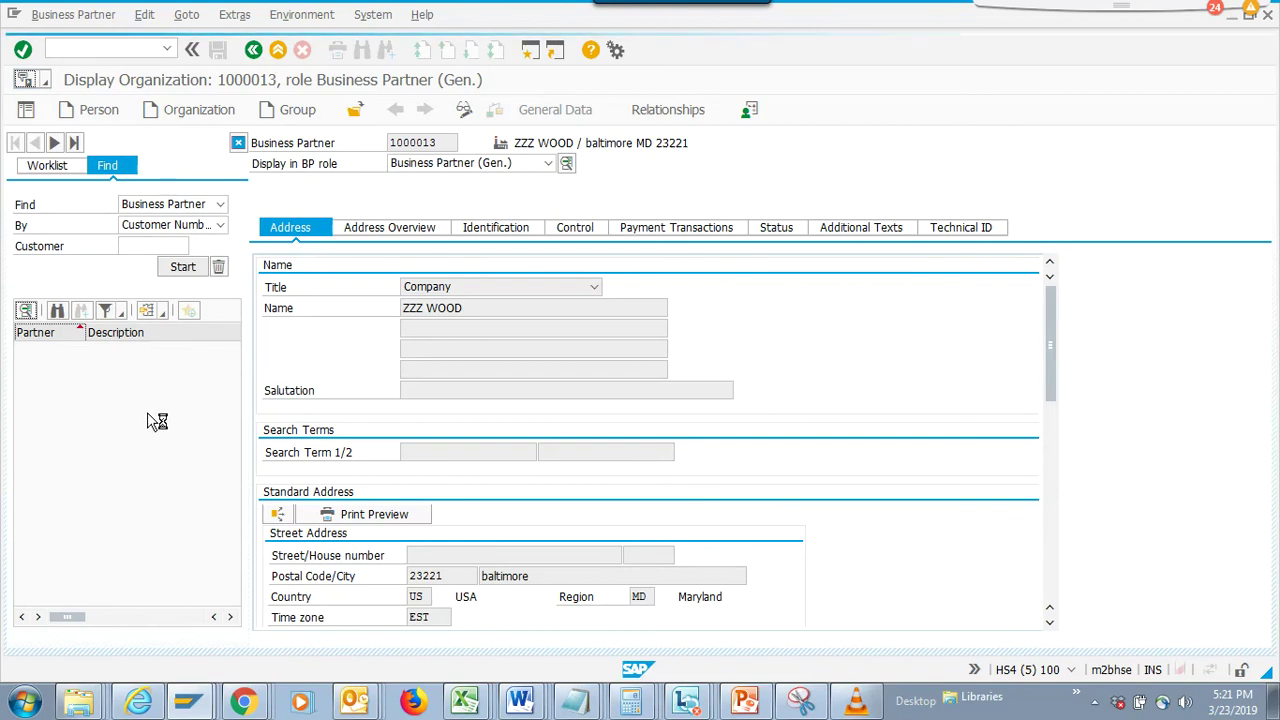
double_click(141, 492)
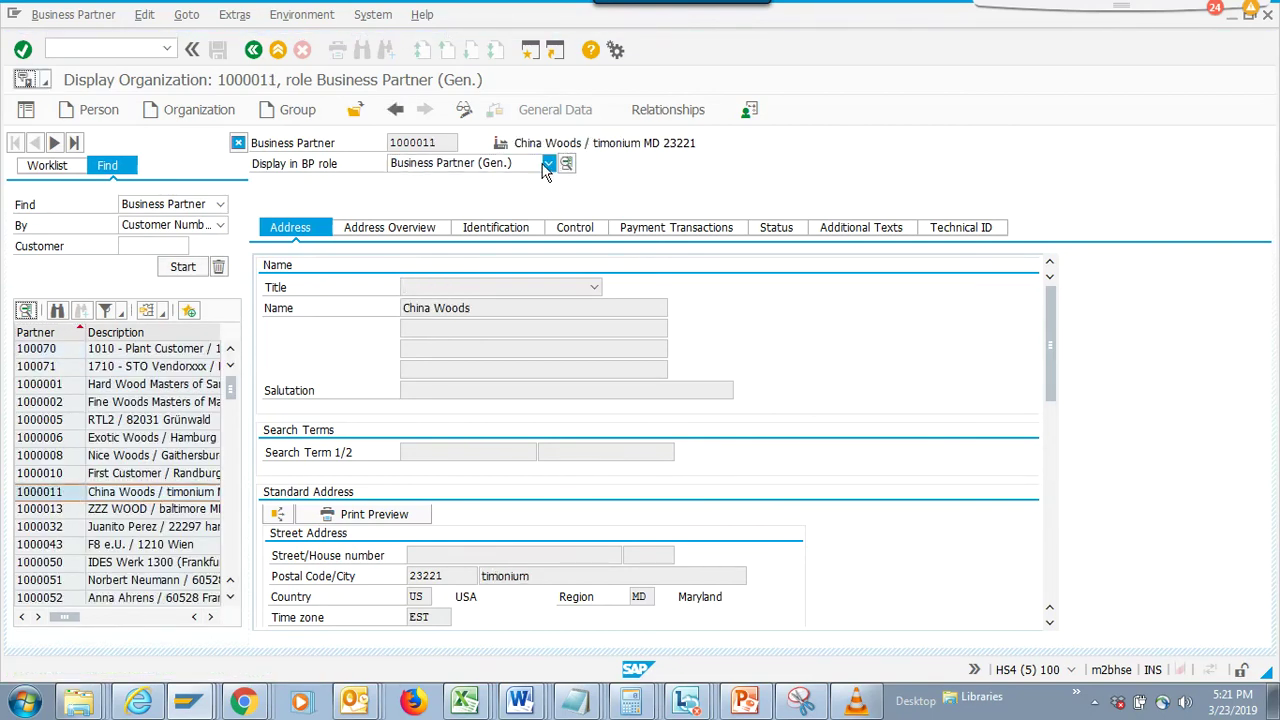
left_click(548, 164)
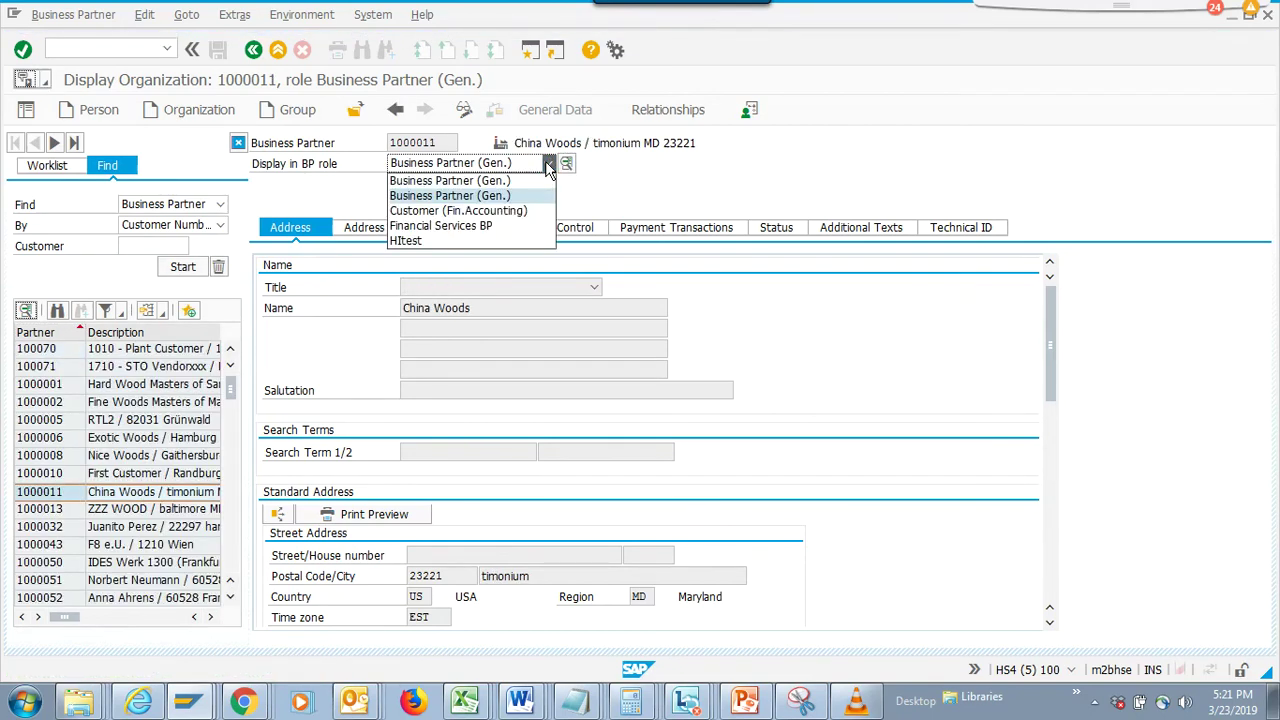
left_click(519, 212)
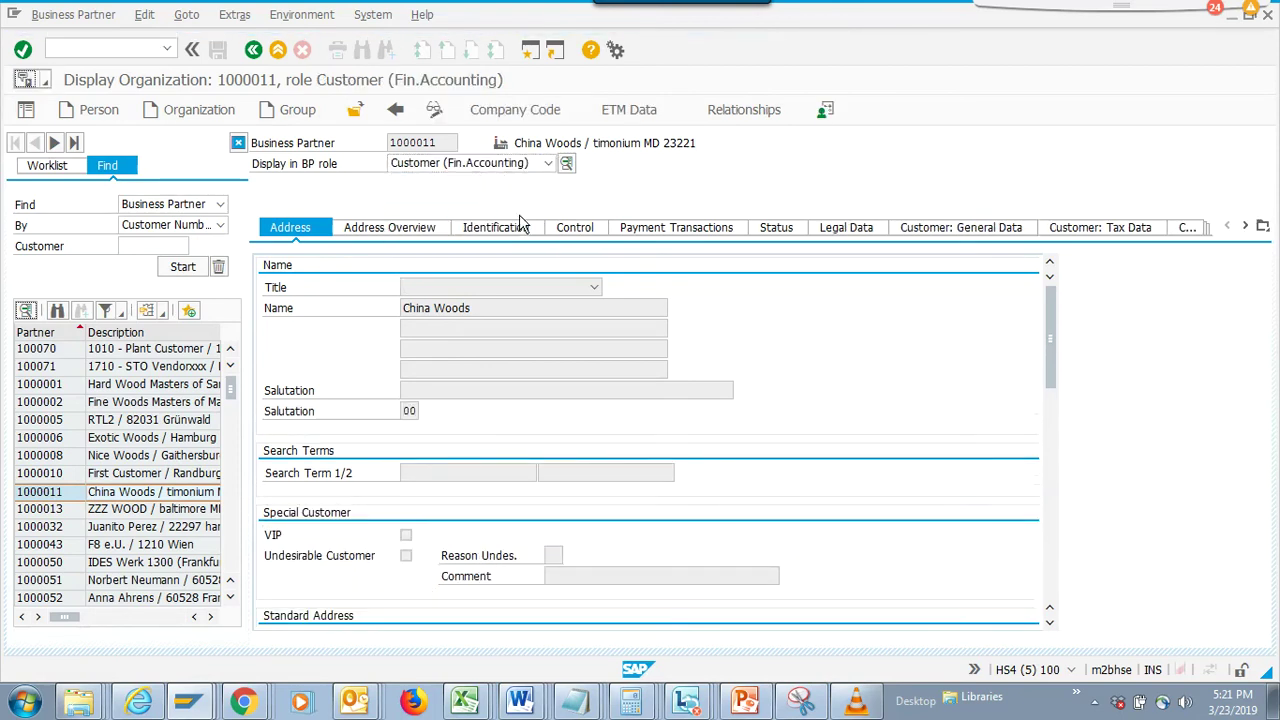
Display China Woods in the second Business Partner (Gen.) role and view its Status data
left_click(548, 164)
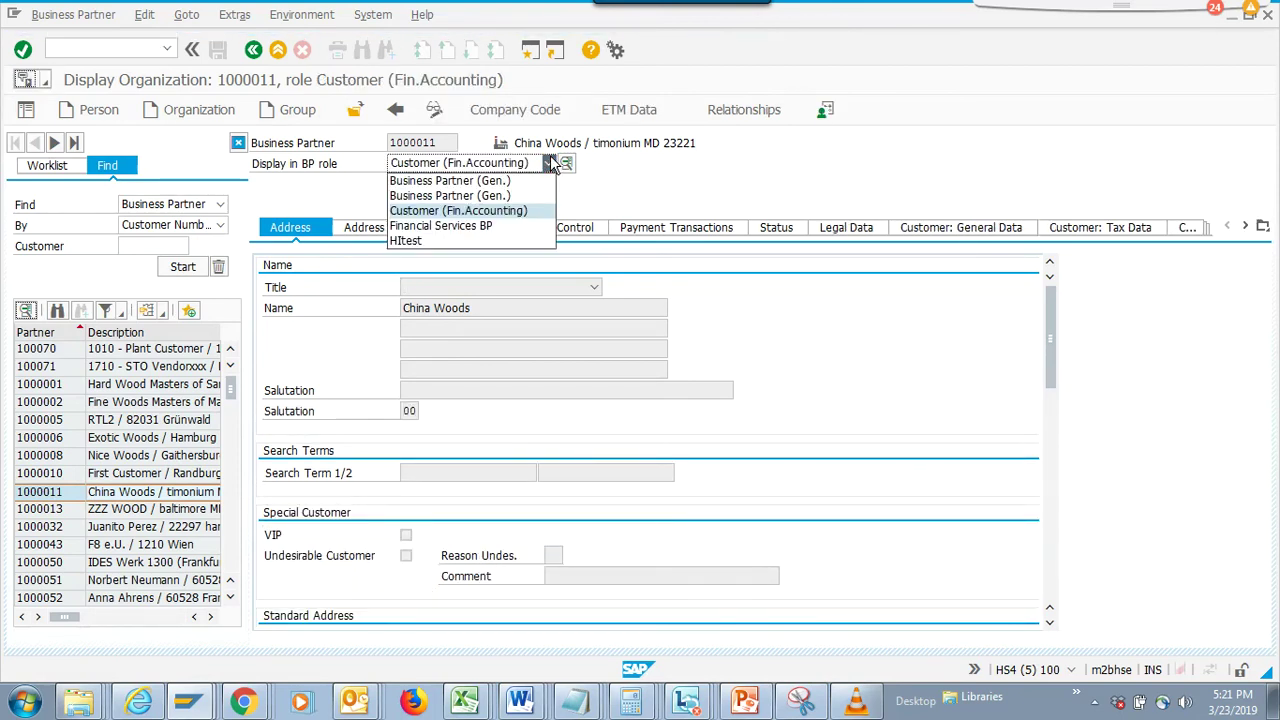
left_click(520, 196)
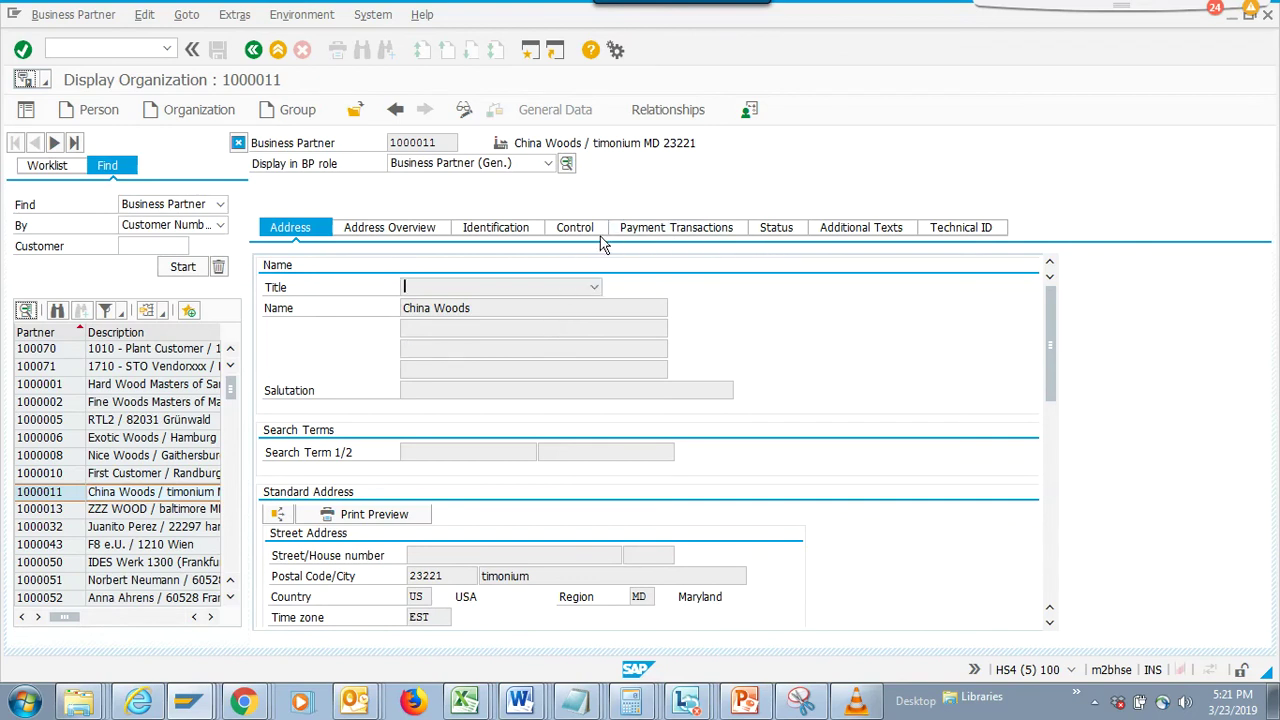
left_click(773, 229)
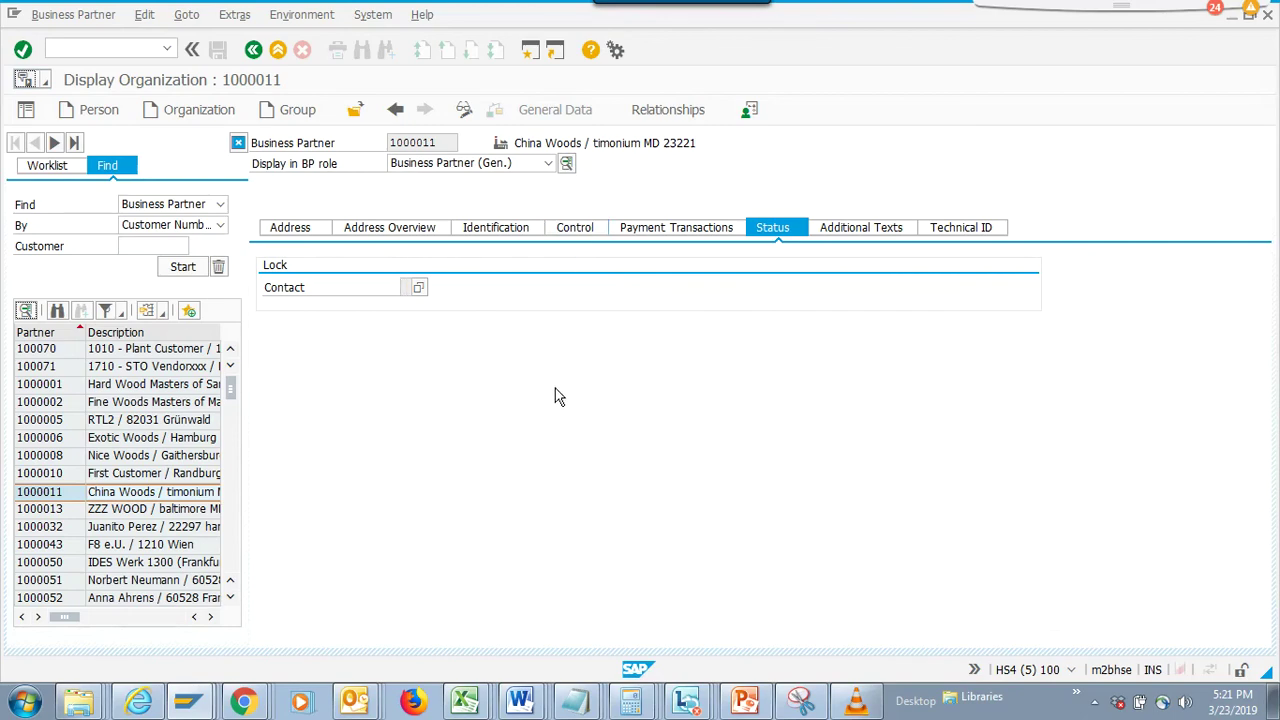
Switch to the PowerPoint presentation, show slide 45 on Field Grouping Activity, and highlight the transaction code BUCH in its title
key("alt+Tab")
key("alt+Tab")
key("alt+Tab")
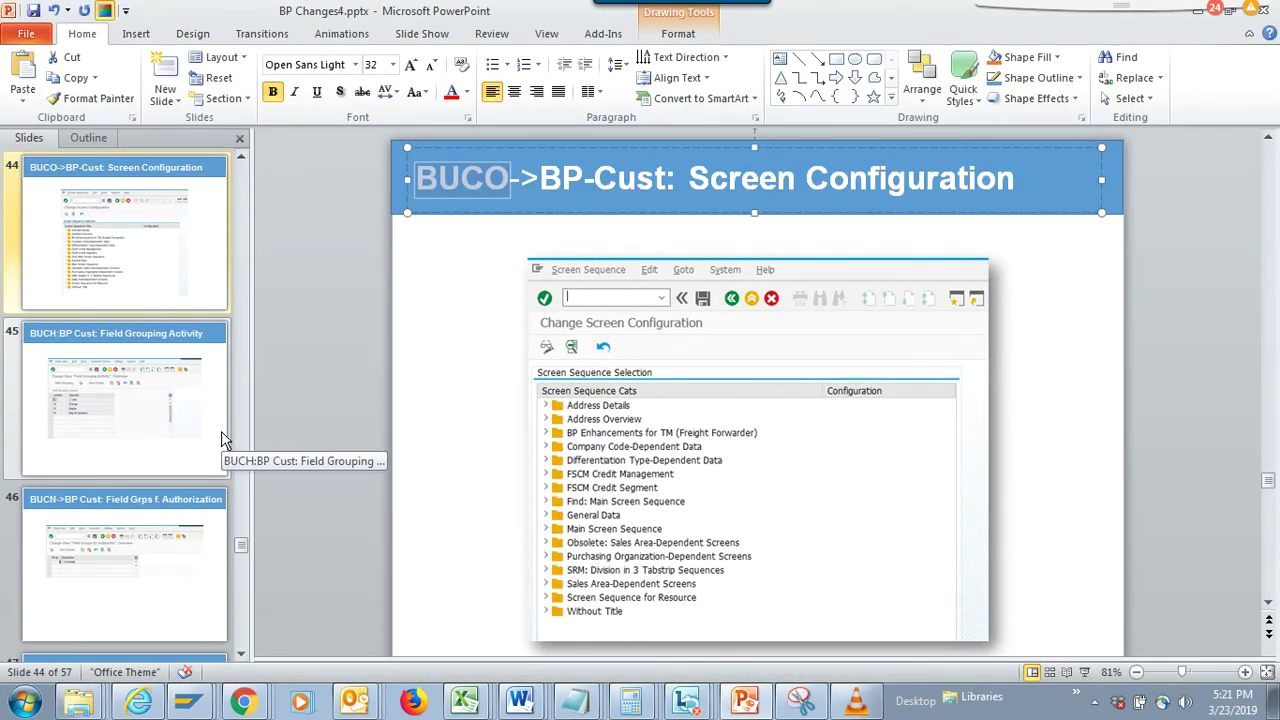
left_click(183, 378)
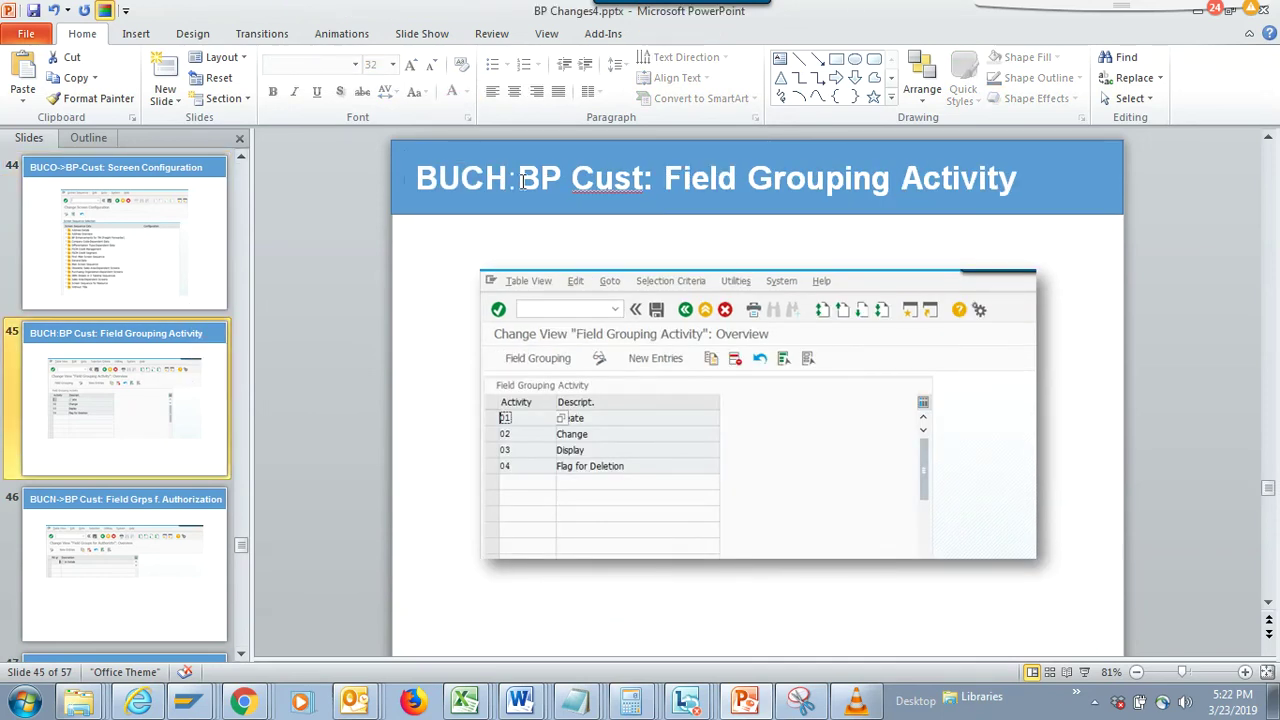
left_click_drag(510, 180, 422, 180)
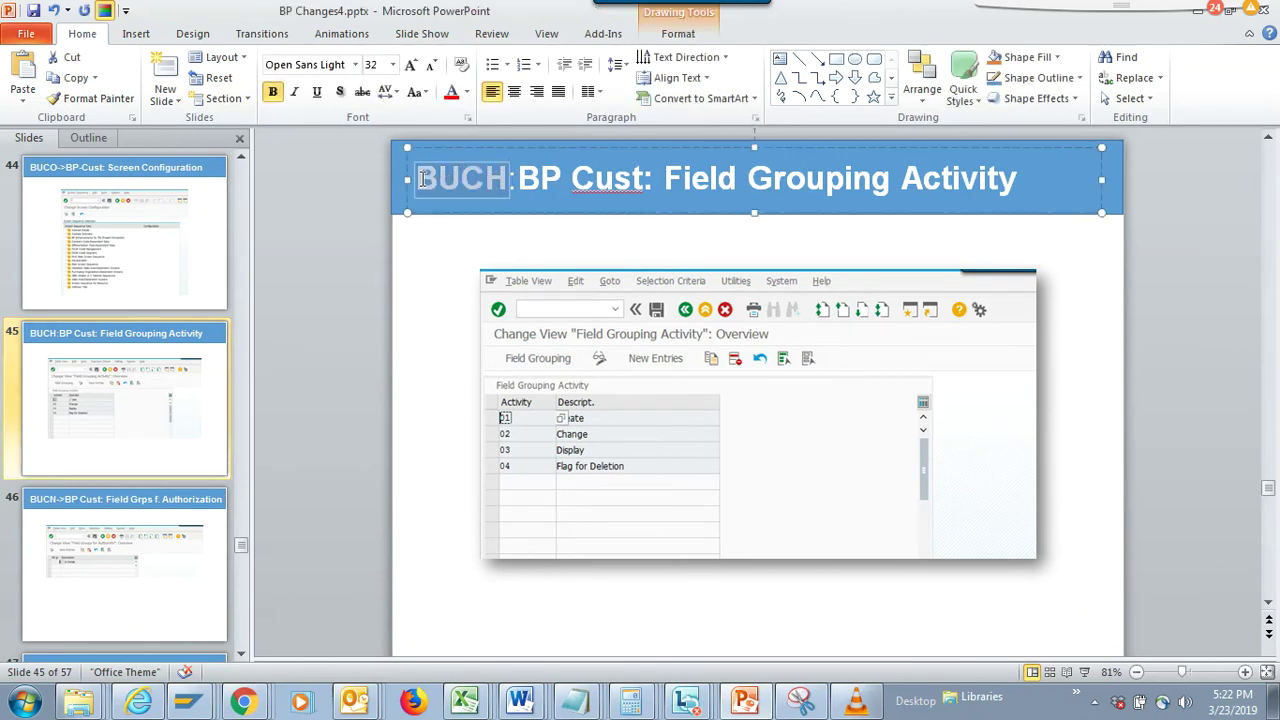
left_click(421, 178)
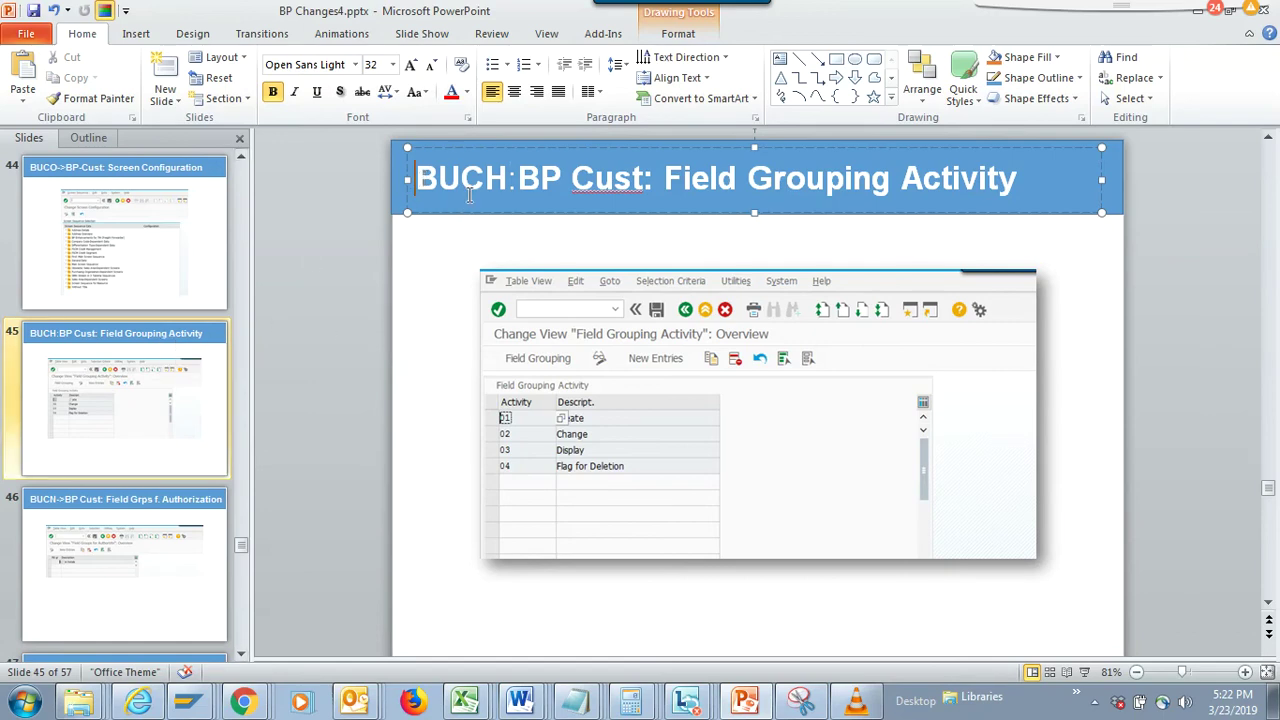
Switch to the SAP session, run transaction /nbuch, and open the field grouping of activity 01 Create
key("alt+Tab")
left_click(119, 48)
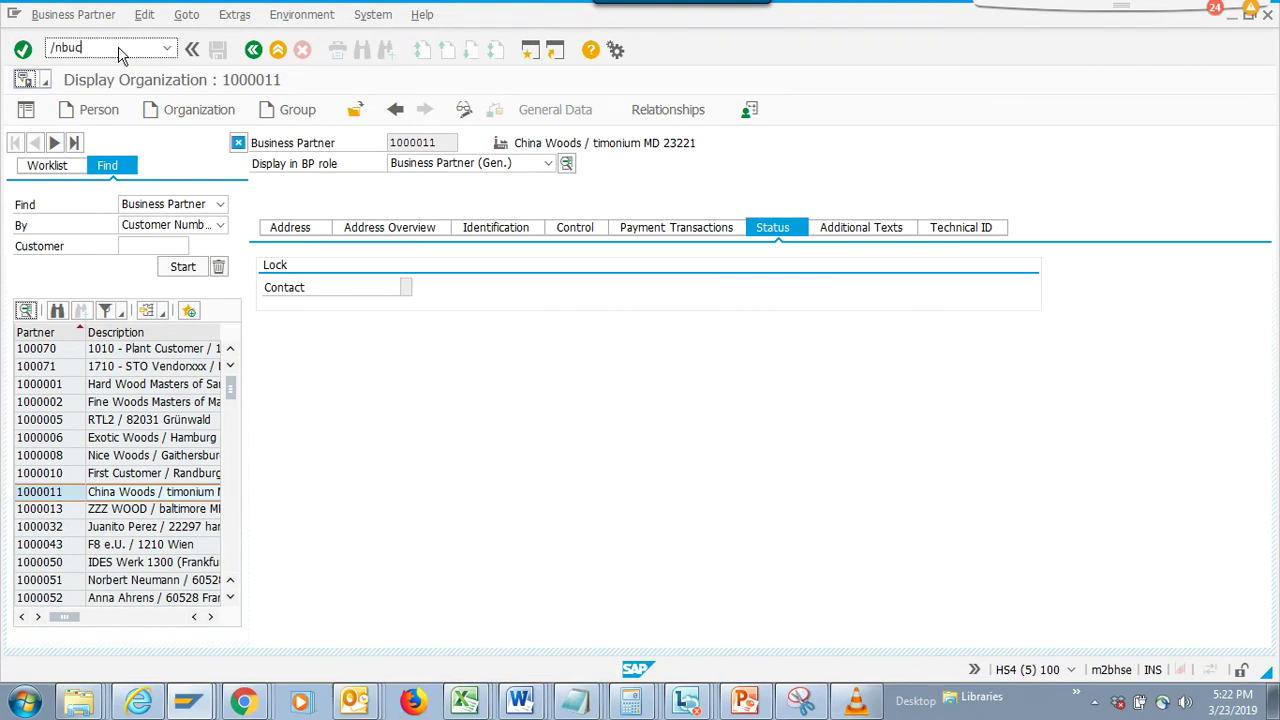
type("/nbuch")
key("Return")
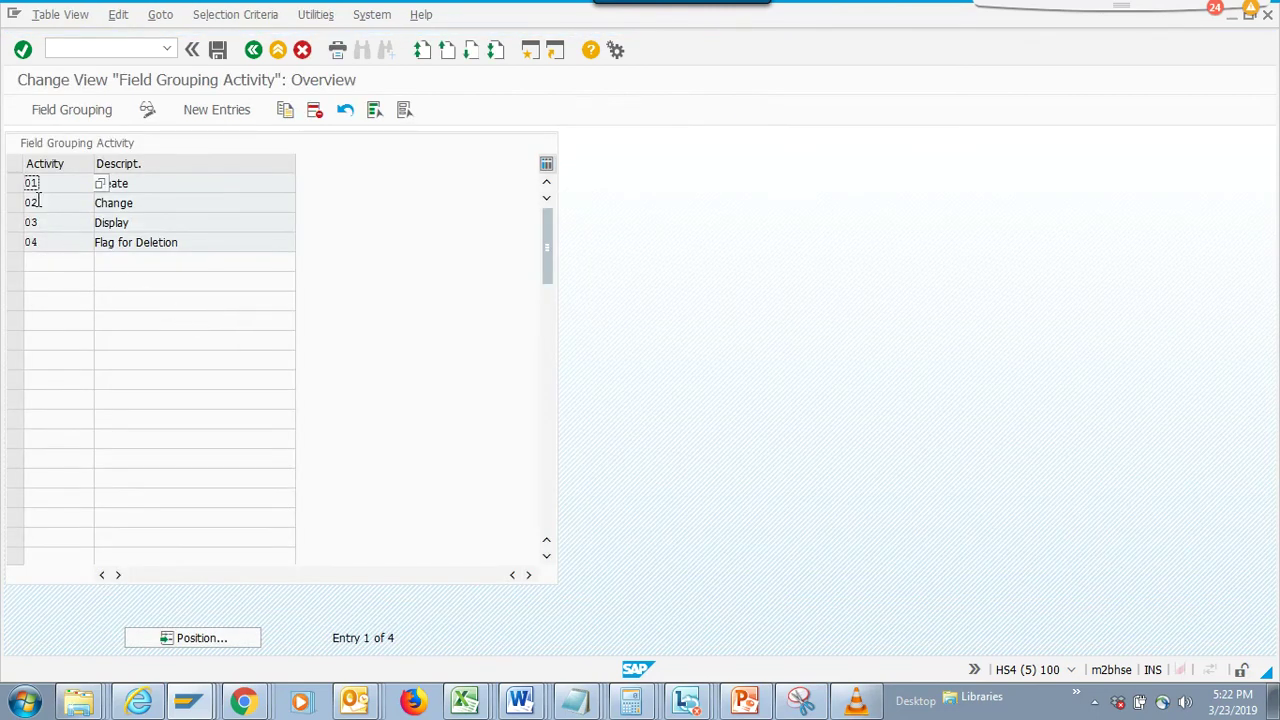
double_click(53, 185)
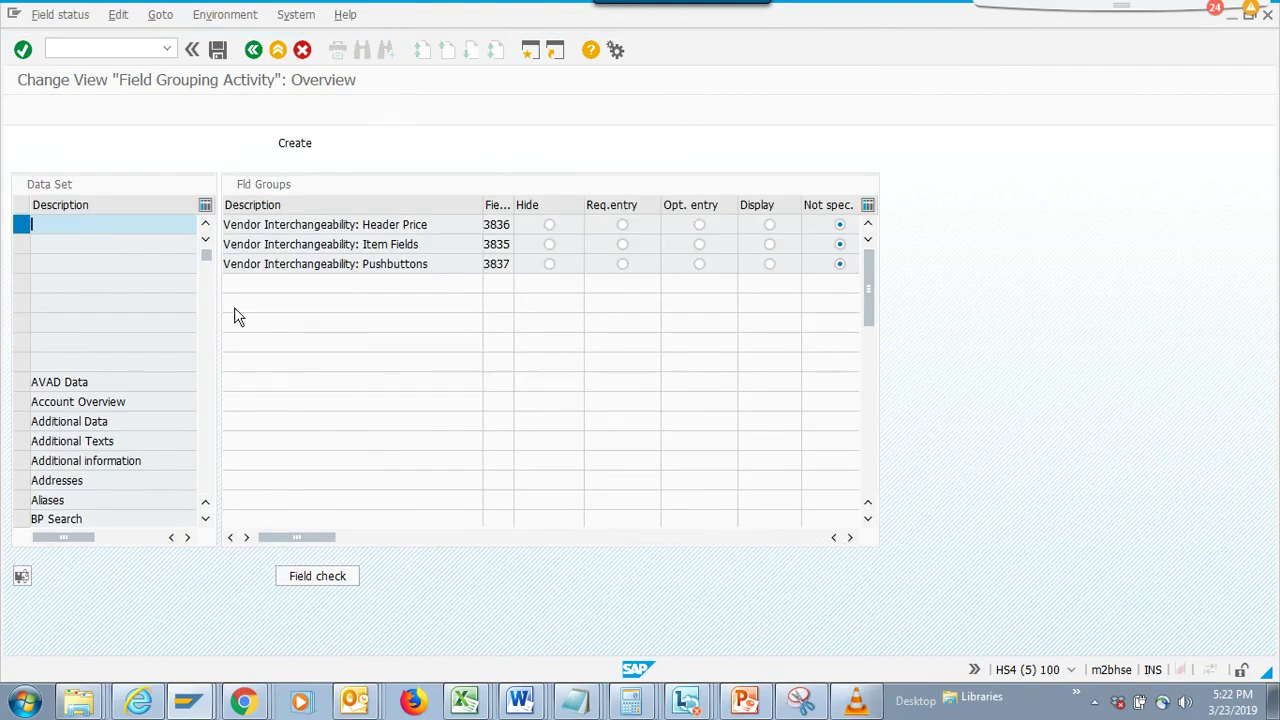
Leave the field grouping configuration for SAP Easy Access and switch back to the BUCH slide in PowerPoint
left_click(254, 50)
left_click(254, 50)
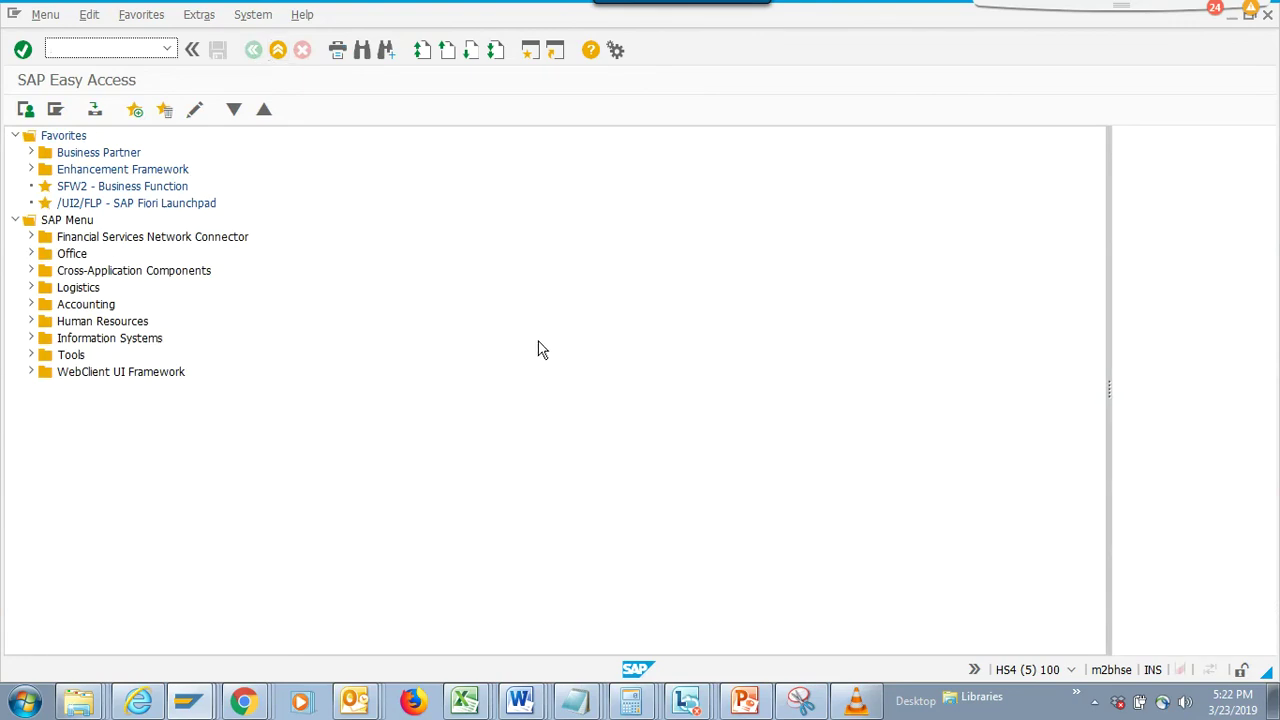
key("alt+Tab")
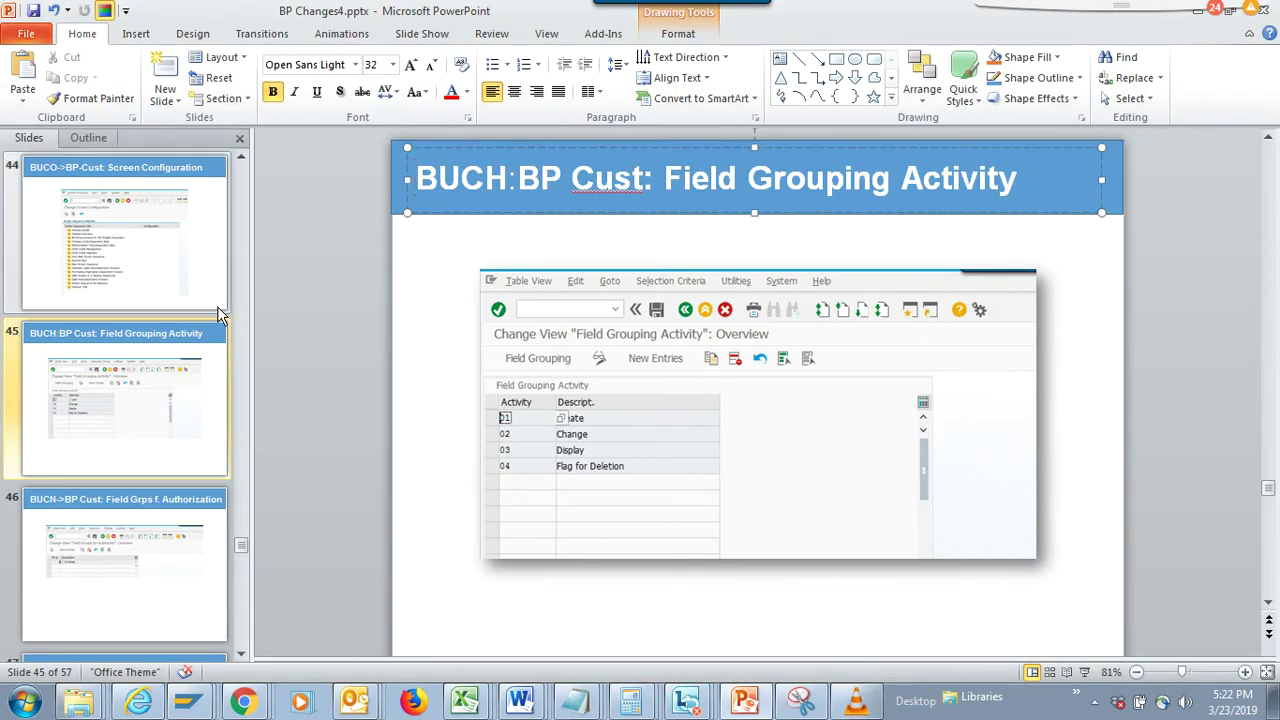
mouse_move(259, 705)
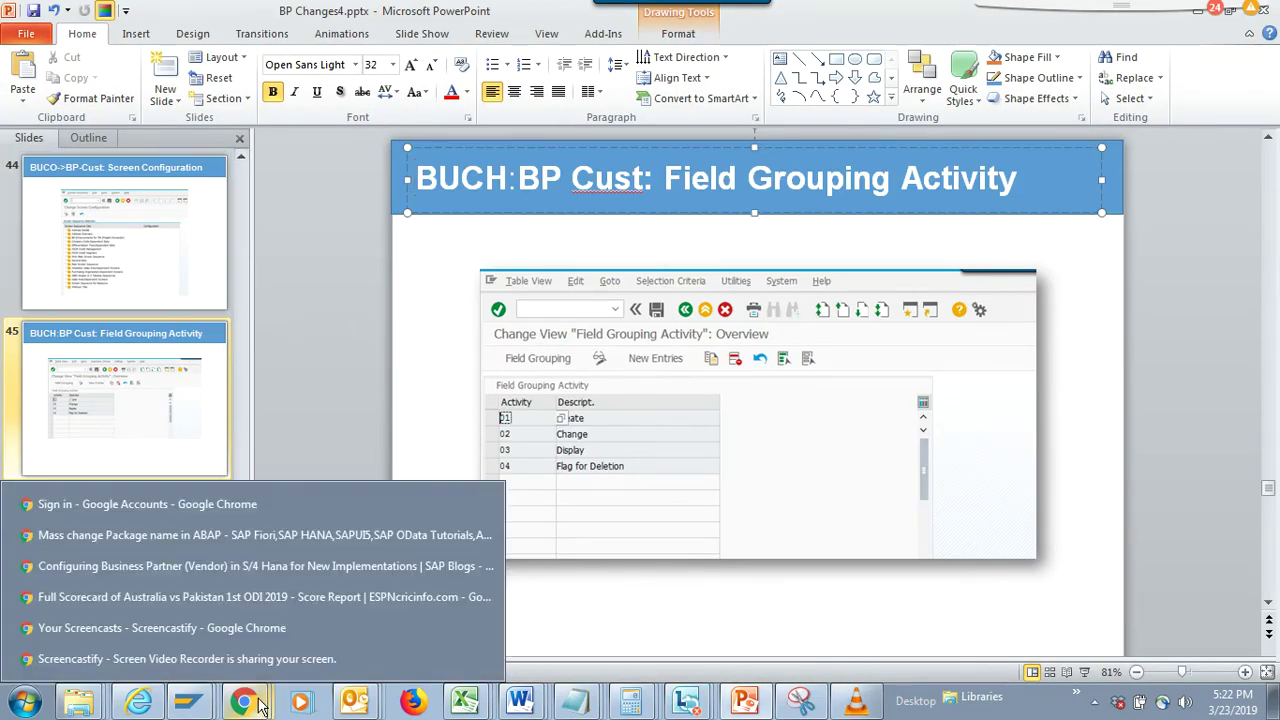